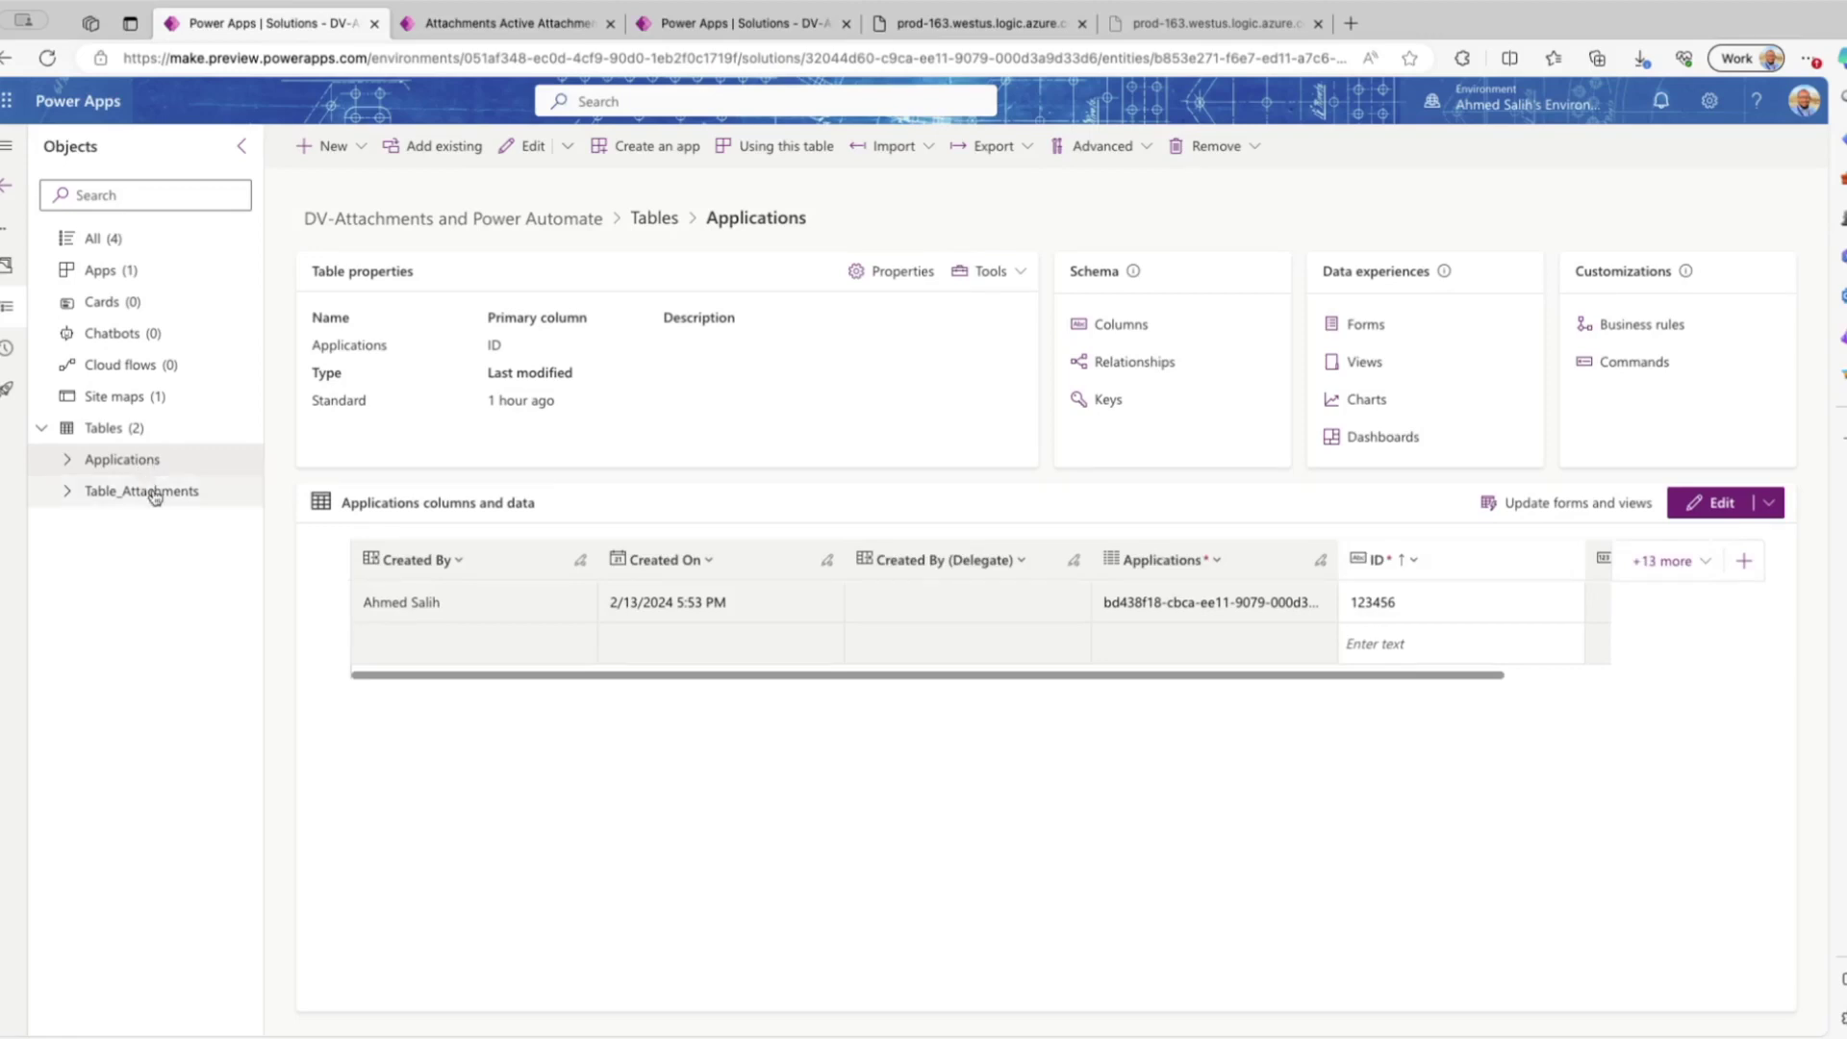
- Open the Table_Attachments columns and filter the Name column to names containing 'how'
left_click(155, 495)
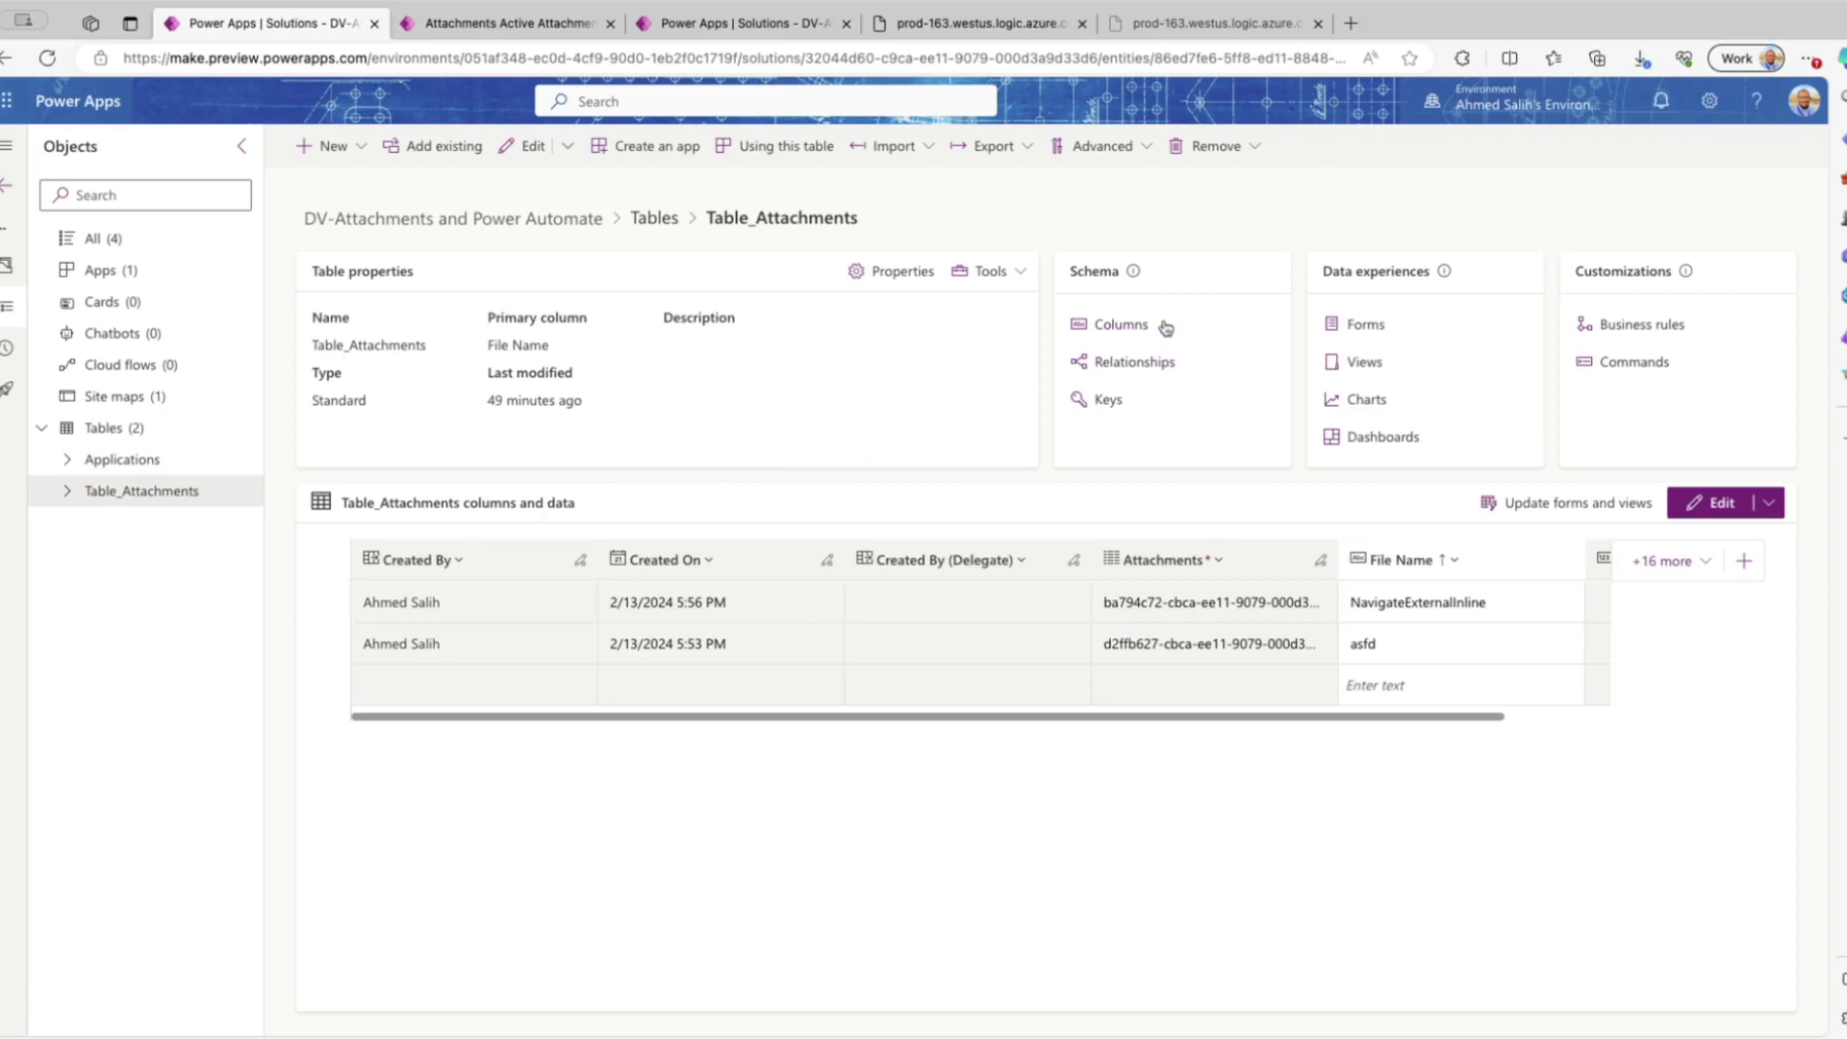
left_click(1116, 325)
left_click(854, 285)
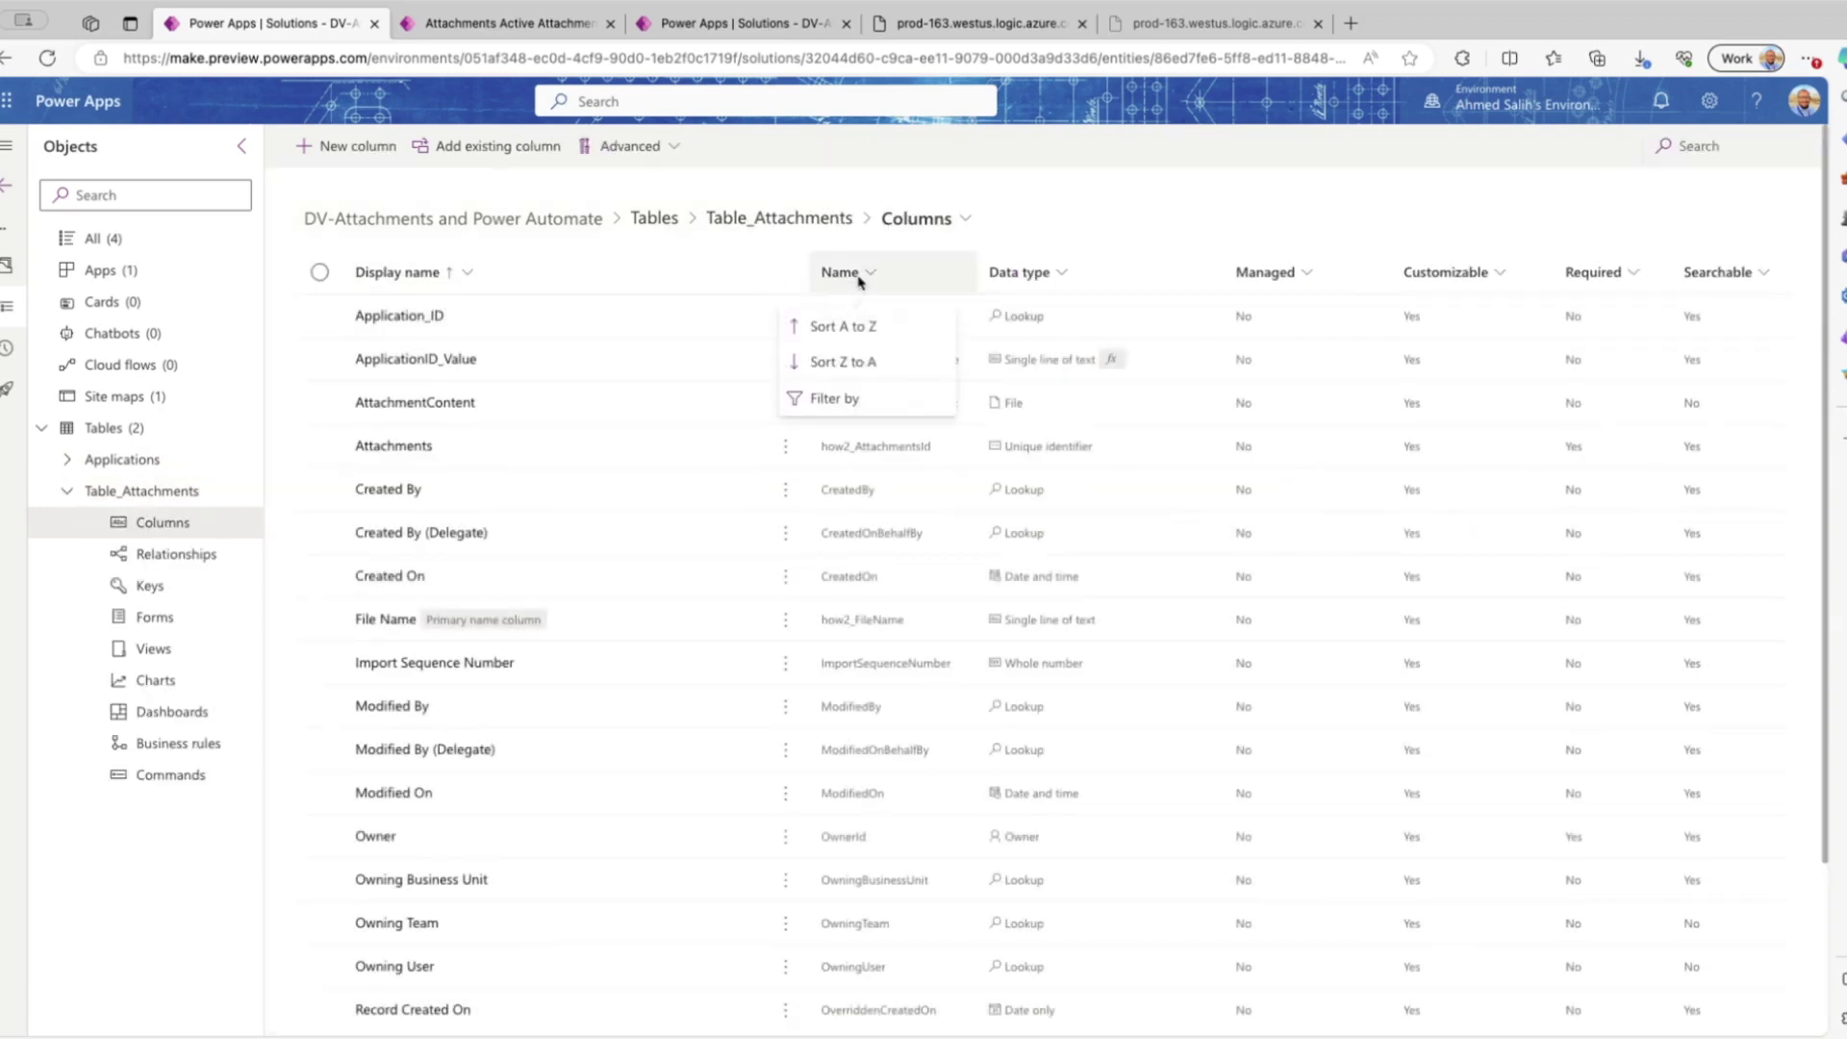
left_click(849, 402)
type("how")
left_click(847, 476)
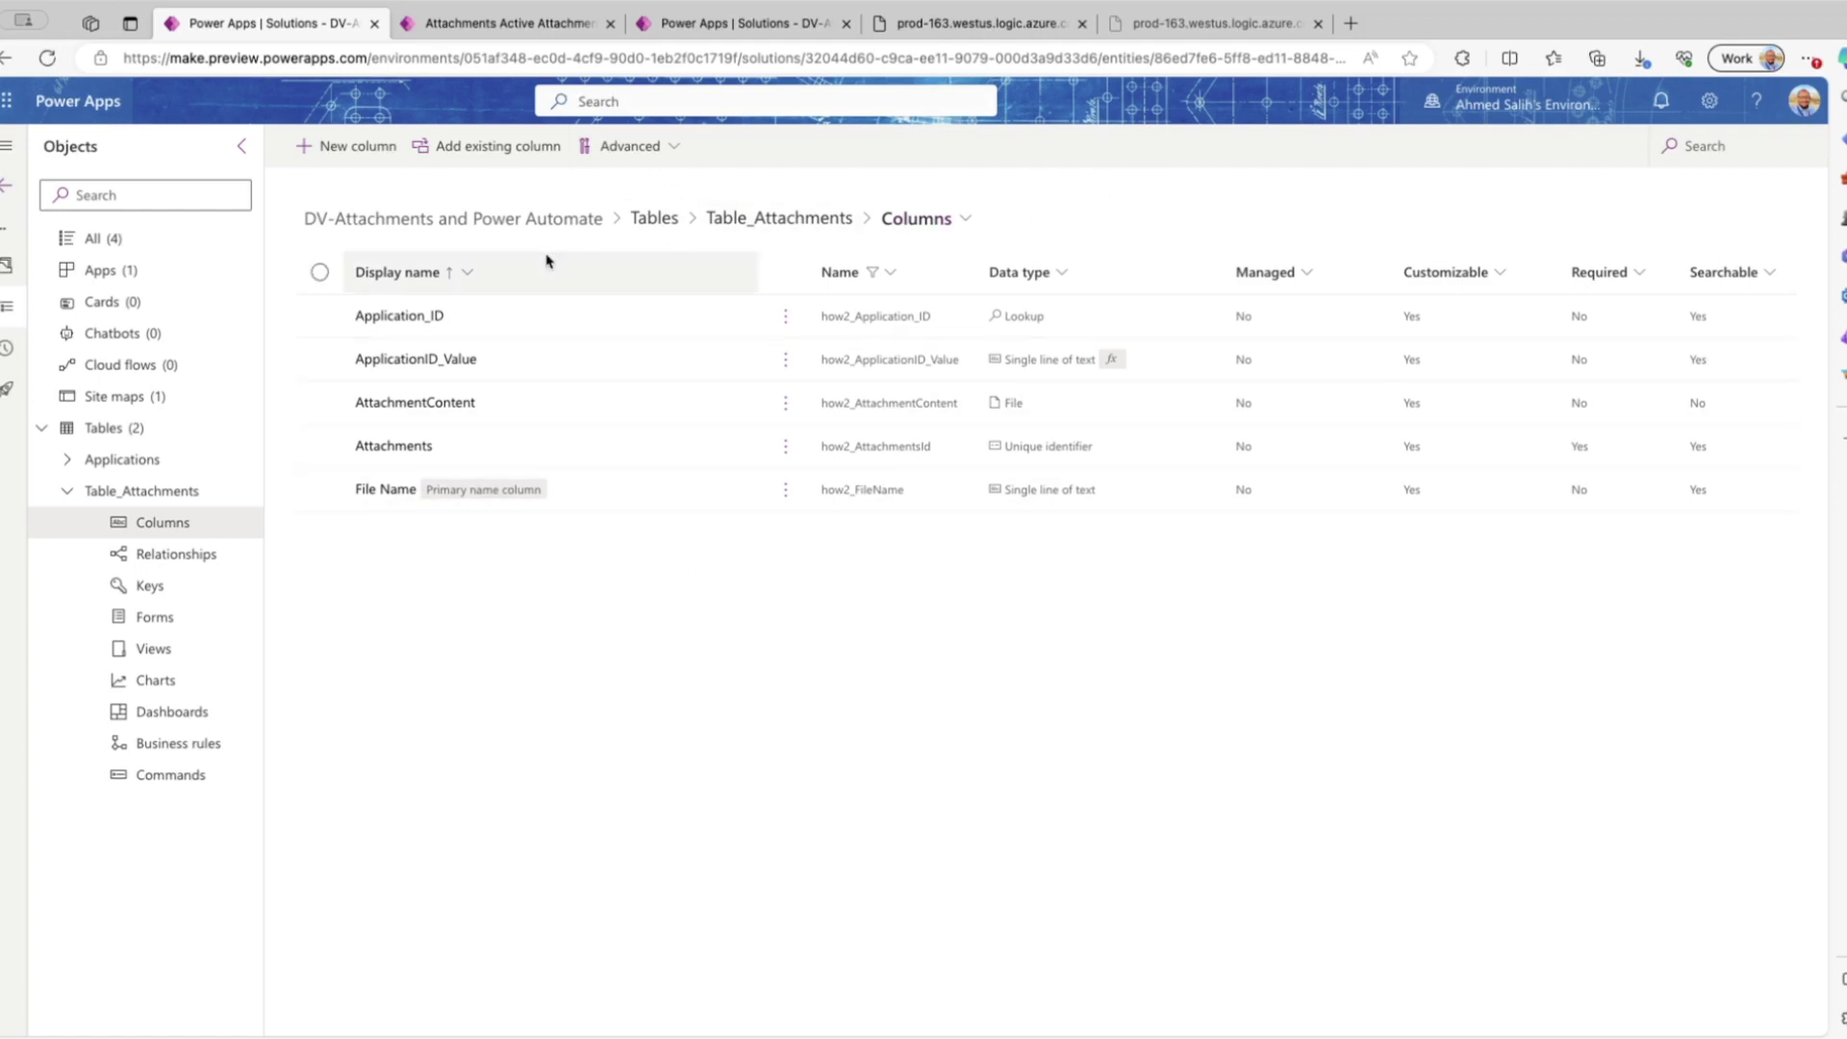
- Create an instant cloud flow named 'Email Attachments' with the Manually trigger a flow trigger
left_click(193, 366)
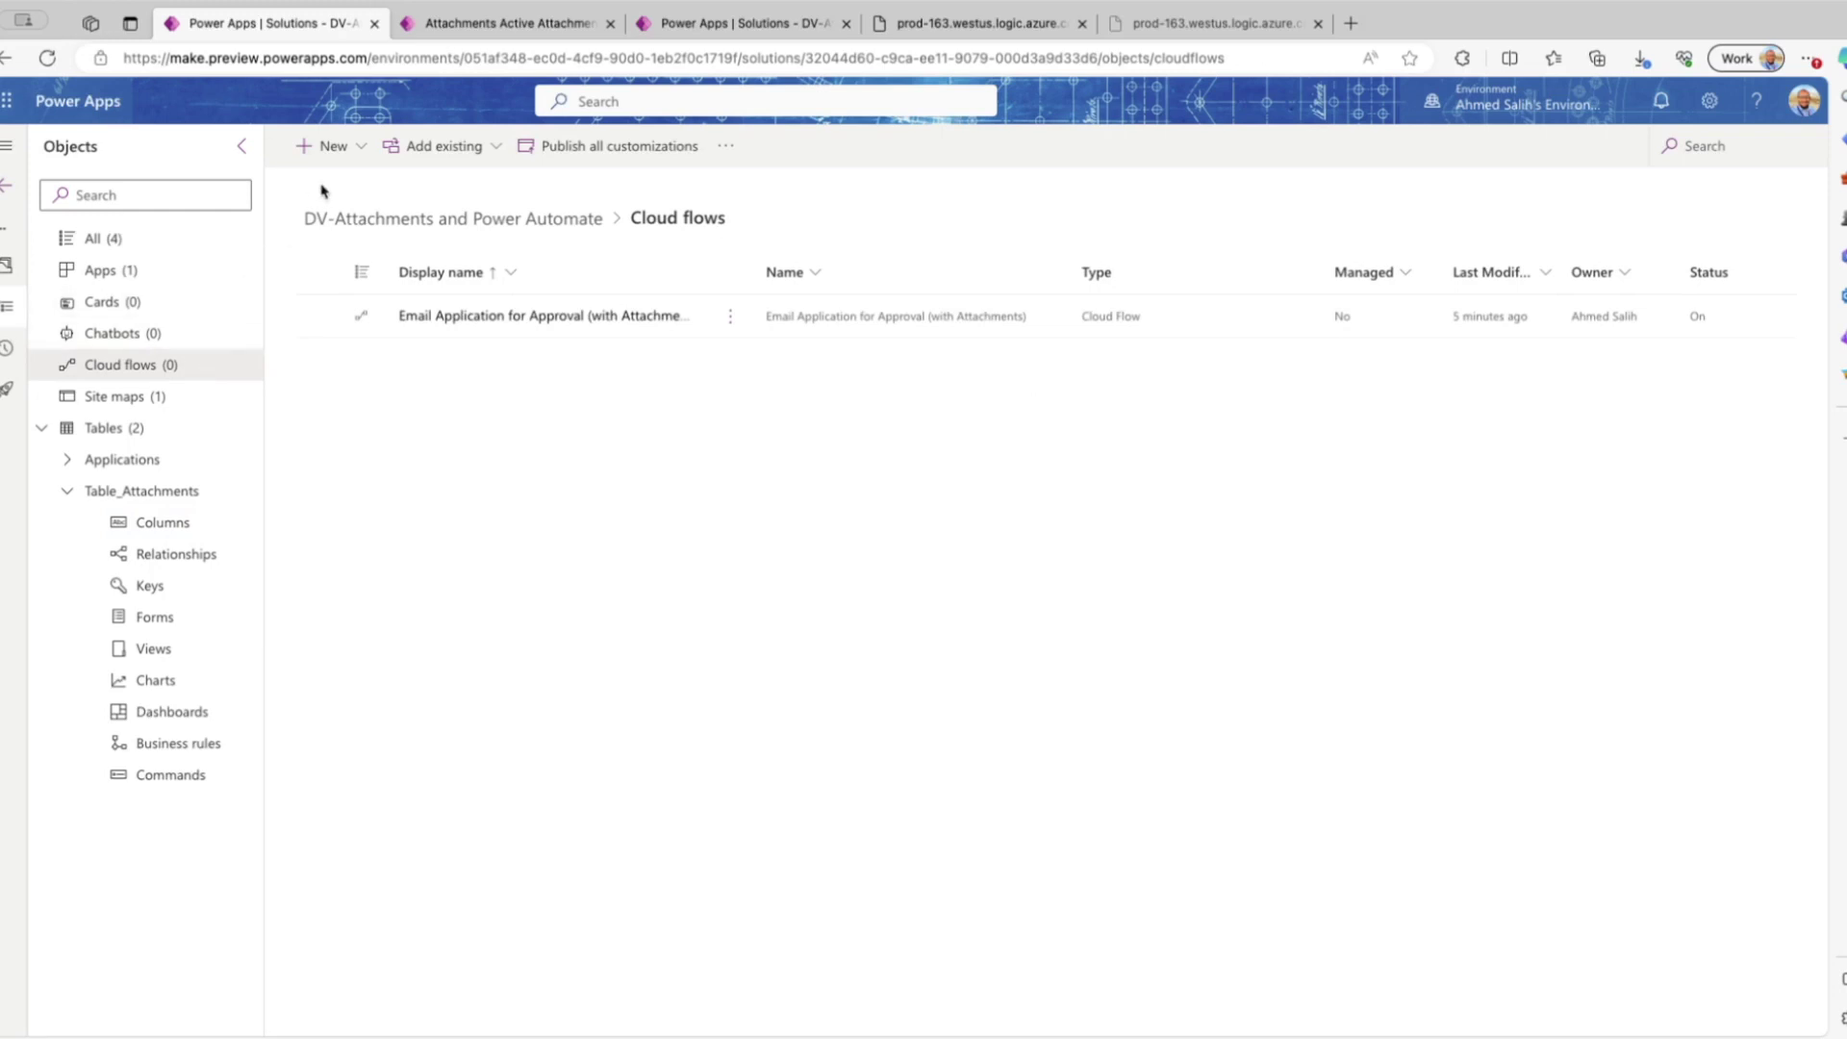
left_click(351, 149)
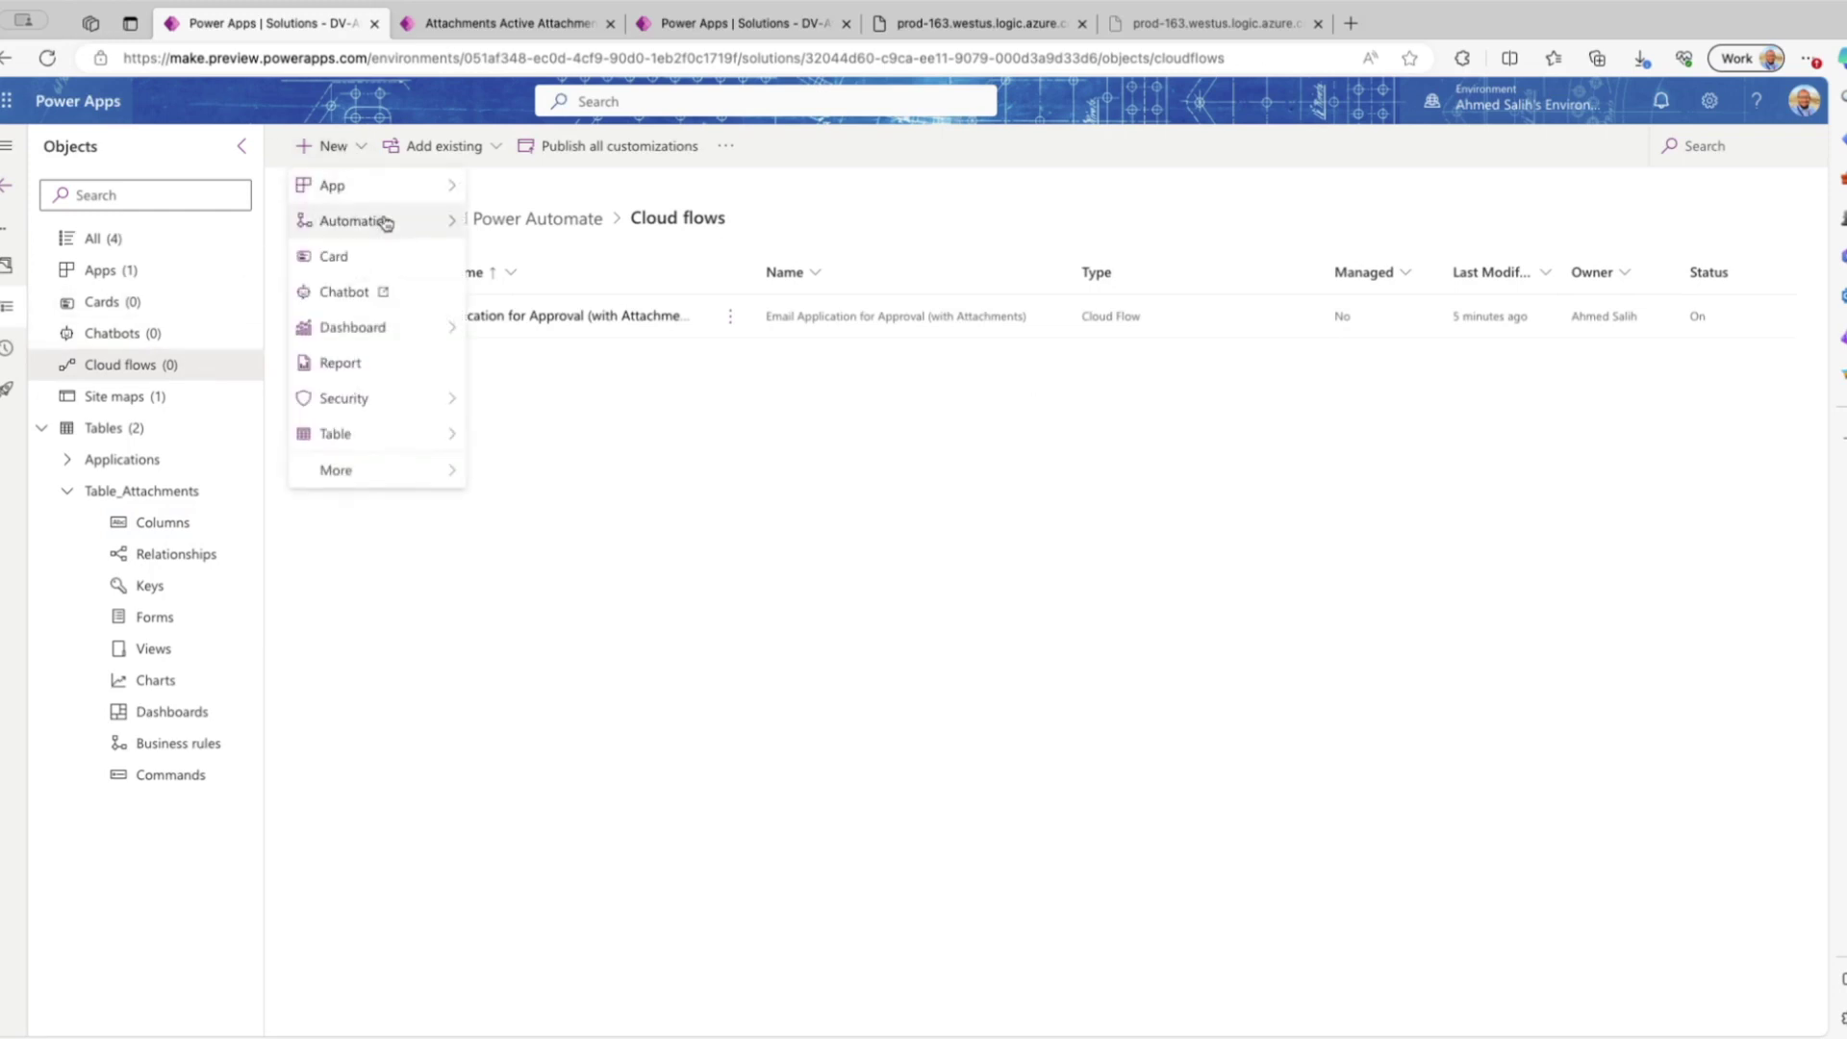
mouse_move(387, 221)
mouse_move(572, 227)
left_click(714, 257)
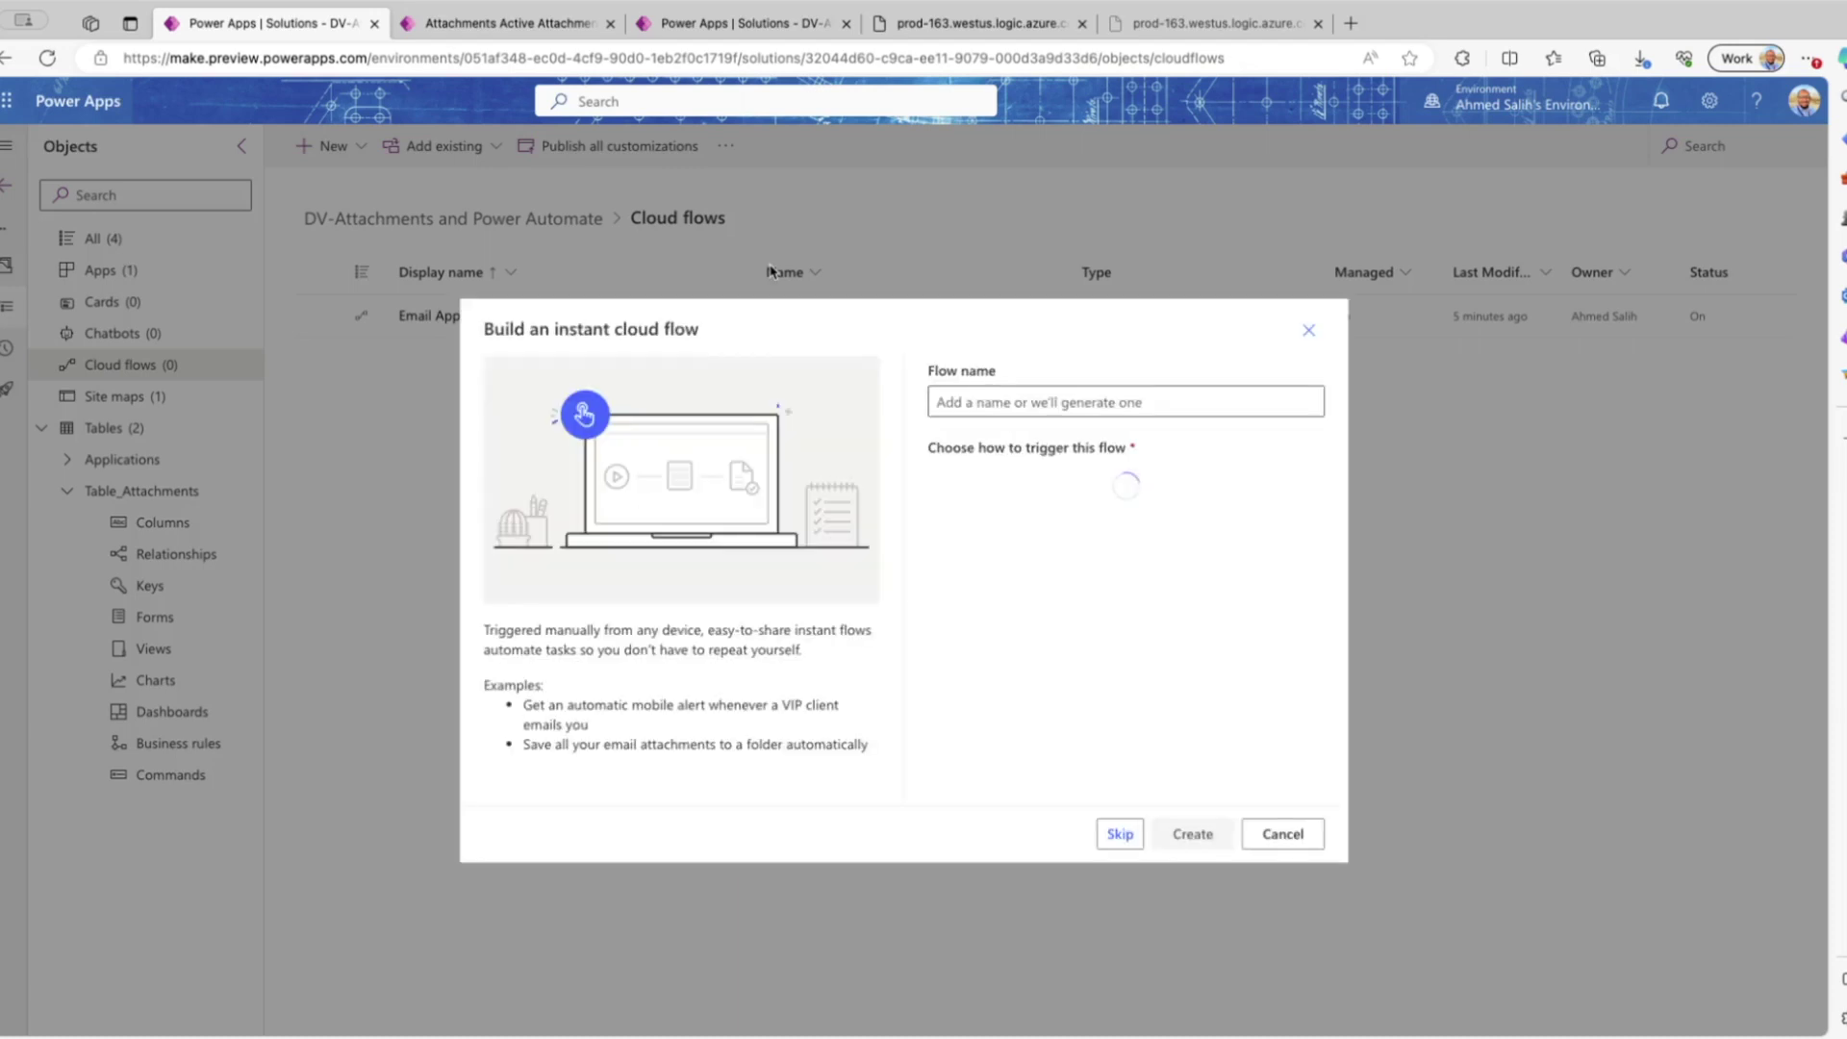
type("E")
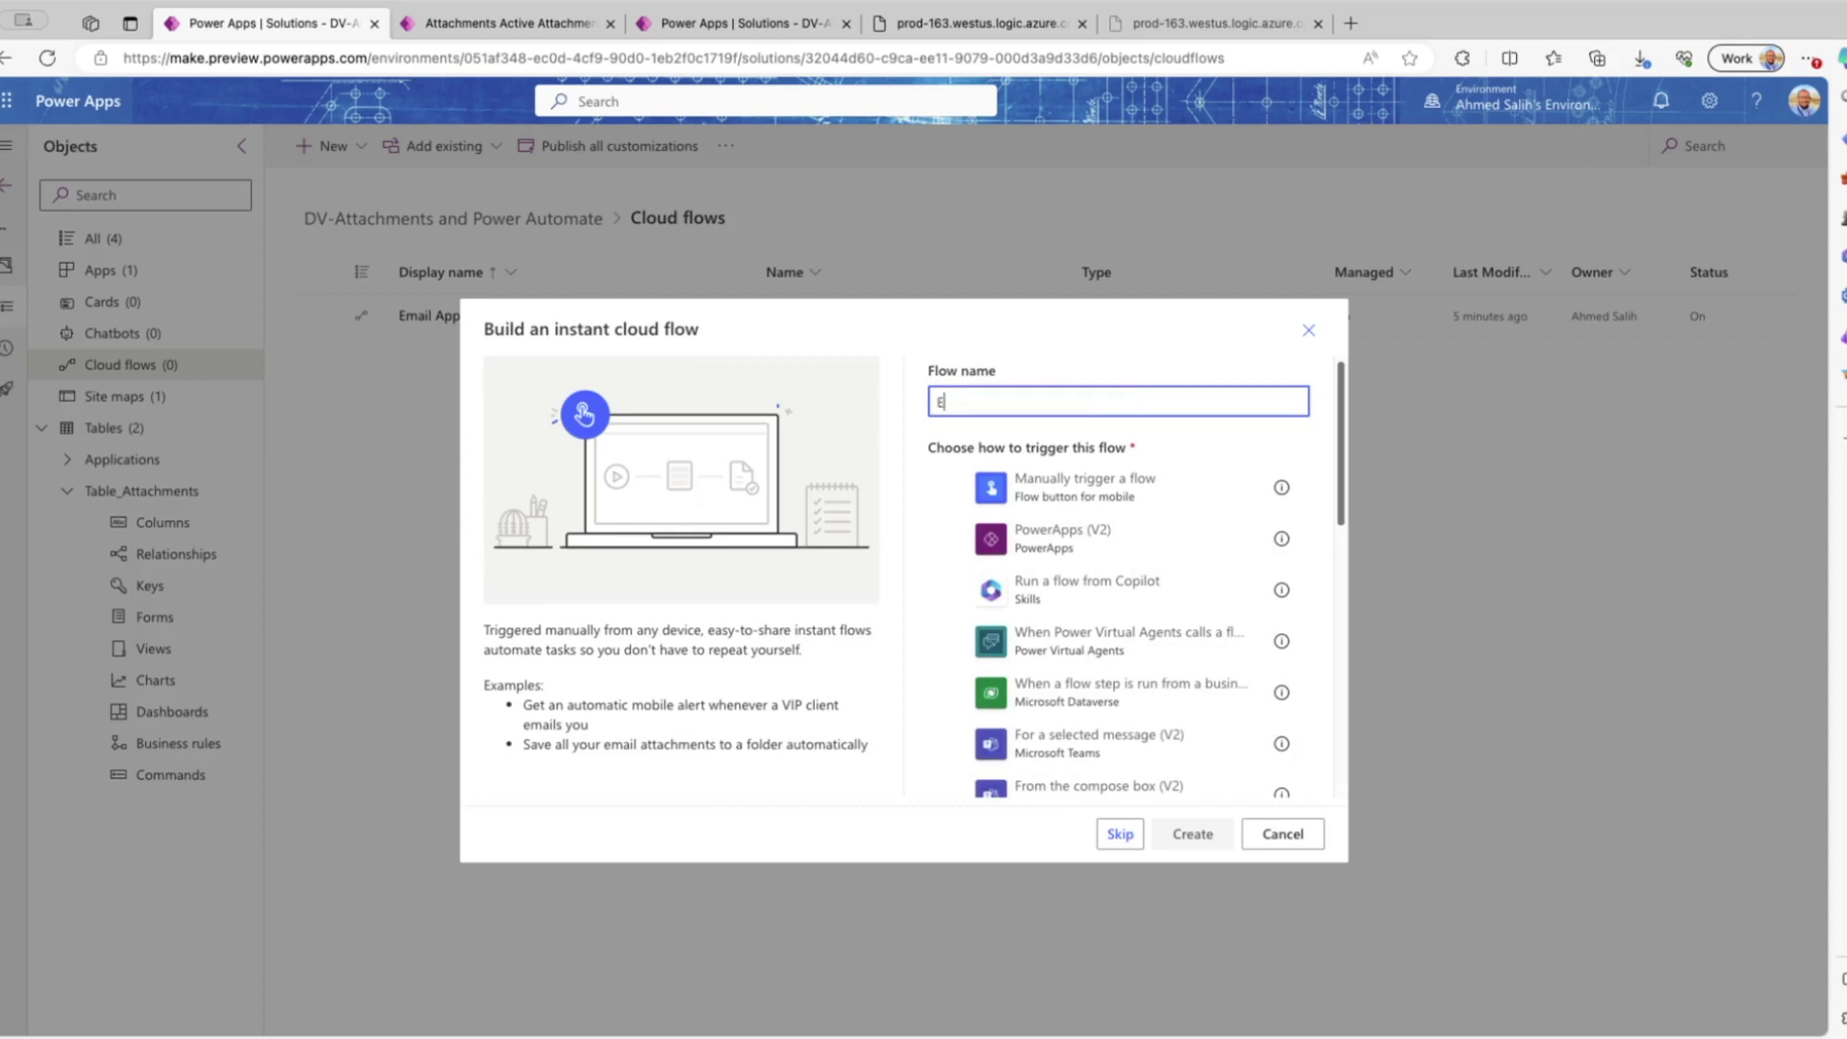
type("mail Attachments")
left_click(1058, 481)
left_click(1190, 833)
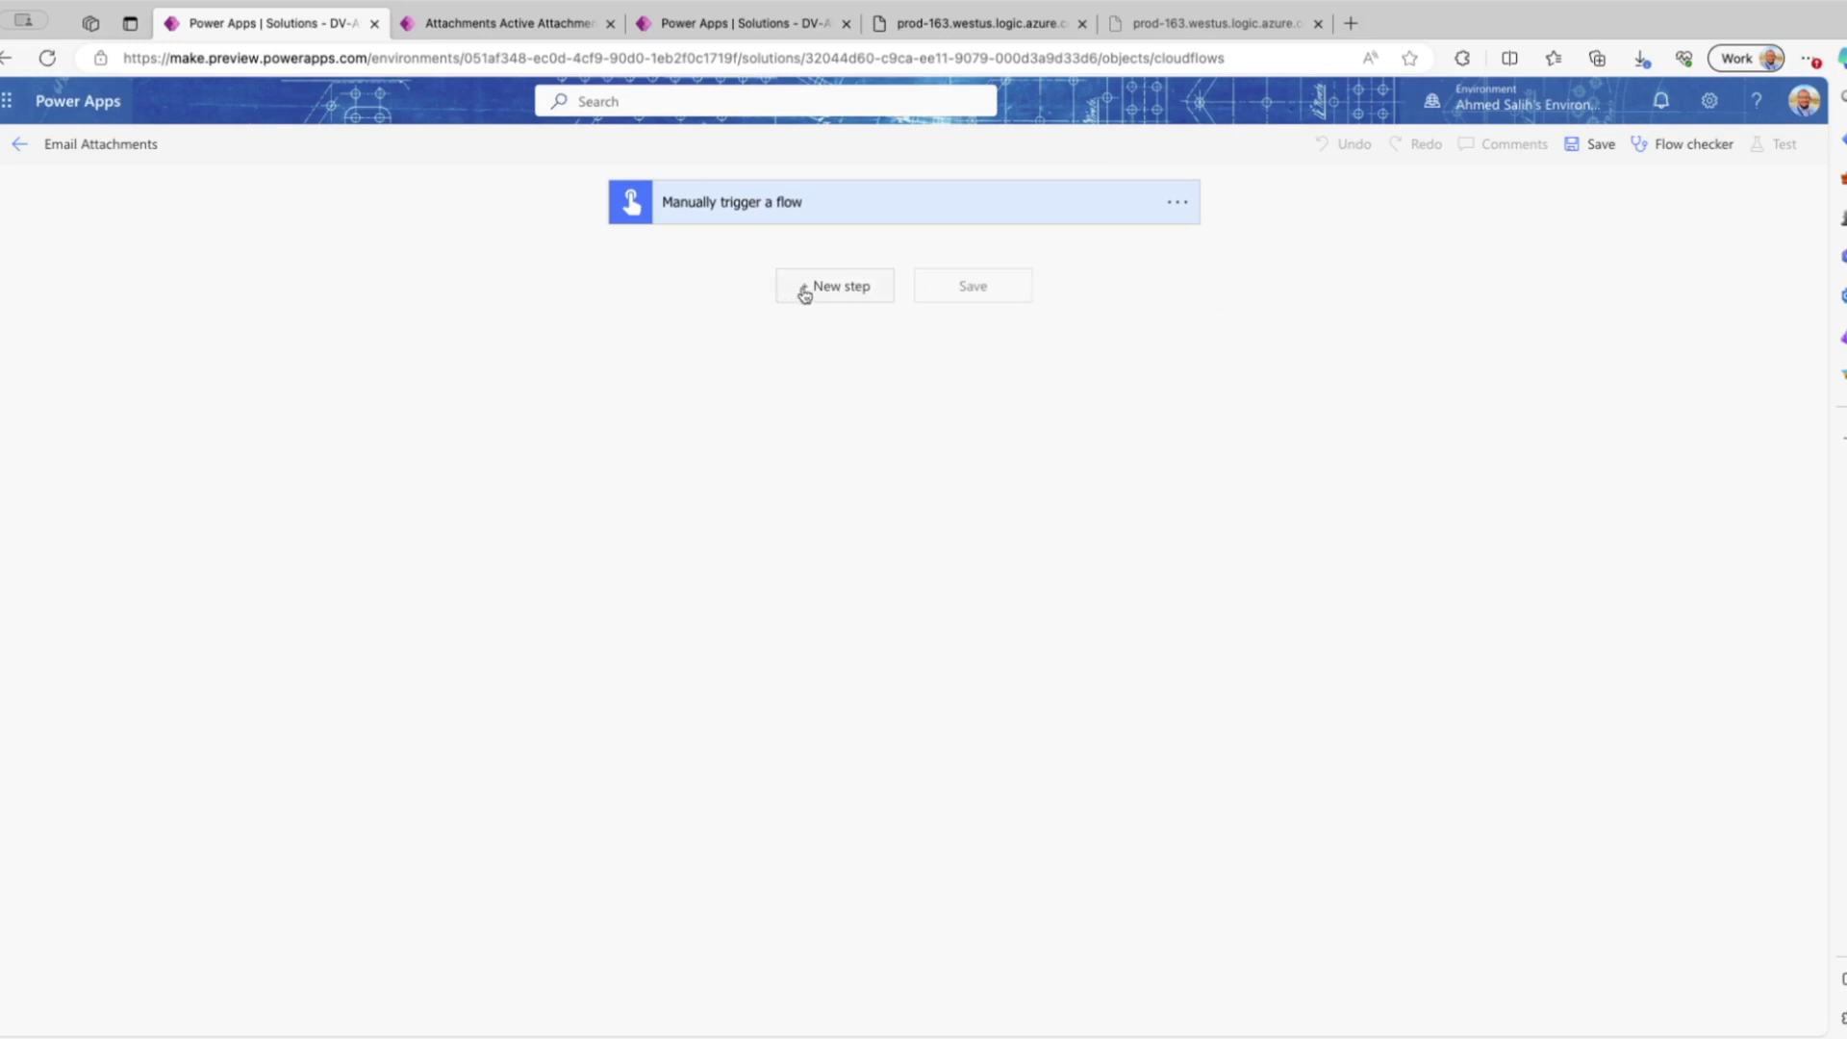
- Add a text input named APP_ID to the manual trigger
left_click(805, 218)
left_click(719, 256)
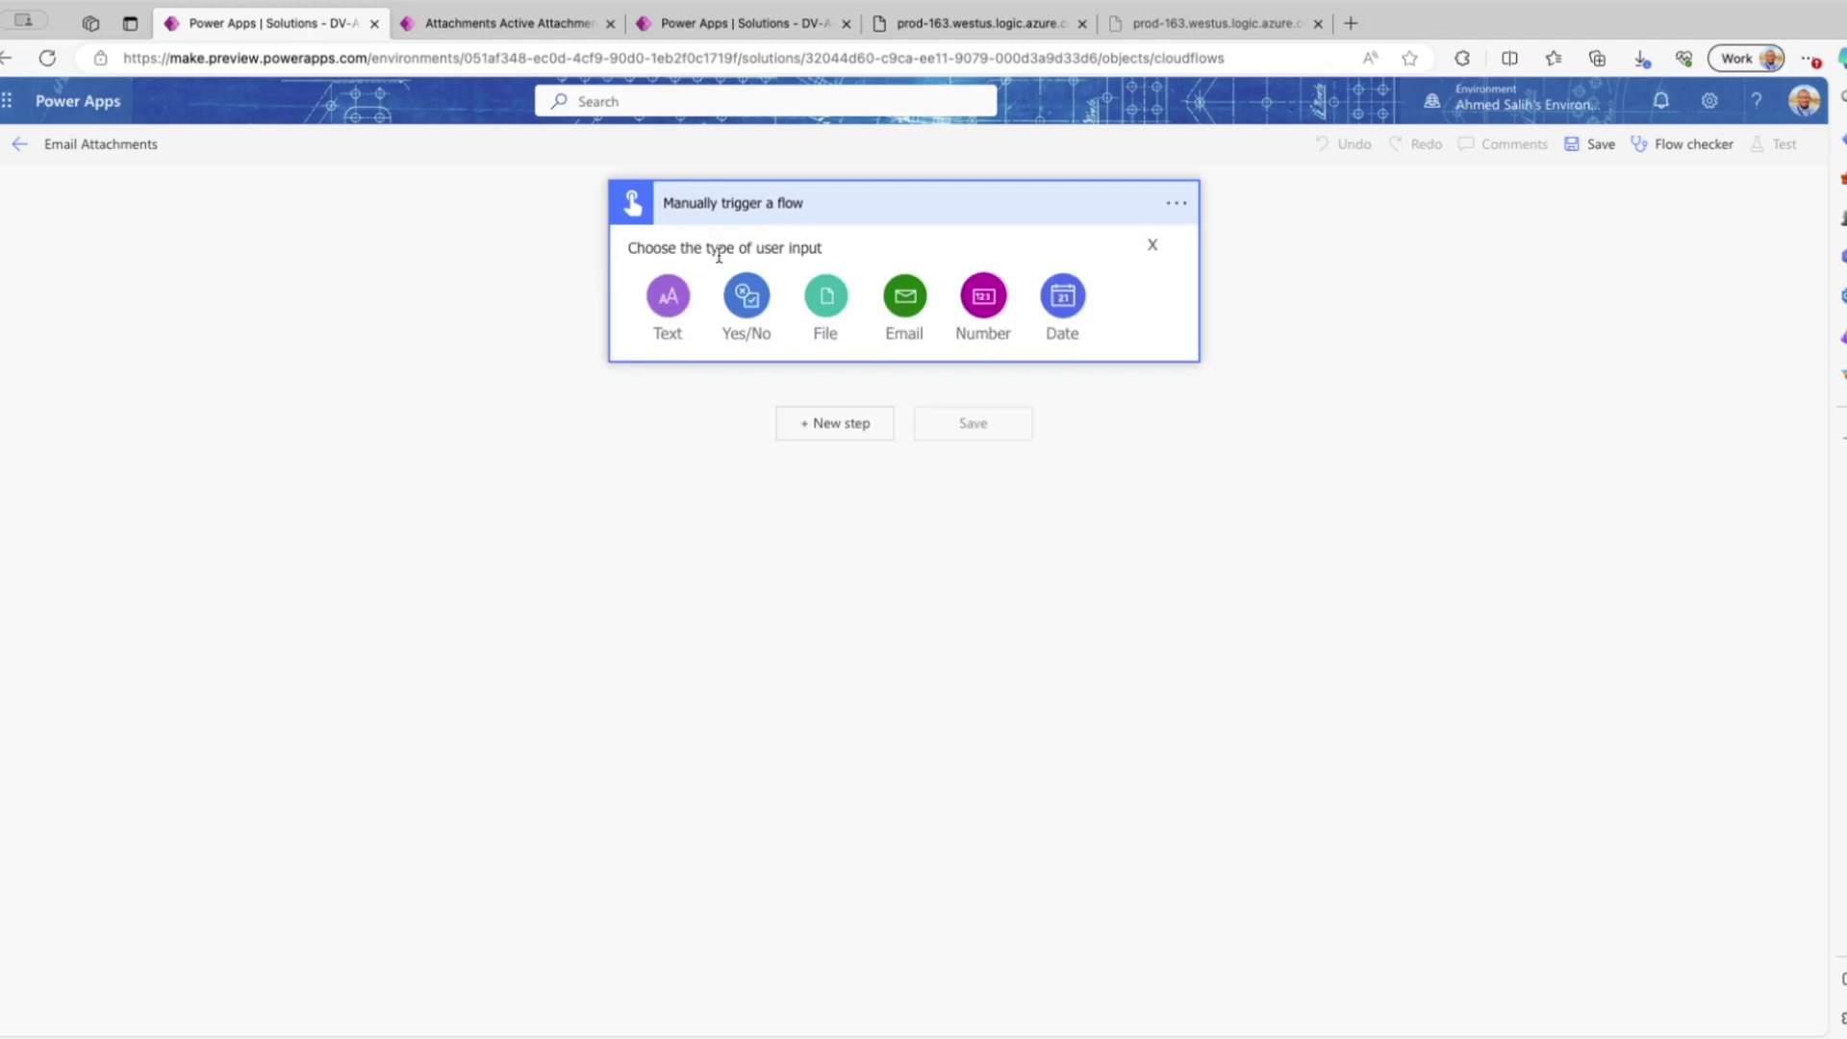
left_click(666, 299)
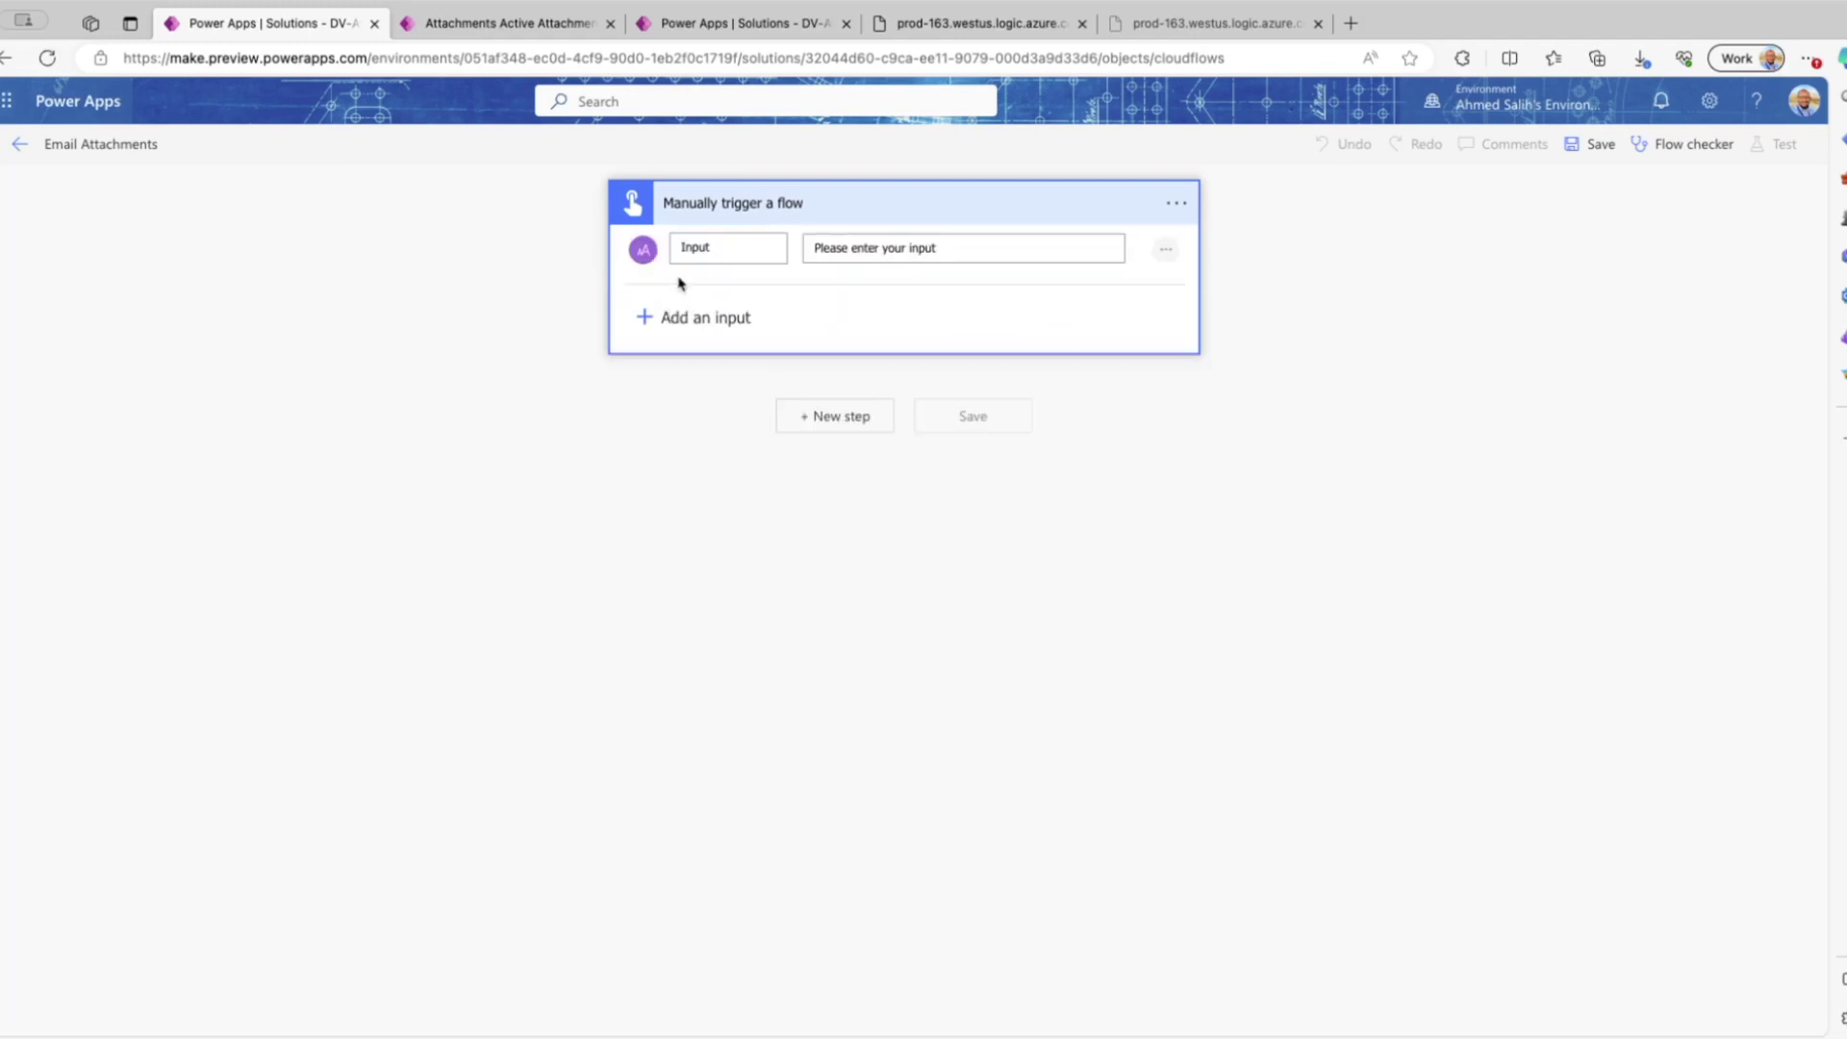
double_click(709, 248)
type("APP_ID")
- Add an Initialize variable step declaring varAttachmentsArray of type Array
left_click(835, 416)
type("initia")
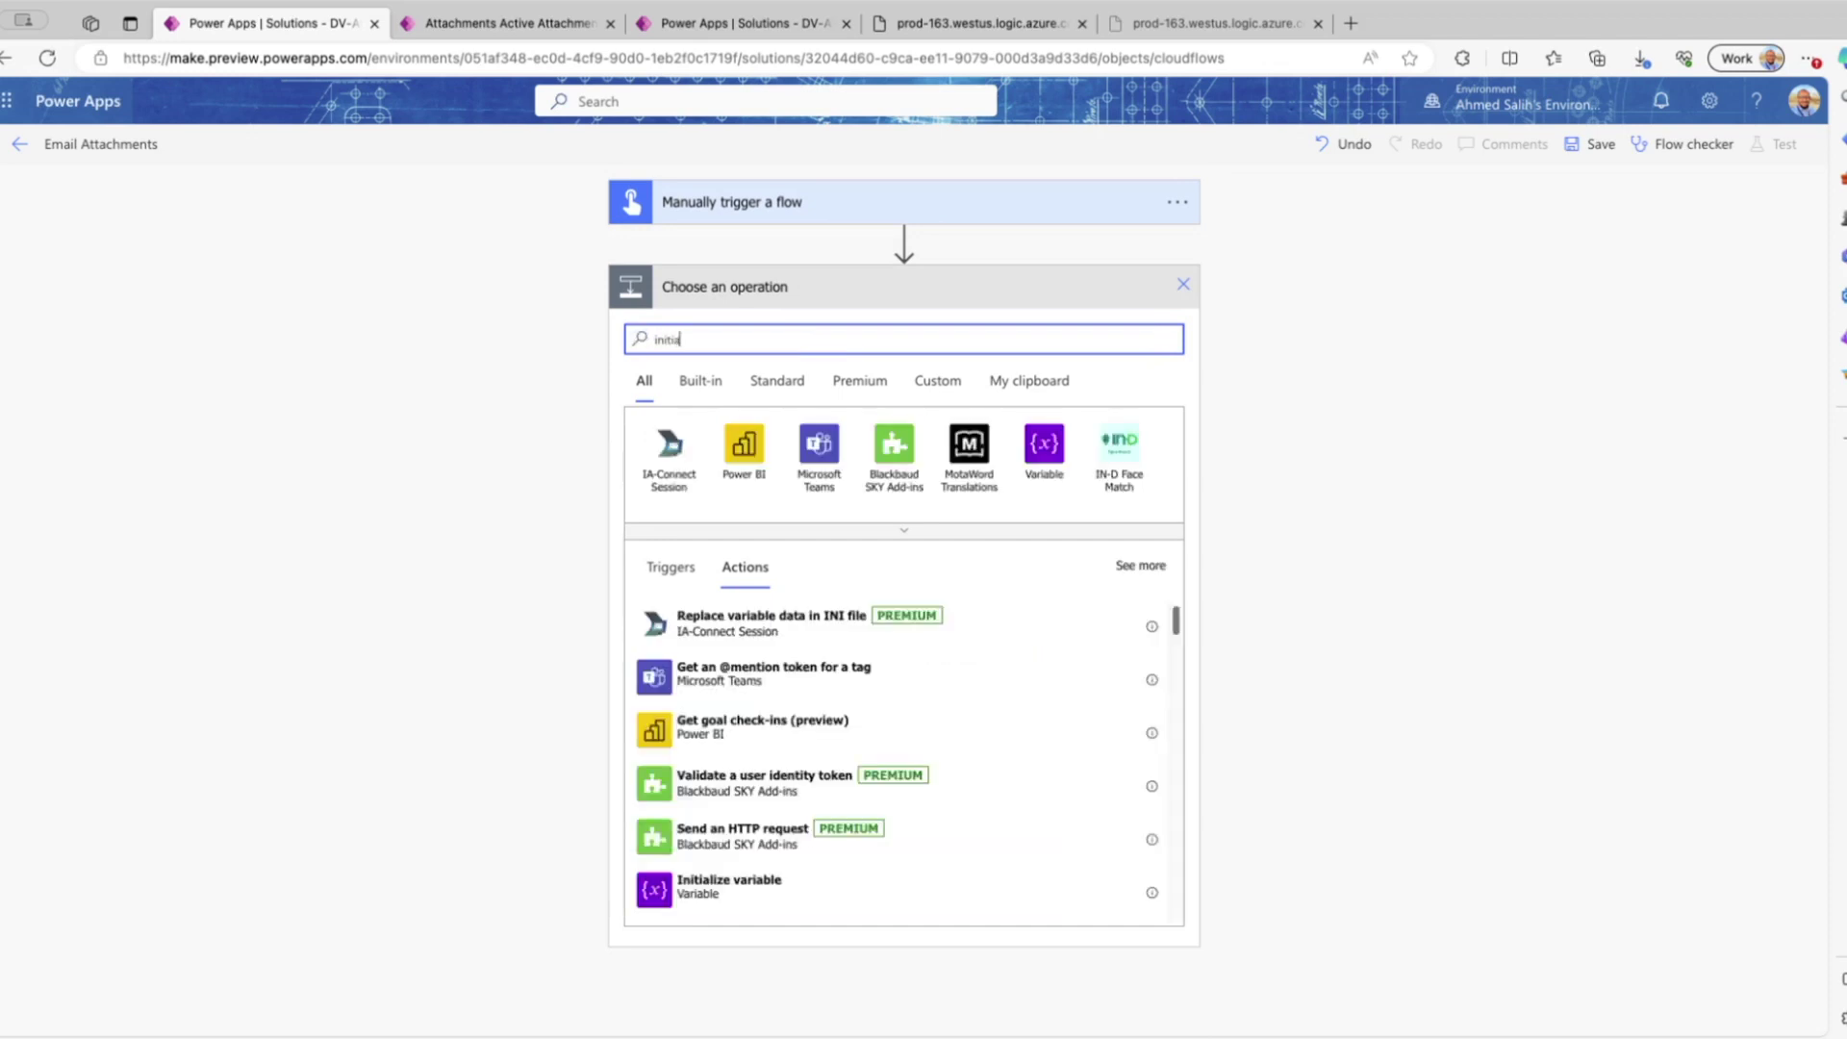
left_click(739, 678)
left_click(813, 334)
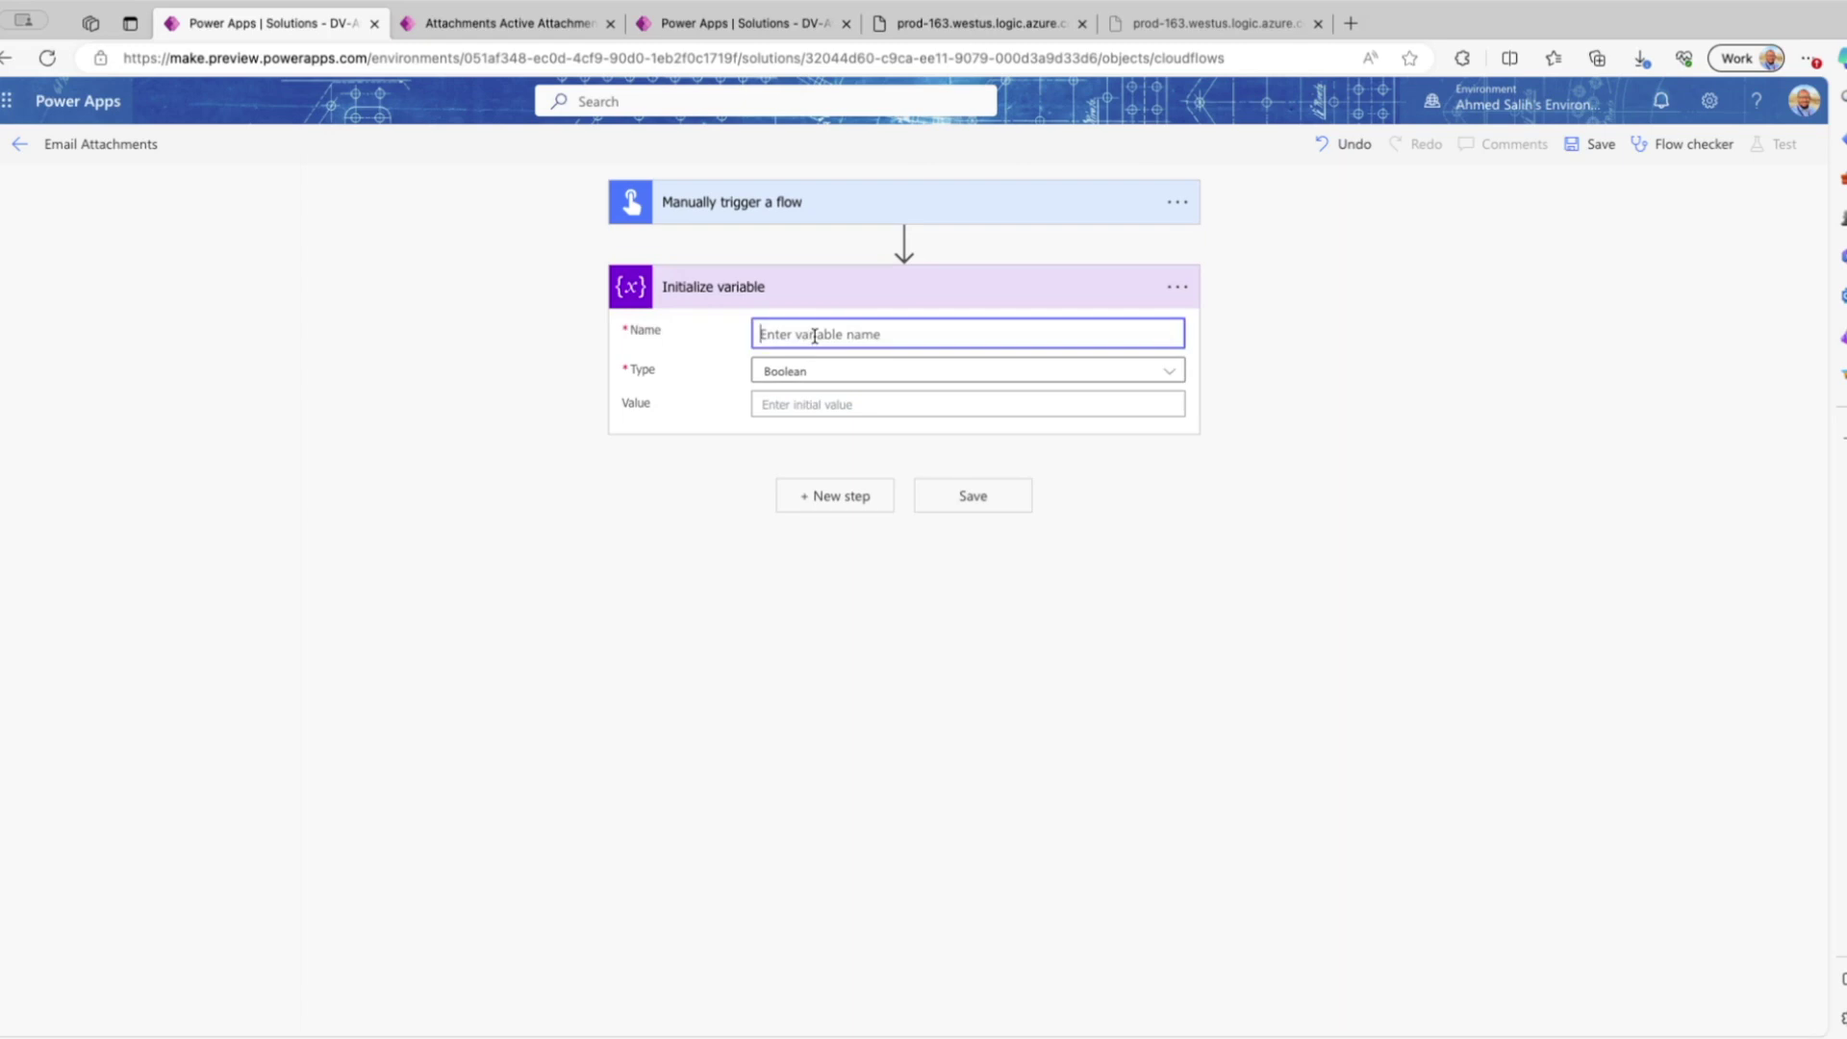
type("var")
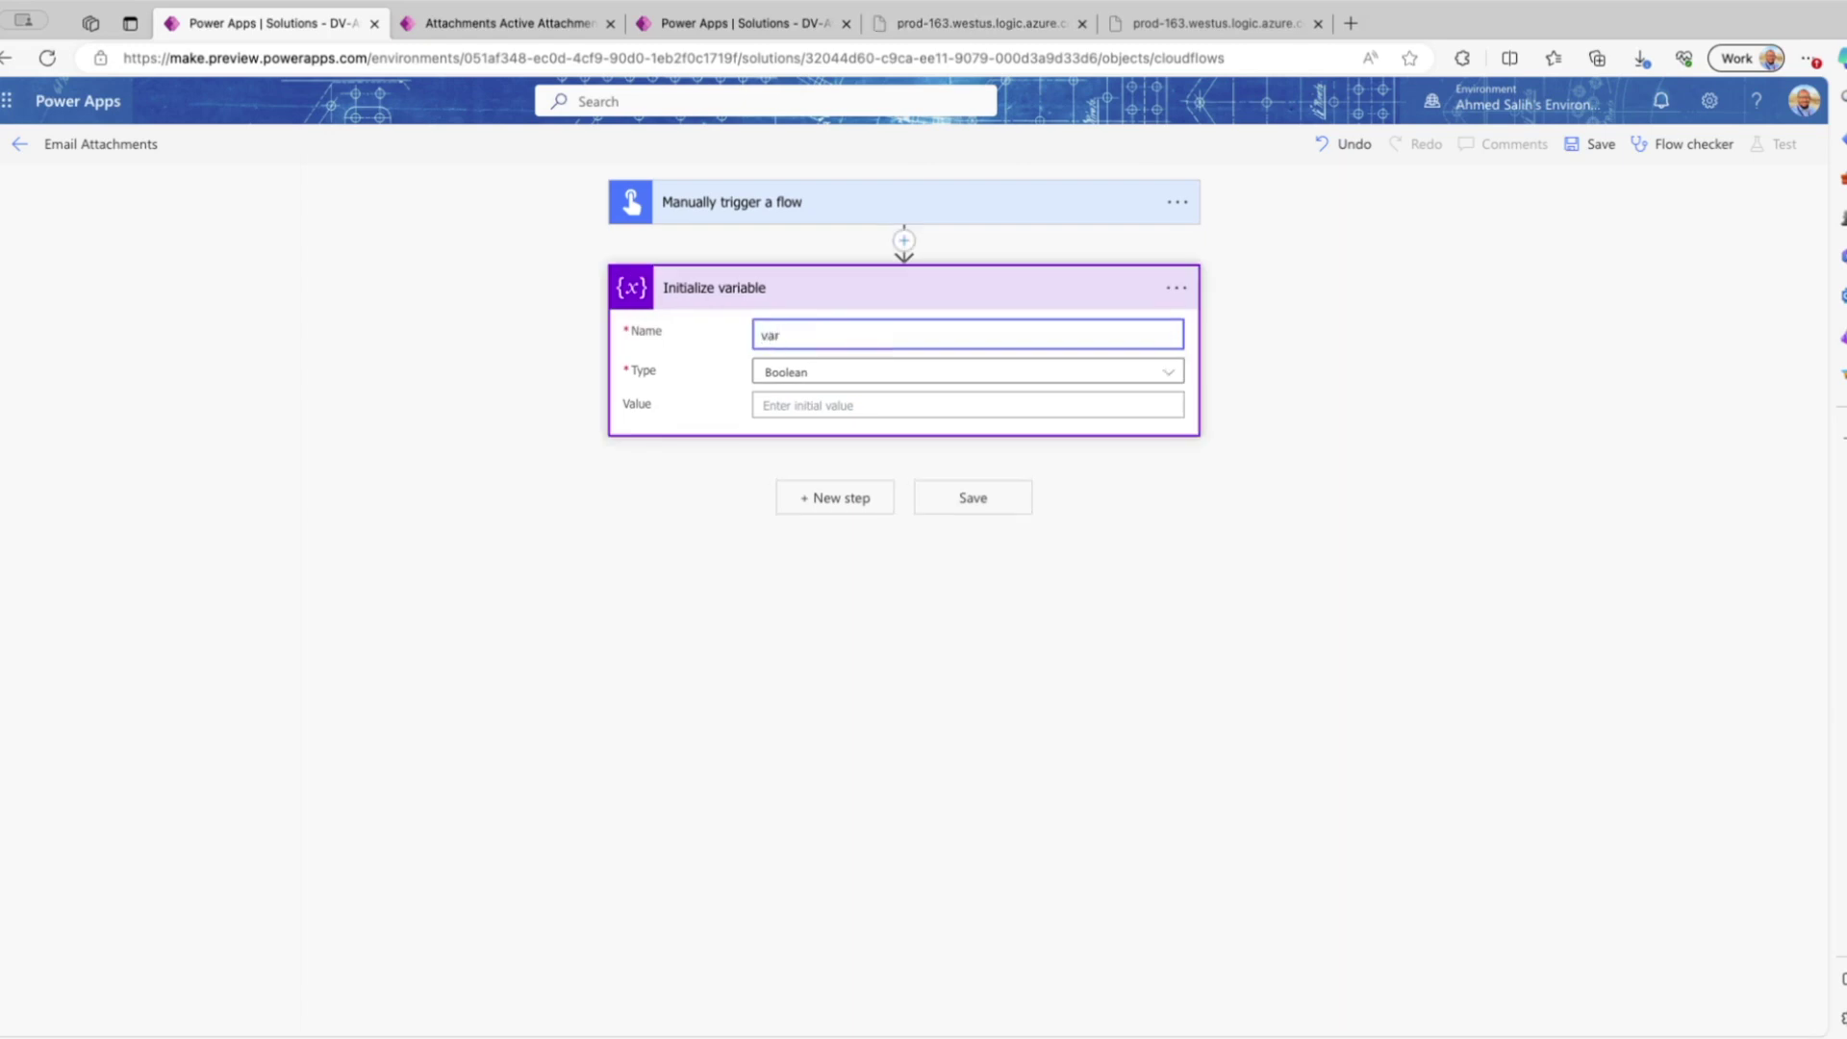
type("AttachmentsArray")
double_click(813, 336)
key("ctrl+c")
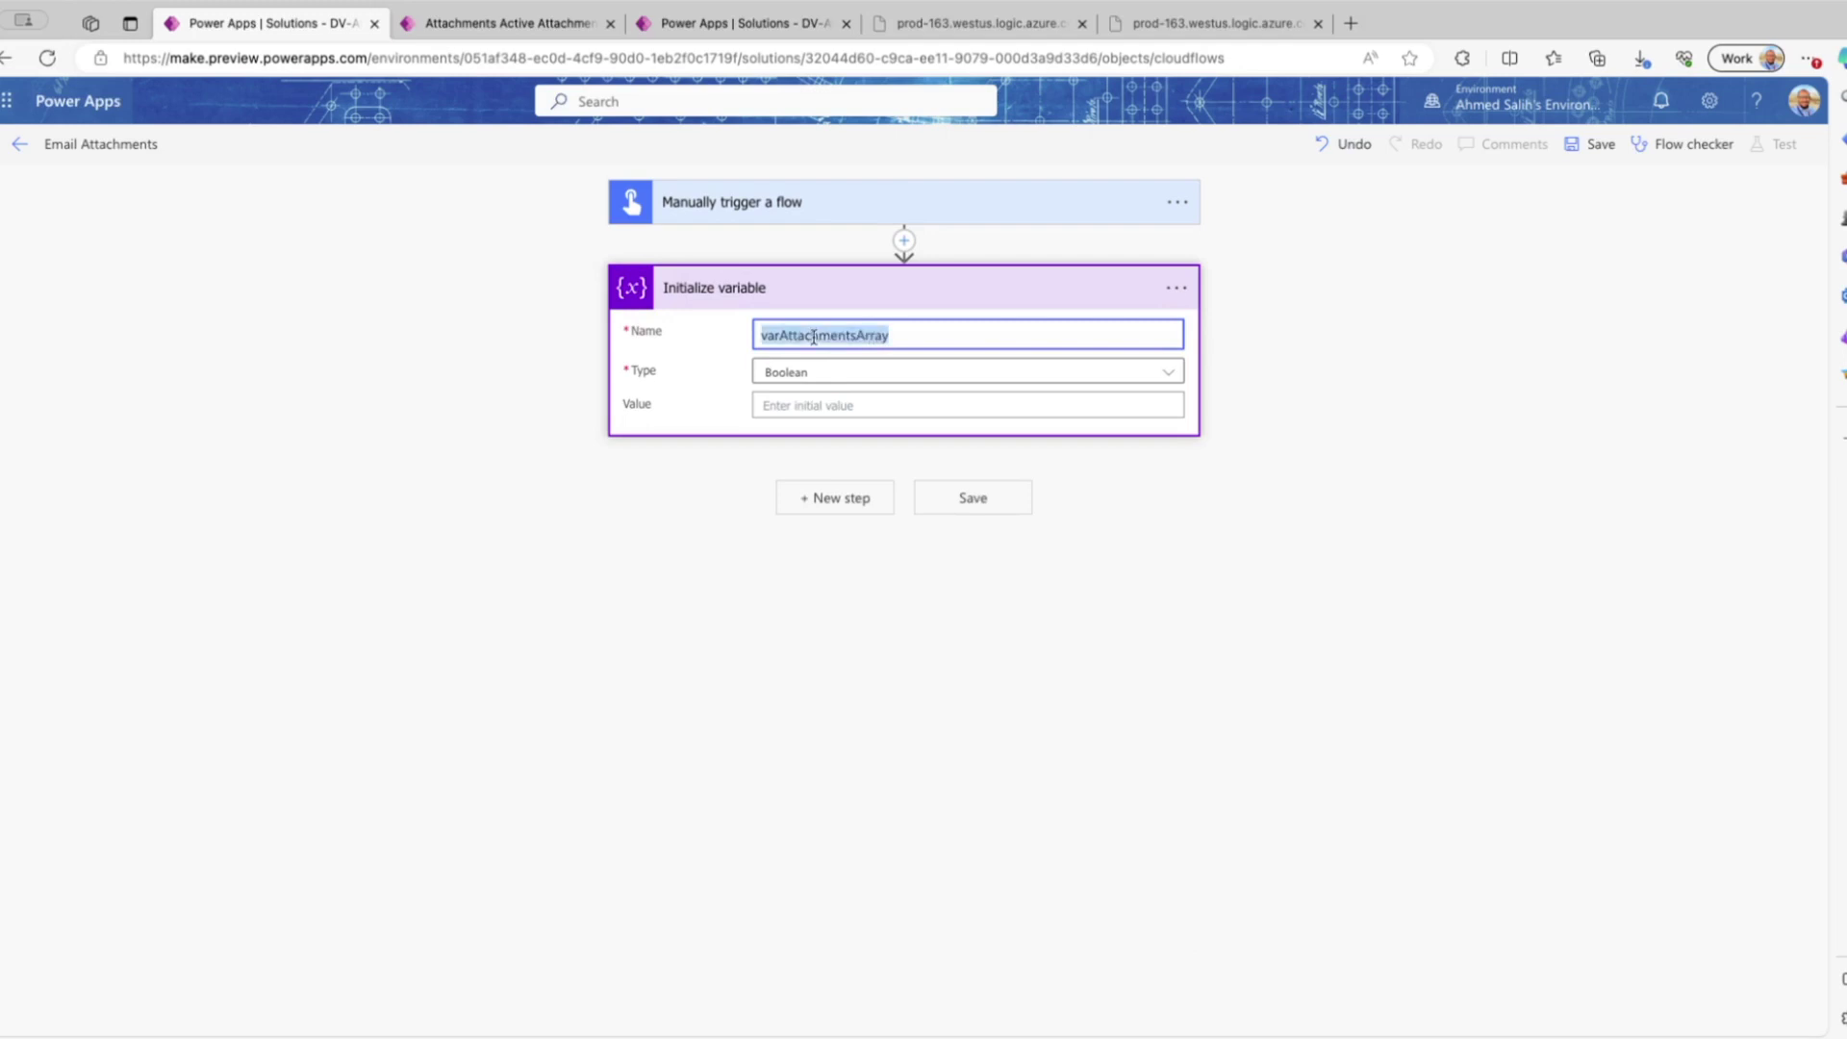
left_click(814, 371)
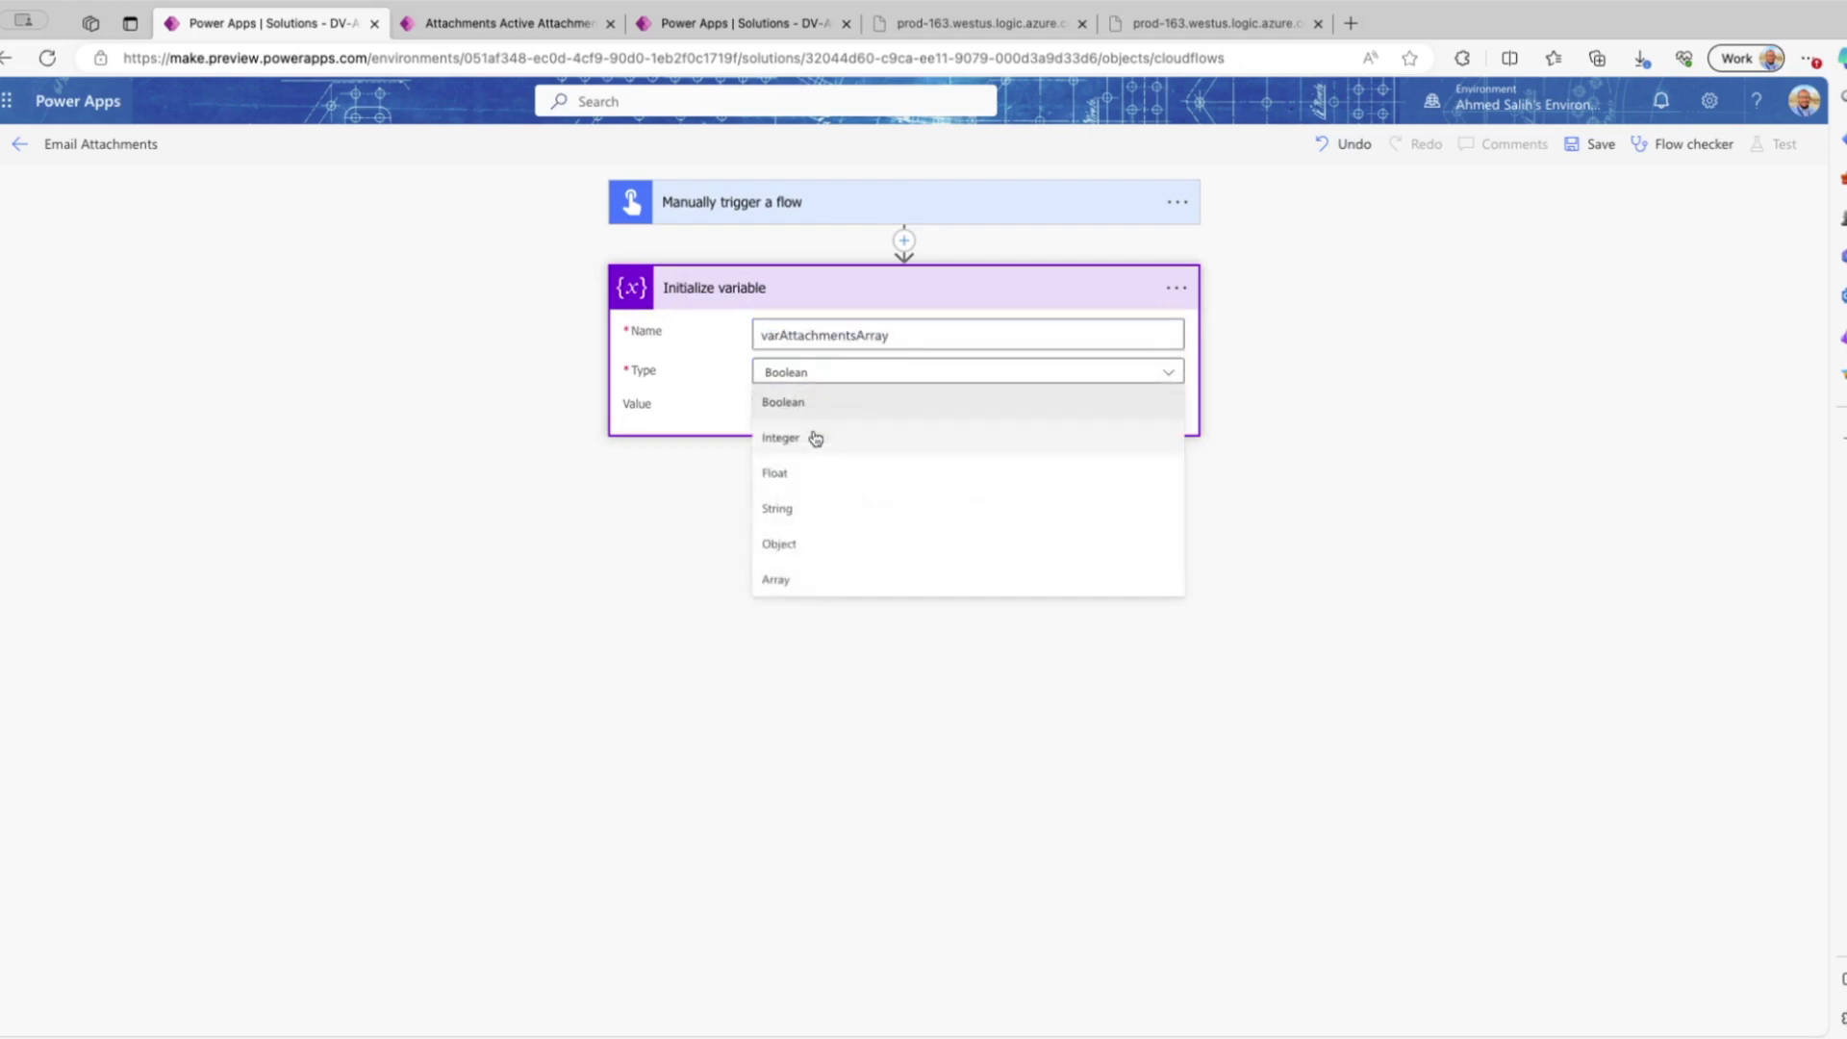
left_click(816, 570)
- Rename the Initialize variable step to varAttachmentsArray
left_click(1175, 288)
left_click(1259, 321)
key("ctrl+v")
left_click(717, 389)
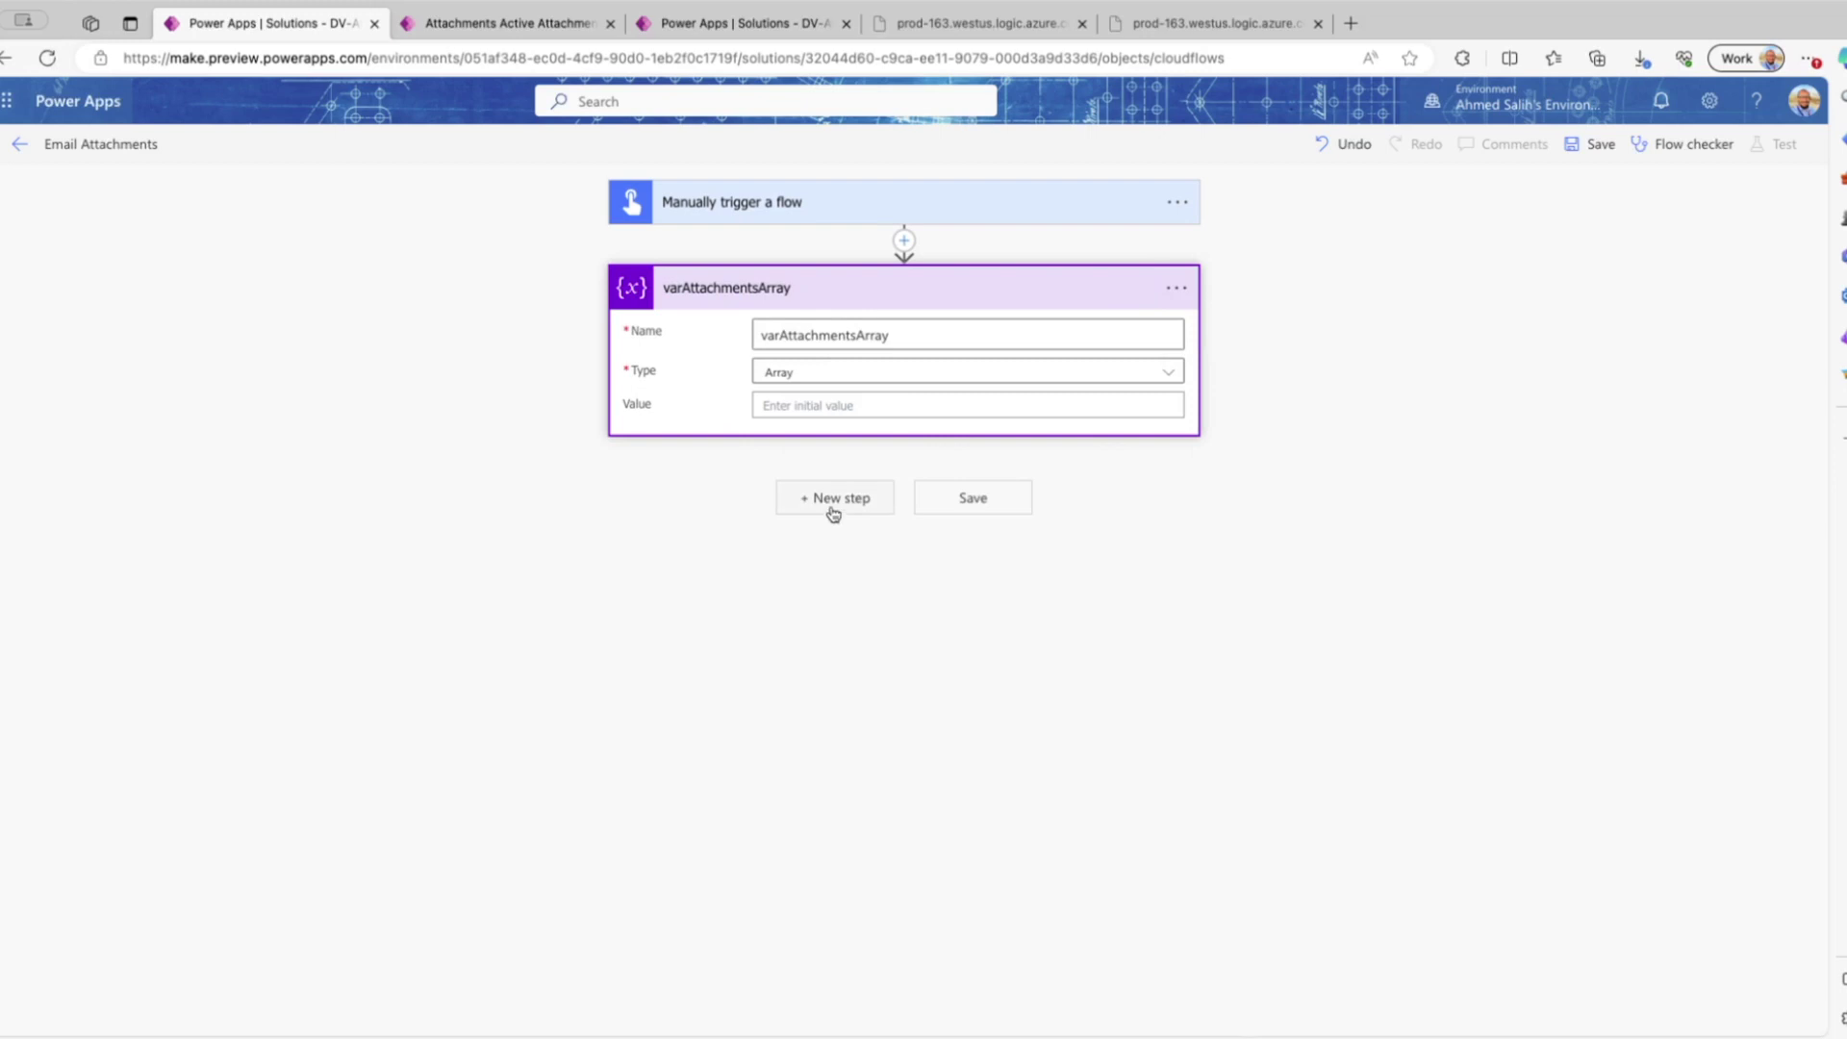
left_click(833, 514)
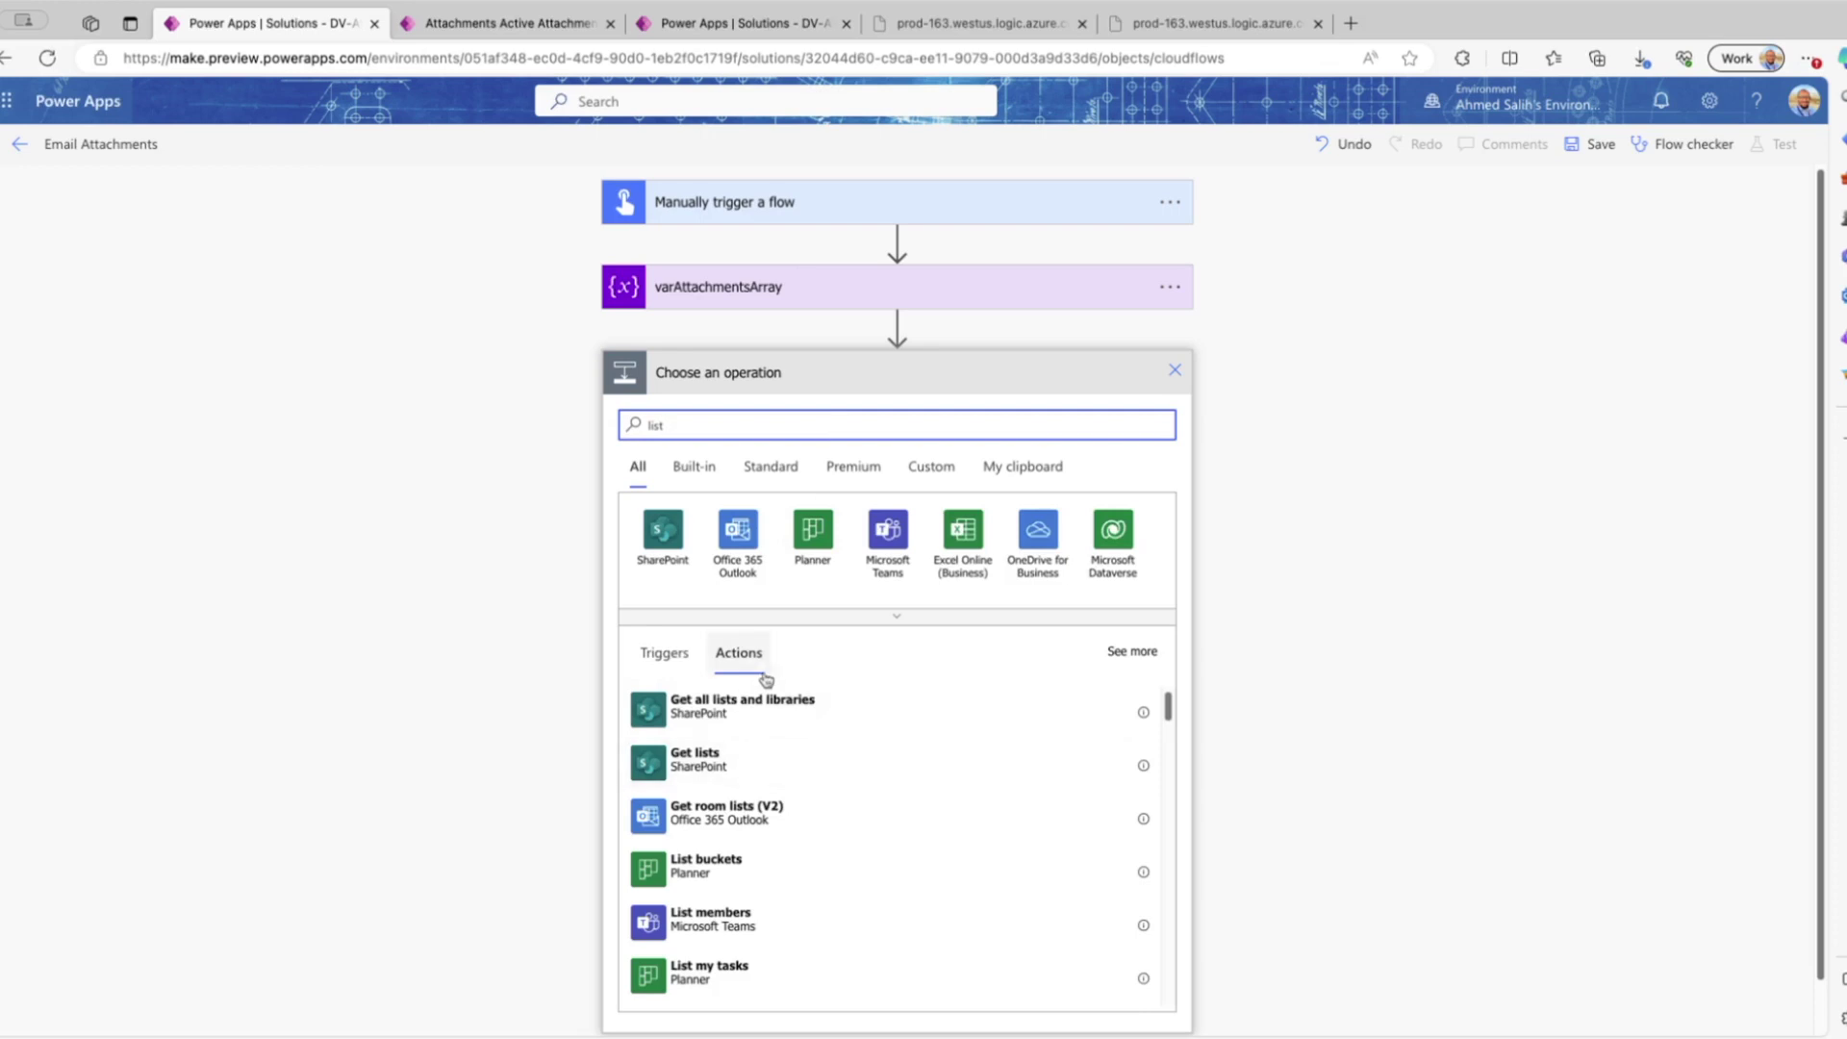
- Add a Dataverse List rows step on Table_Attachments and show its advanced options
left_click(1090, 569)
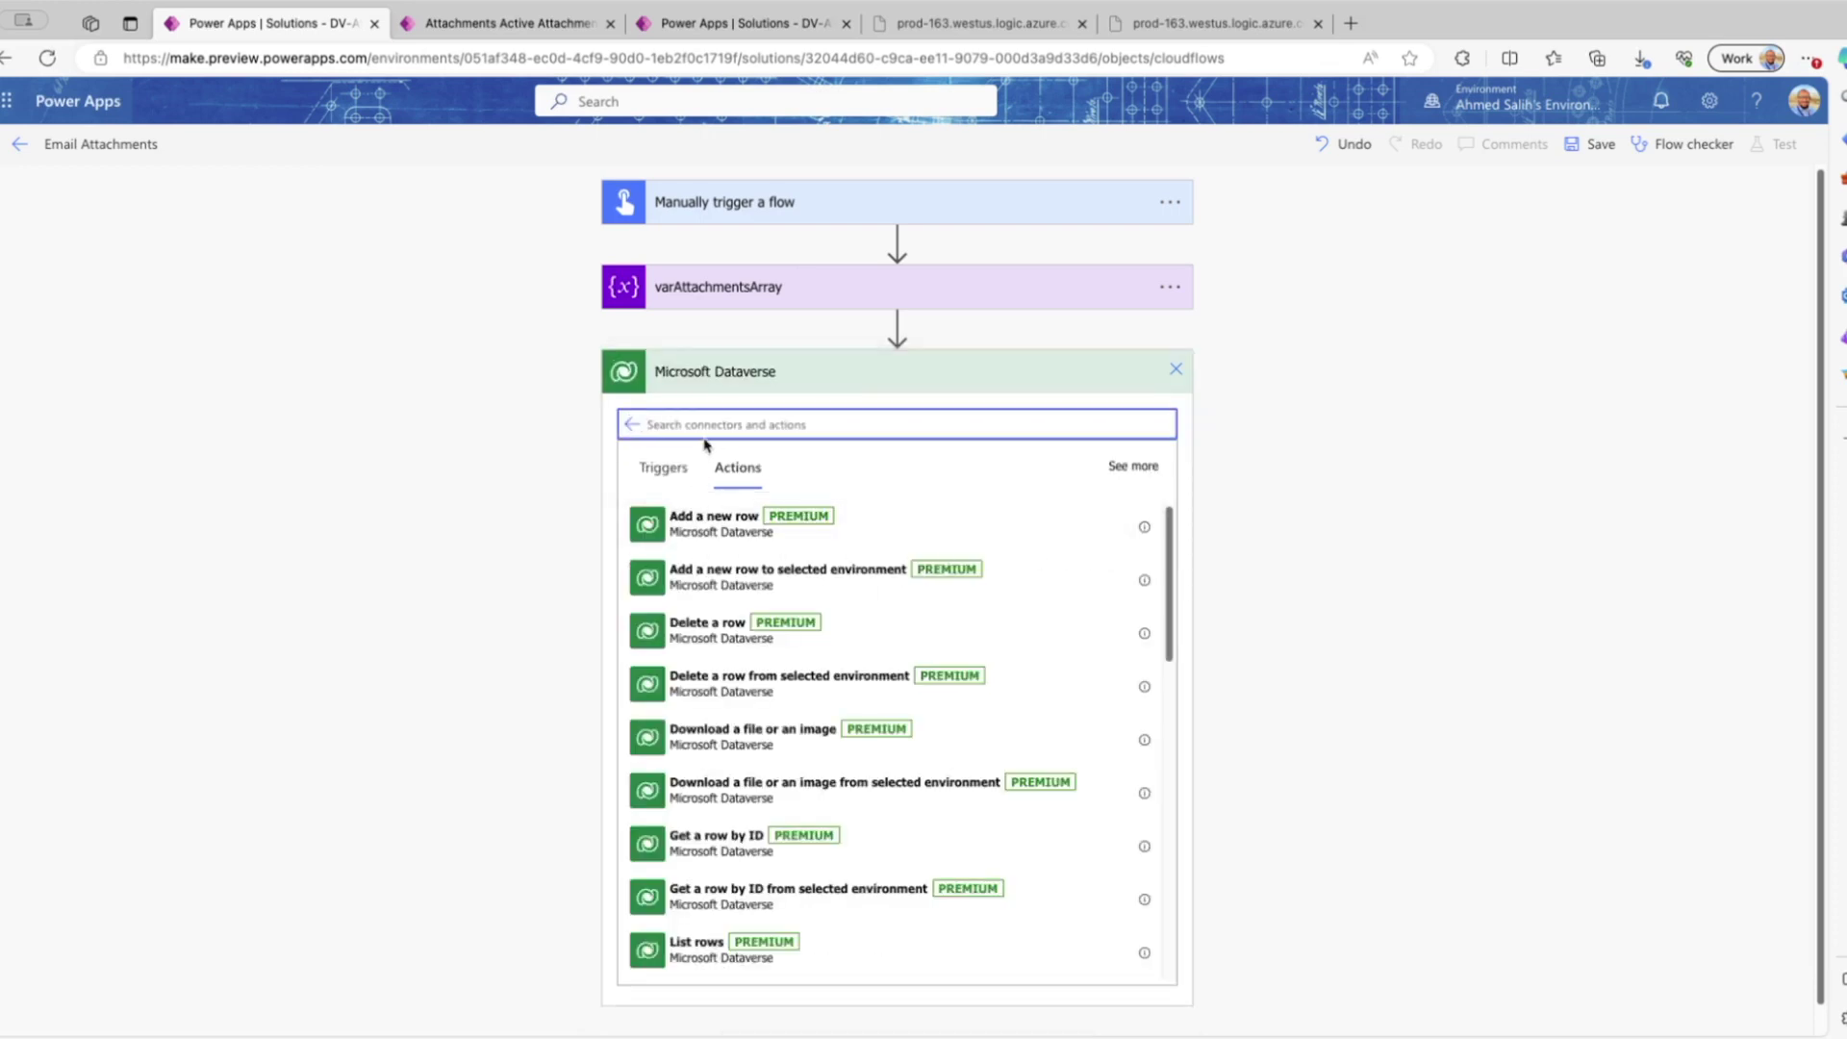
type("list")
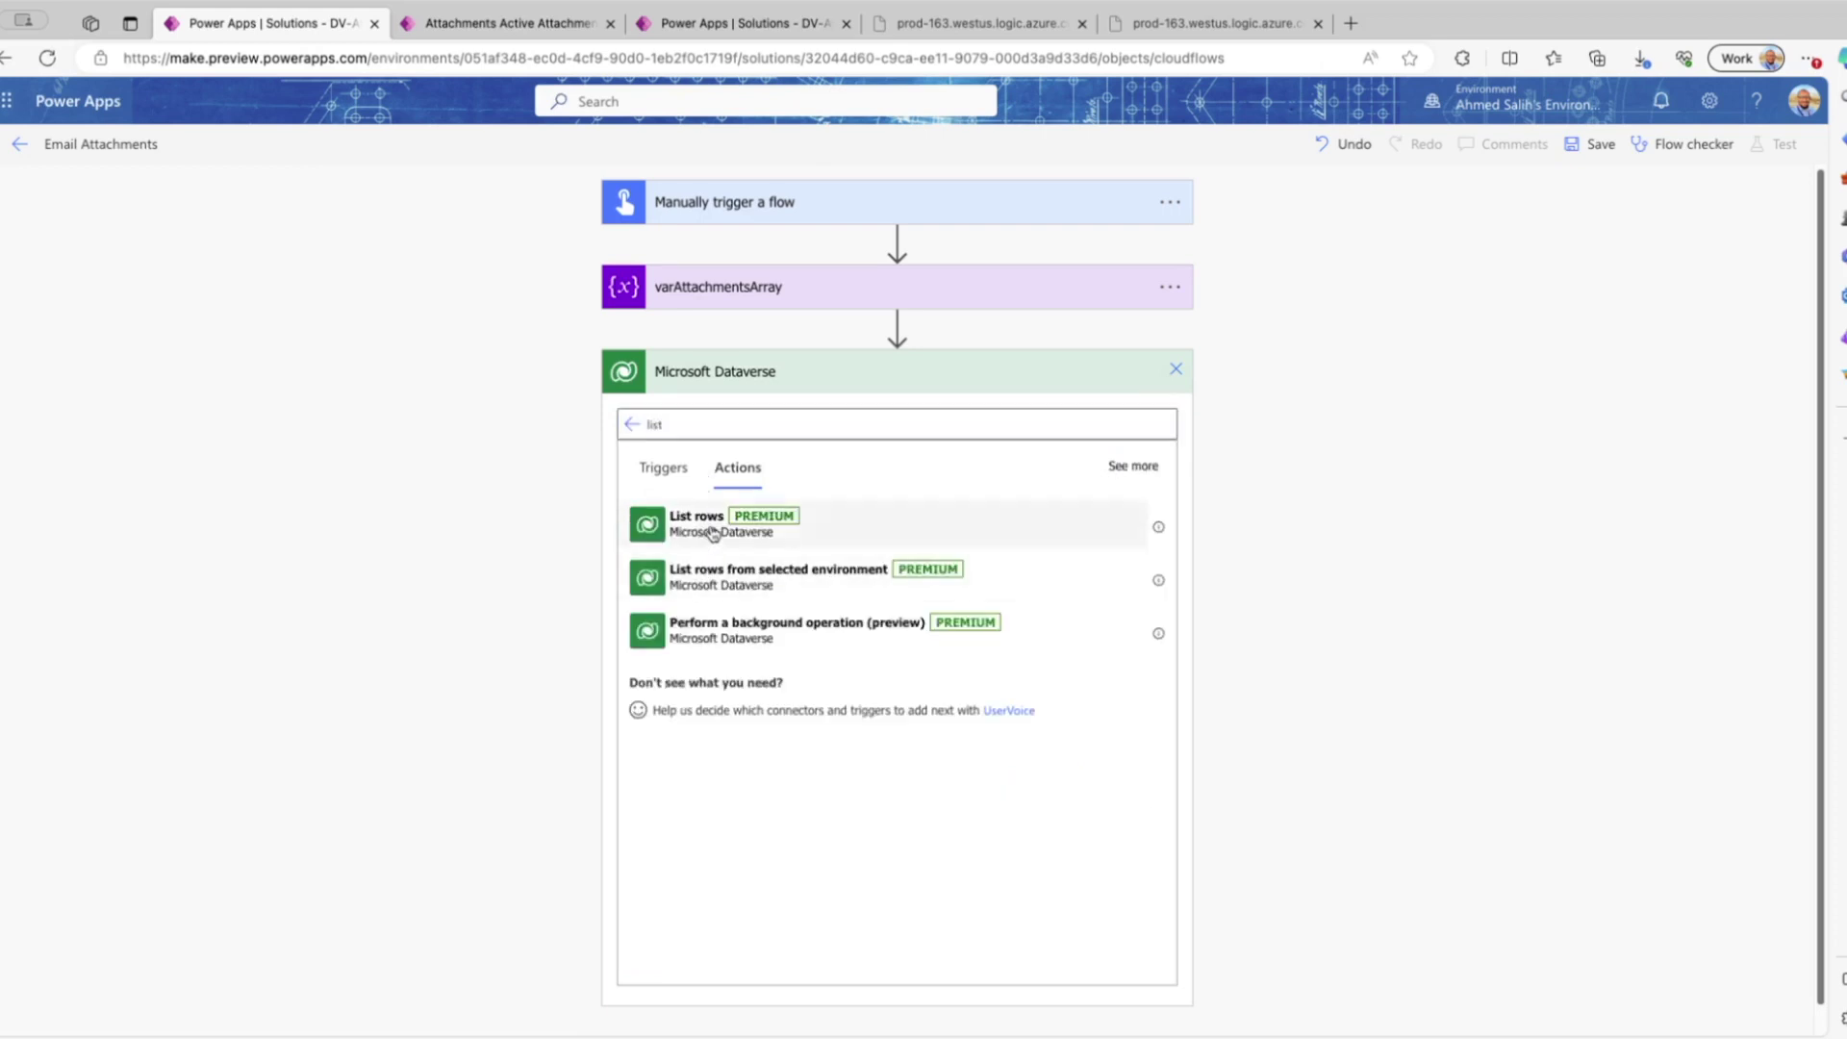
left_click(709, 534)
left_click(912, 417)
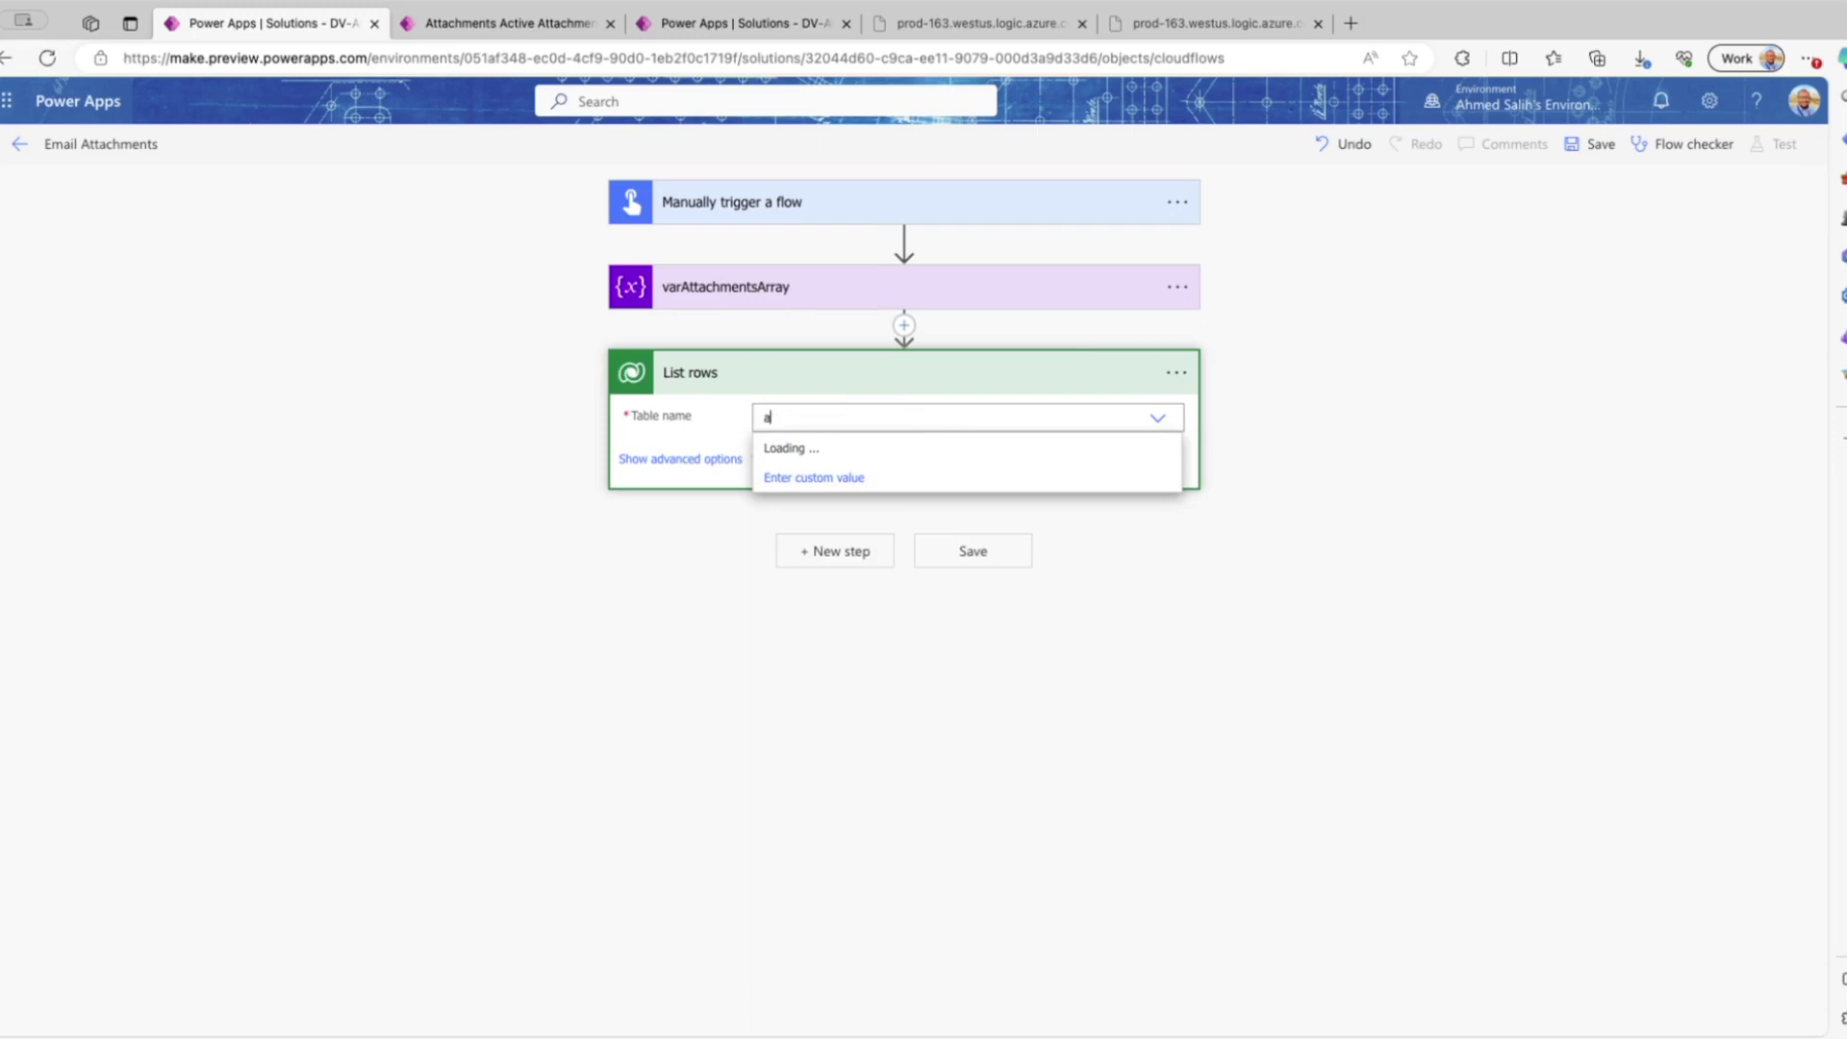
type("attach")
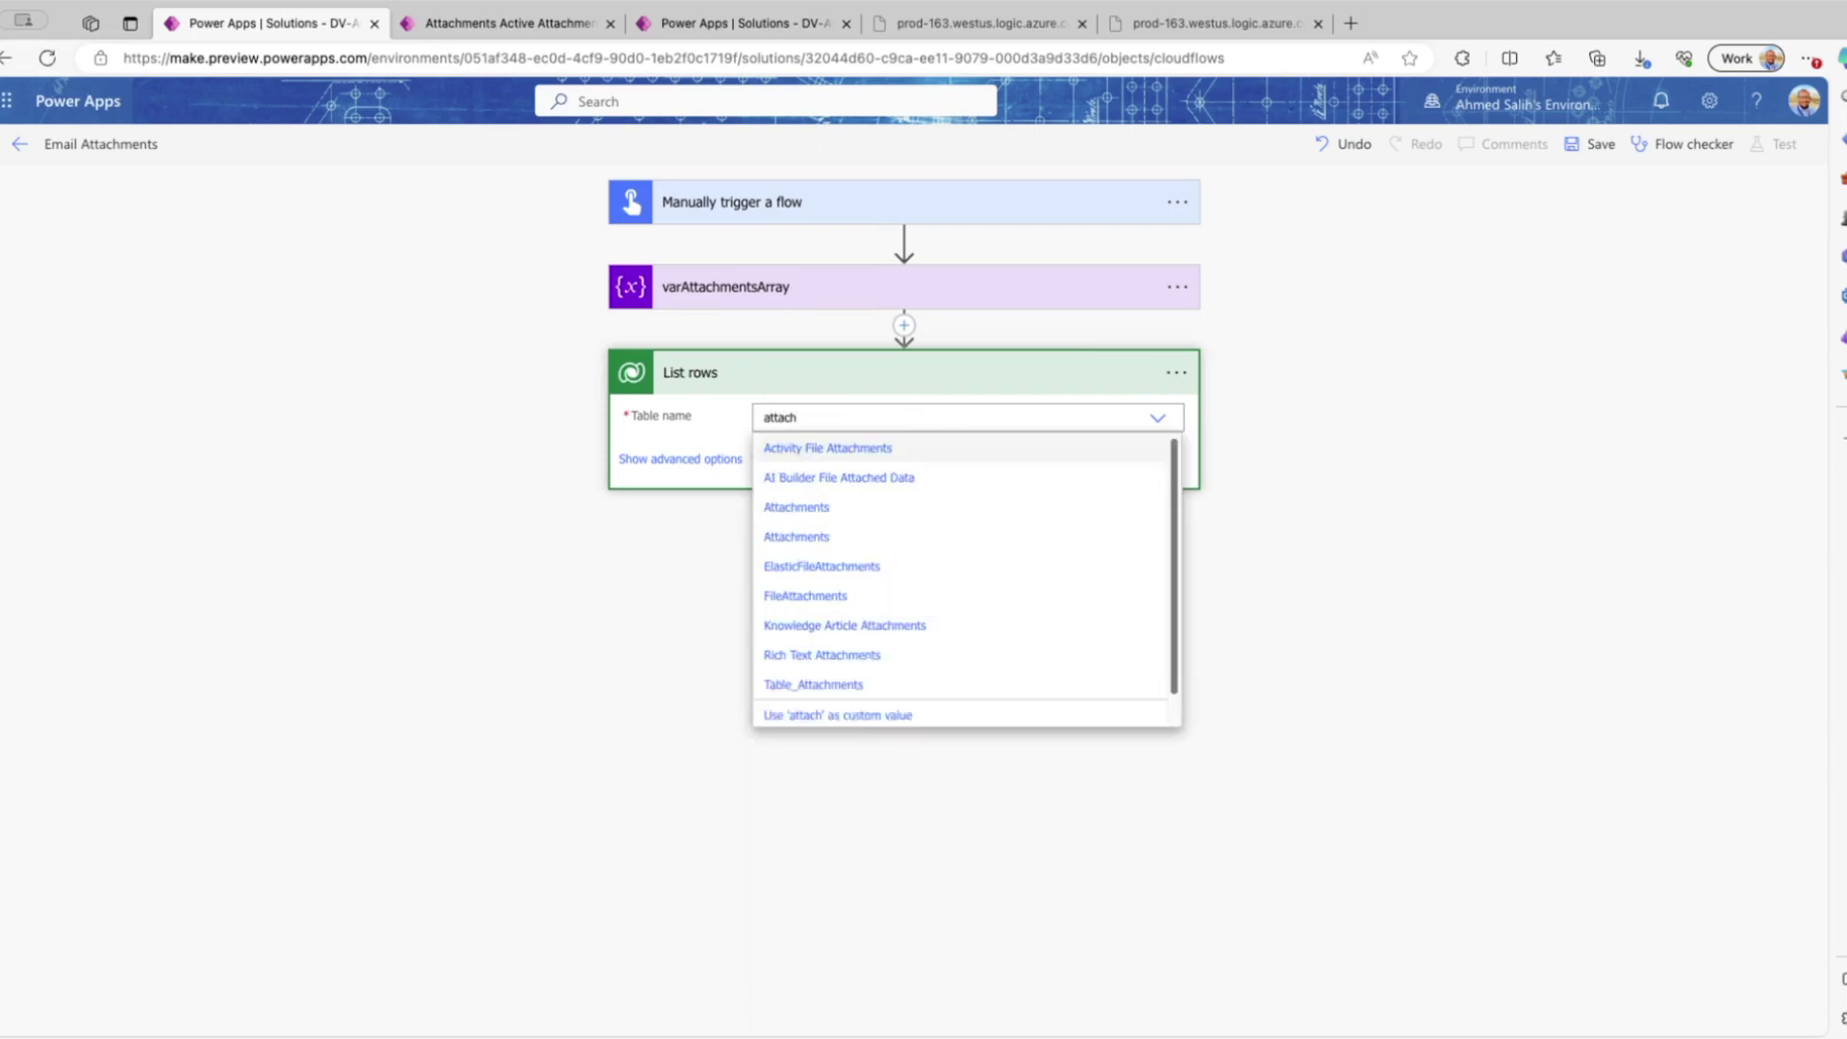
type("ed")
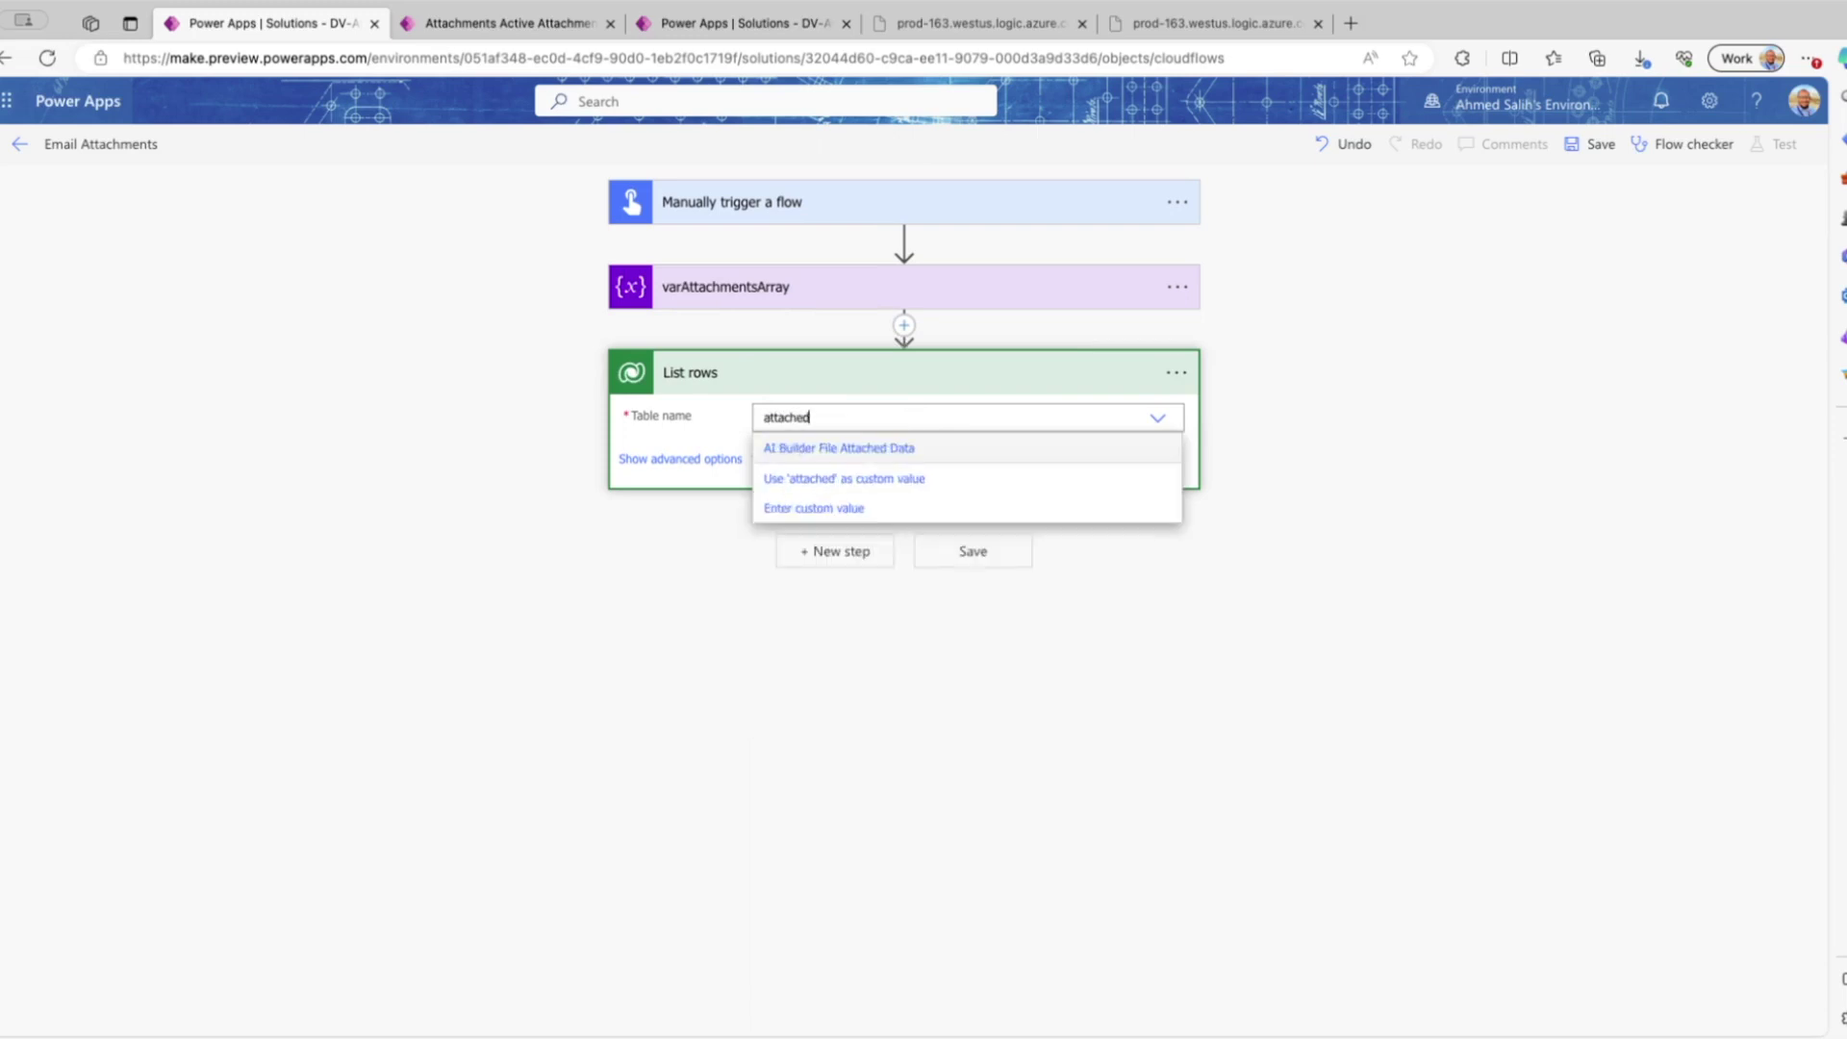
double_click(914, 418)
type("tabl")
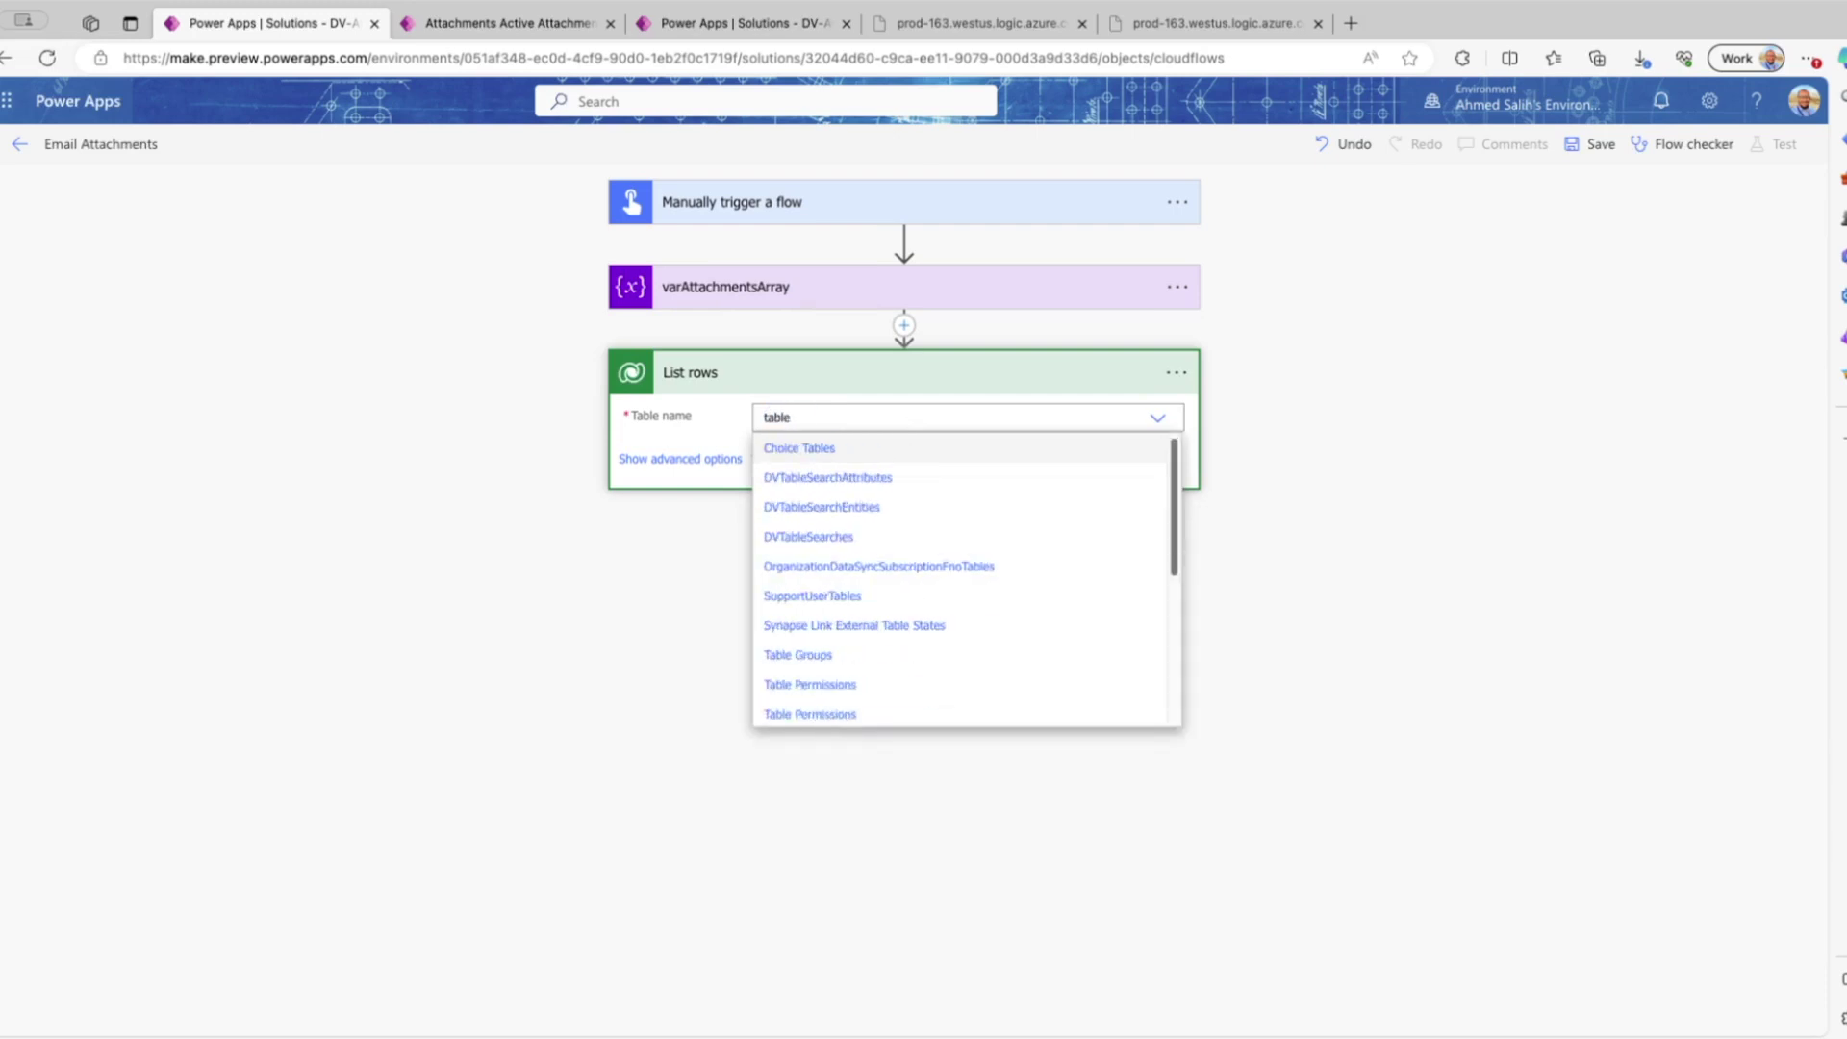
type("e")
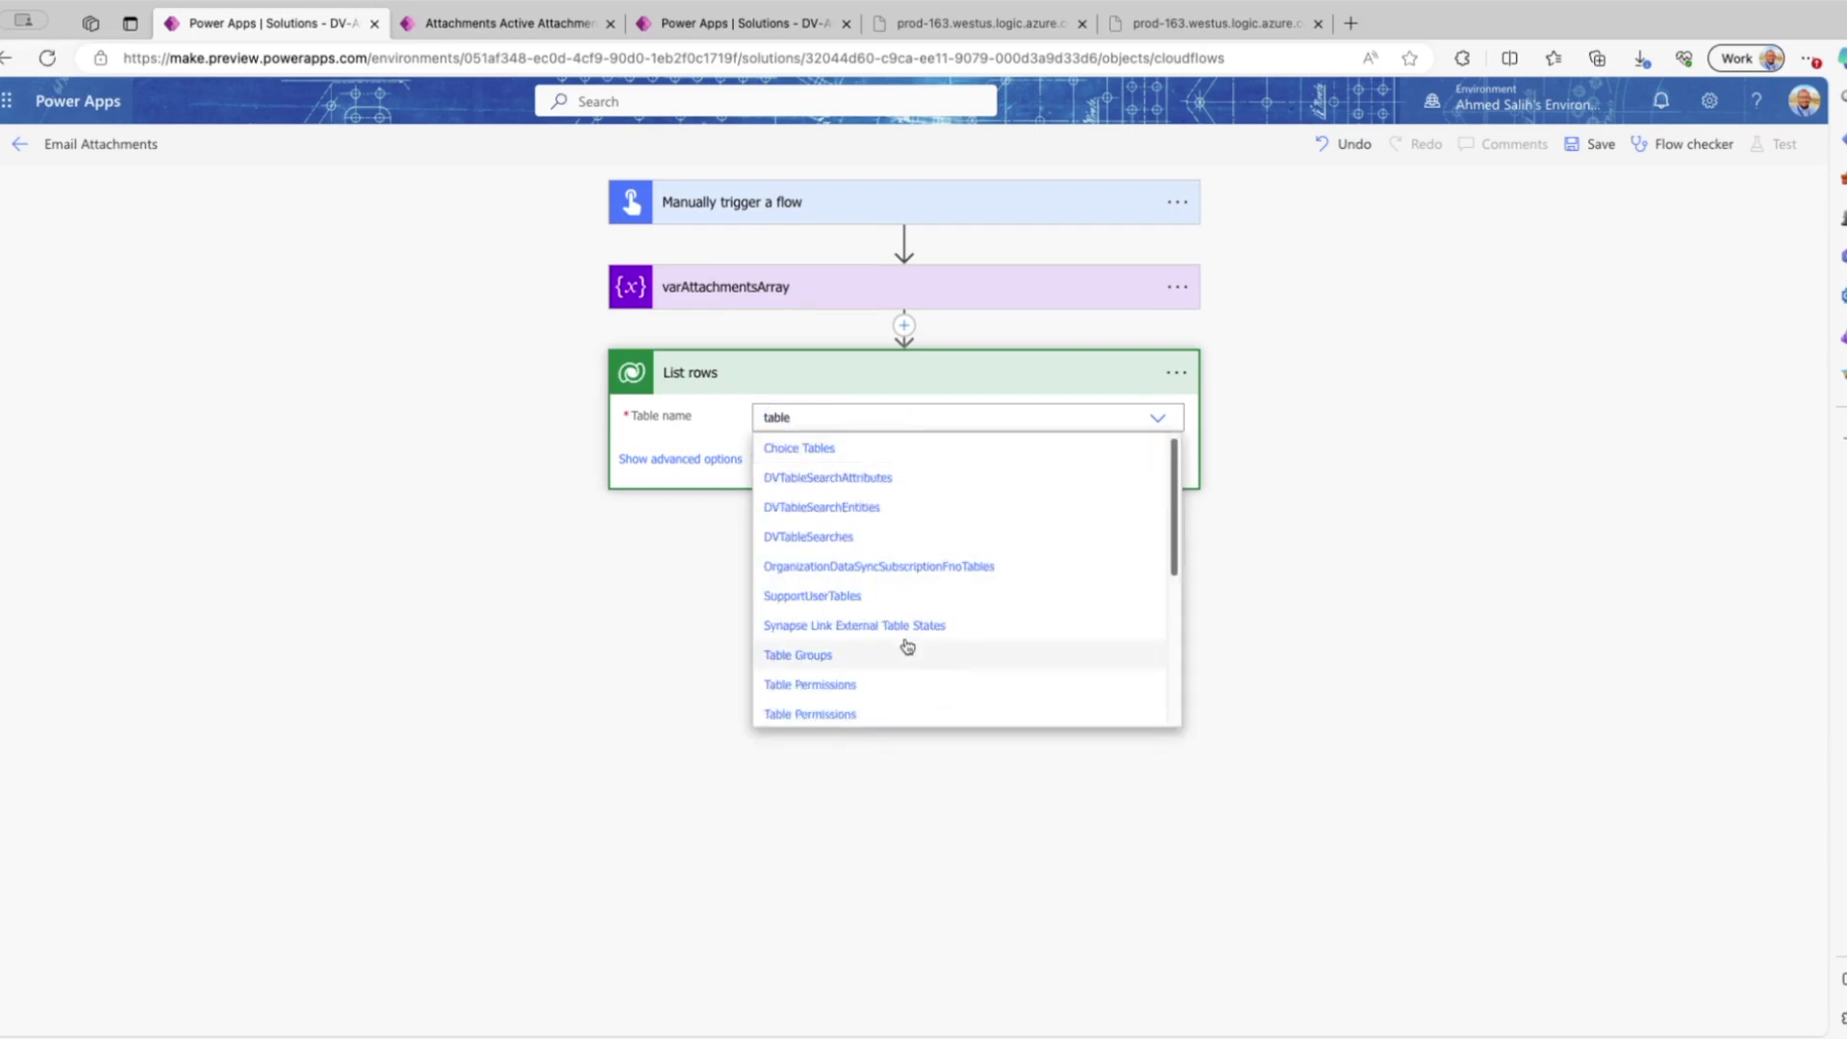
type("_at")
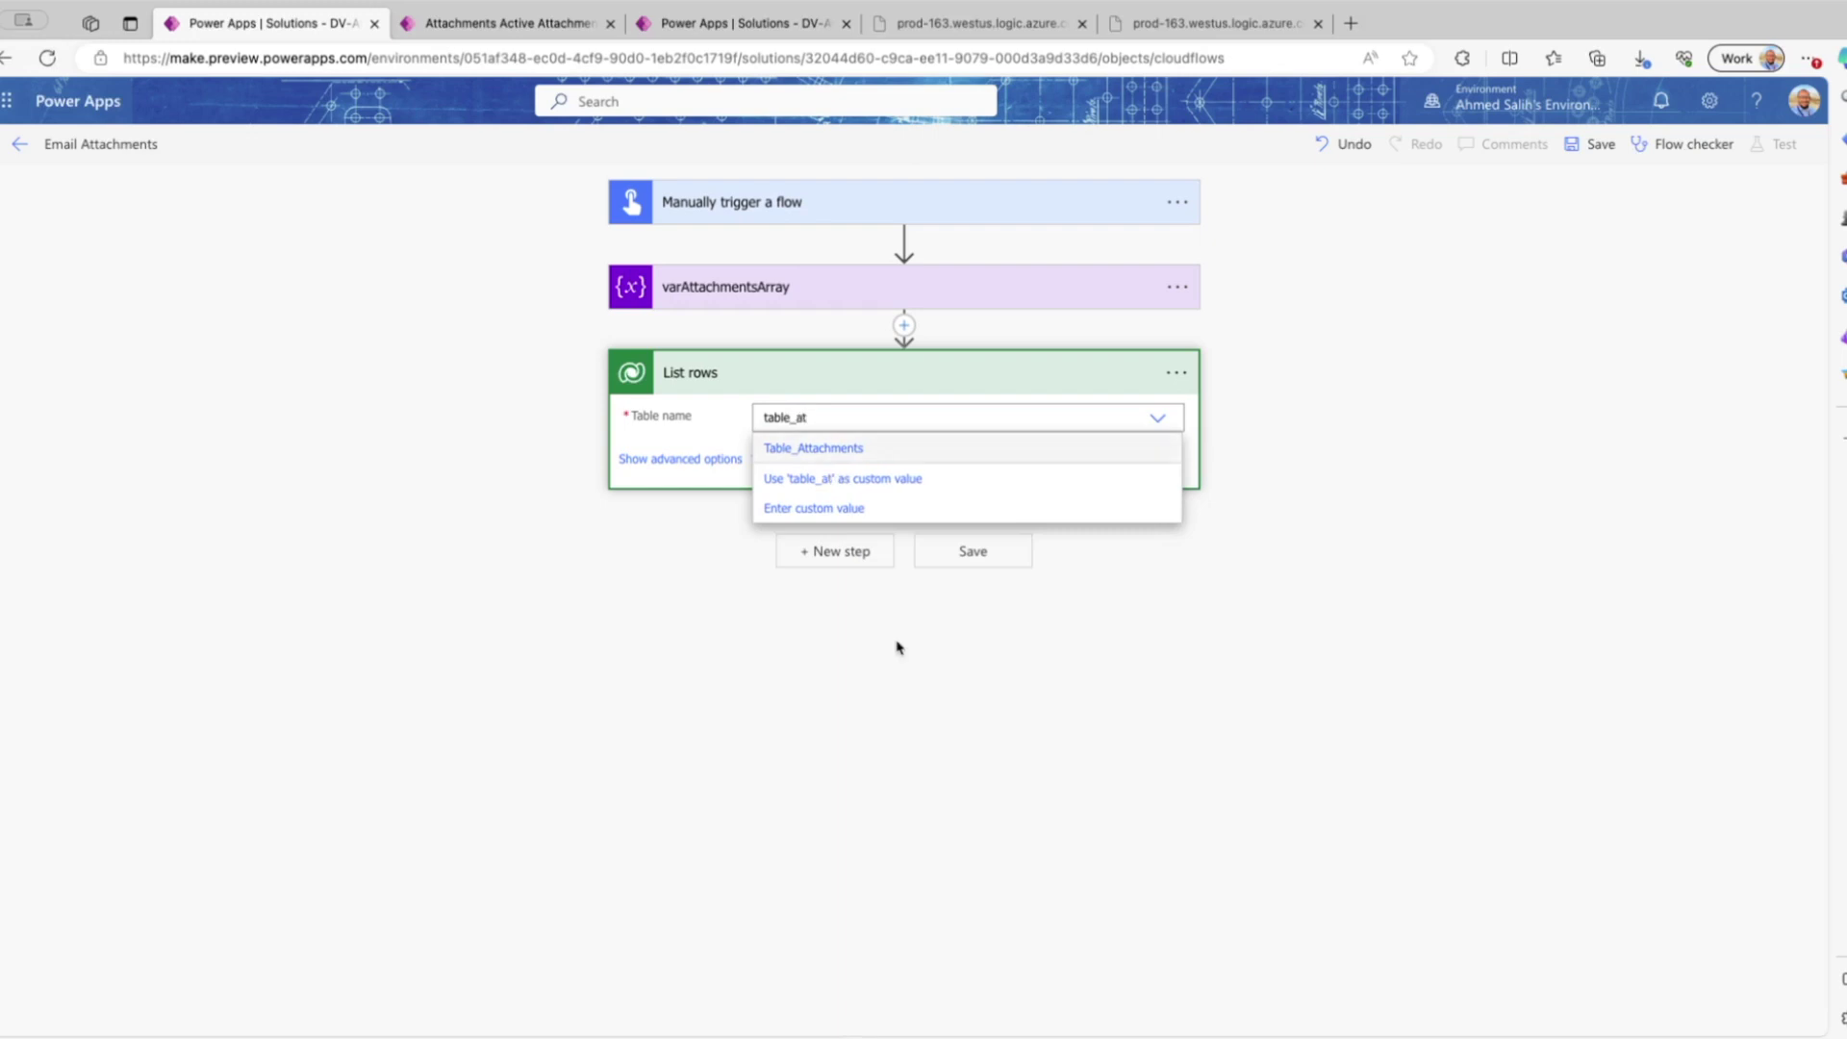
left_click(857, 448)
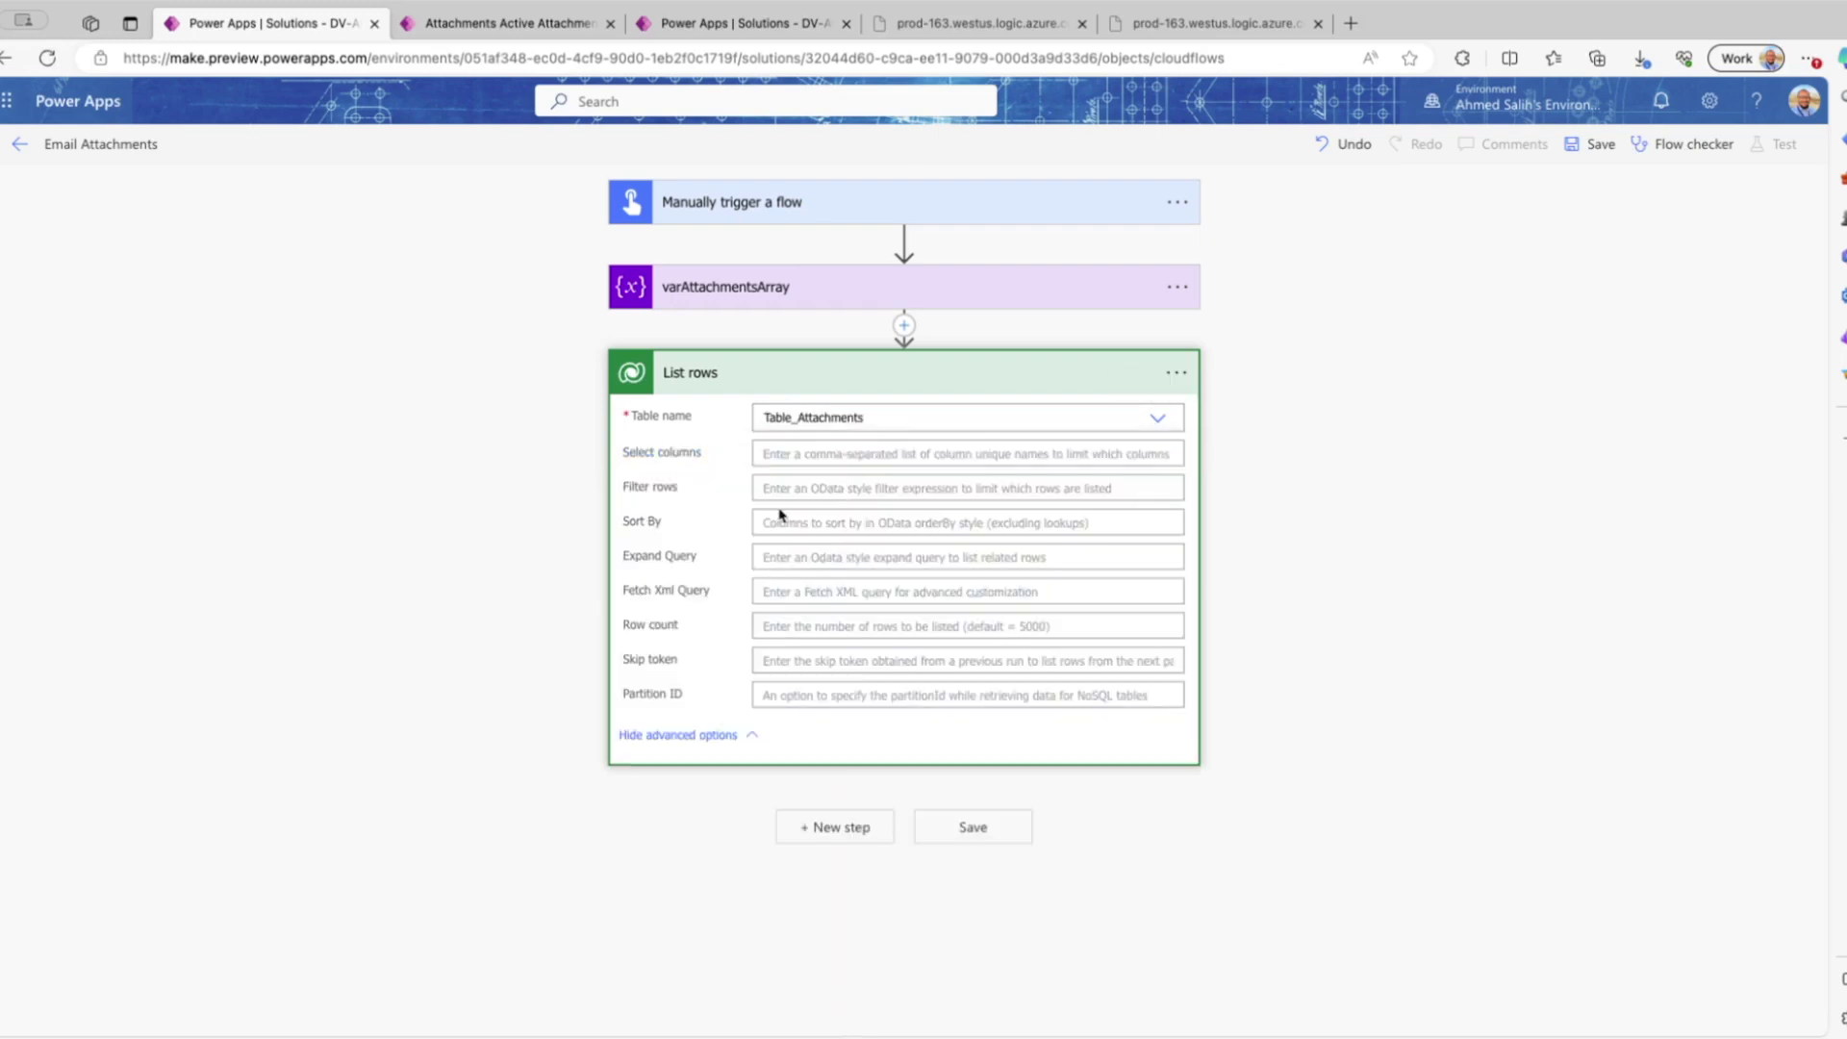
left_click(759, 488)
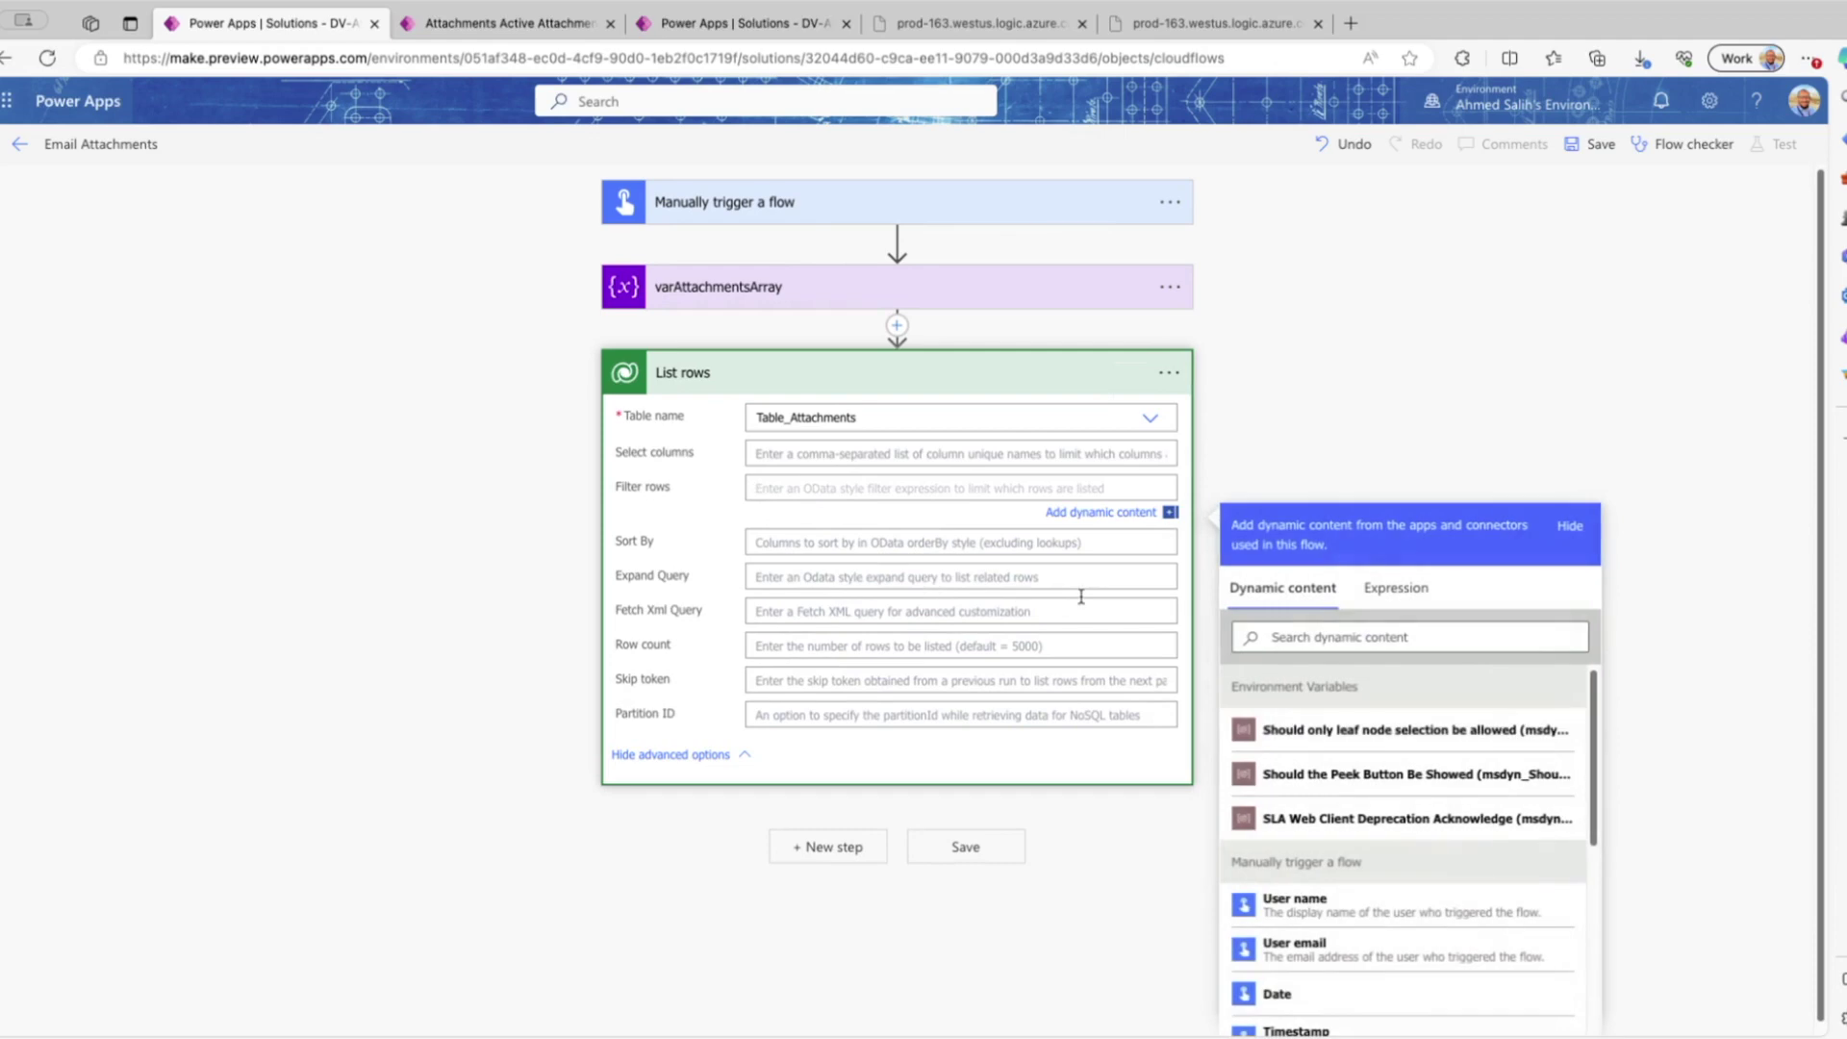
left_click(510, 23)
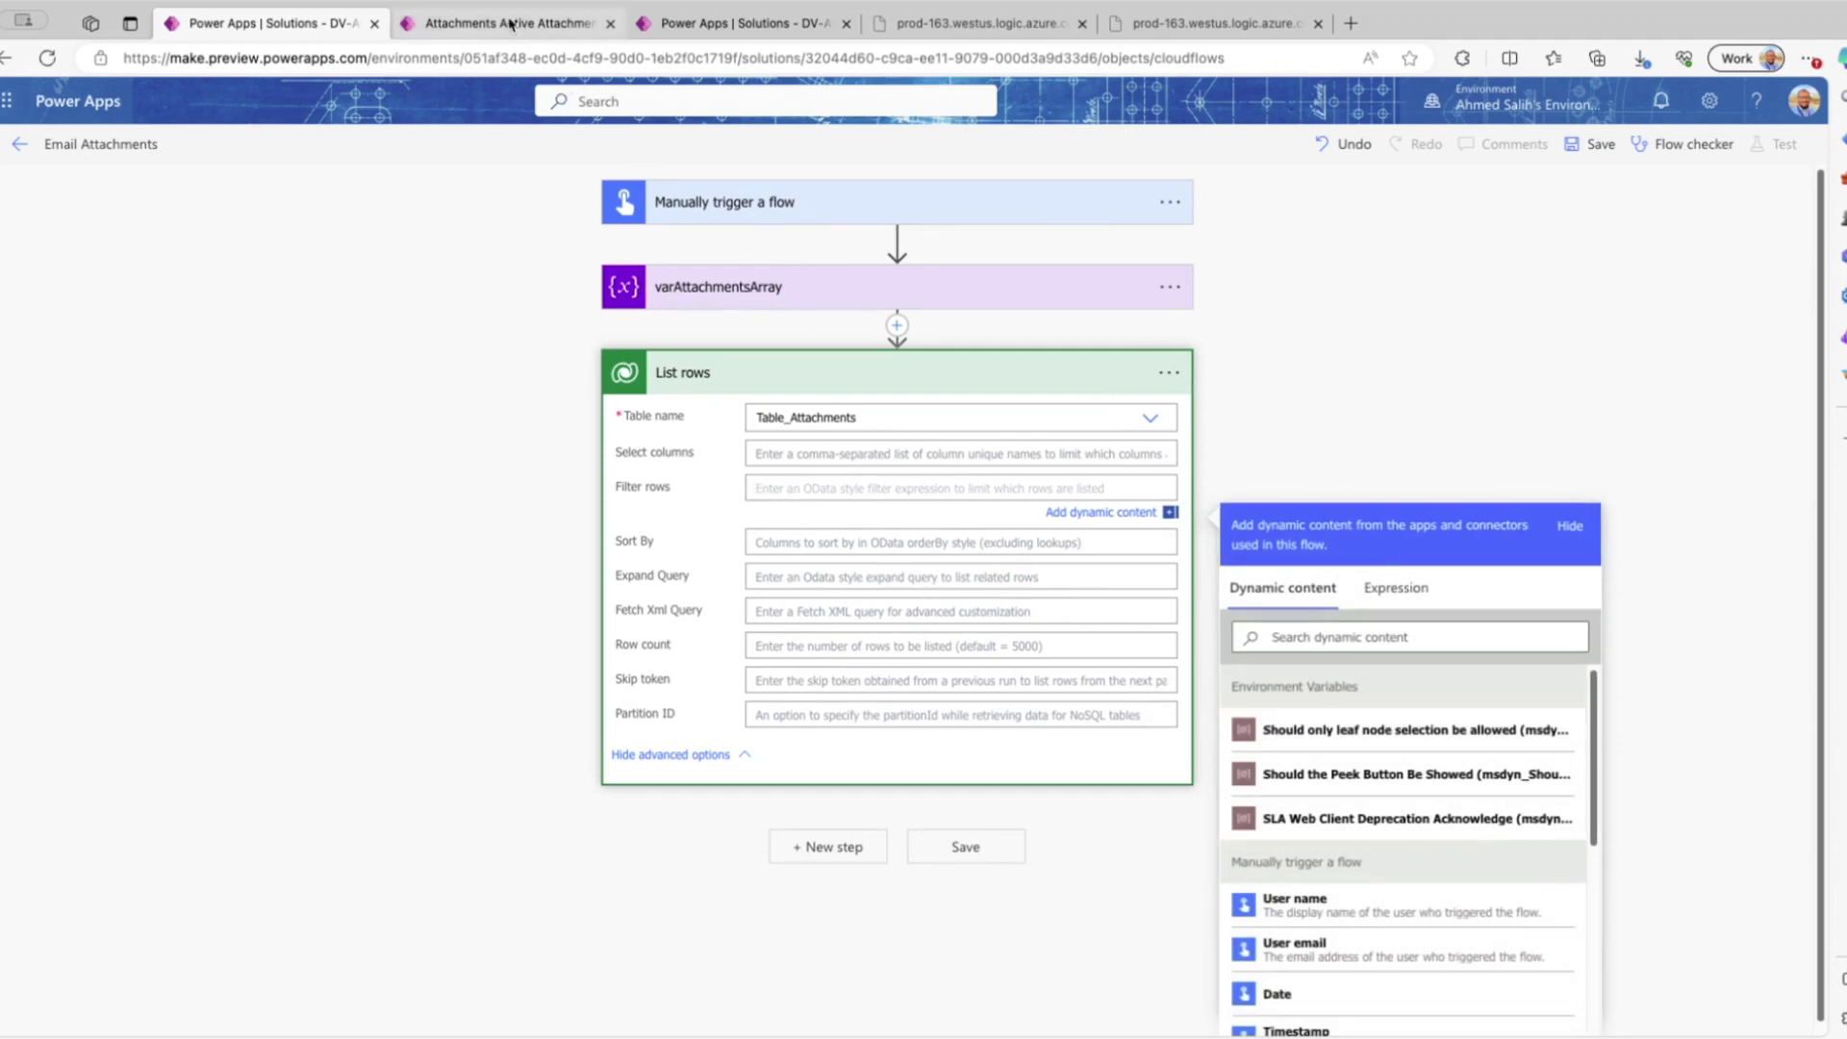
- Review the open browser tabs, then go to the Power Apps maker home page
left_click(678, 25)
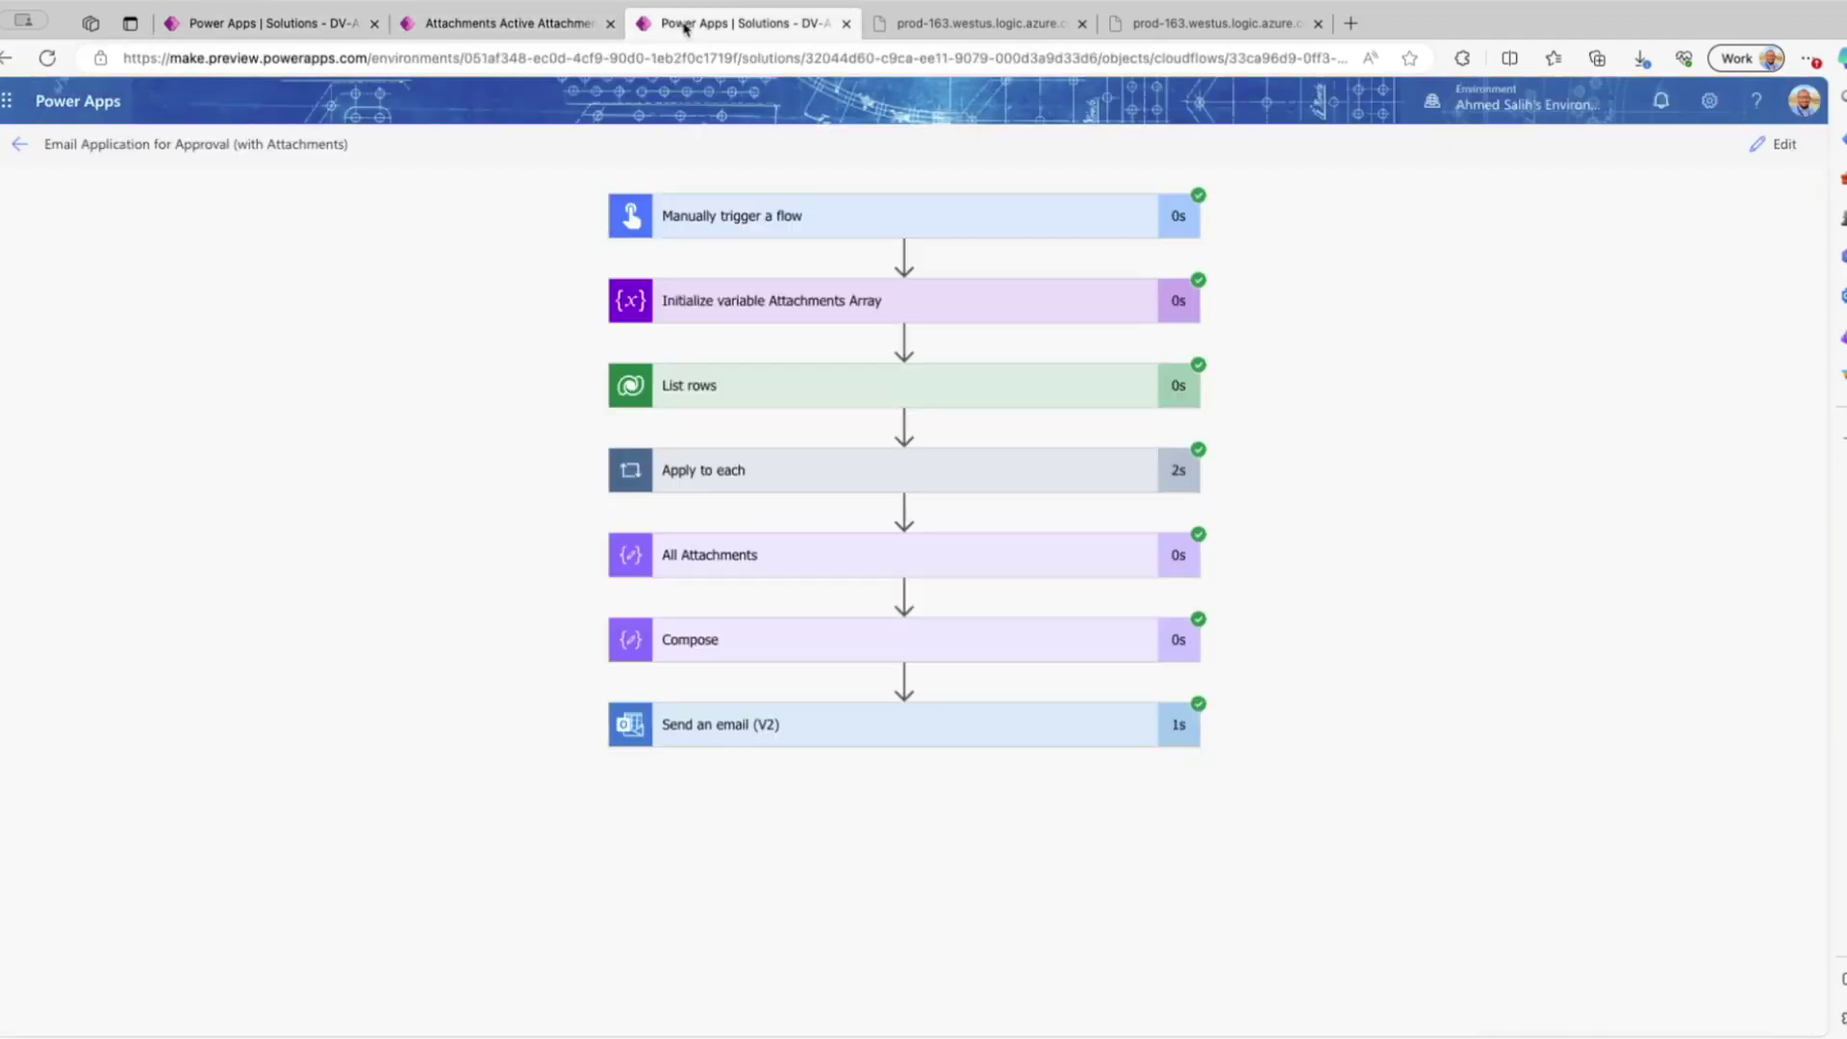
left_click(284, 25)
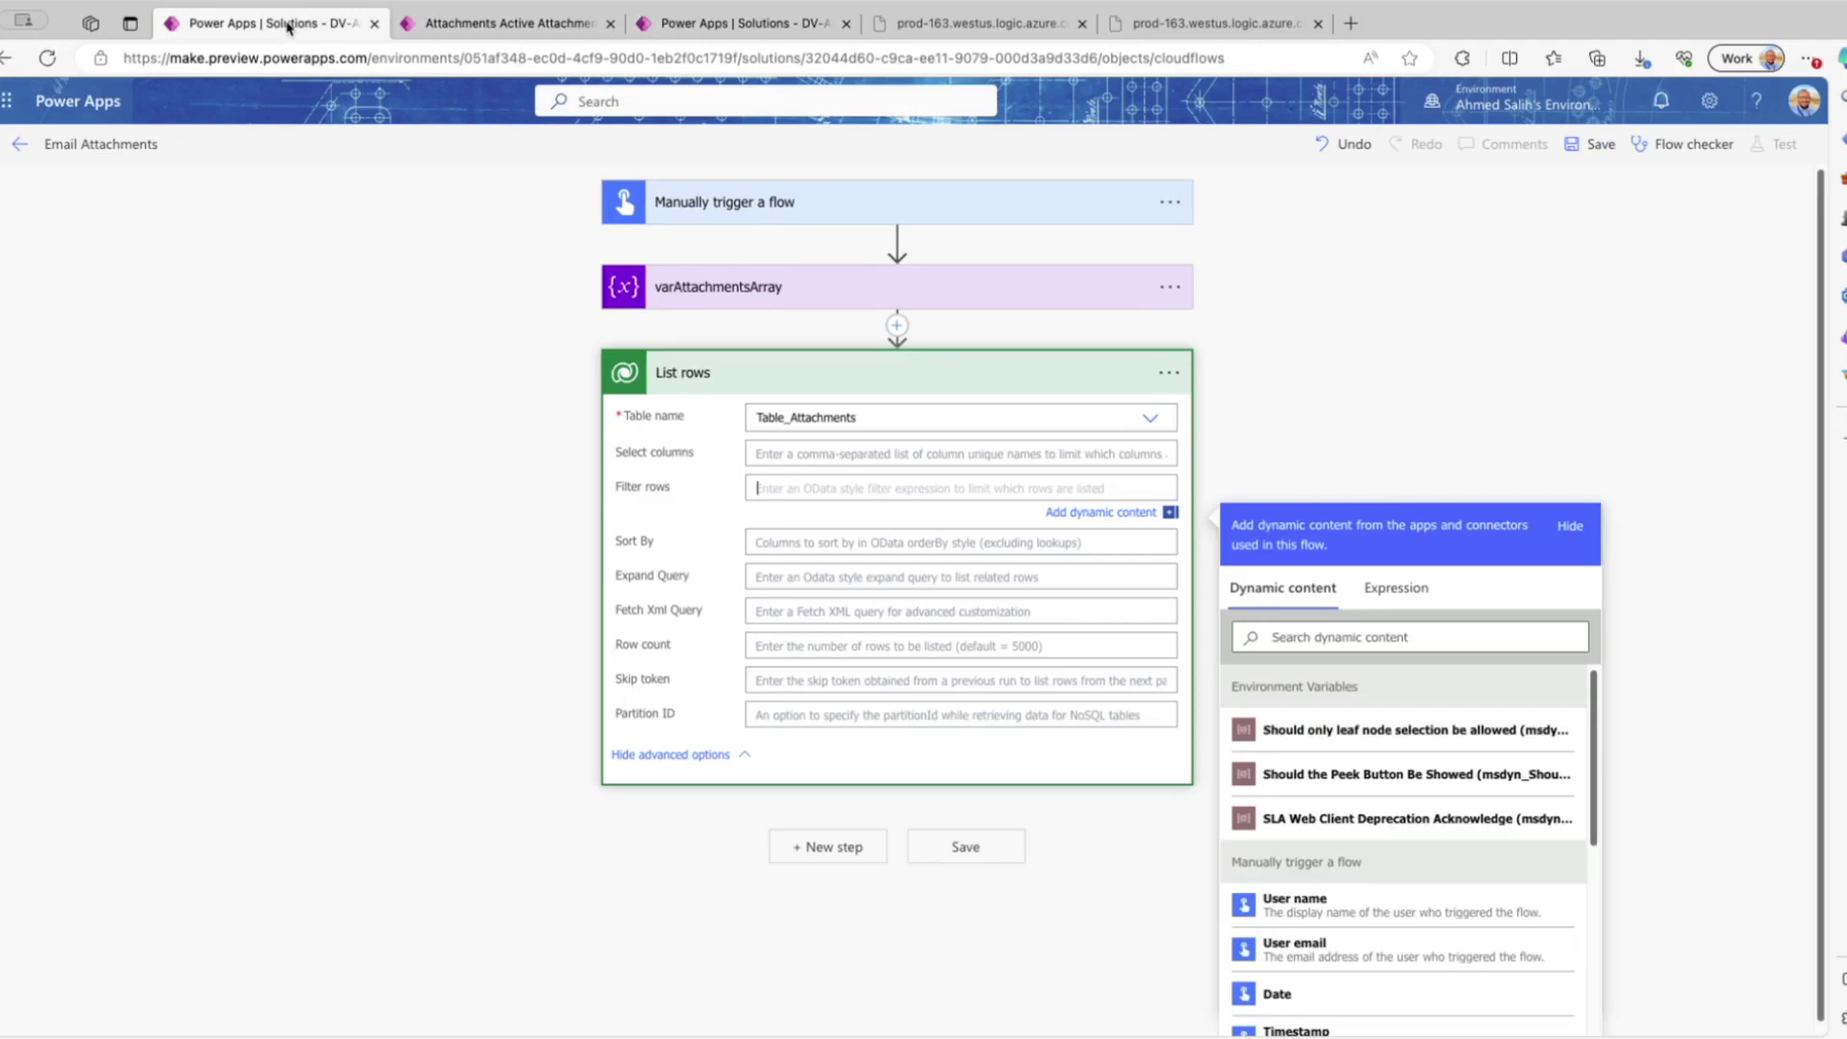
left_click(466, 26)
left_click(733, 25)
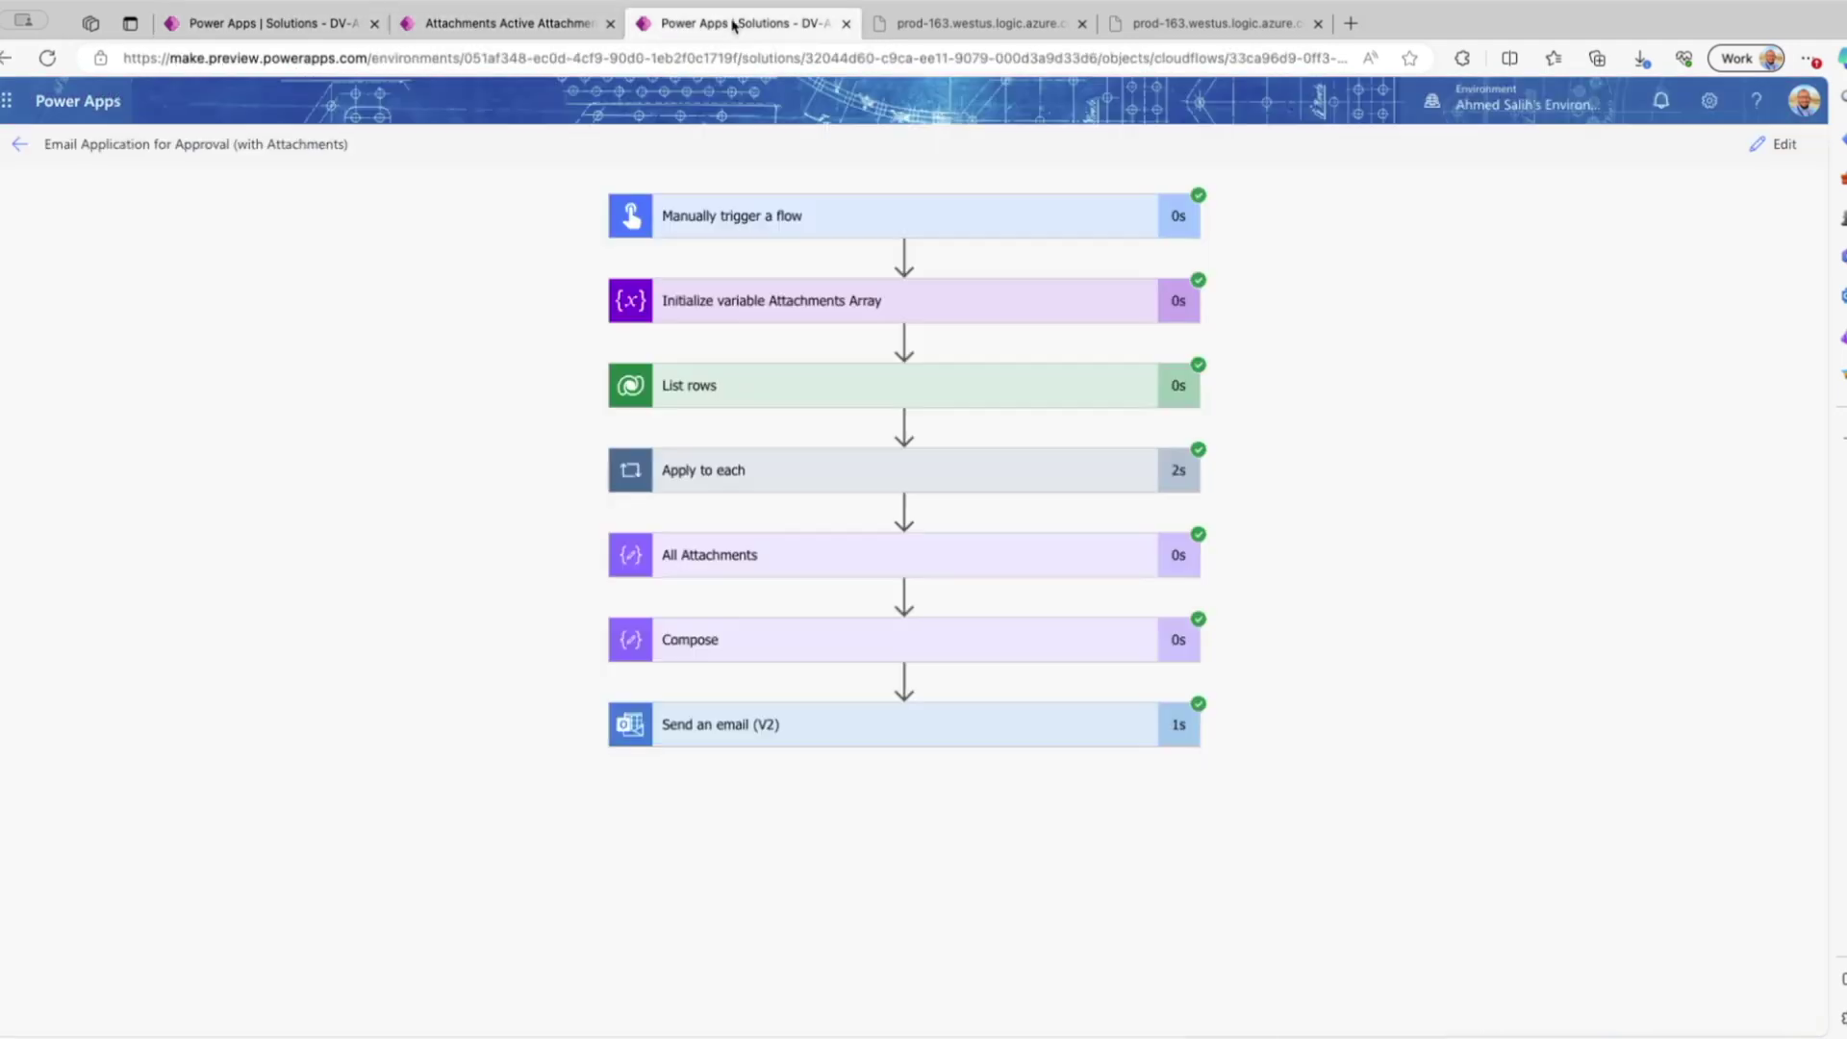
left_click(544, 57)
type("make")
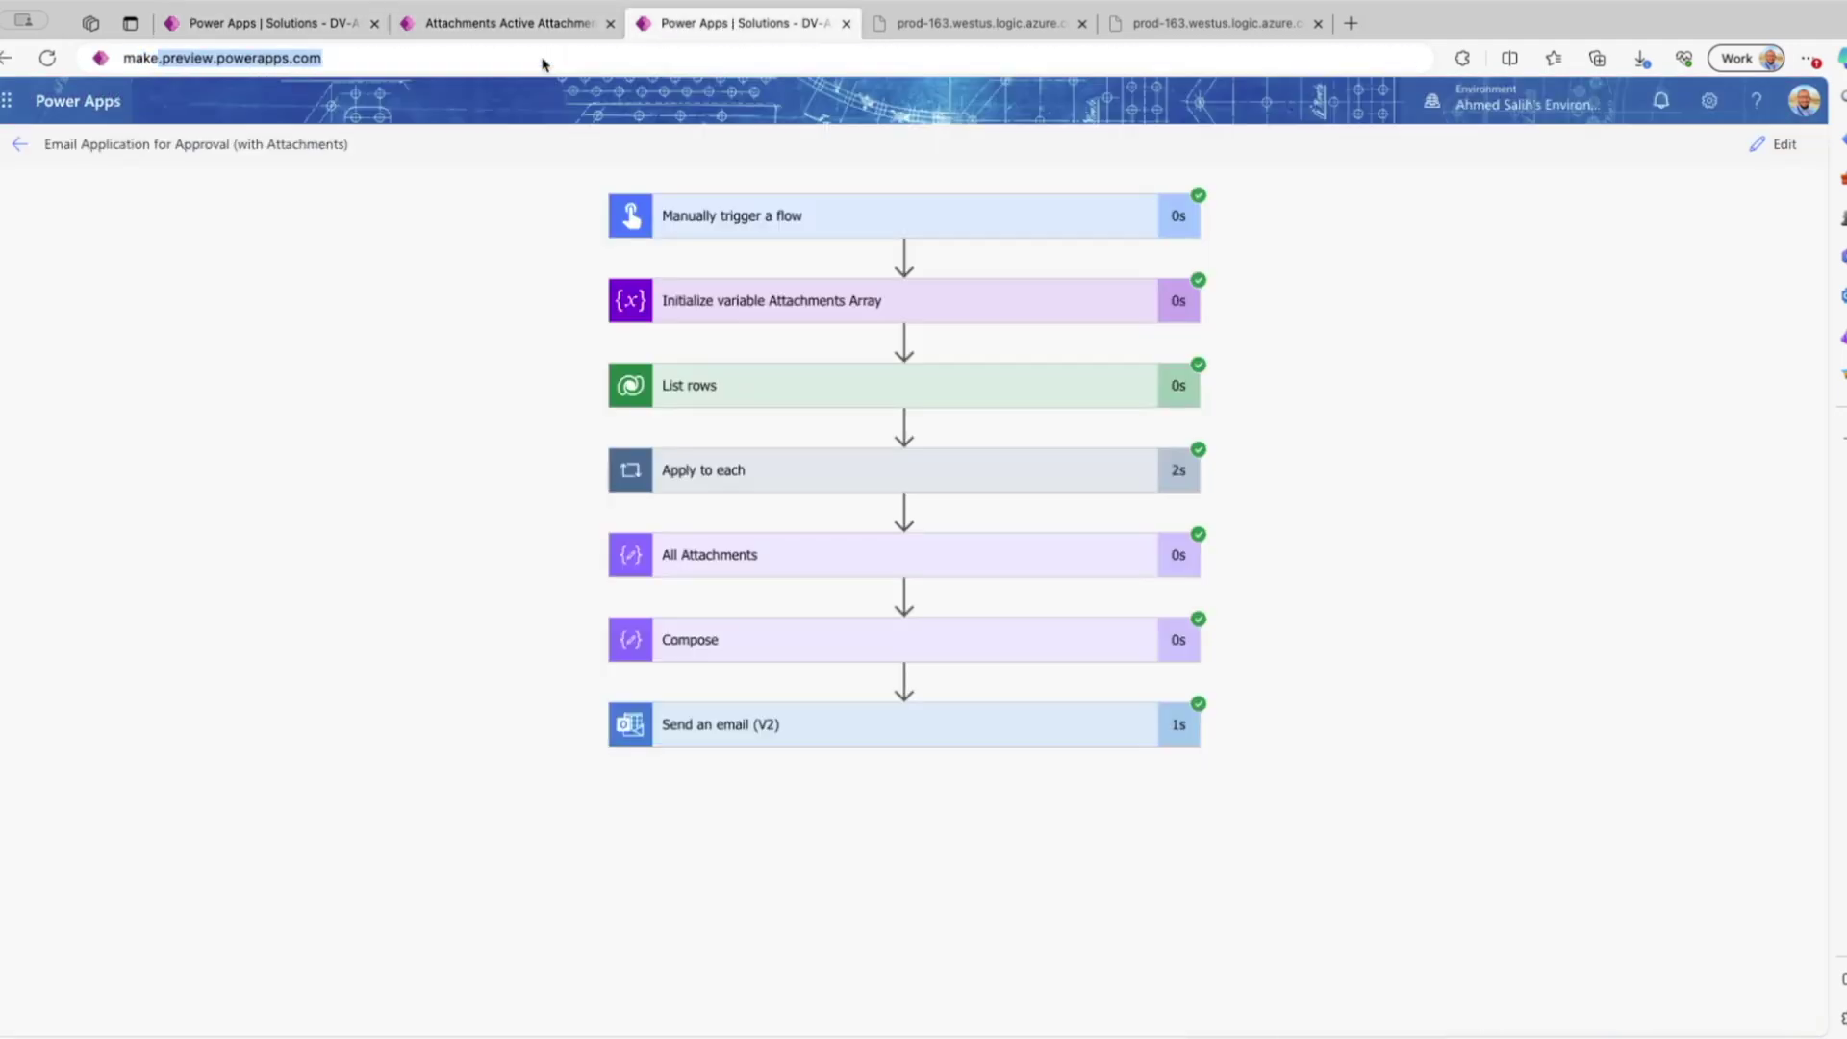
key("Return")
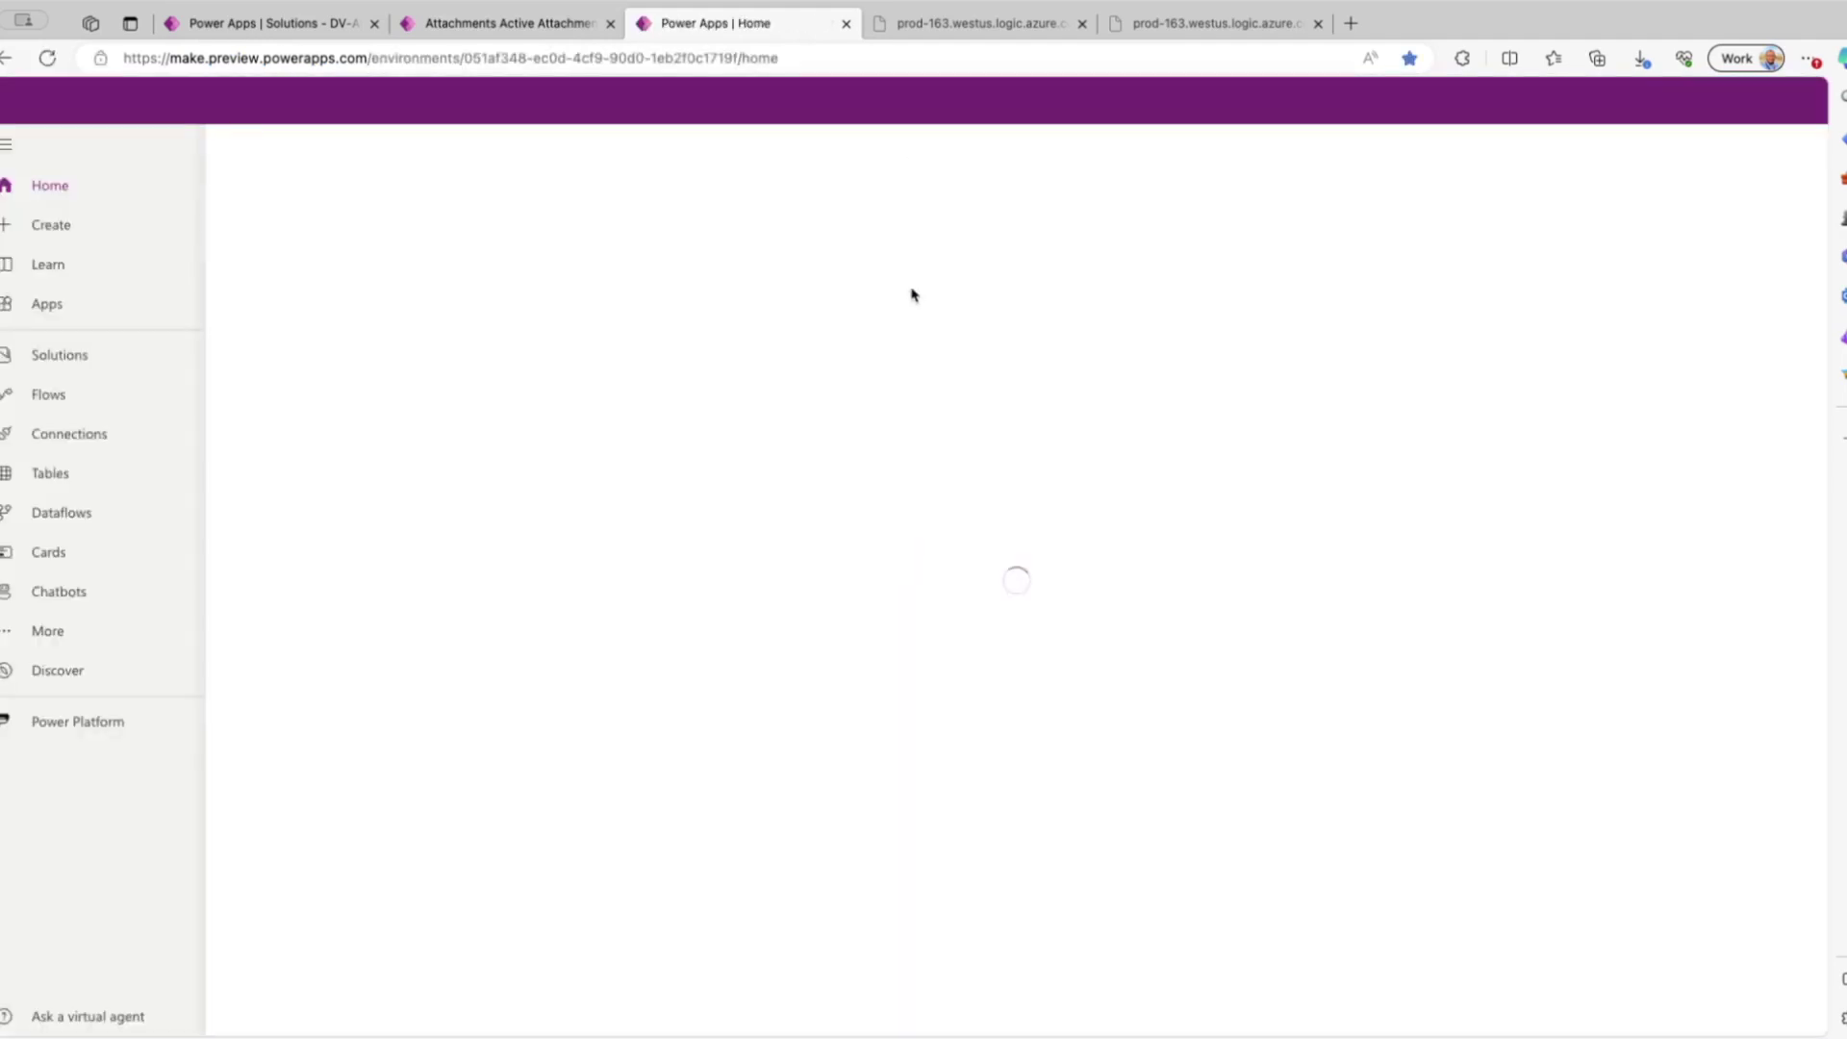
- Open Table_Attachments columns in the DV-Attachments and Power Automate solution, selecting ApplicationID_Value
left_click(123, 358)
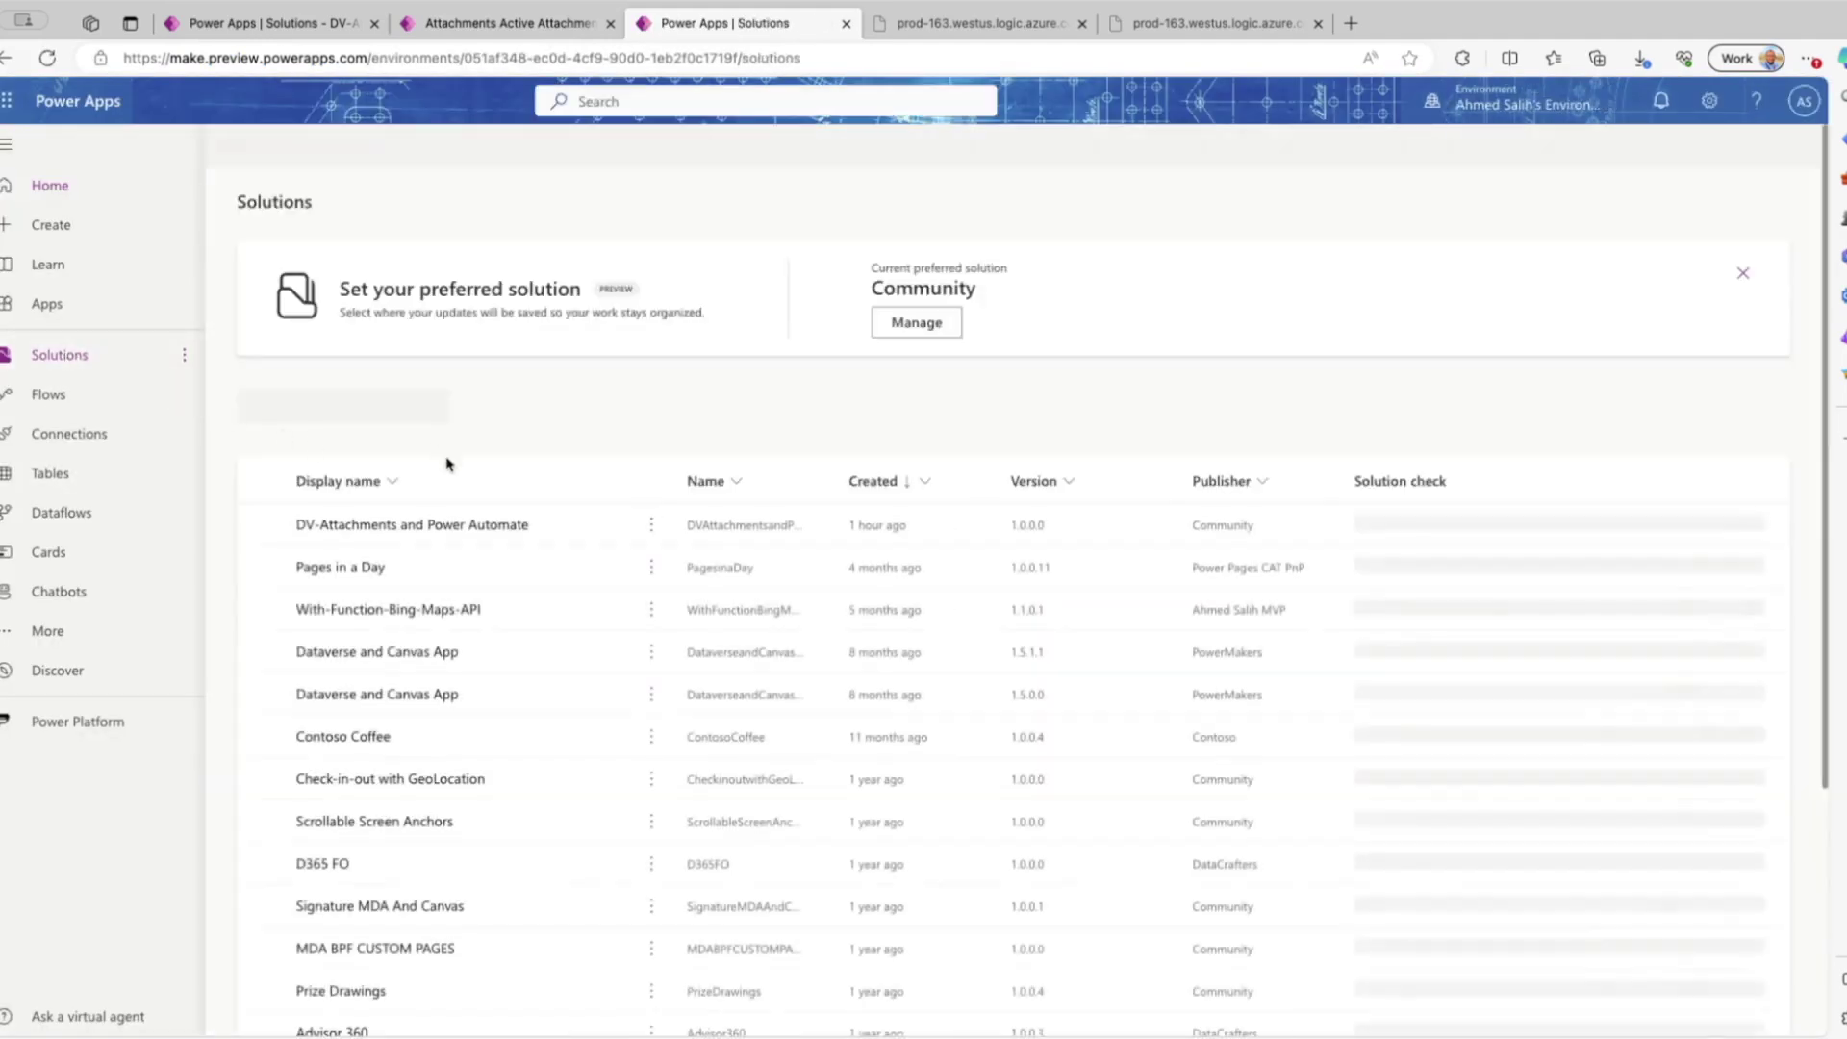
left_click(433, 525)
left_click(87, 435)
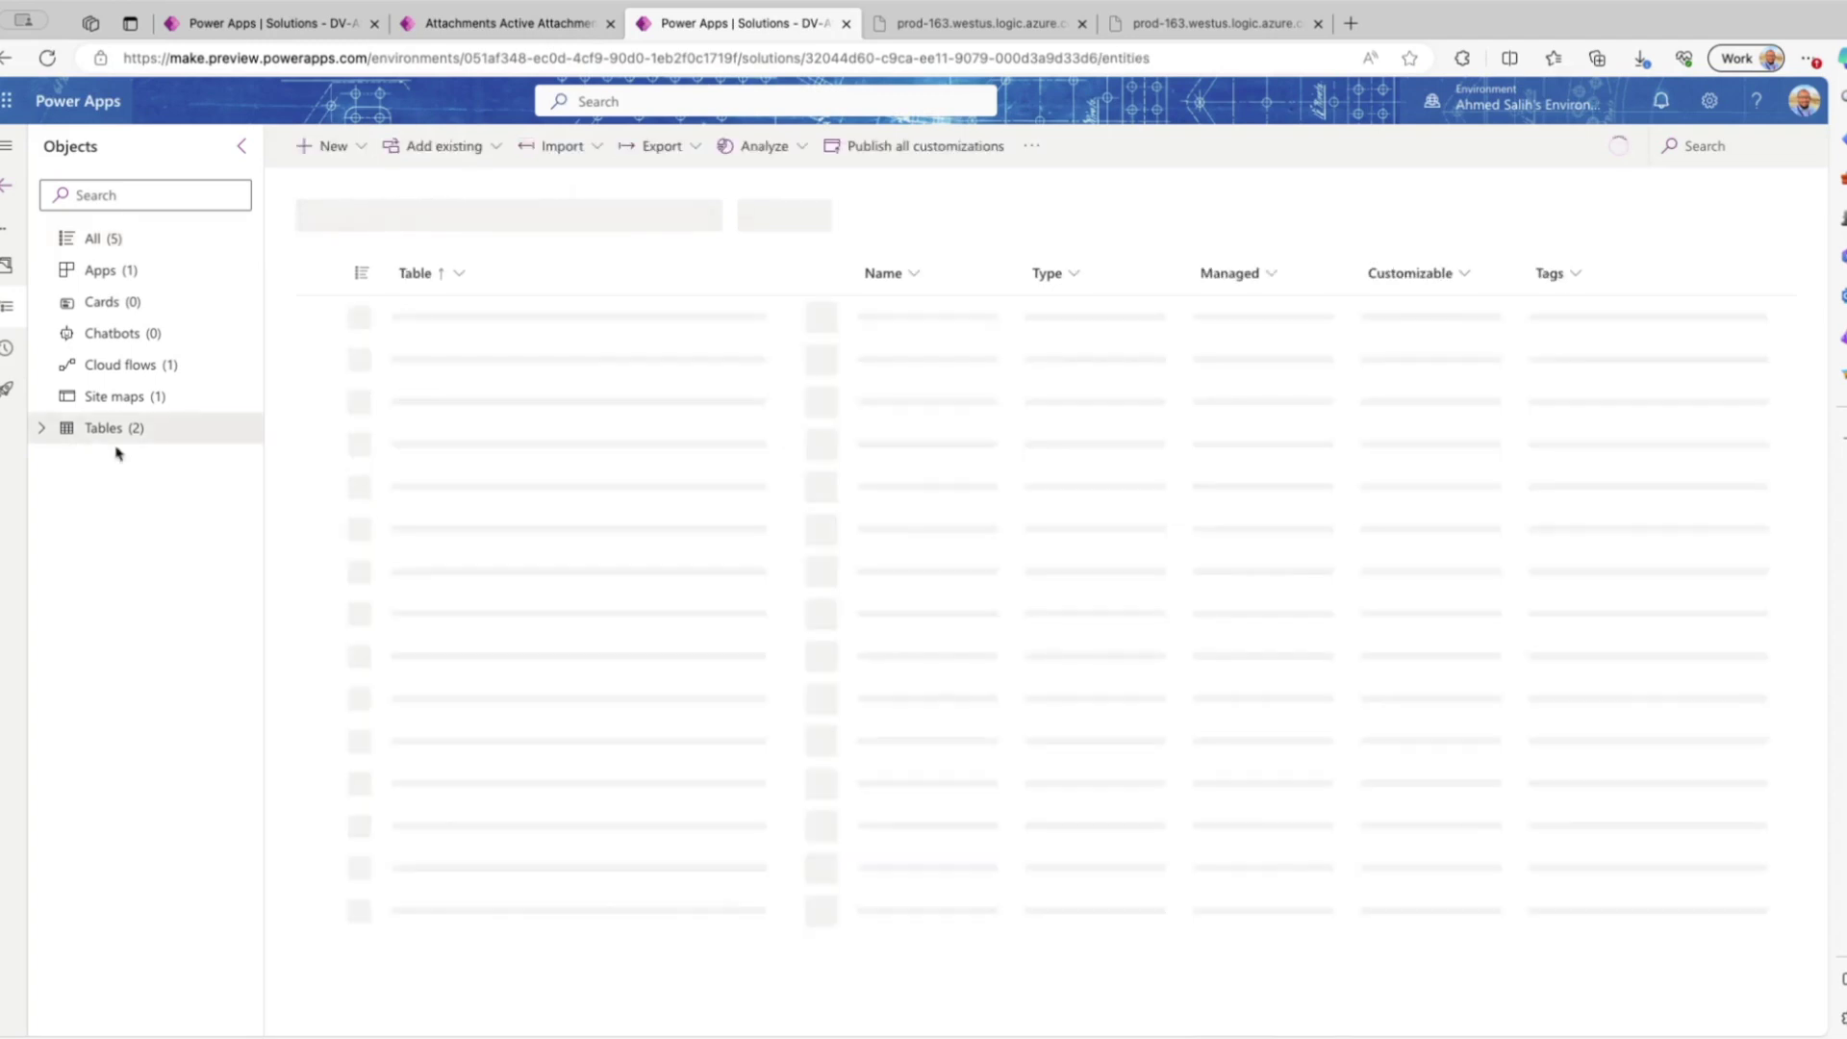
left_click(456, 360)
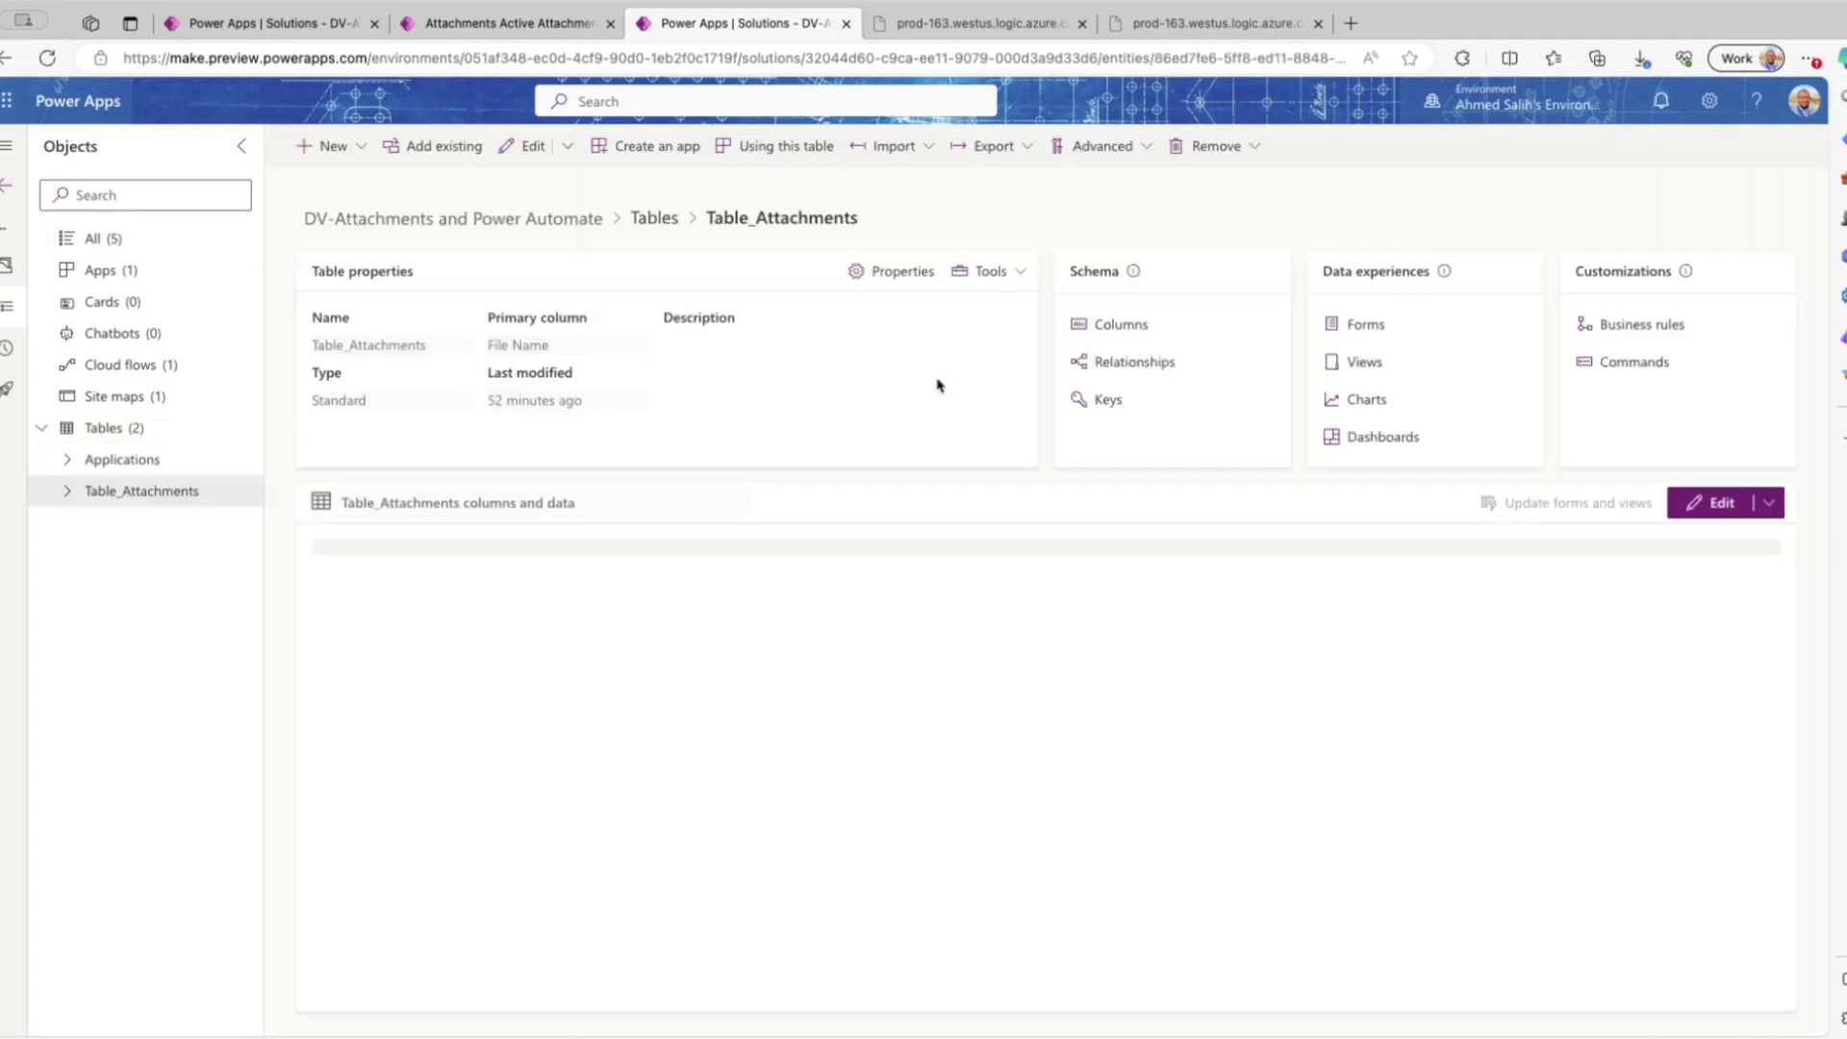
left_click(1136, 325)
left_click(862, 359)
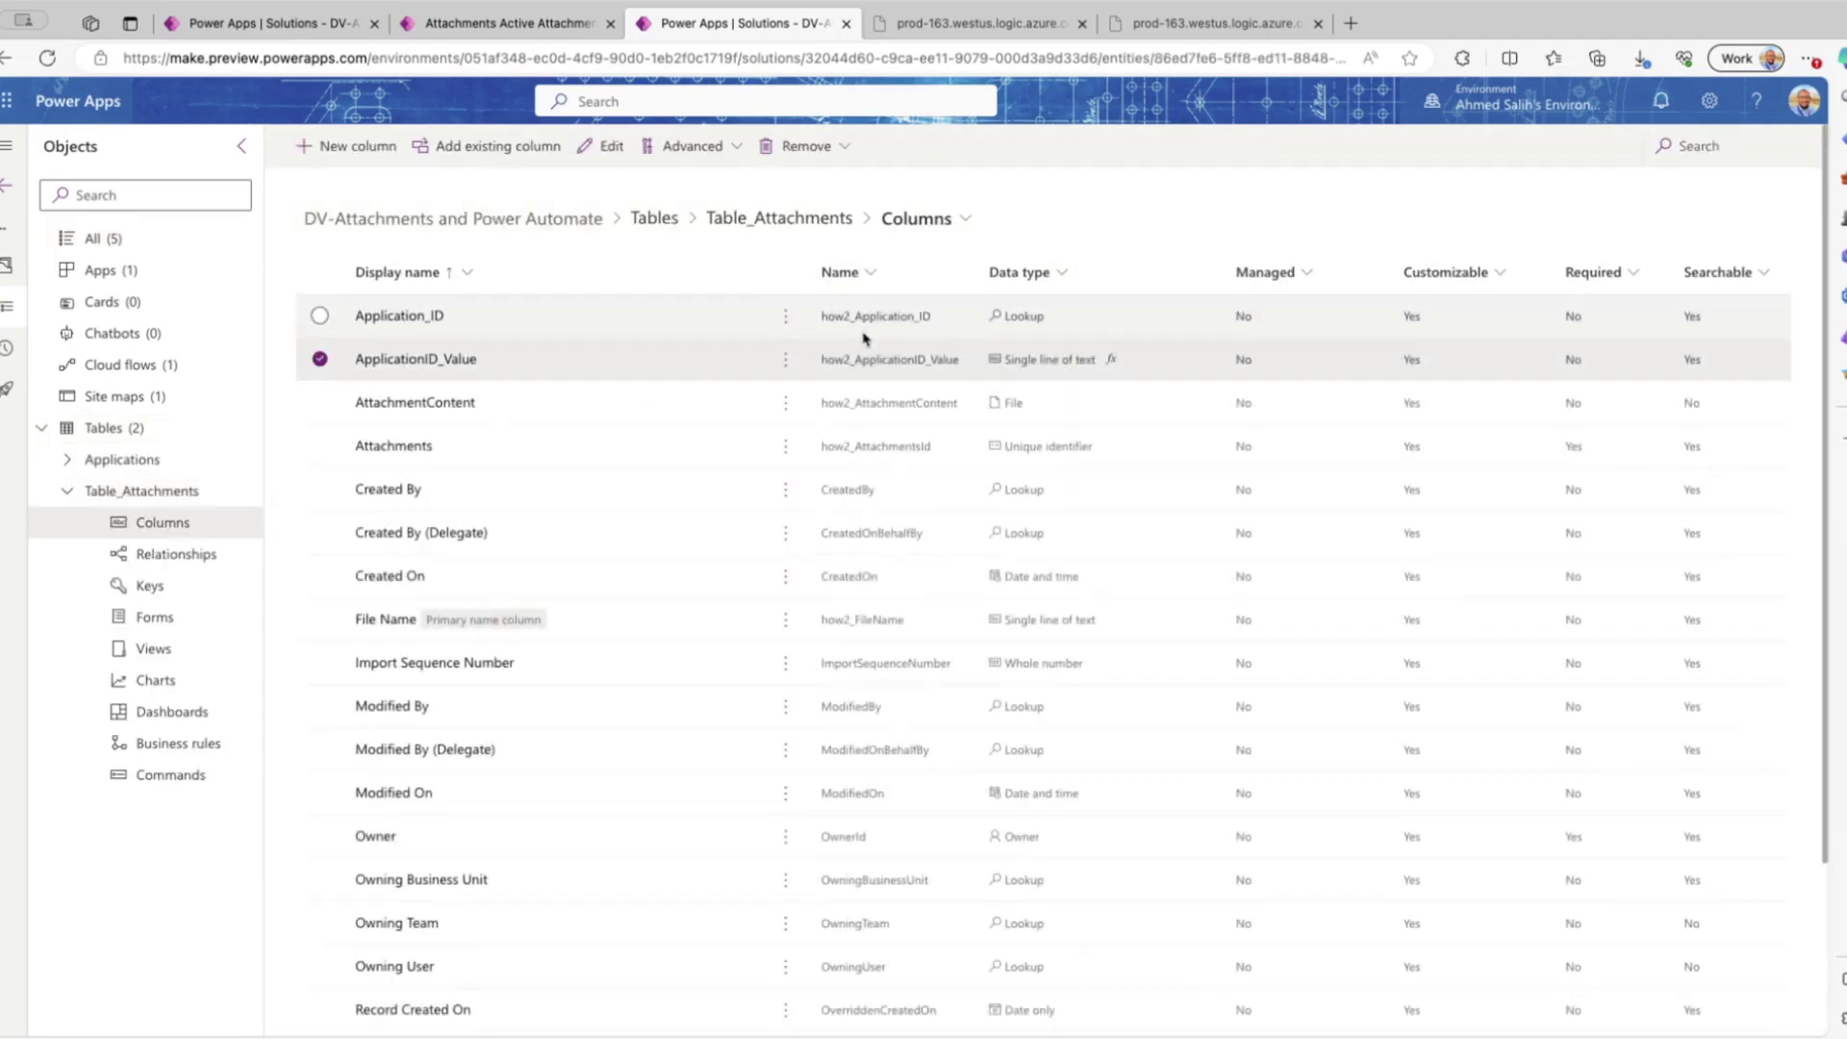
left_click(846, 274)
- Filter columns to 'how' and inspect ApplicationID_Value's settings without saving changes
left_click(876, 400)
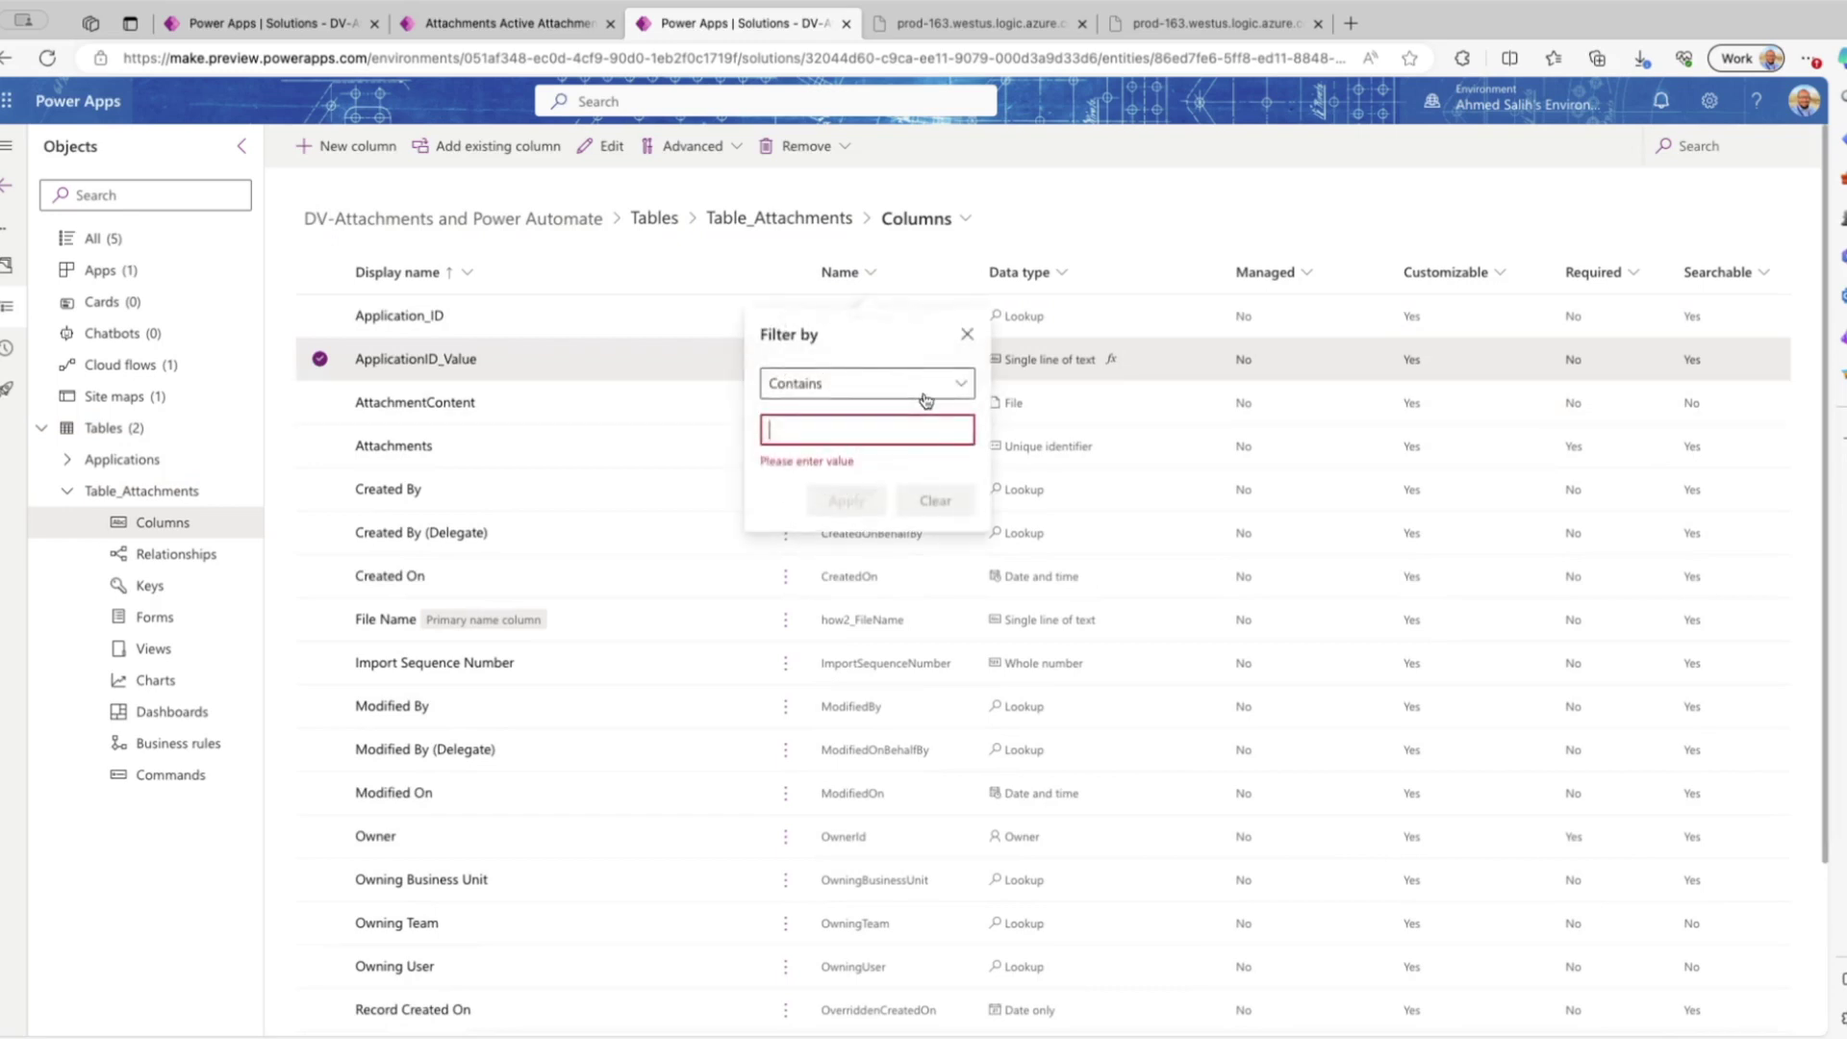
type("how")
left_click(865, 478)
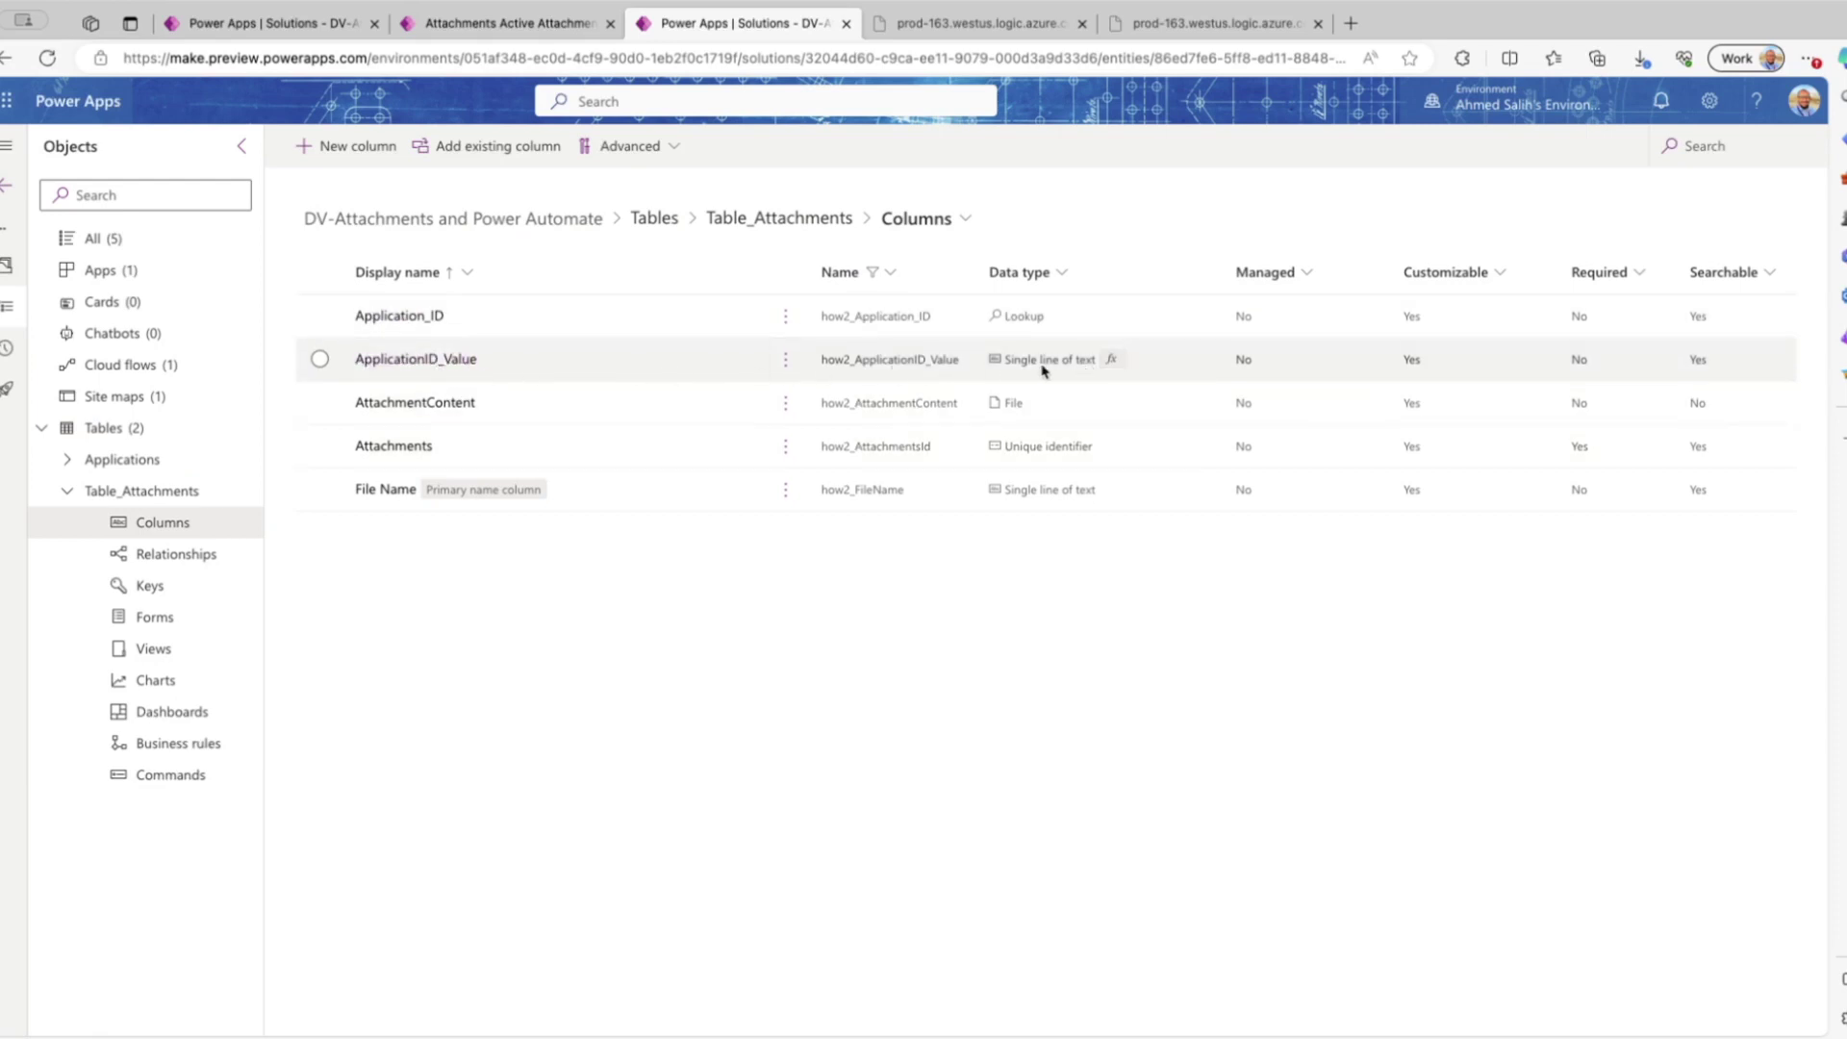
left_click(785, 359)
left_click(808, 396)
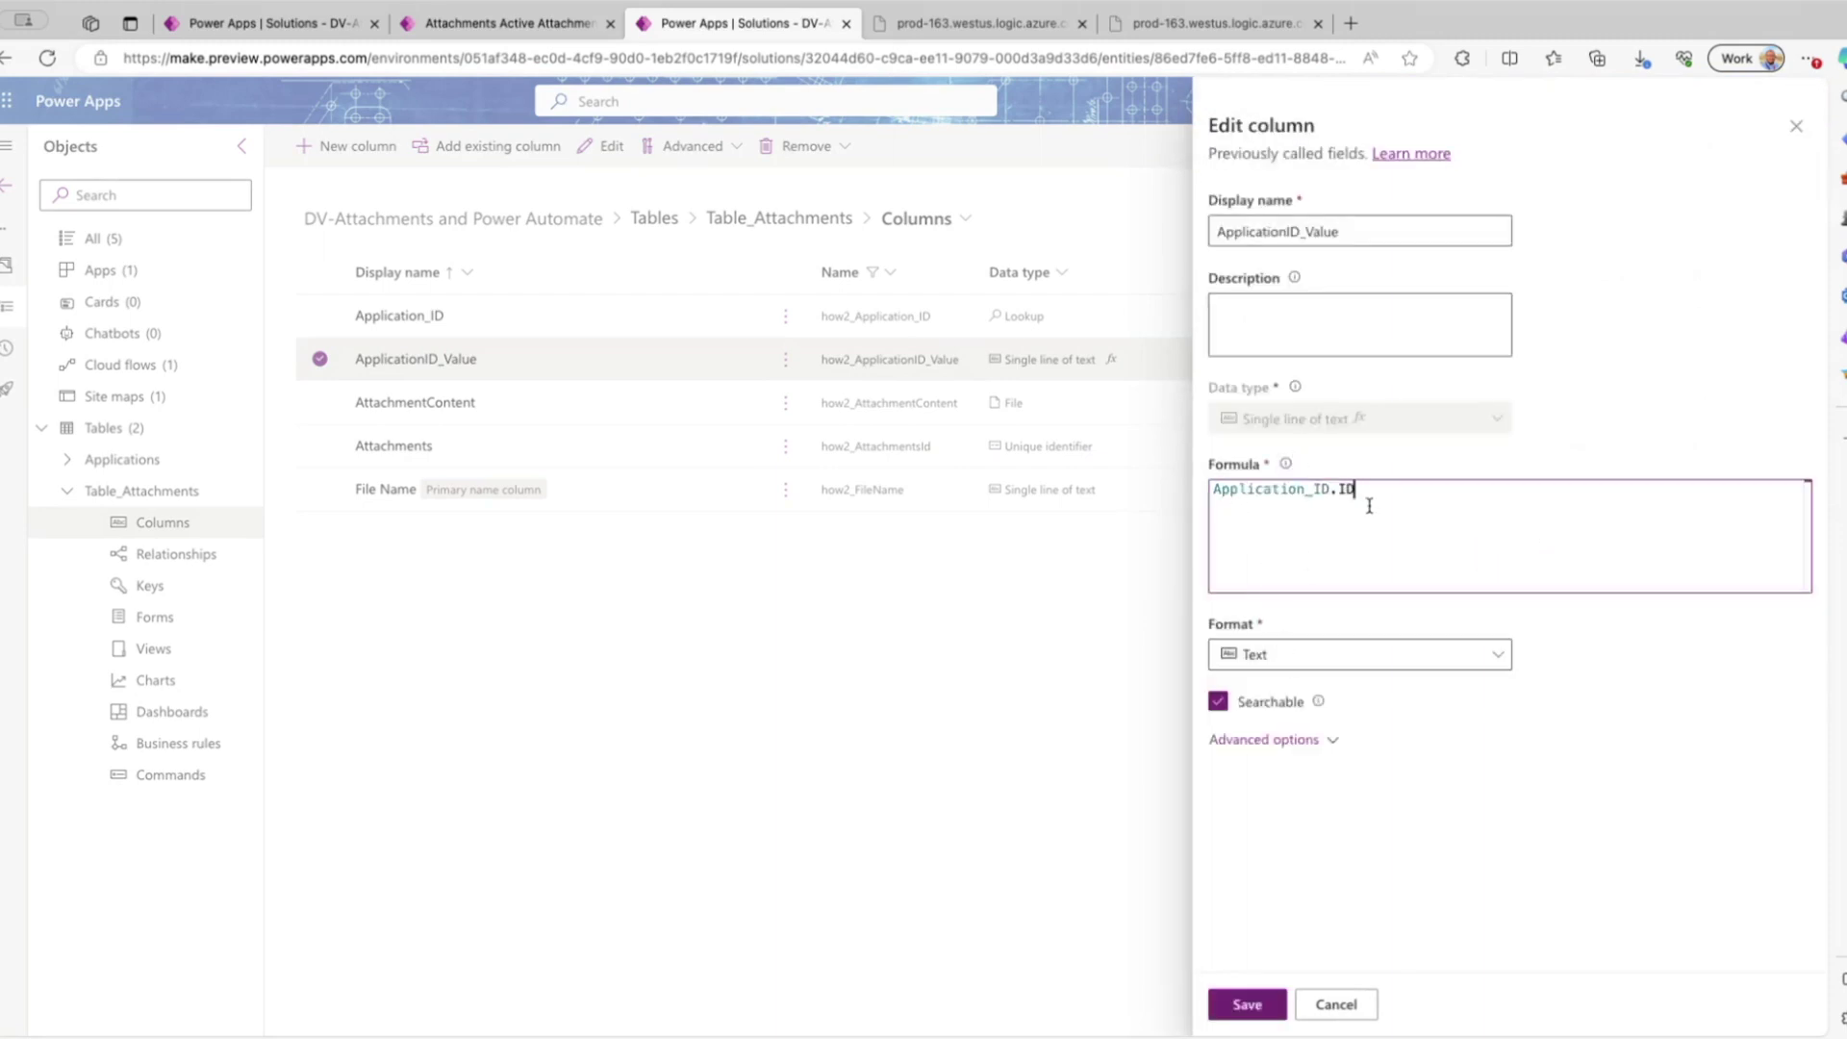
left_click(1333, 1004)
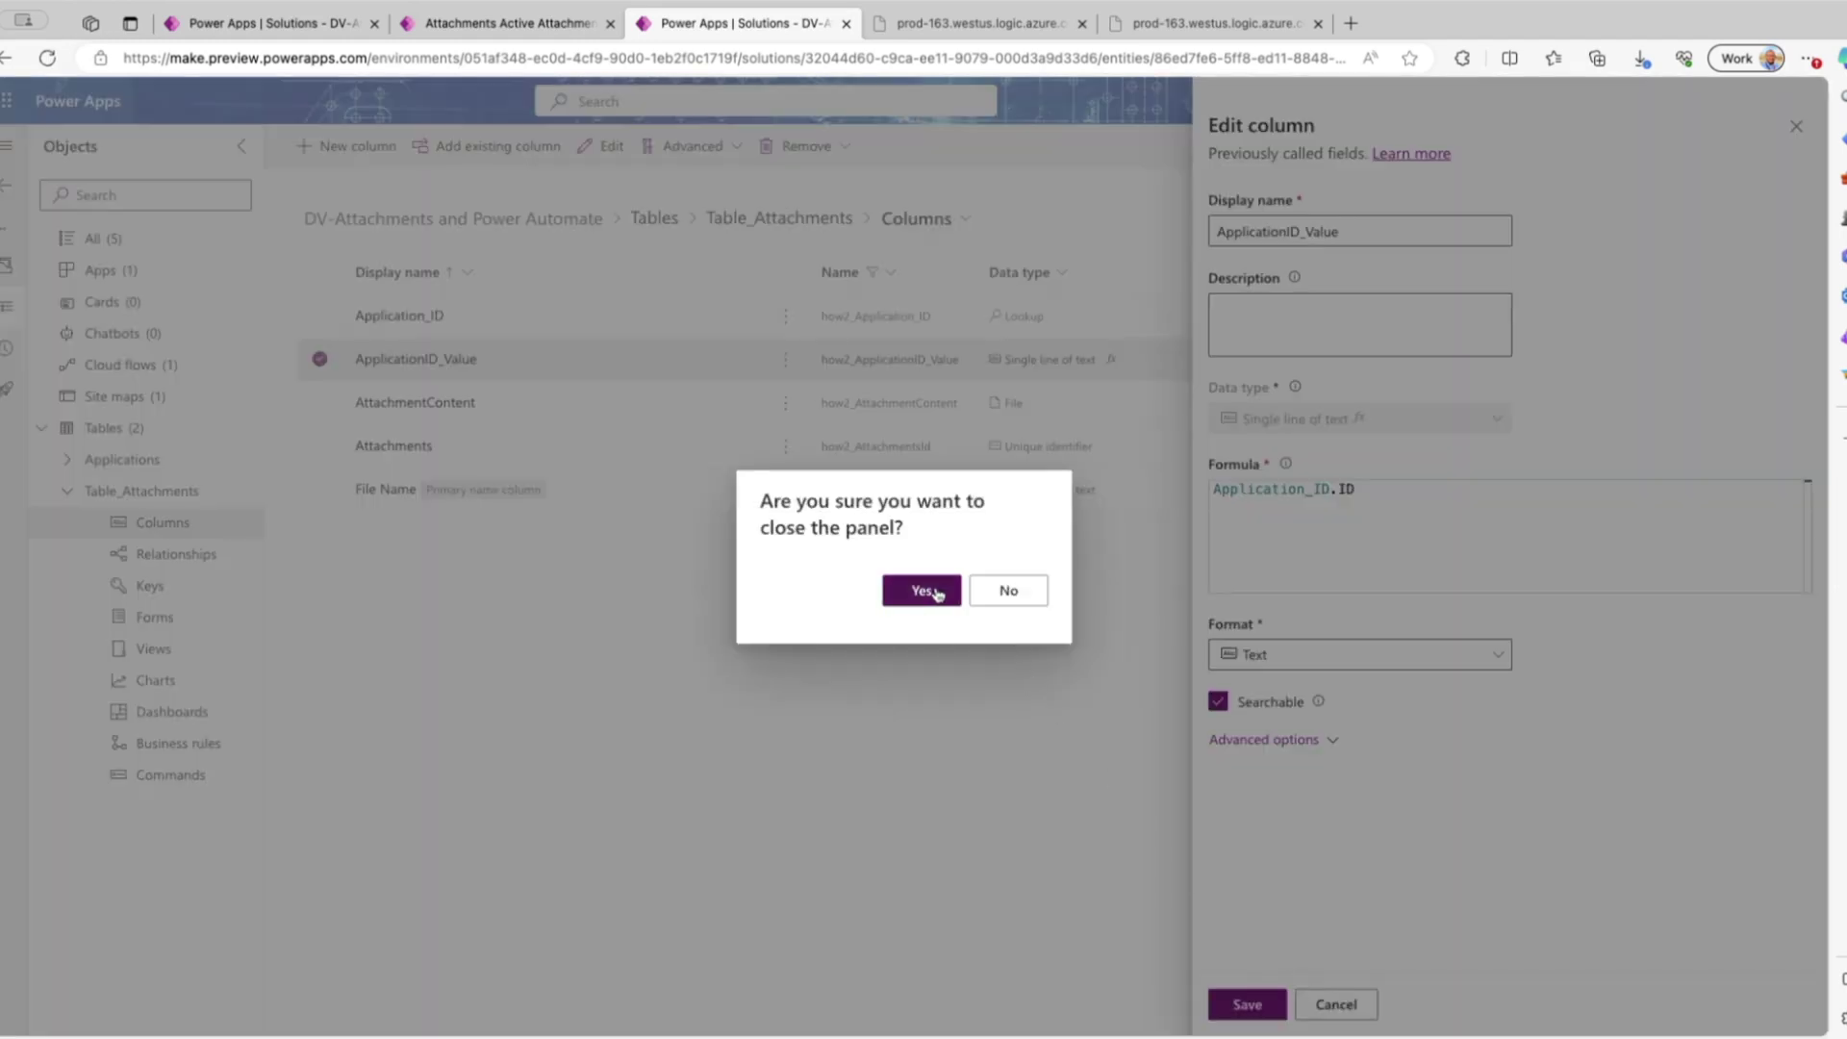
left_click(932, 589)
- Copy the ApplicationID_Value column's logical name and switch to the Active Attachments list
left_click(785, 359)
mouse_move(849, 431)
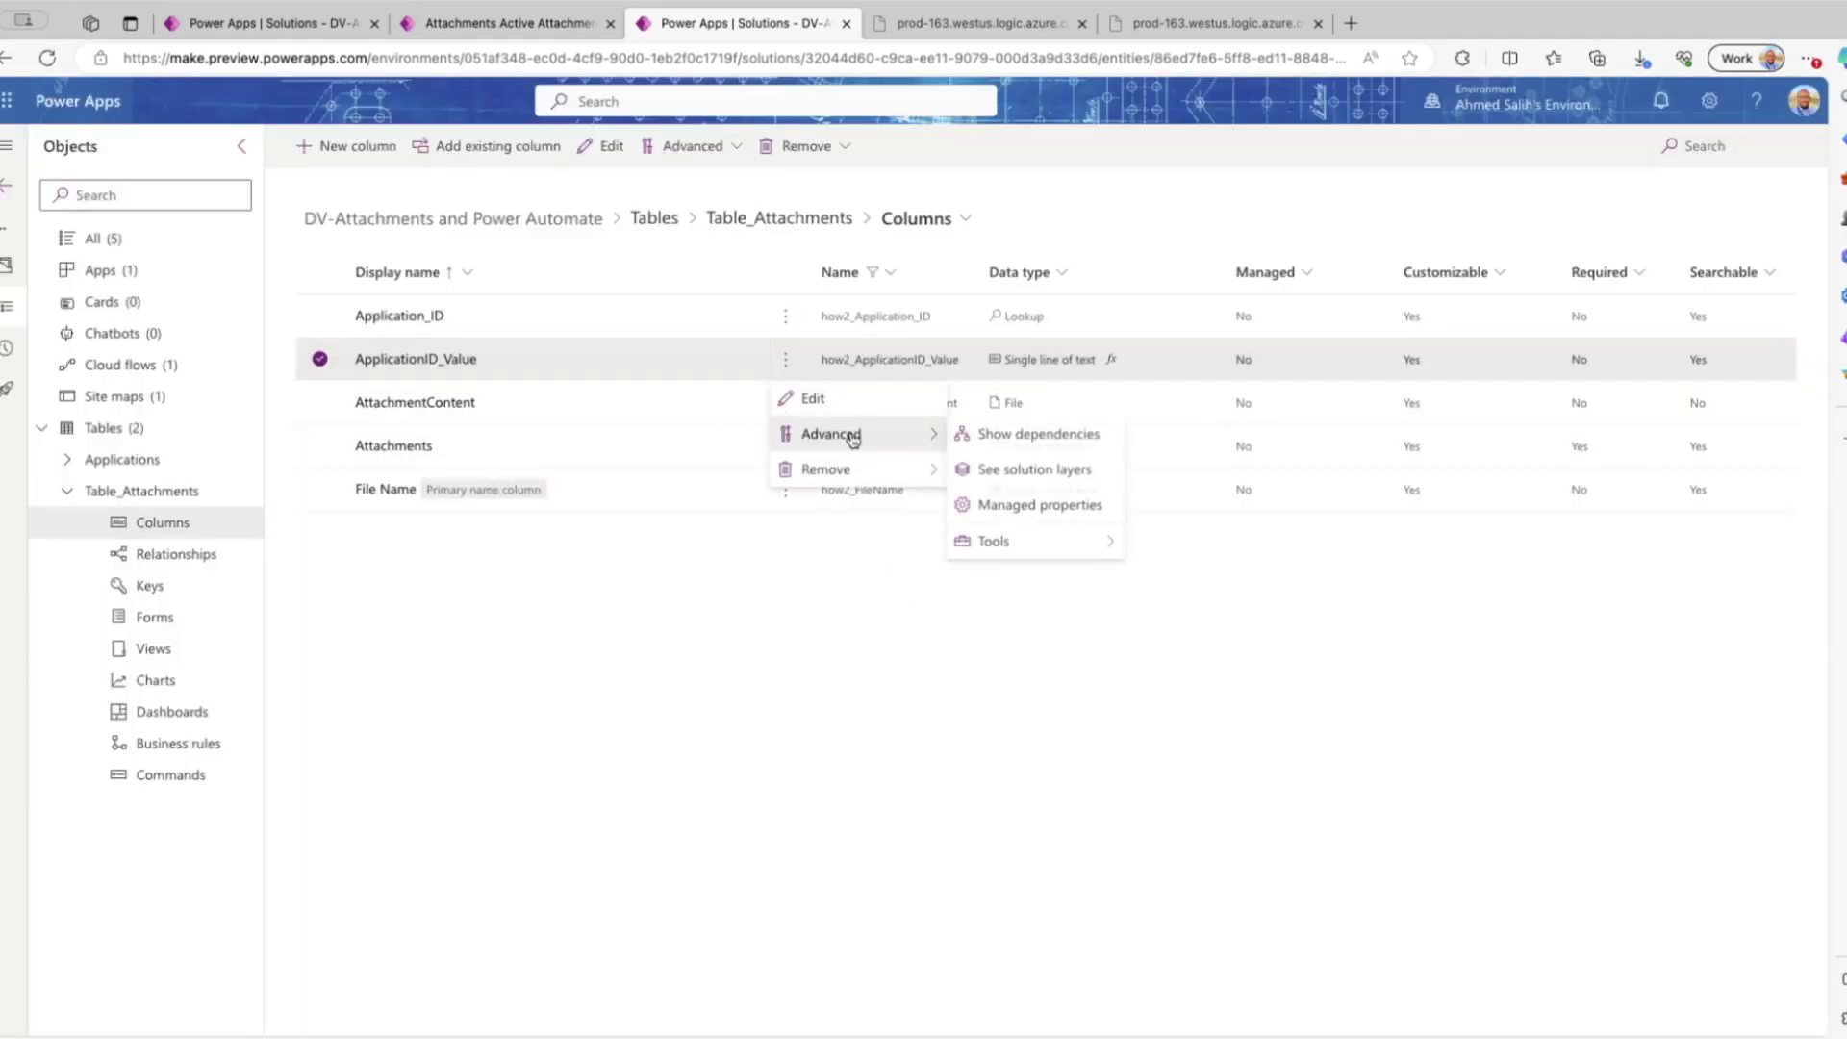
mouse_move(1108, 548)
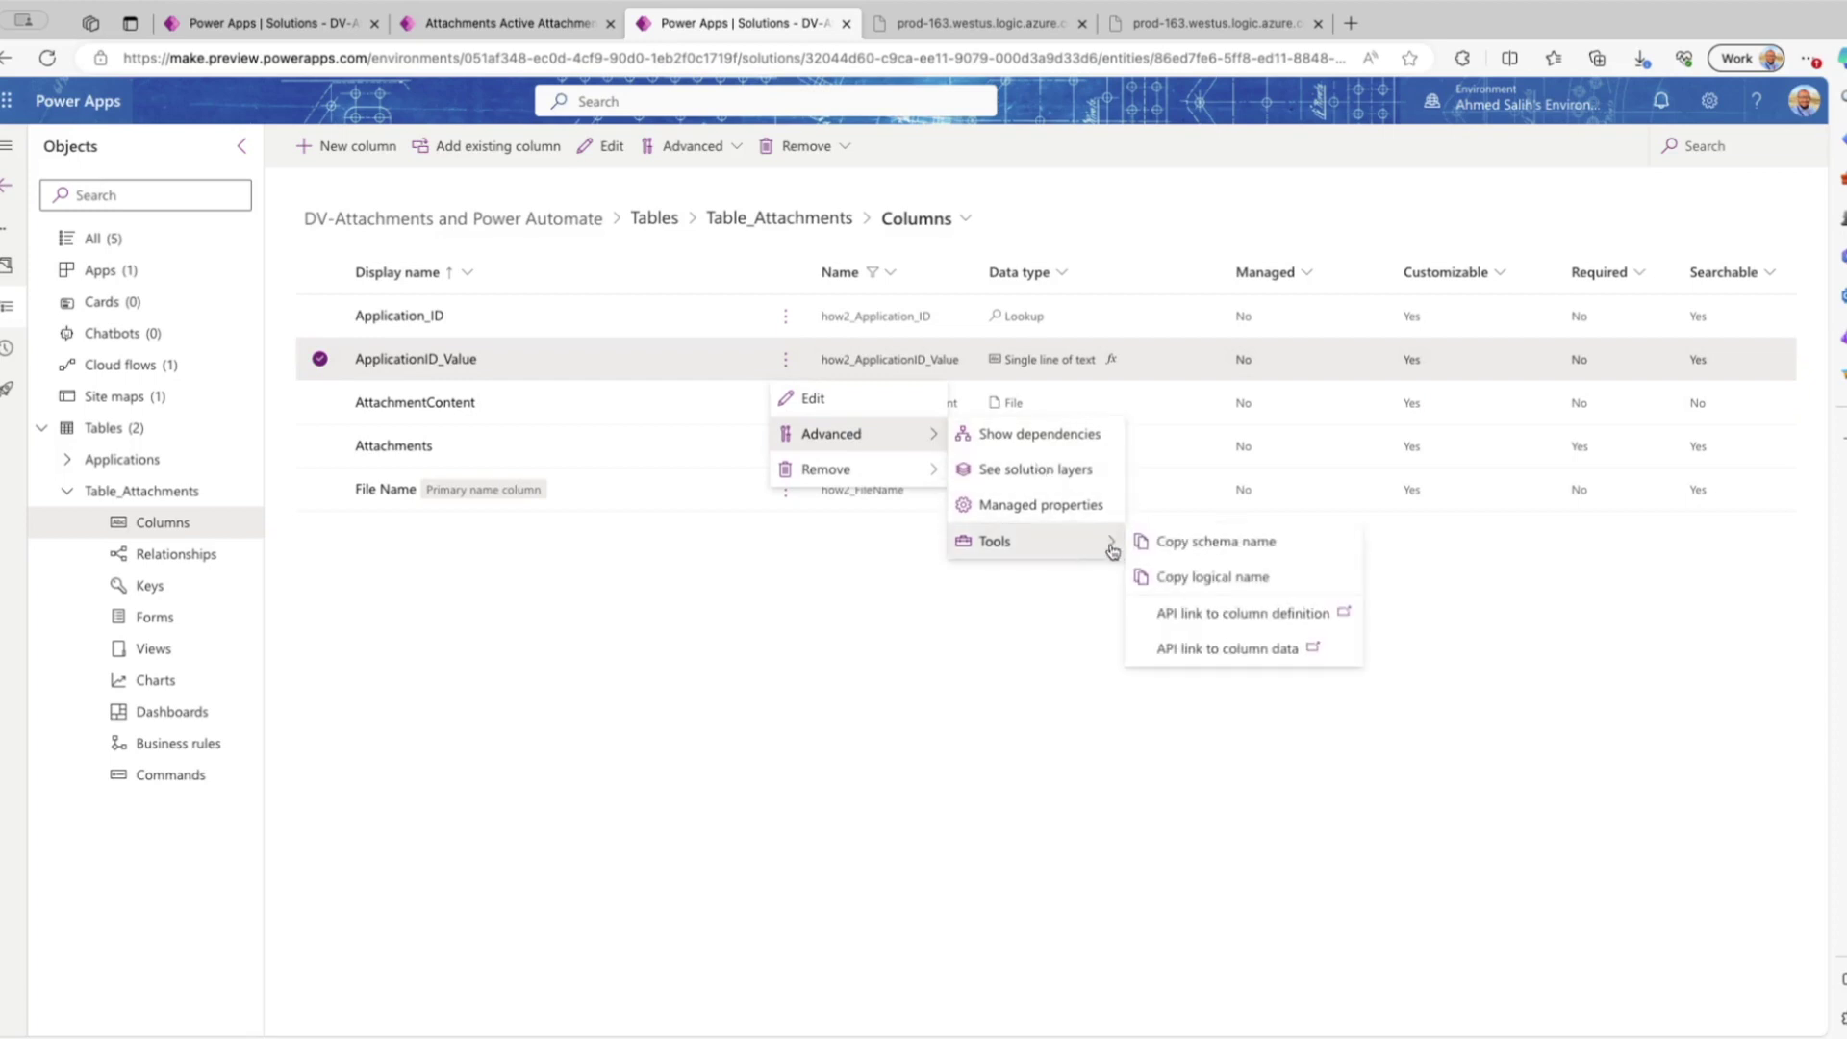
left_click(1169, 579)
left_click(522, 27)
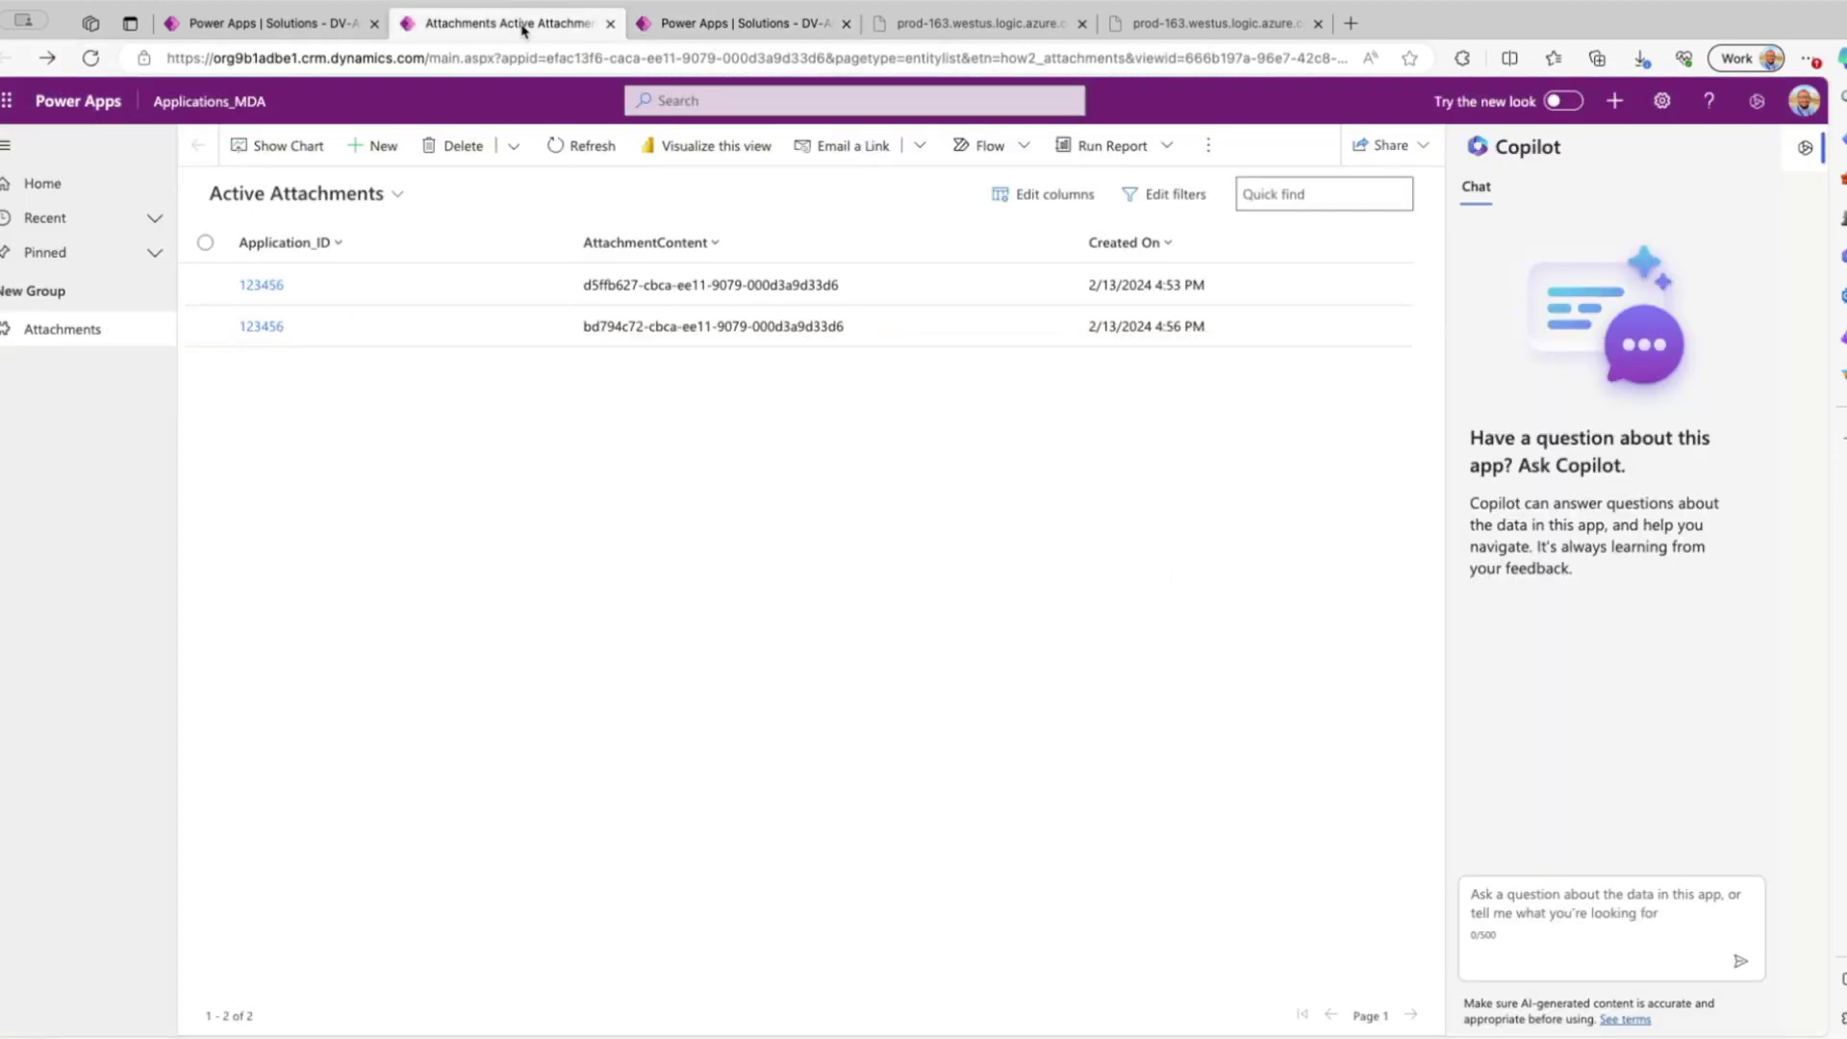
- Set List rows Filter rows to how2_applicationid_value eq APP_ID, then collapse the step
left_click(297, 29)
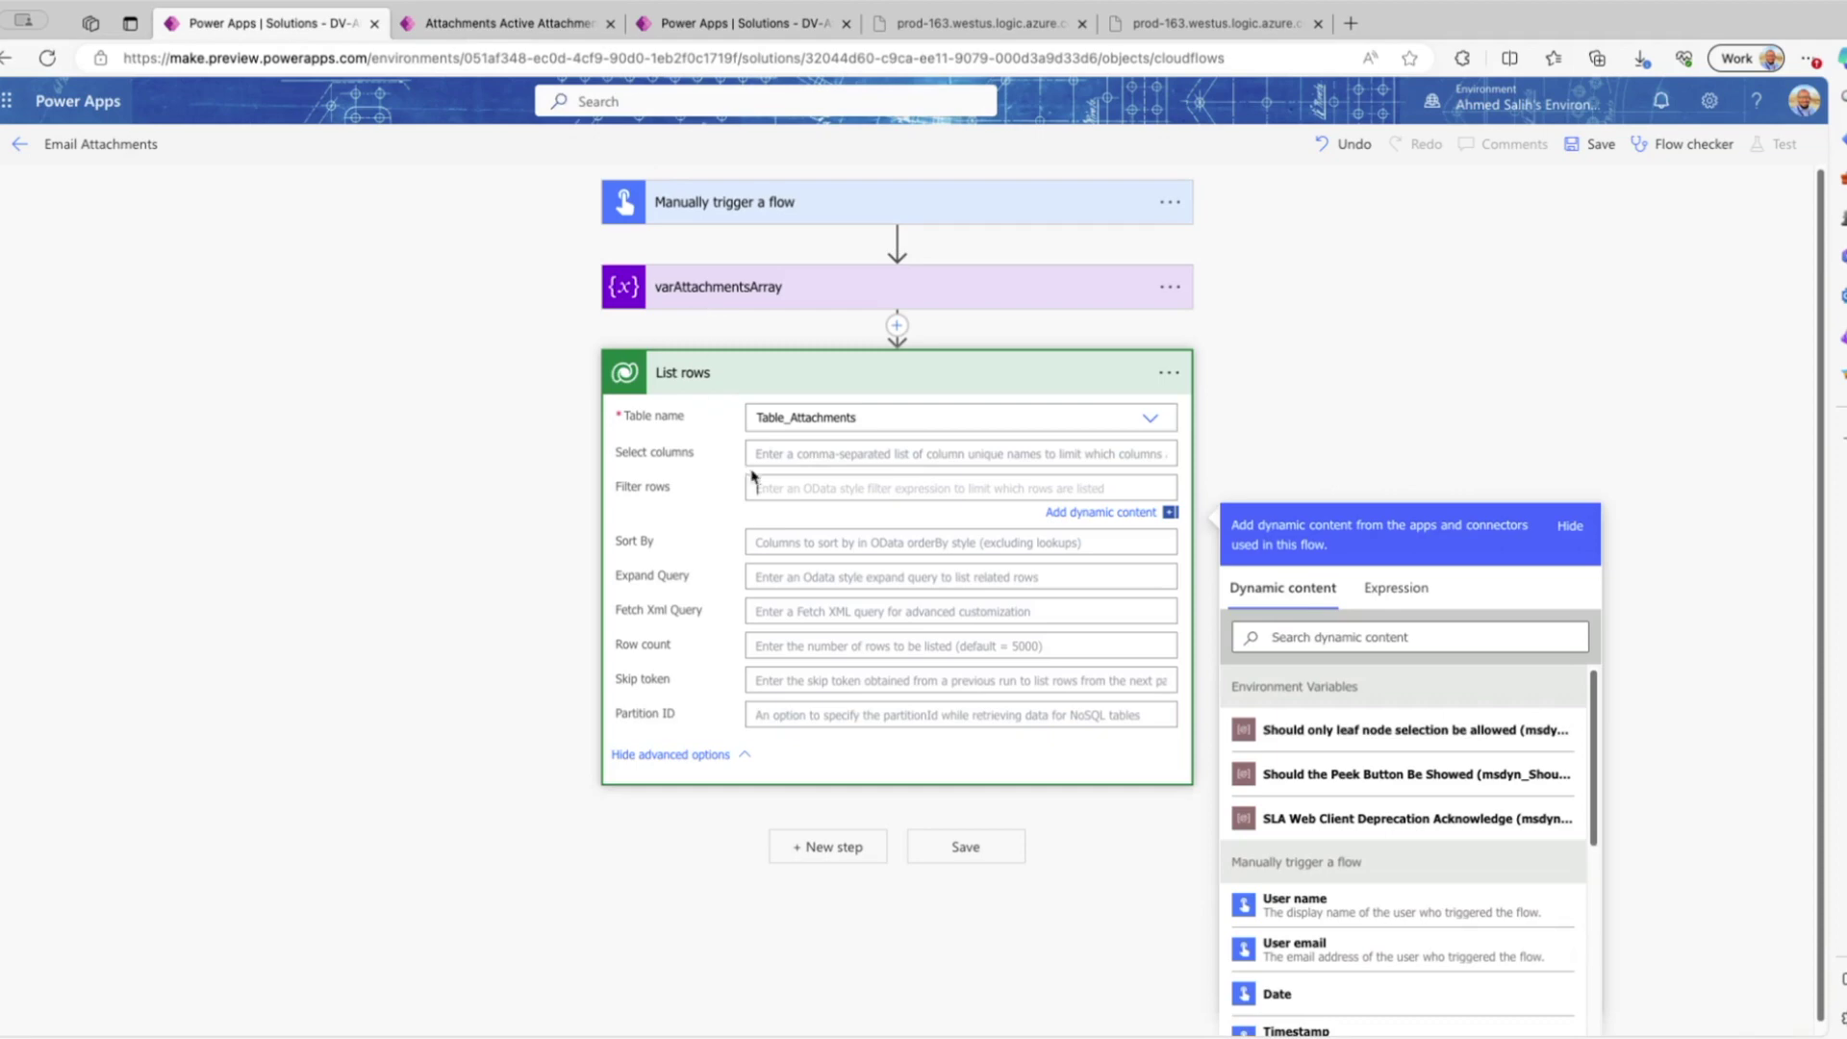
key("ctrl+v")
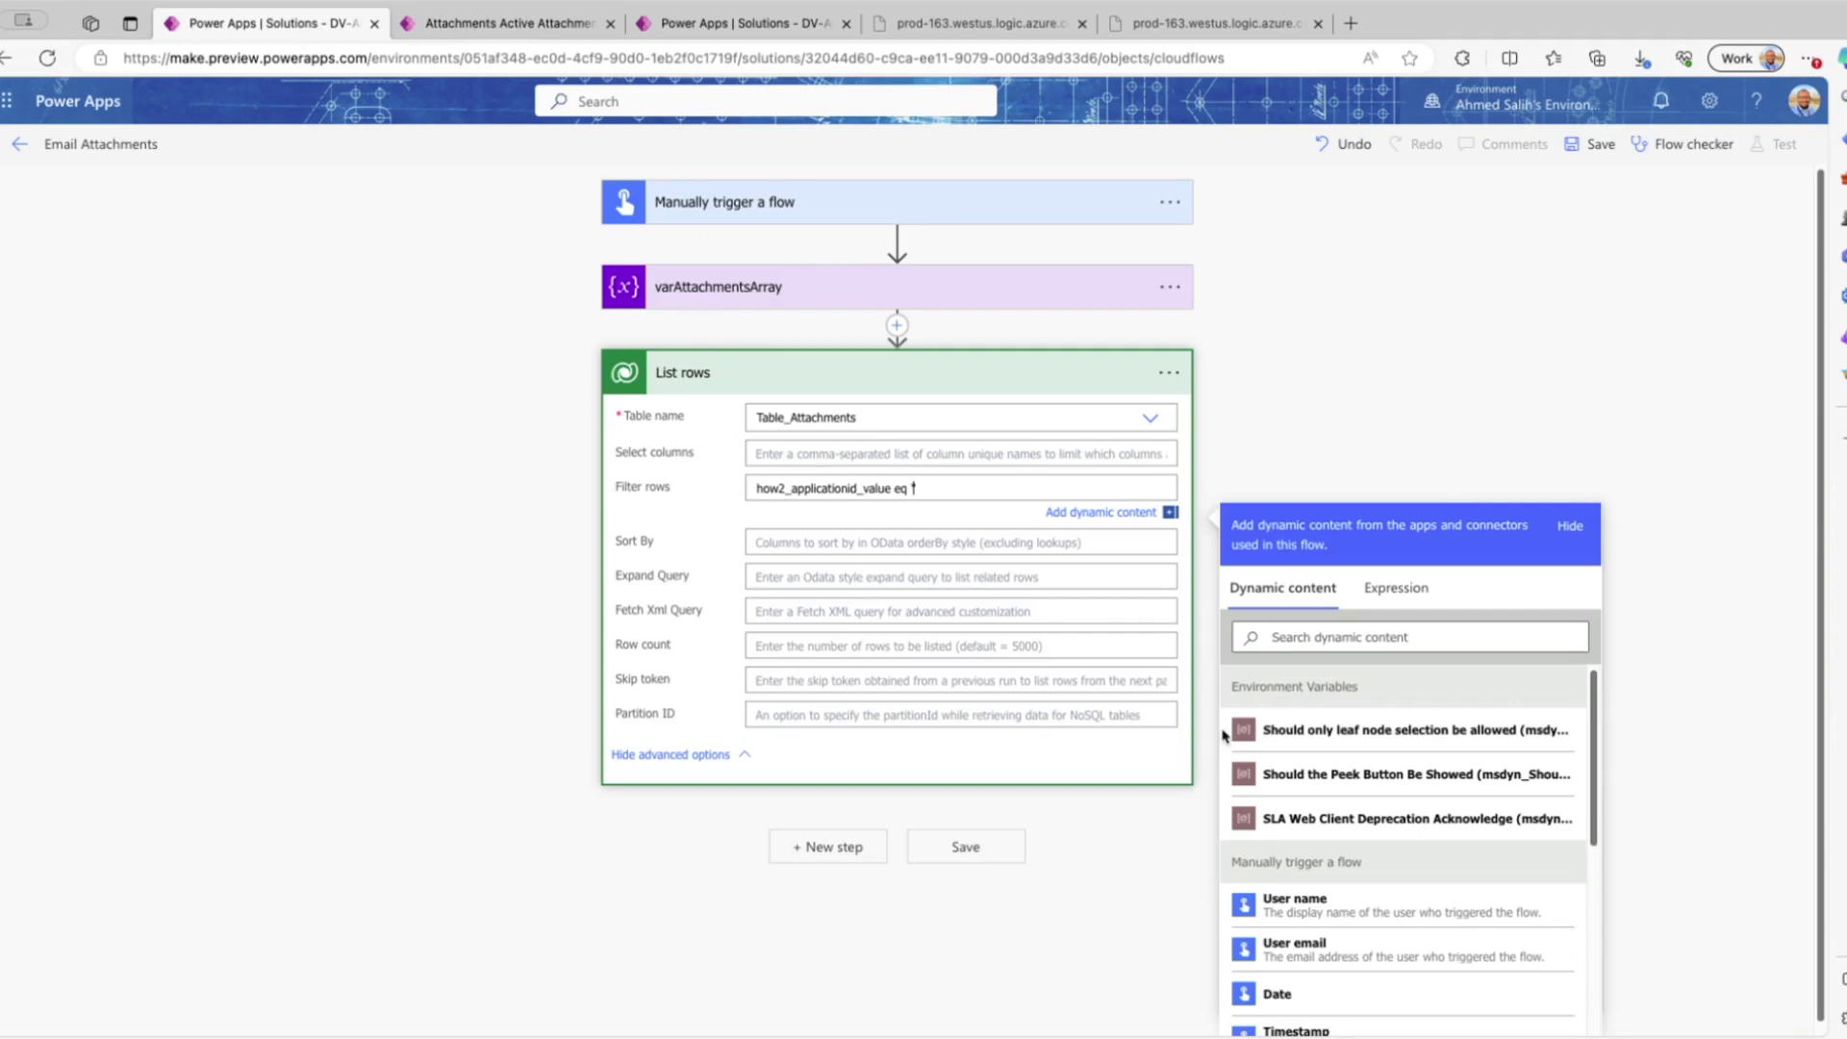
scroll(1393, 935, "down", 5)
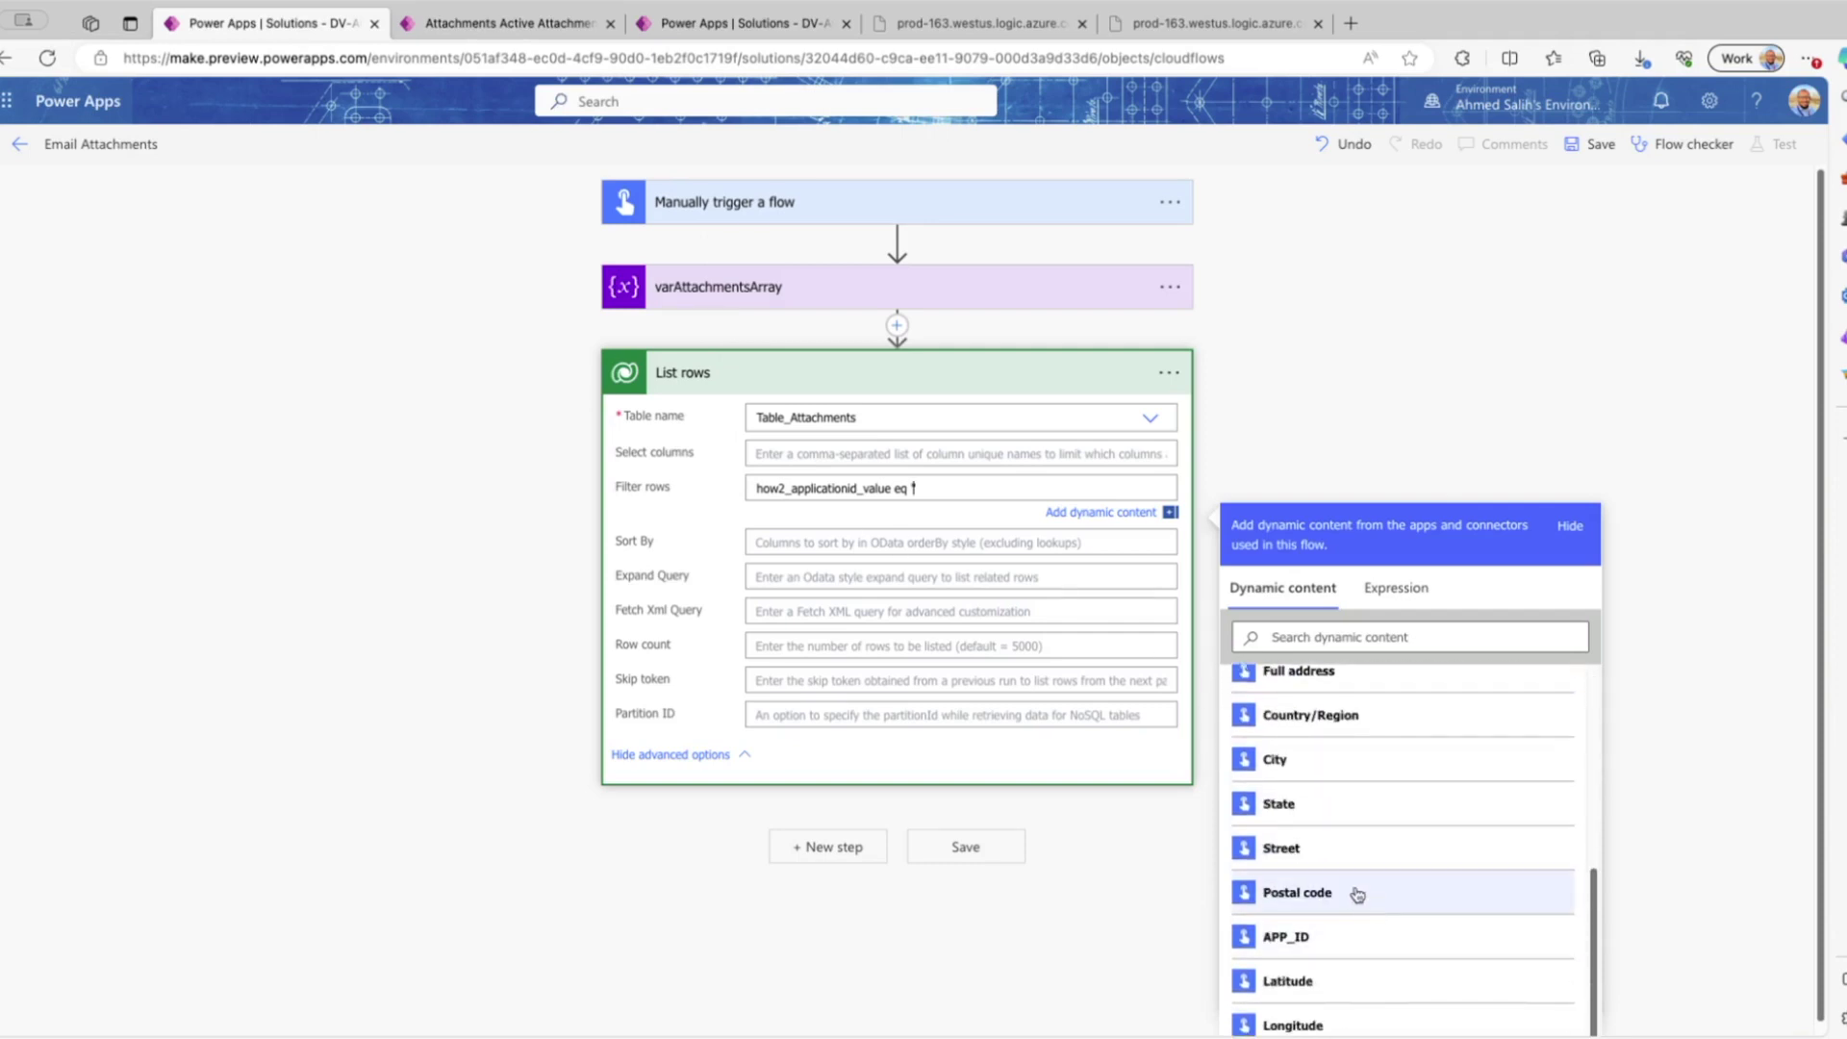
left_click(1306, 937)
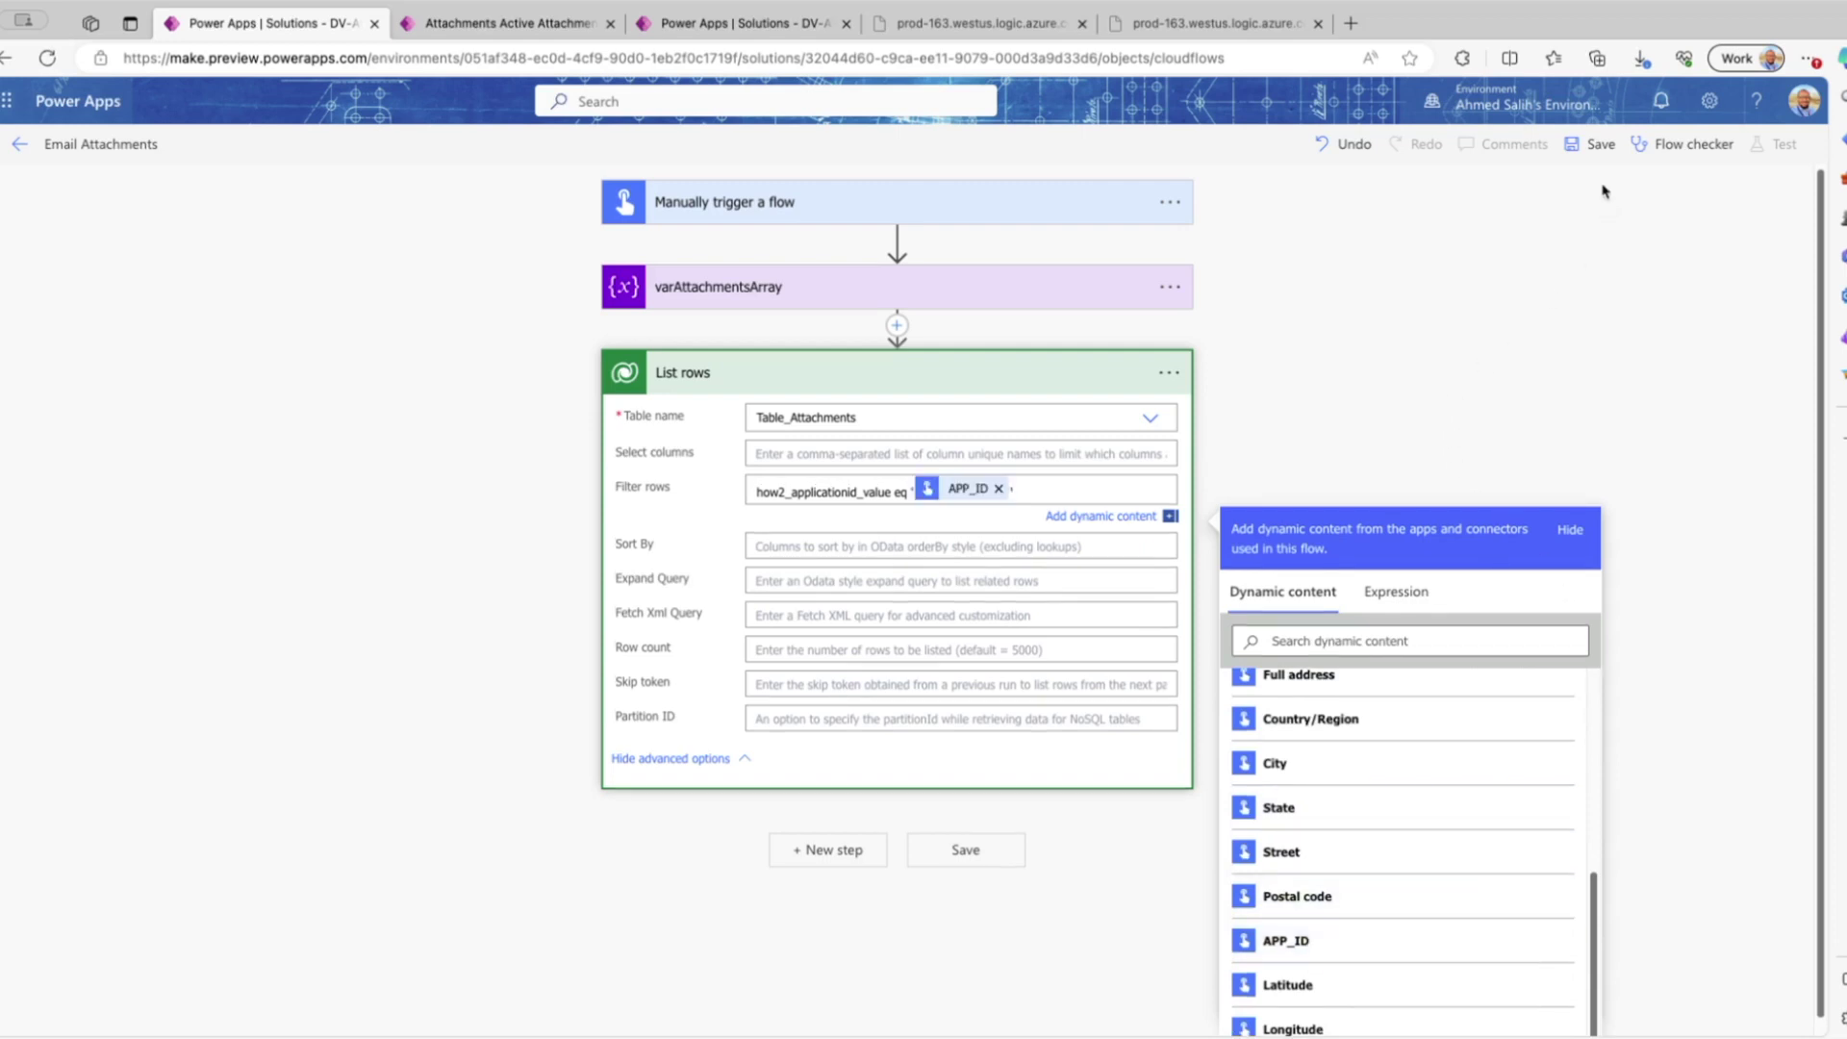
left_click(1486, 353)
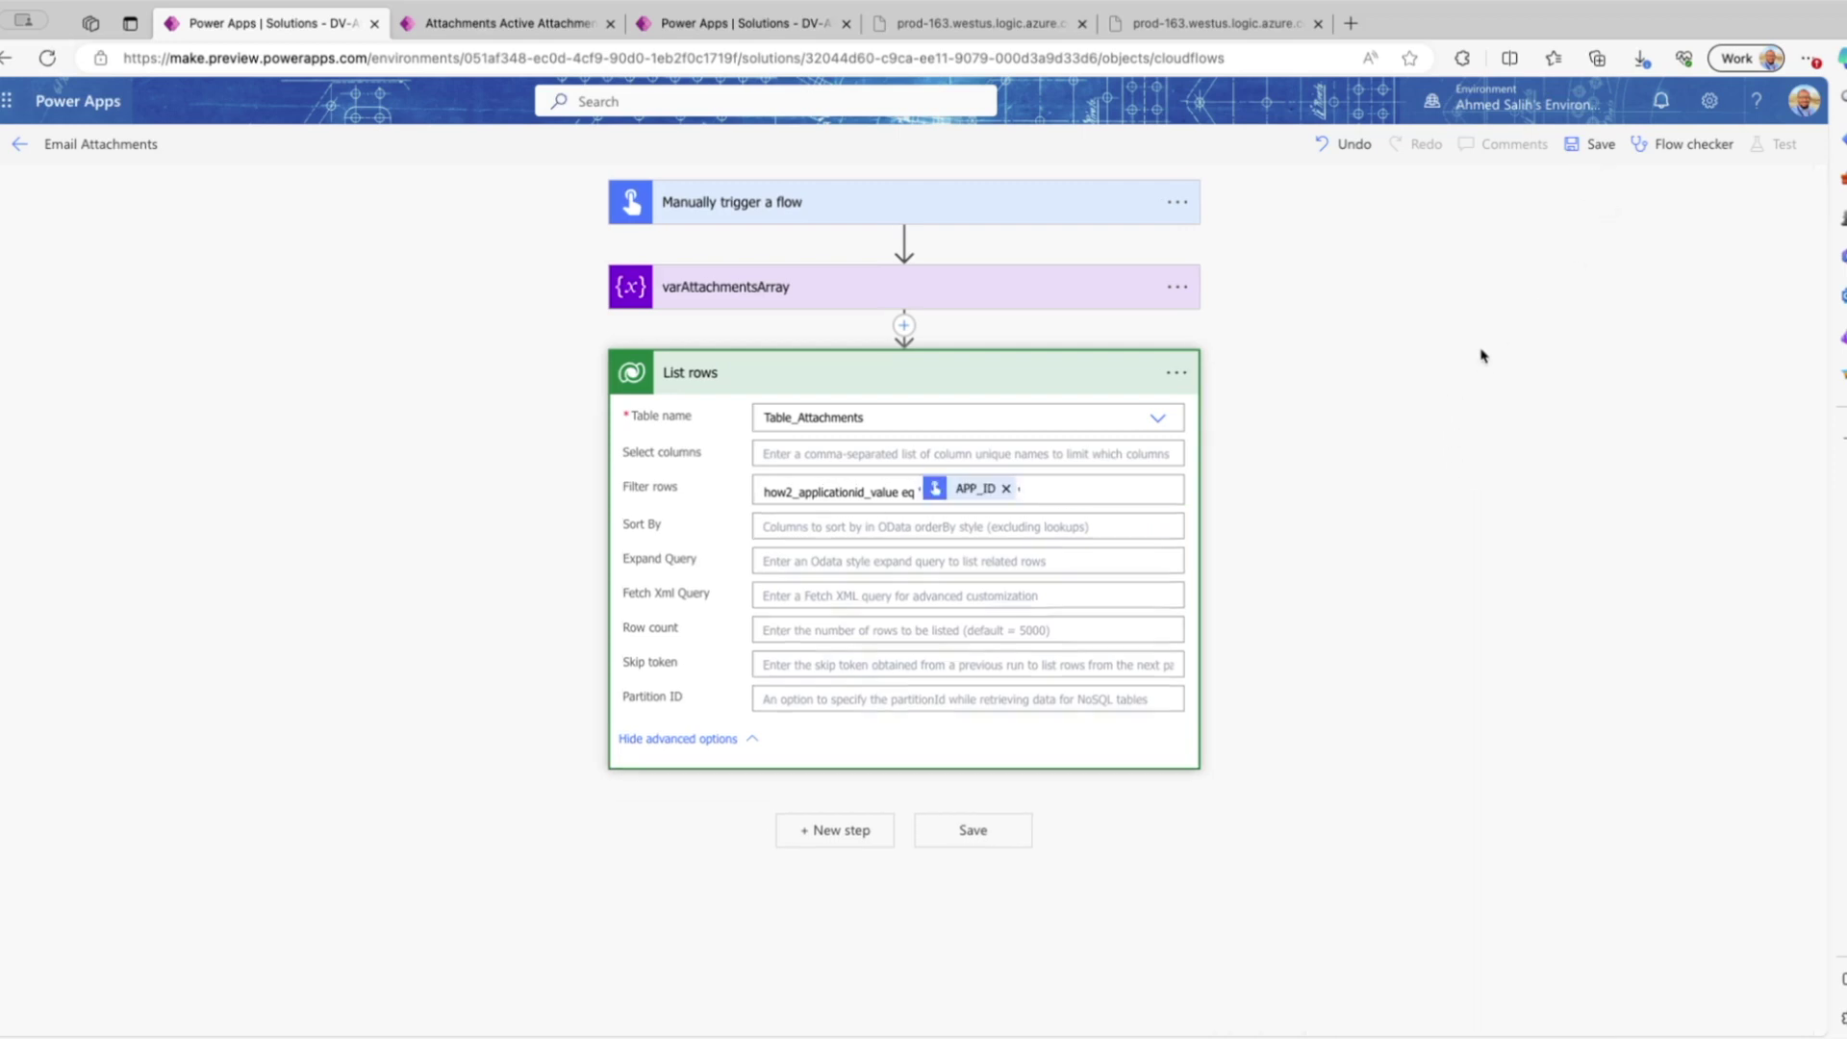
left_click(966, 375)
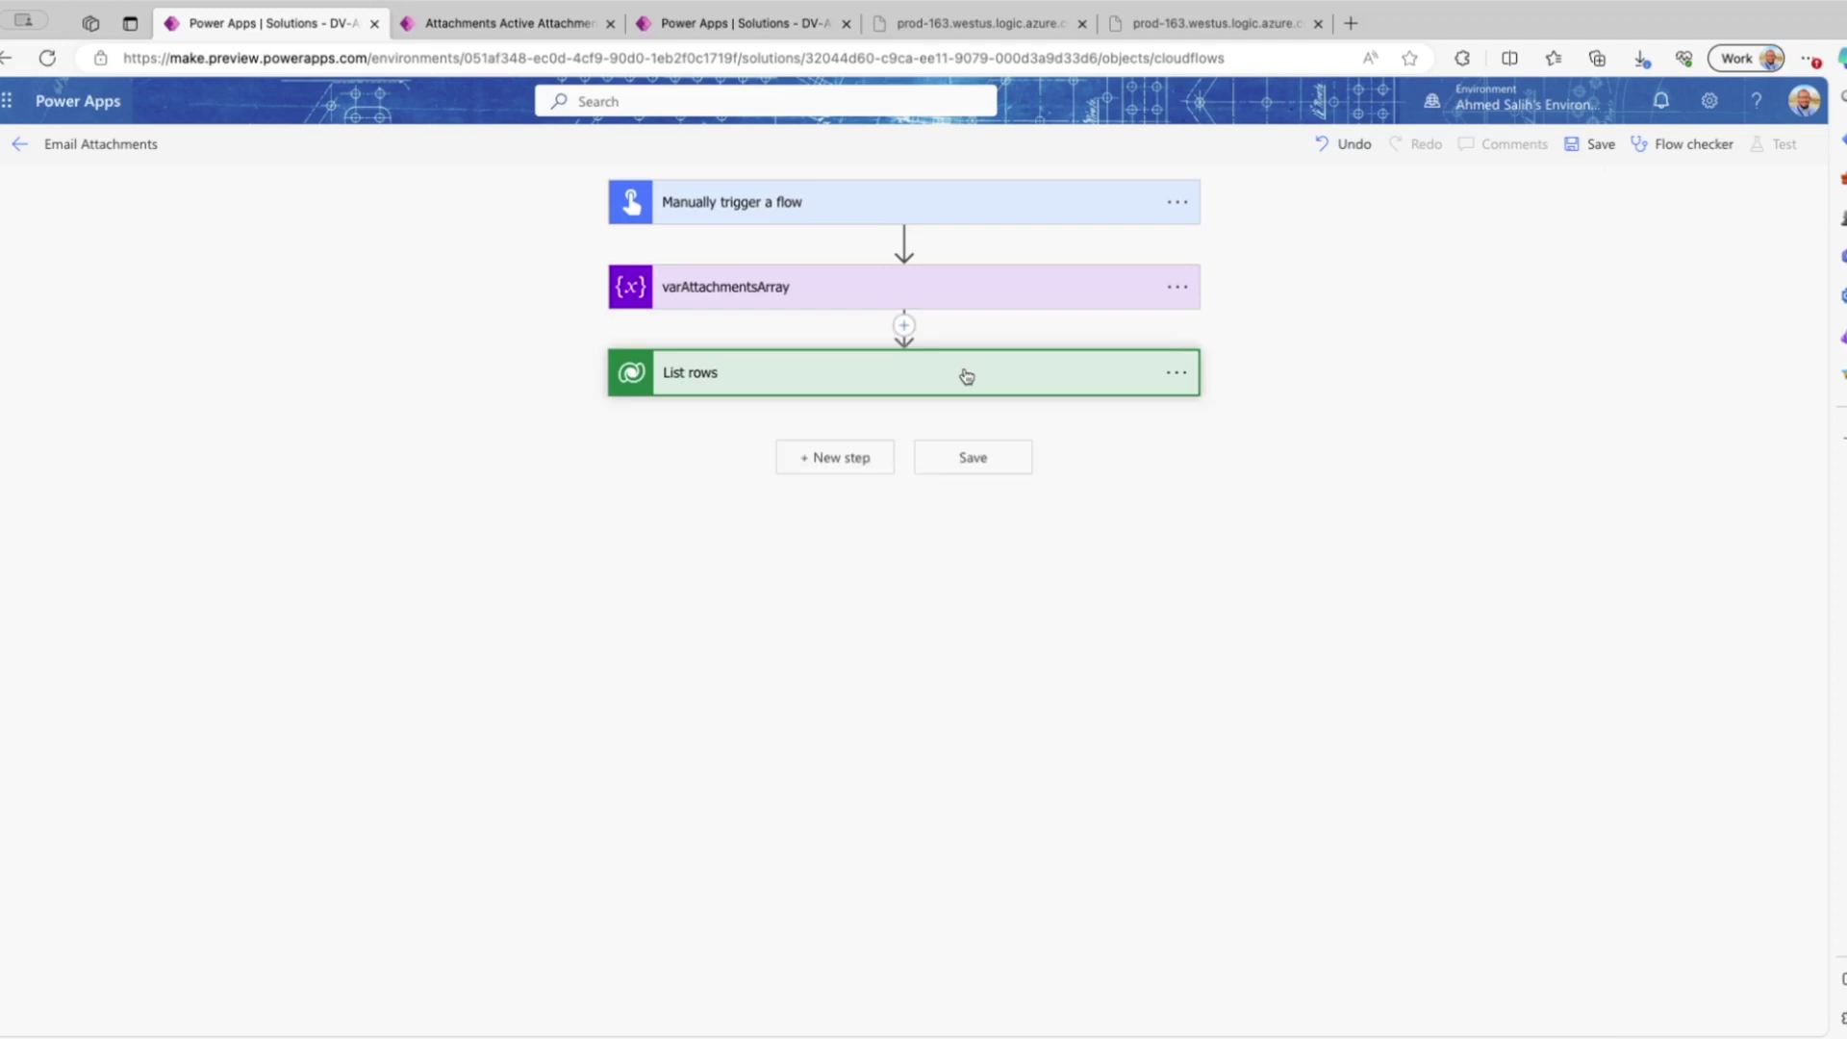
- Add a Download a file or an image step on Table_Attachments, Row ID from the Attachments identifier
left_click(853, 466)
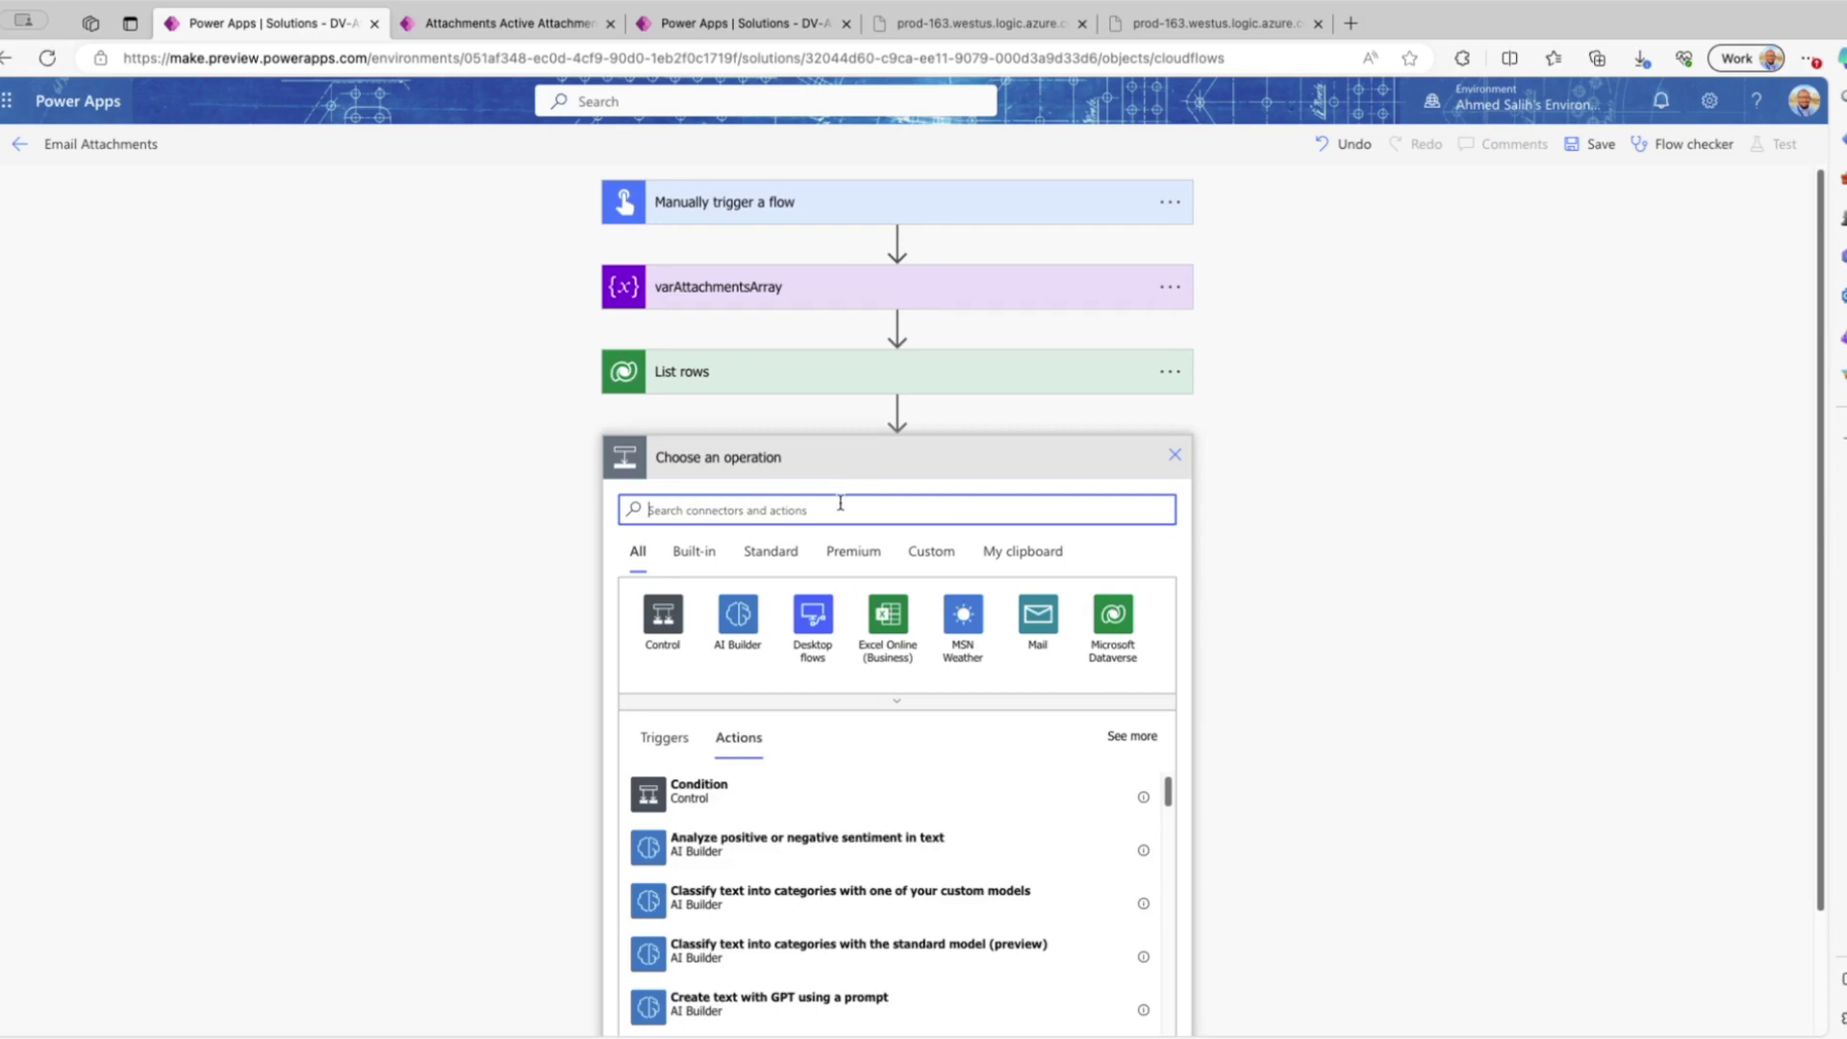
type("do")
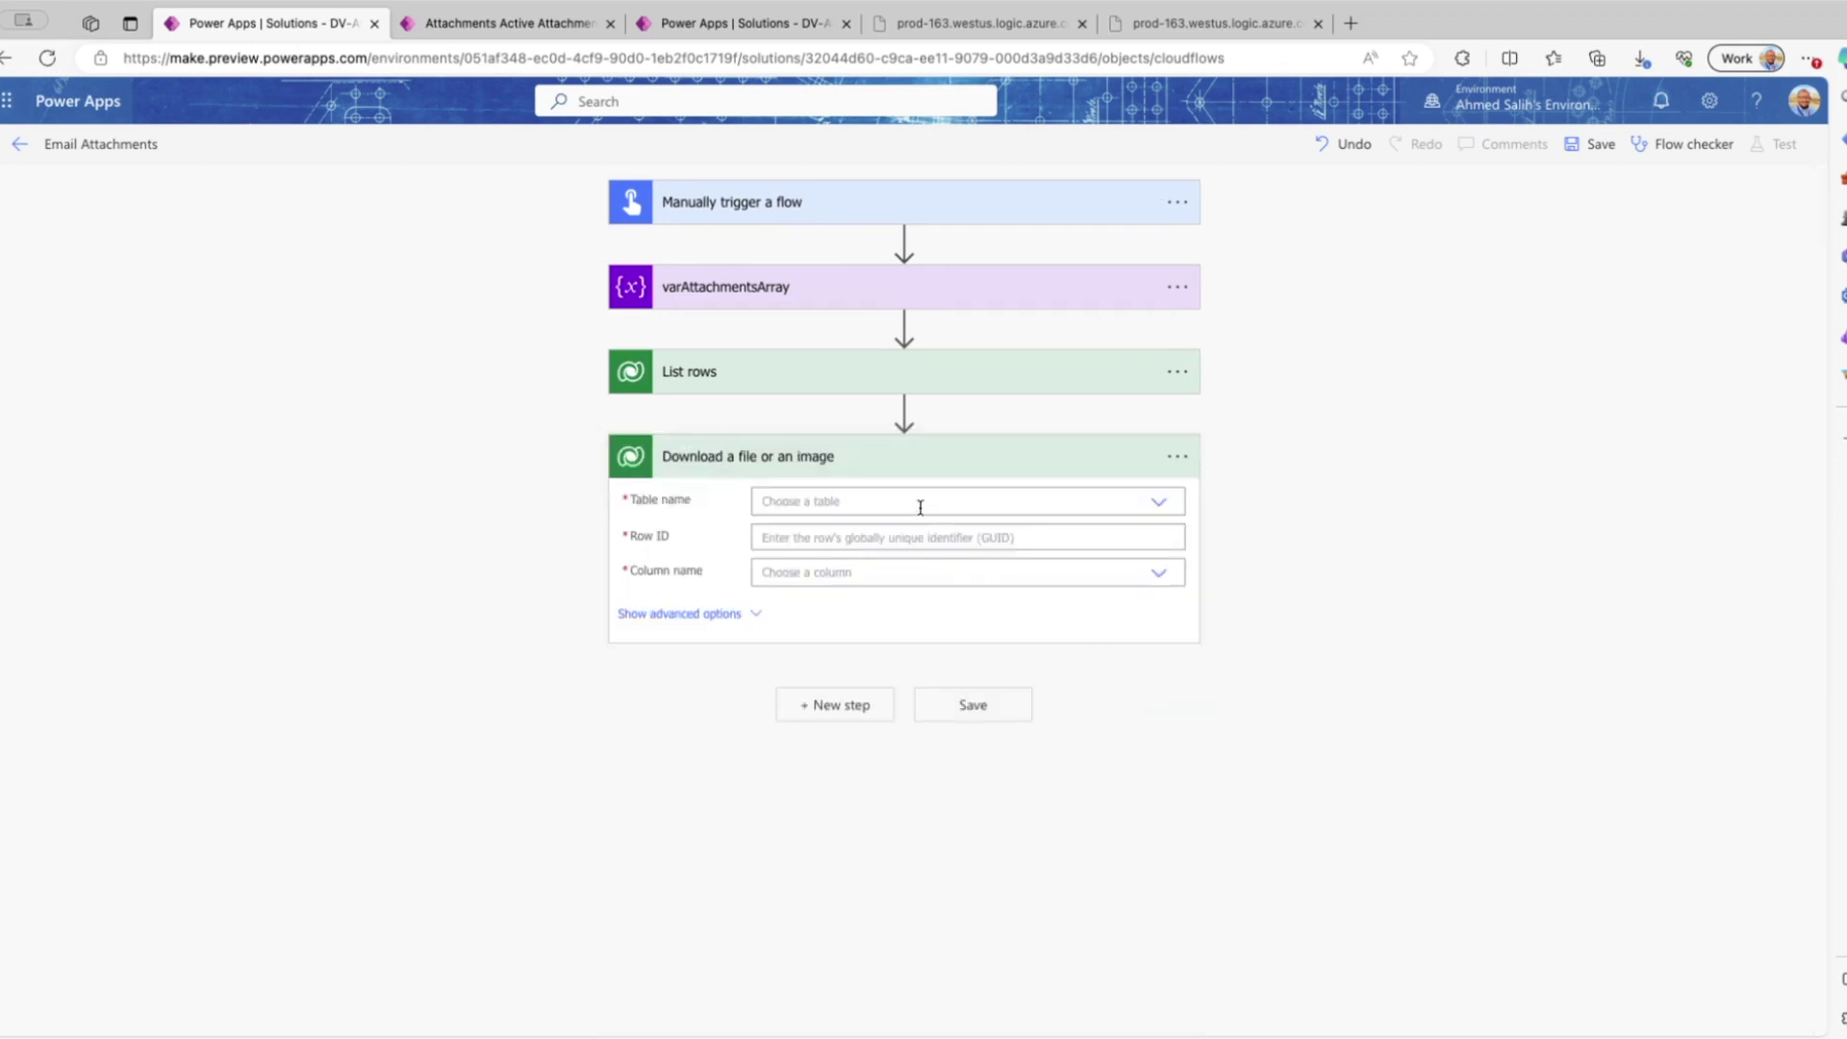
left_click(921, 504)
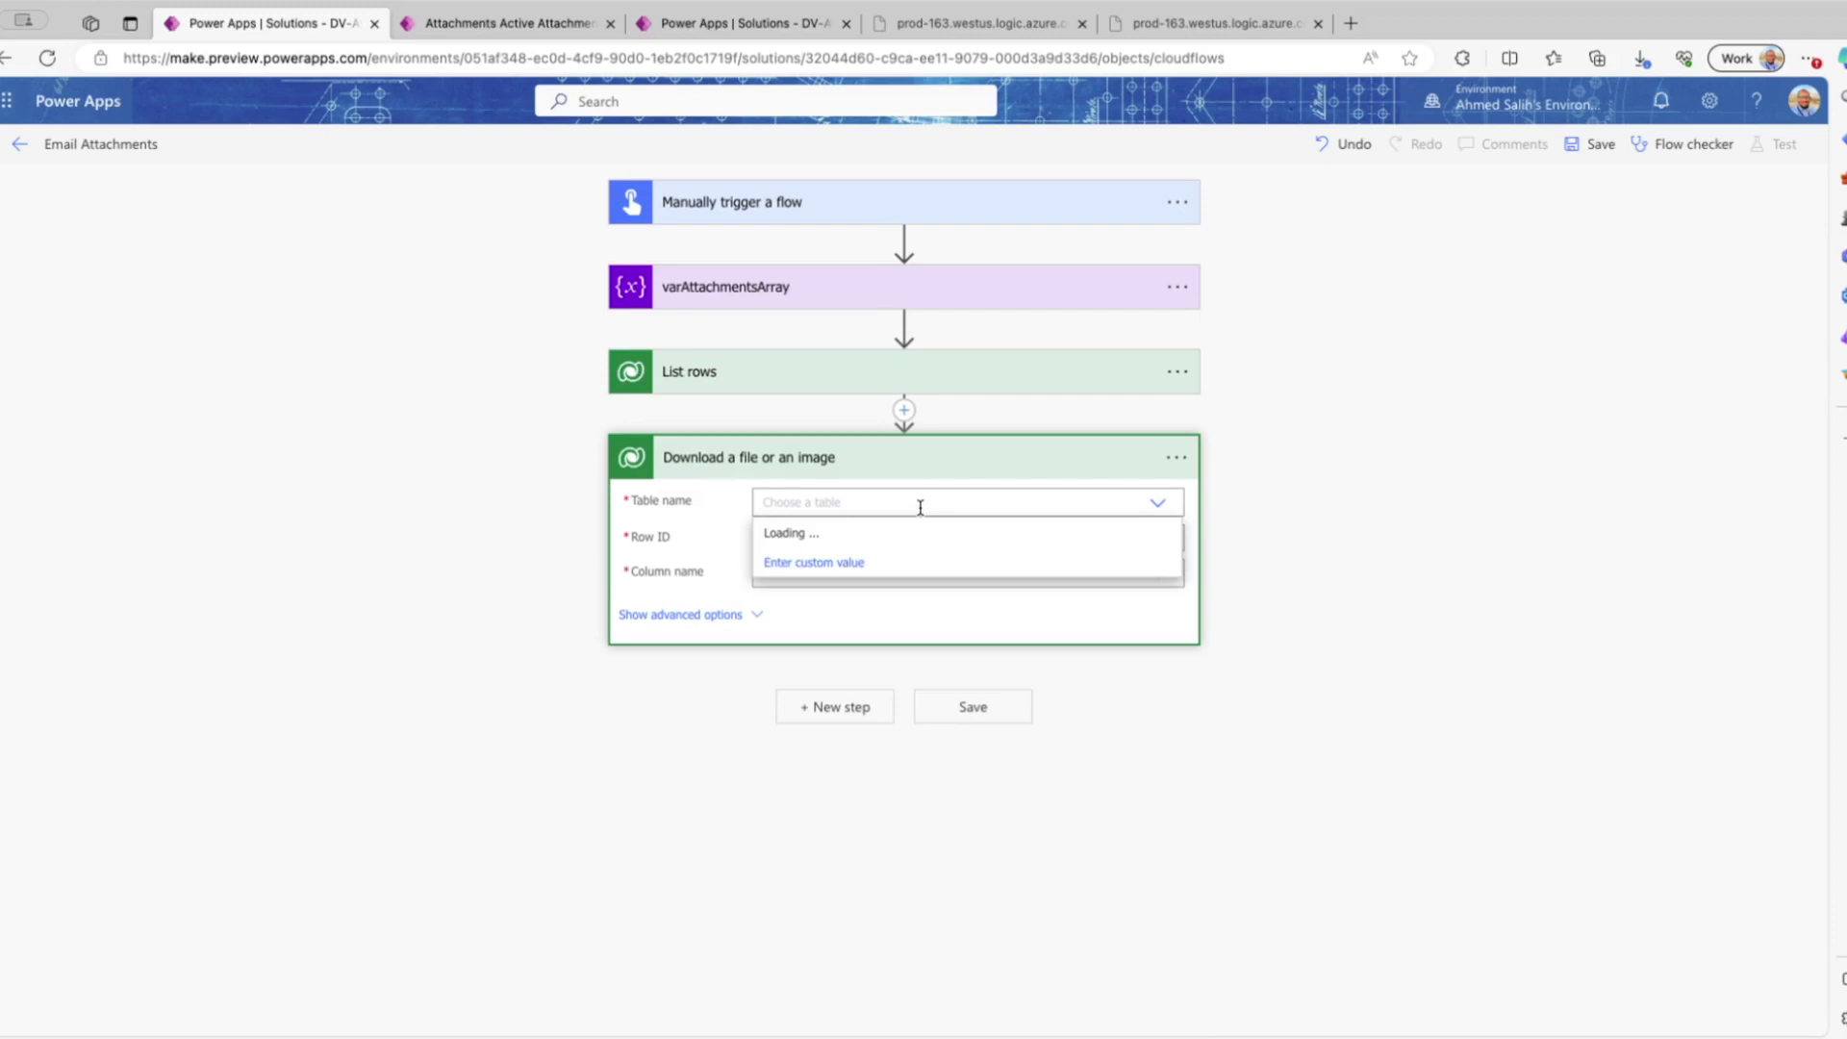
type("table_a")
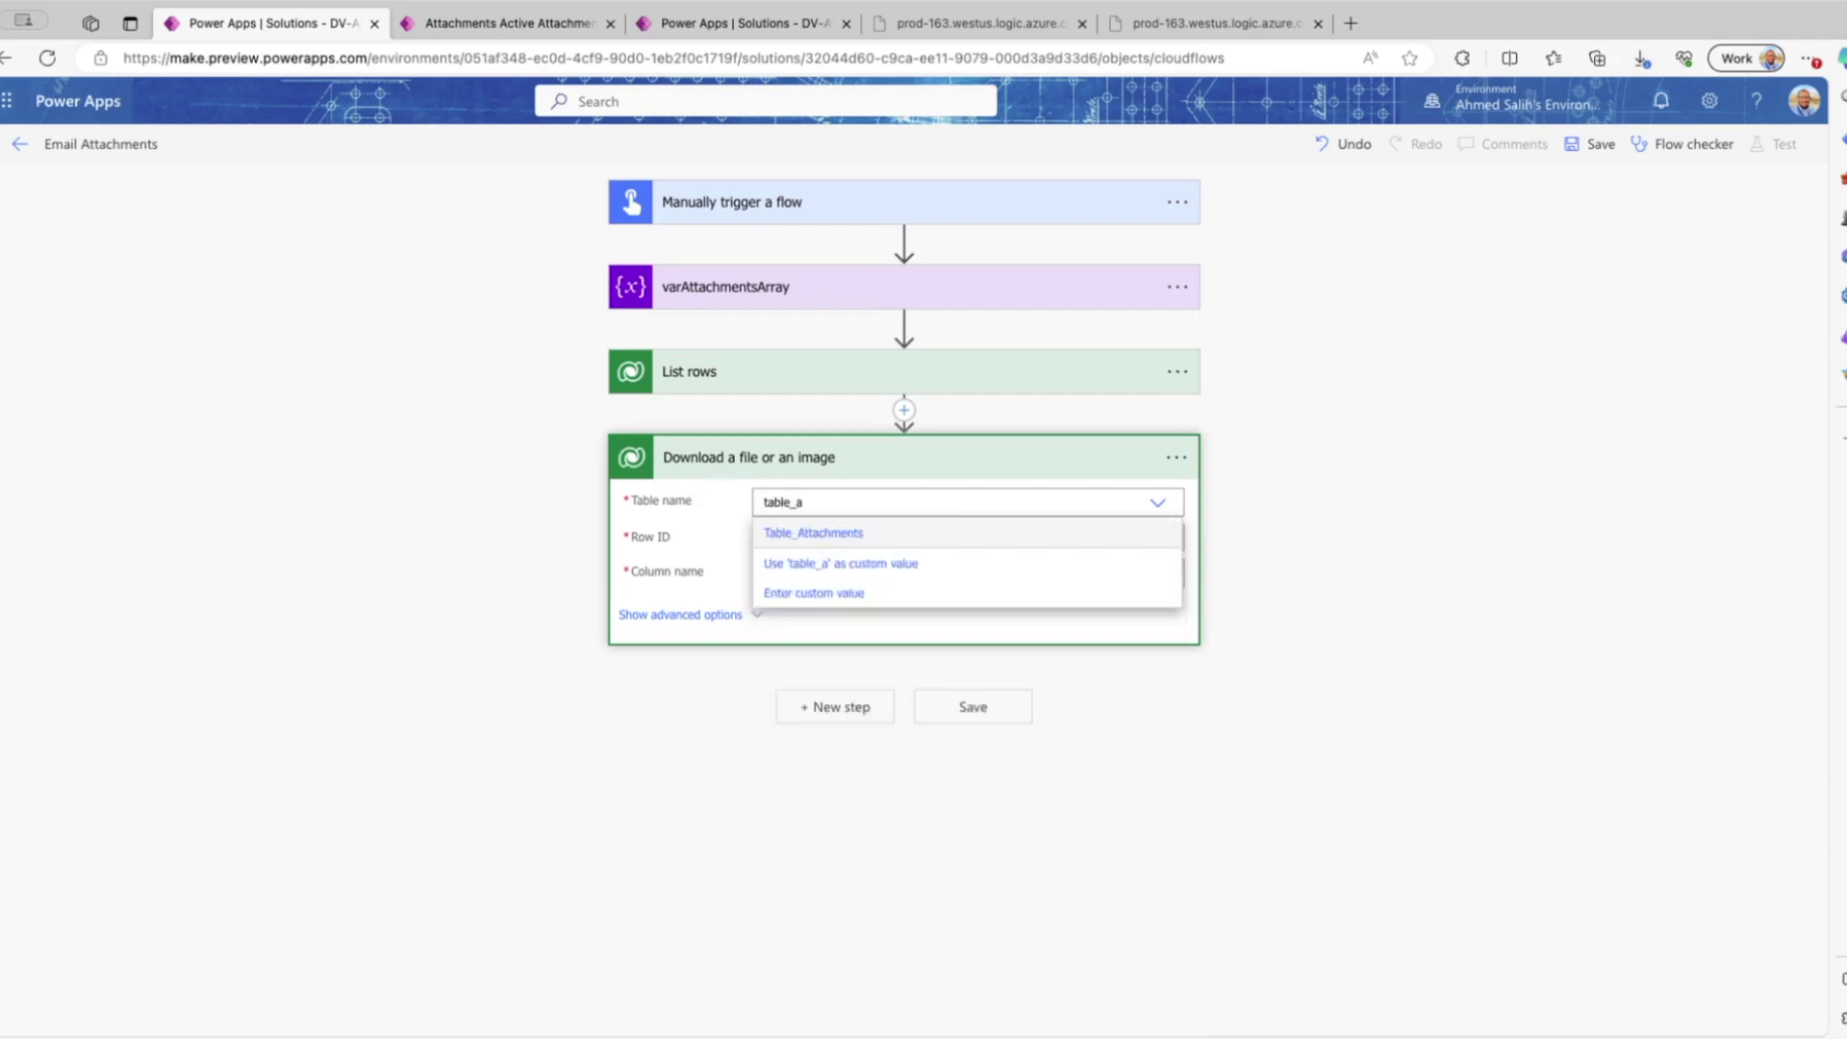
left_click(916, 533)
left_click(898, 539)
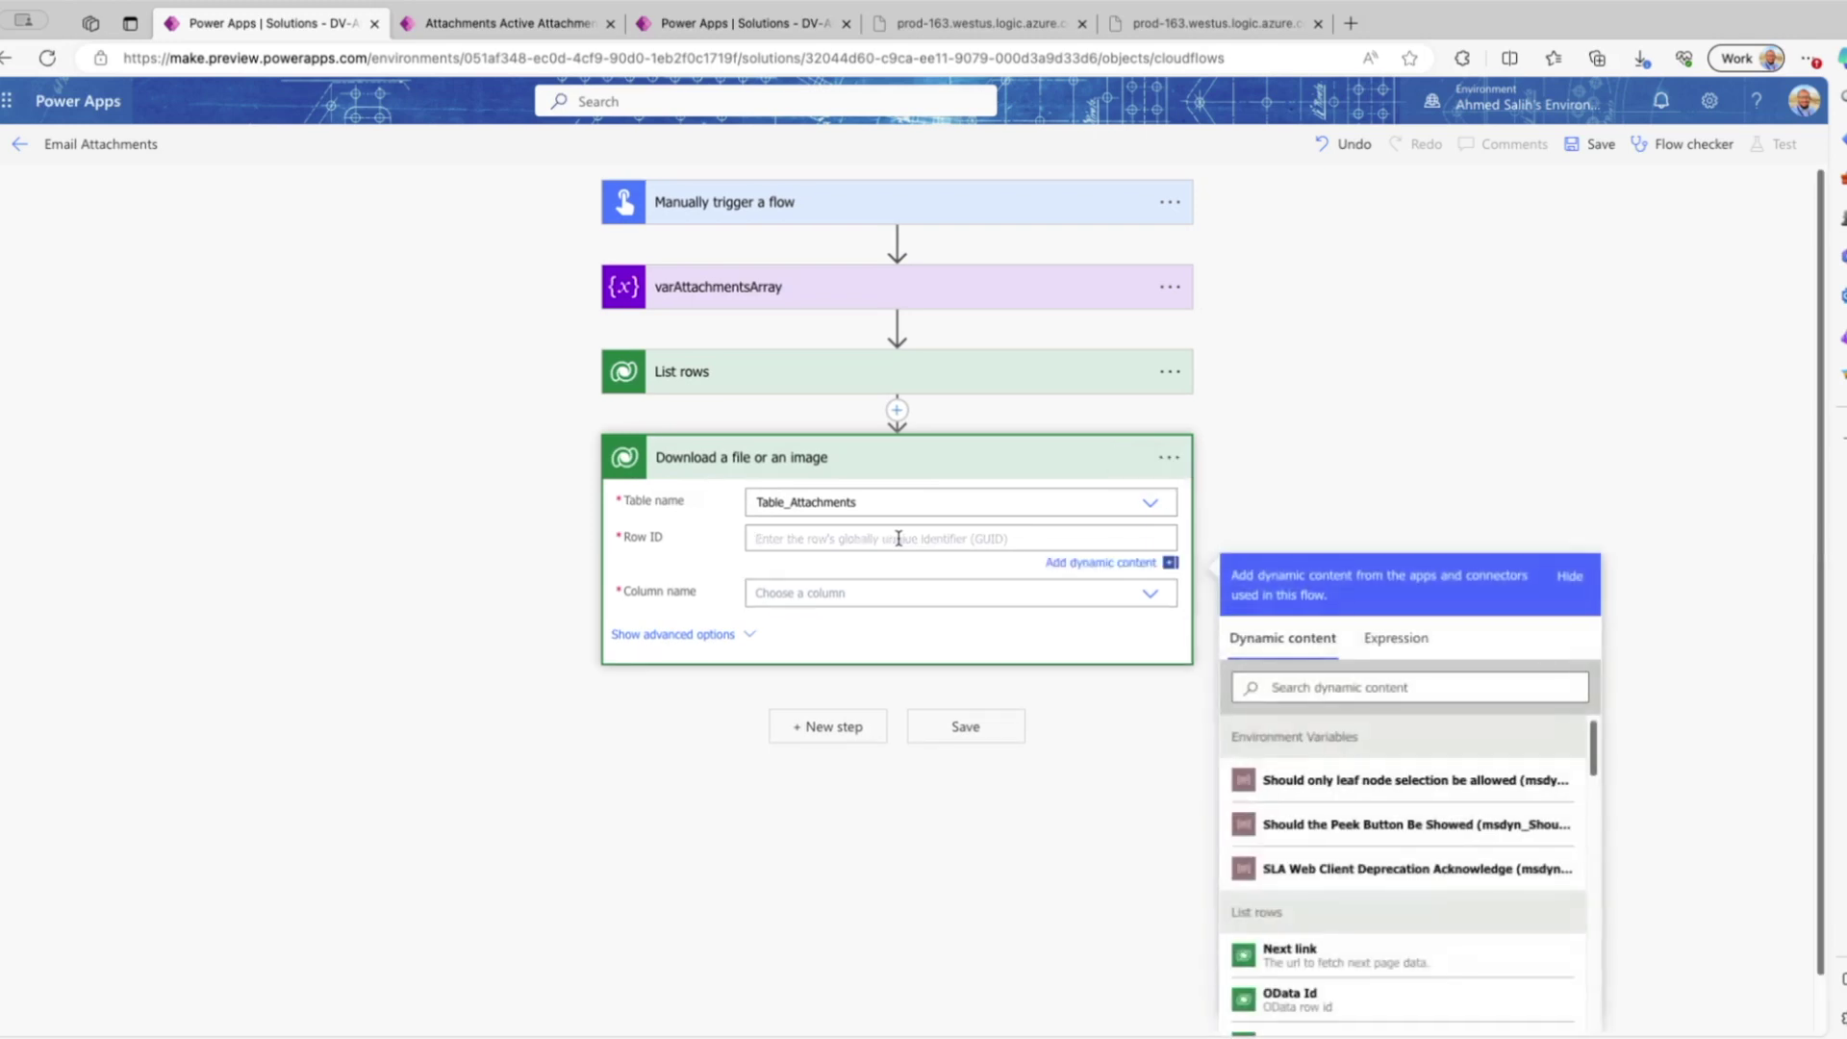
scroll(1412, 952, "down", 1)
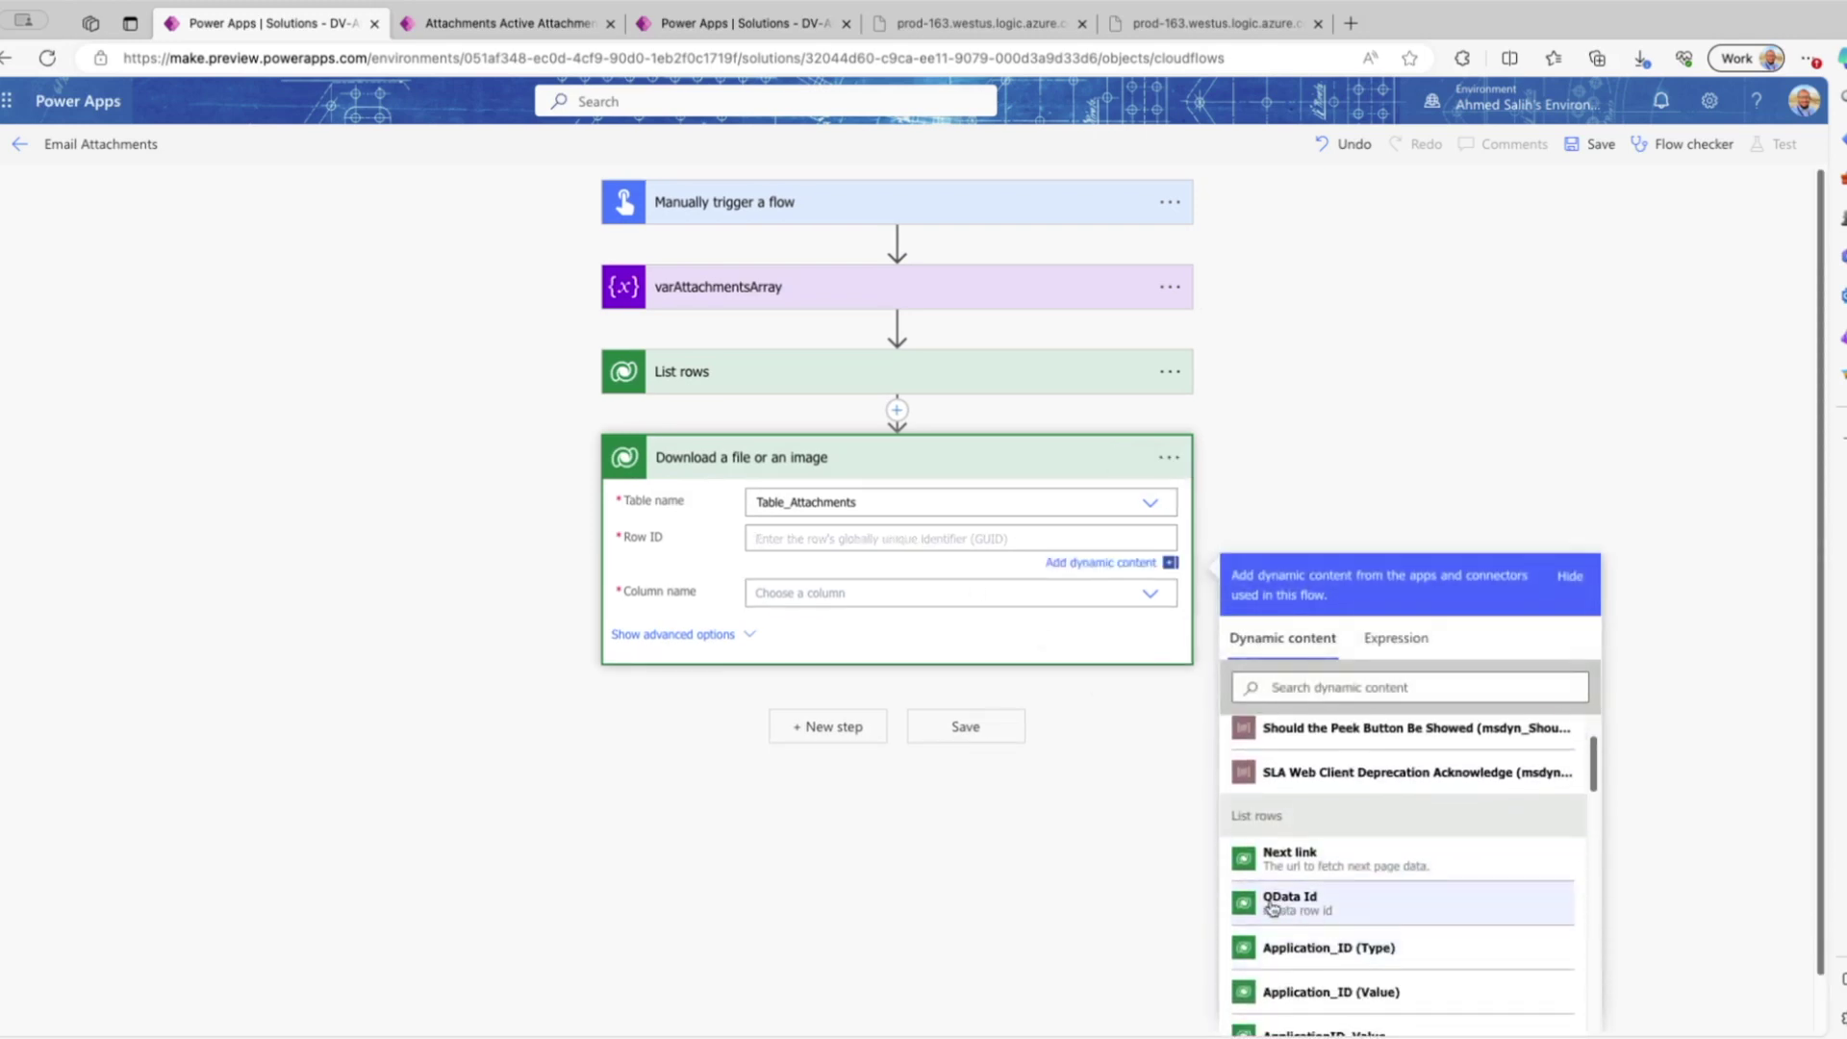
scroll(1400, 925, "down", 3)
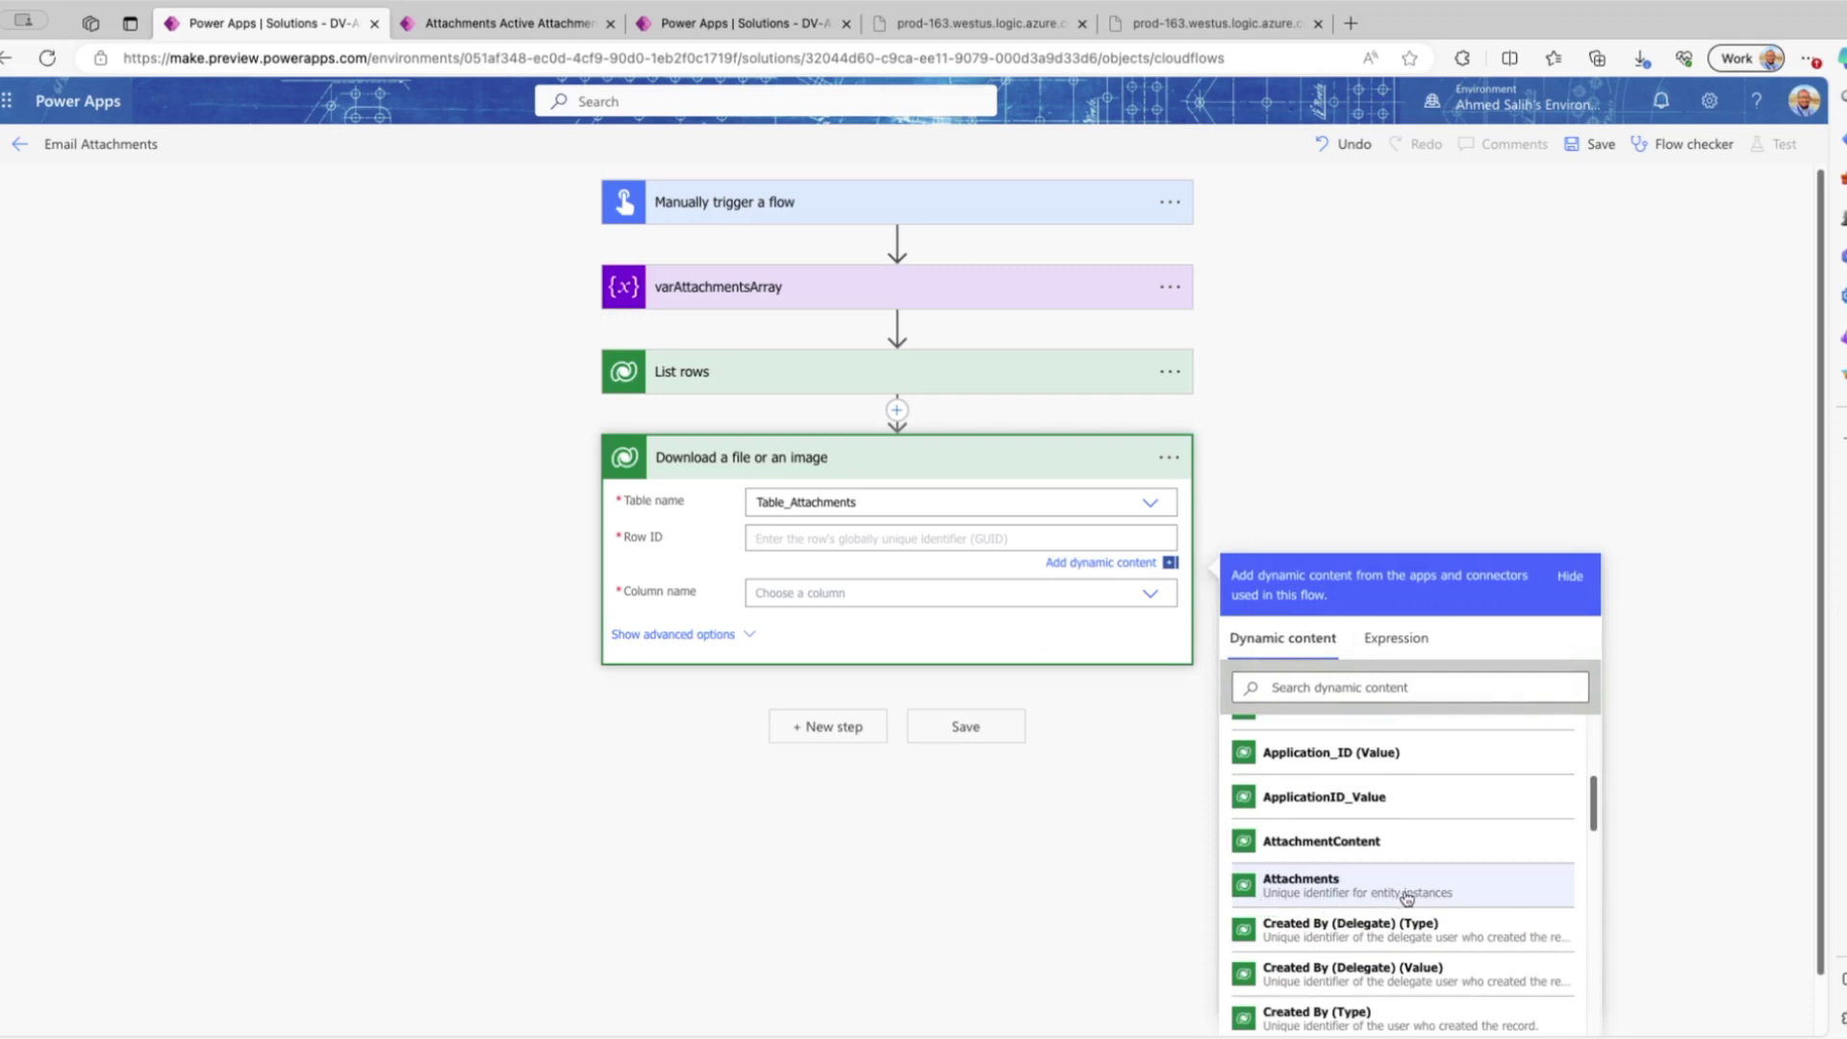
left_click(1445, 897)
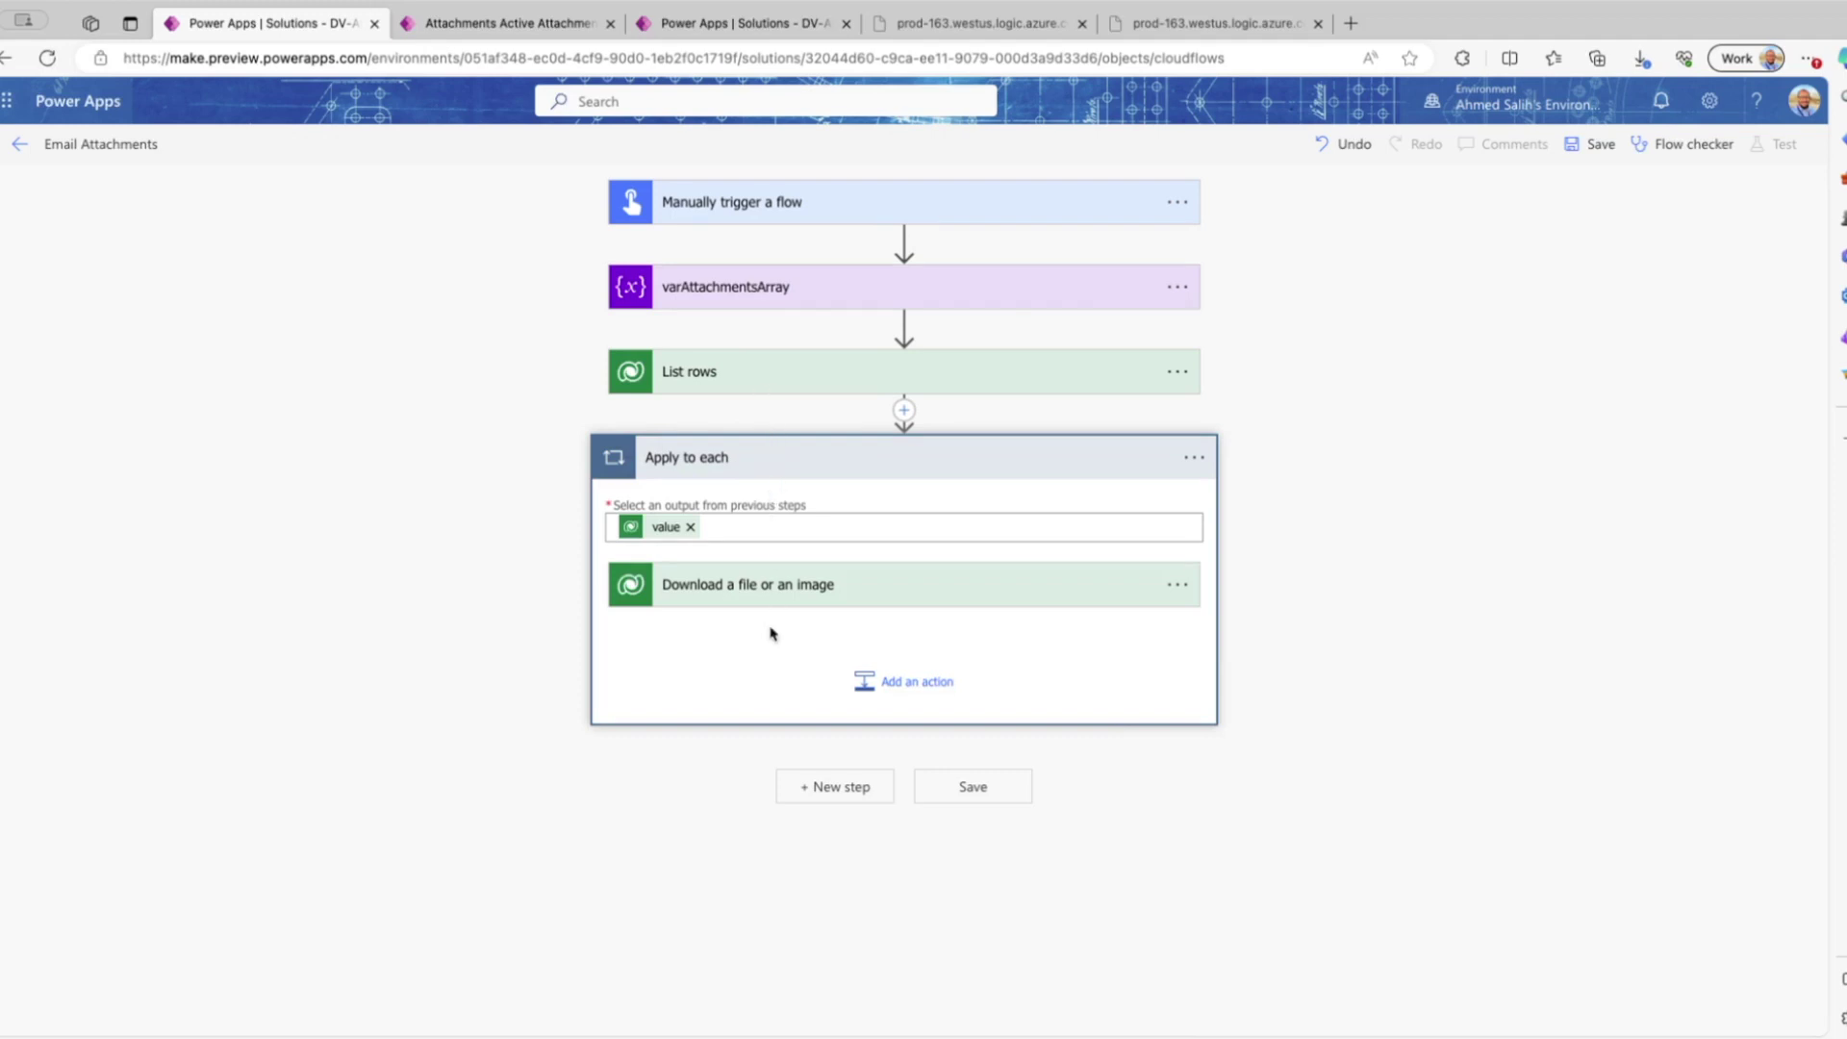
- Set the download step's column to AttachmentContent after checking the columns and records tabs
left_click(804, 589)
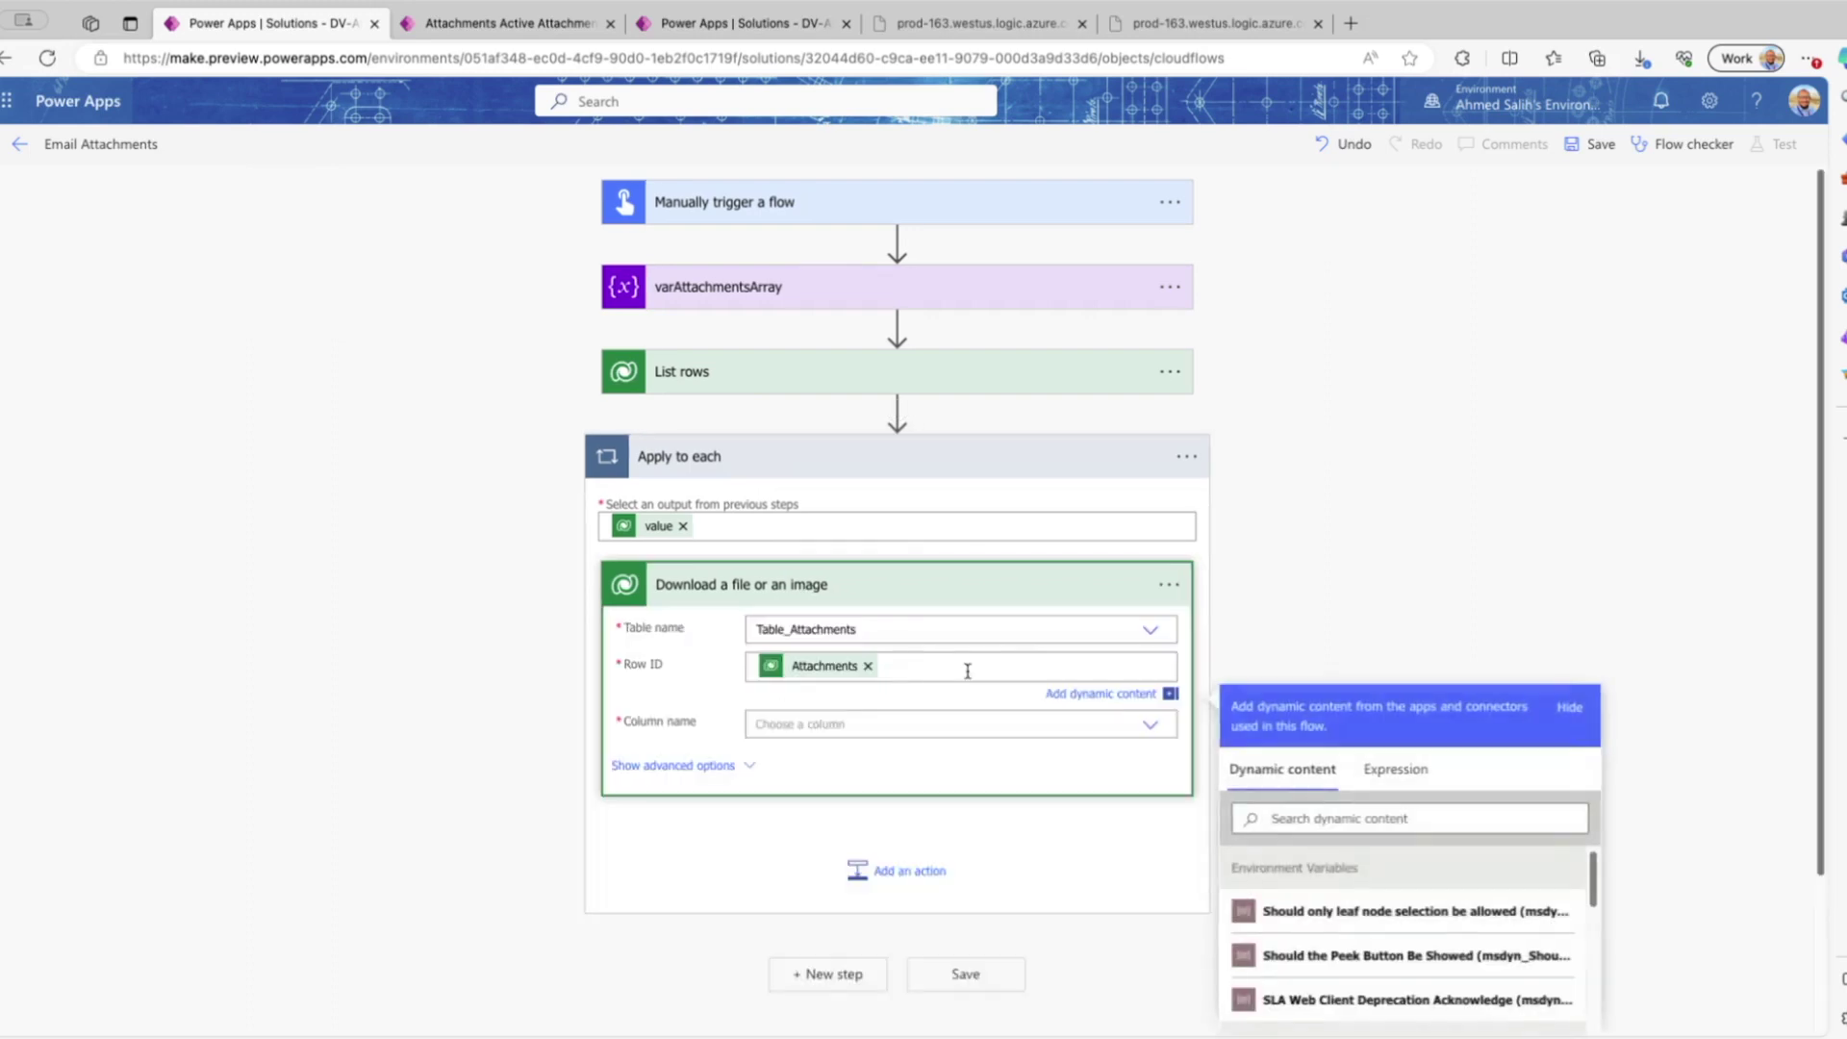
scroll(931, 590, "down", 2)
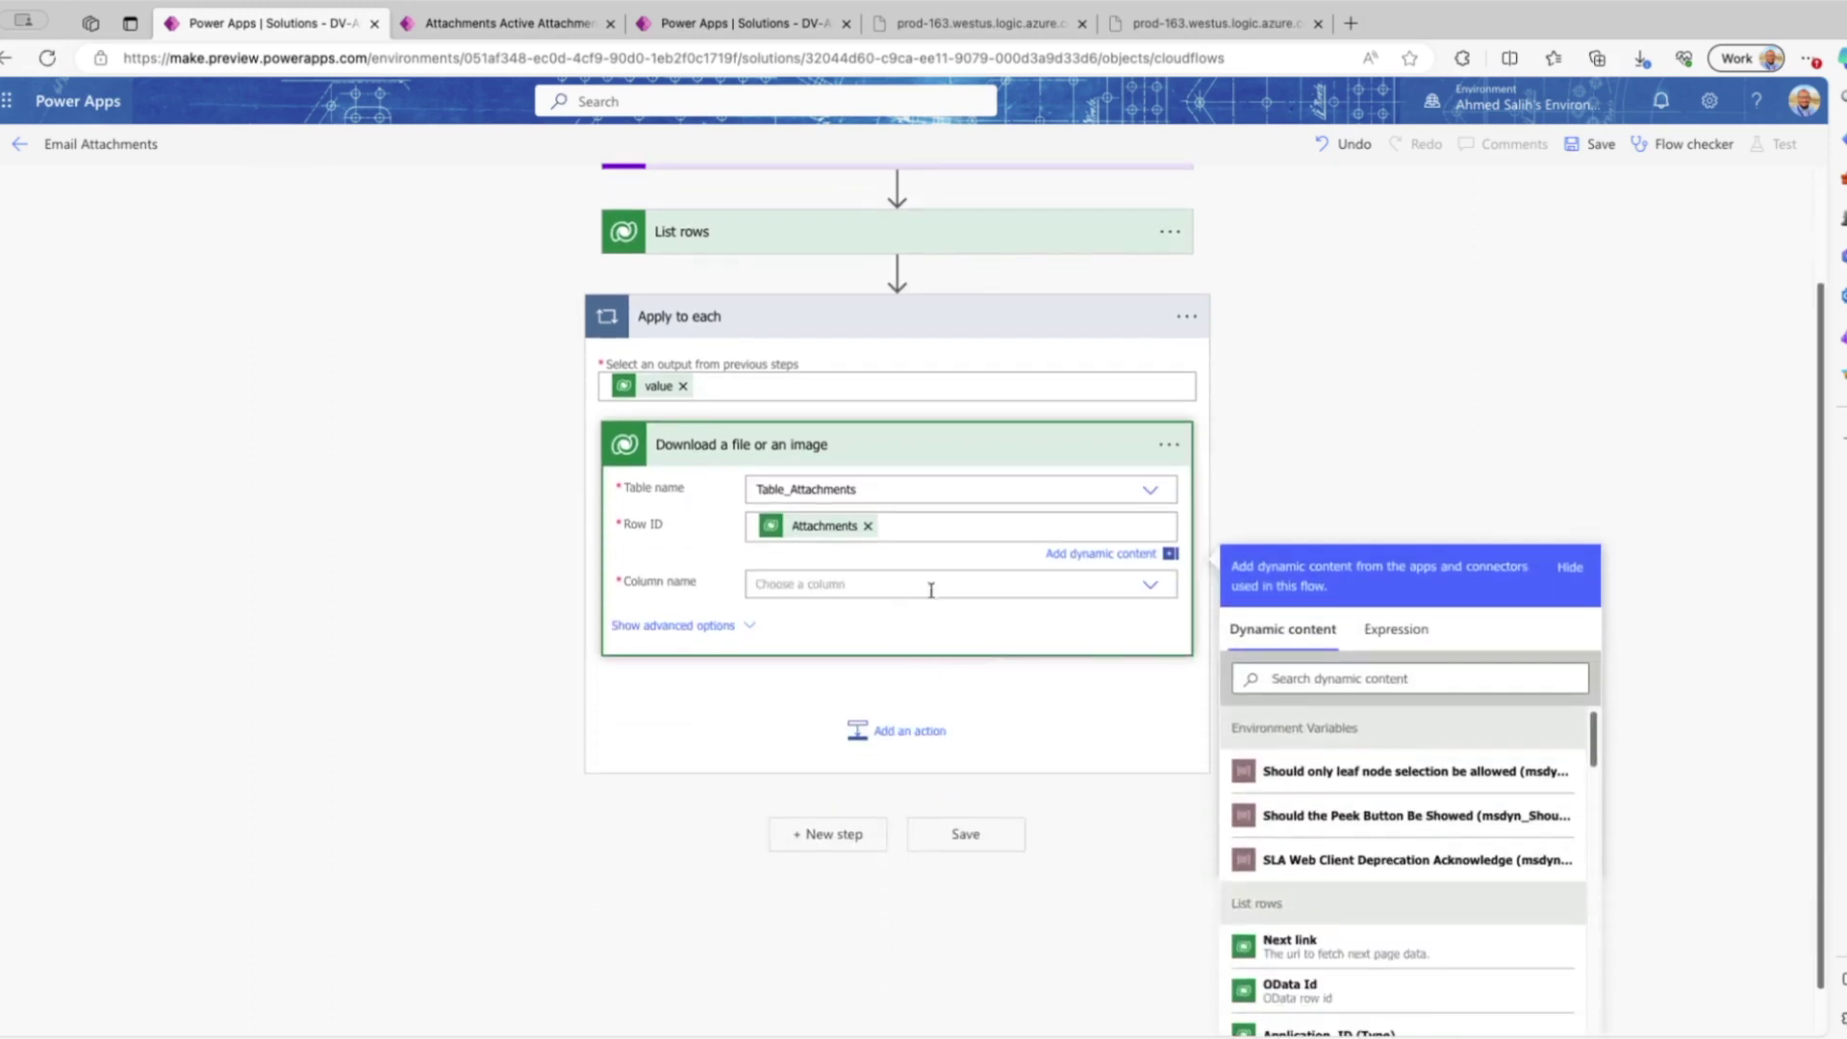
left_click(1149, 584)
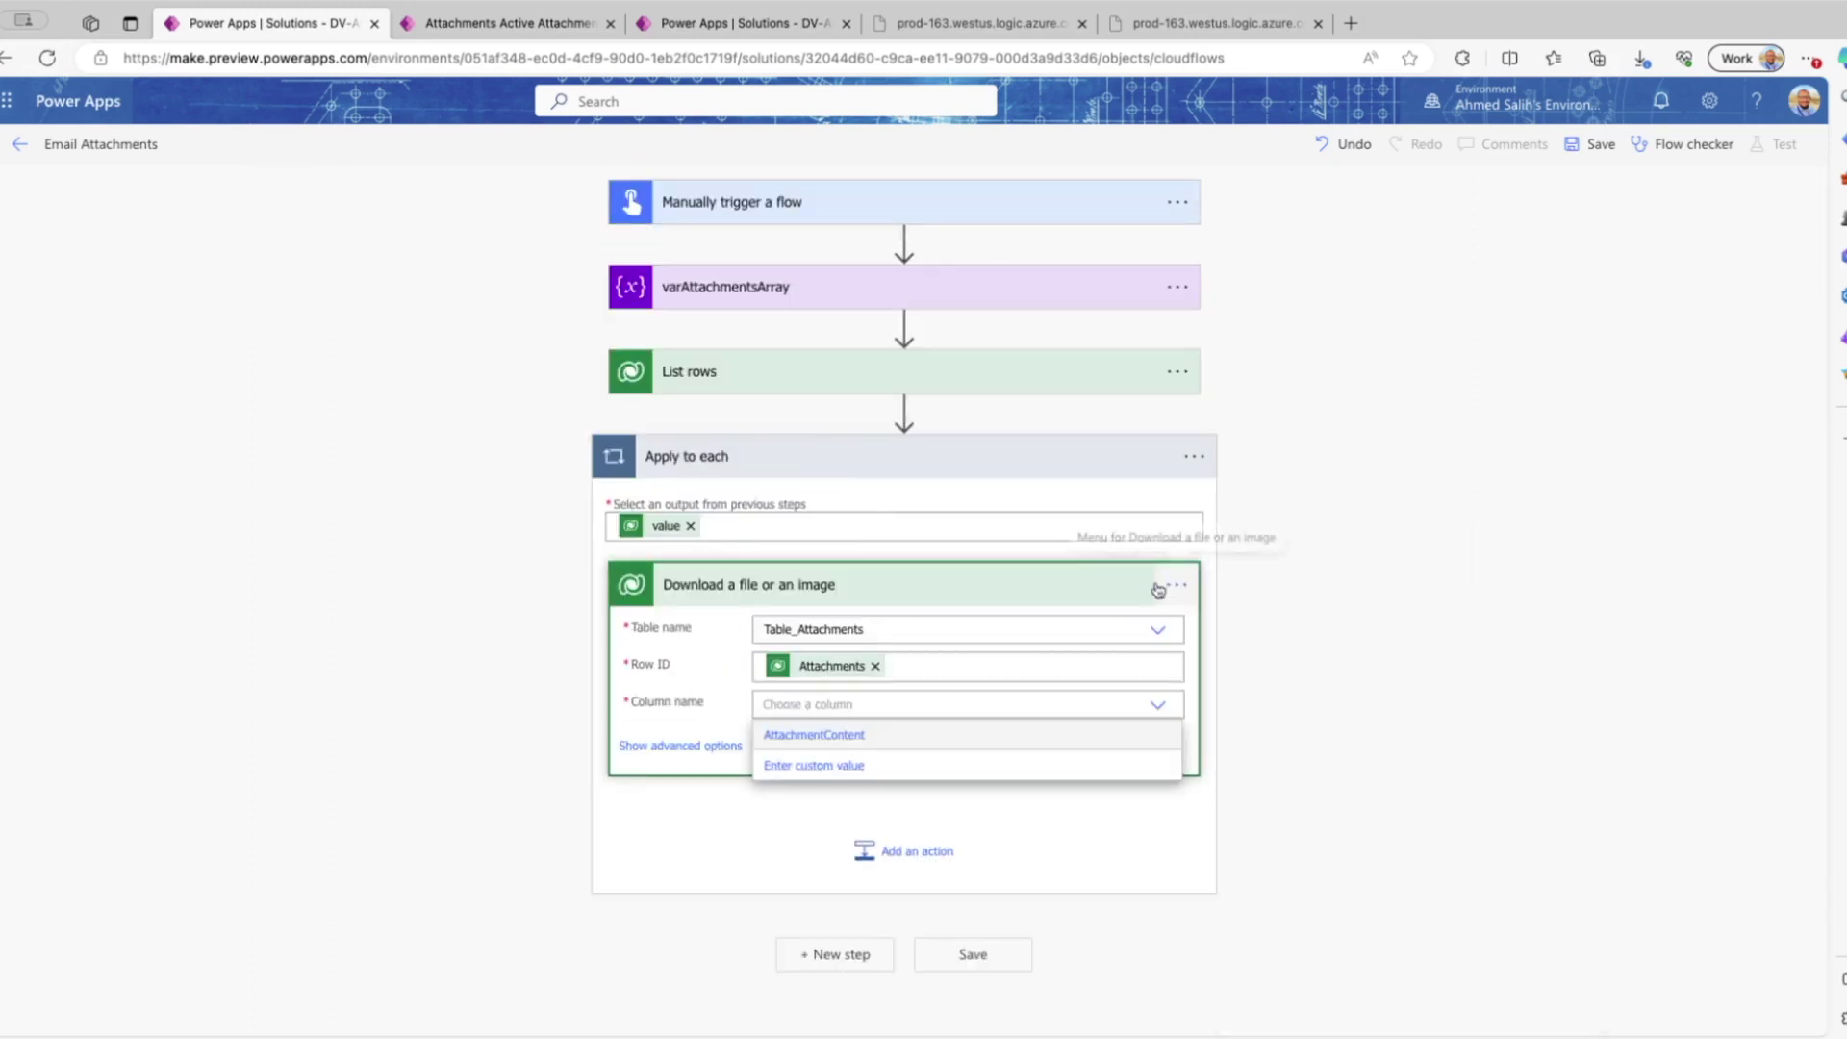
left_click(844, 738)
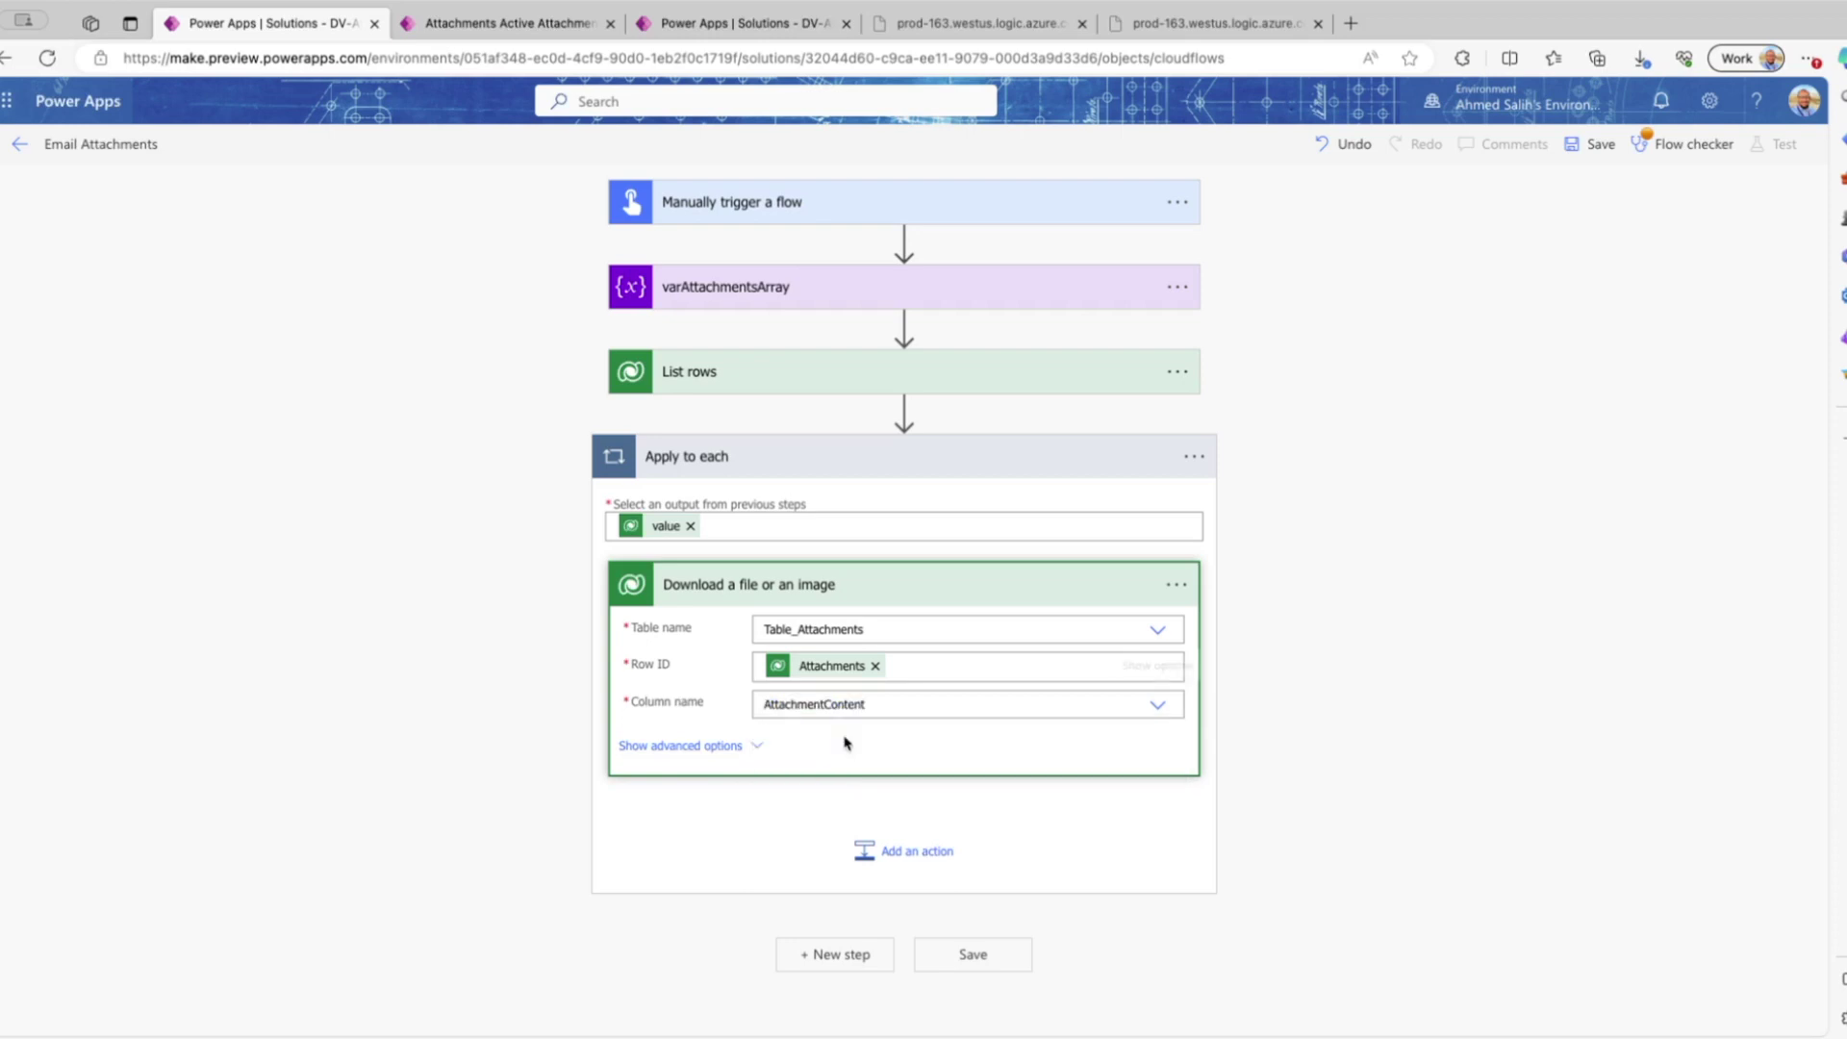
left_click(661, 26)
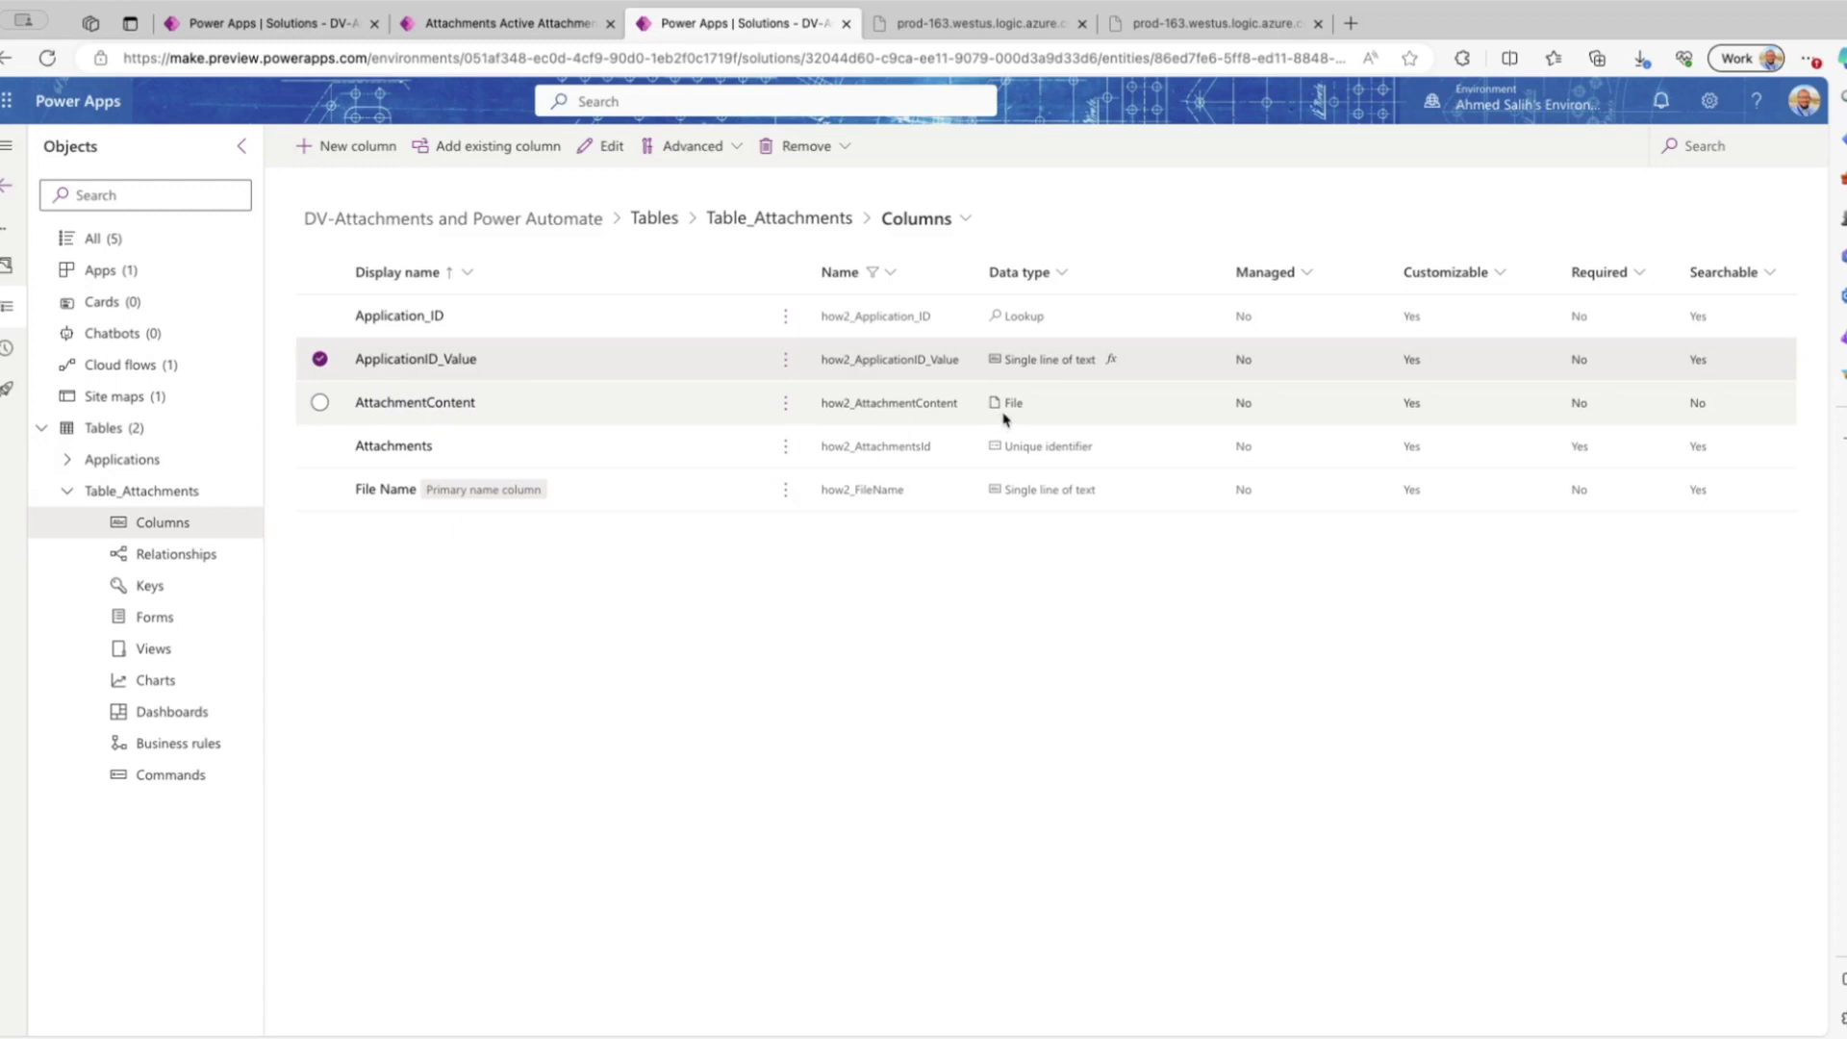
left_click(551, 39)
left_click(317, 25)
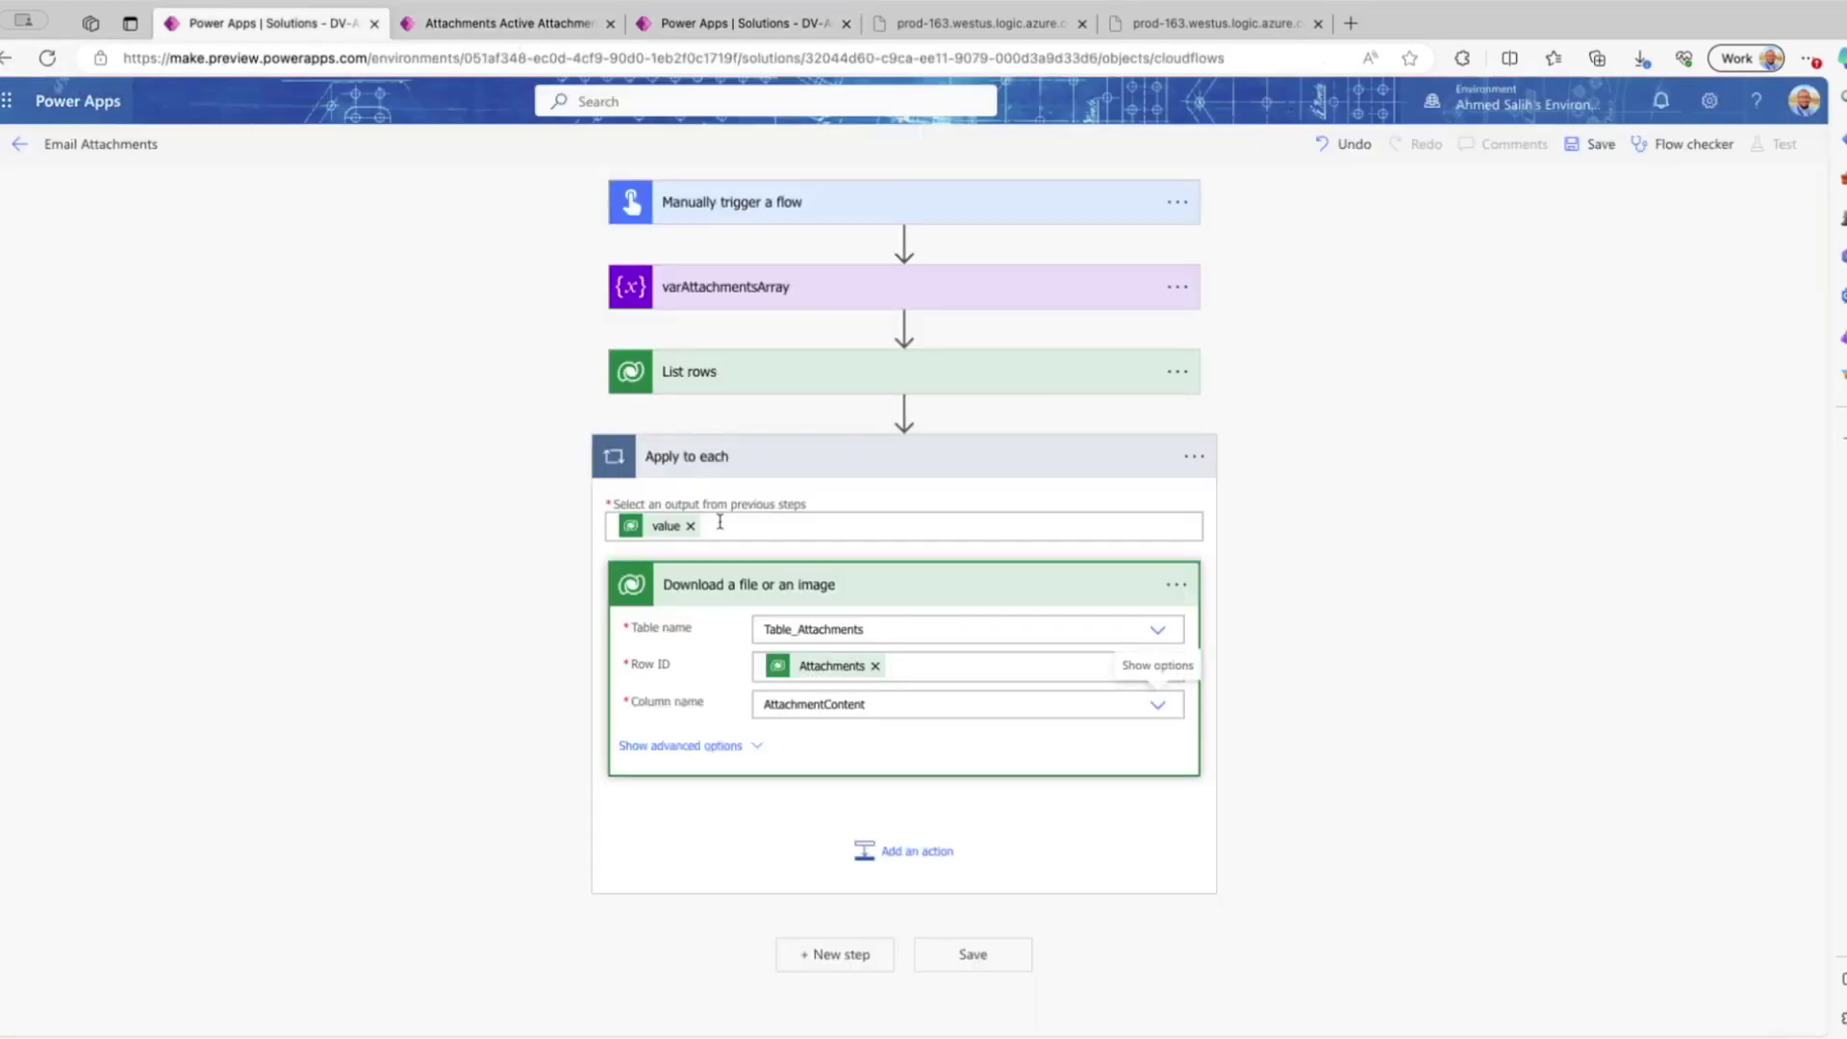
left_click(910, 852)
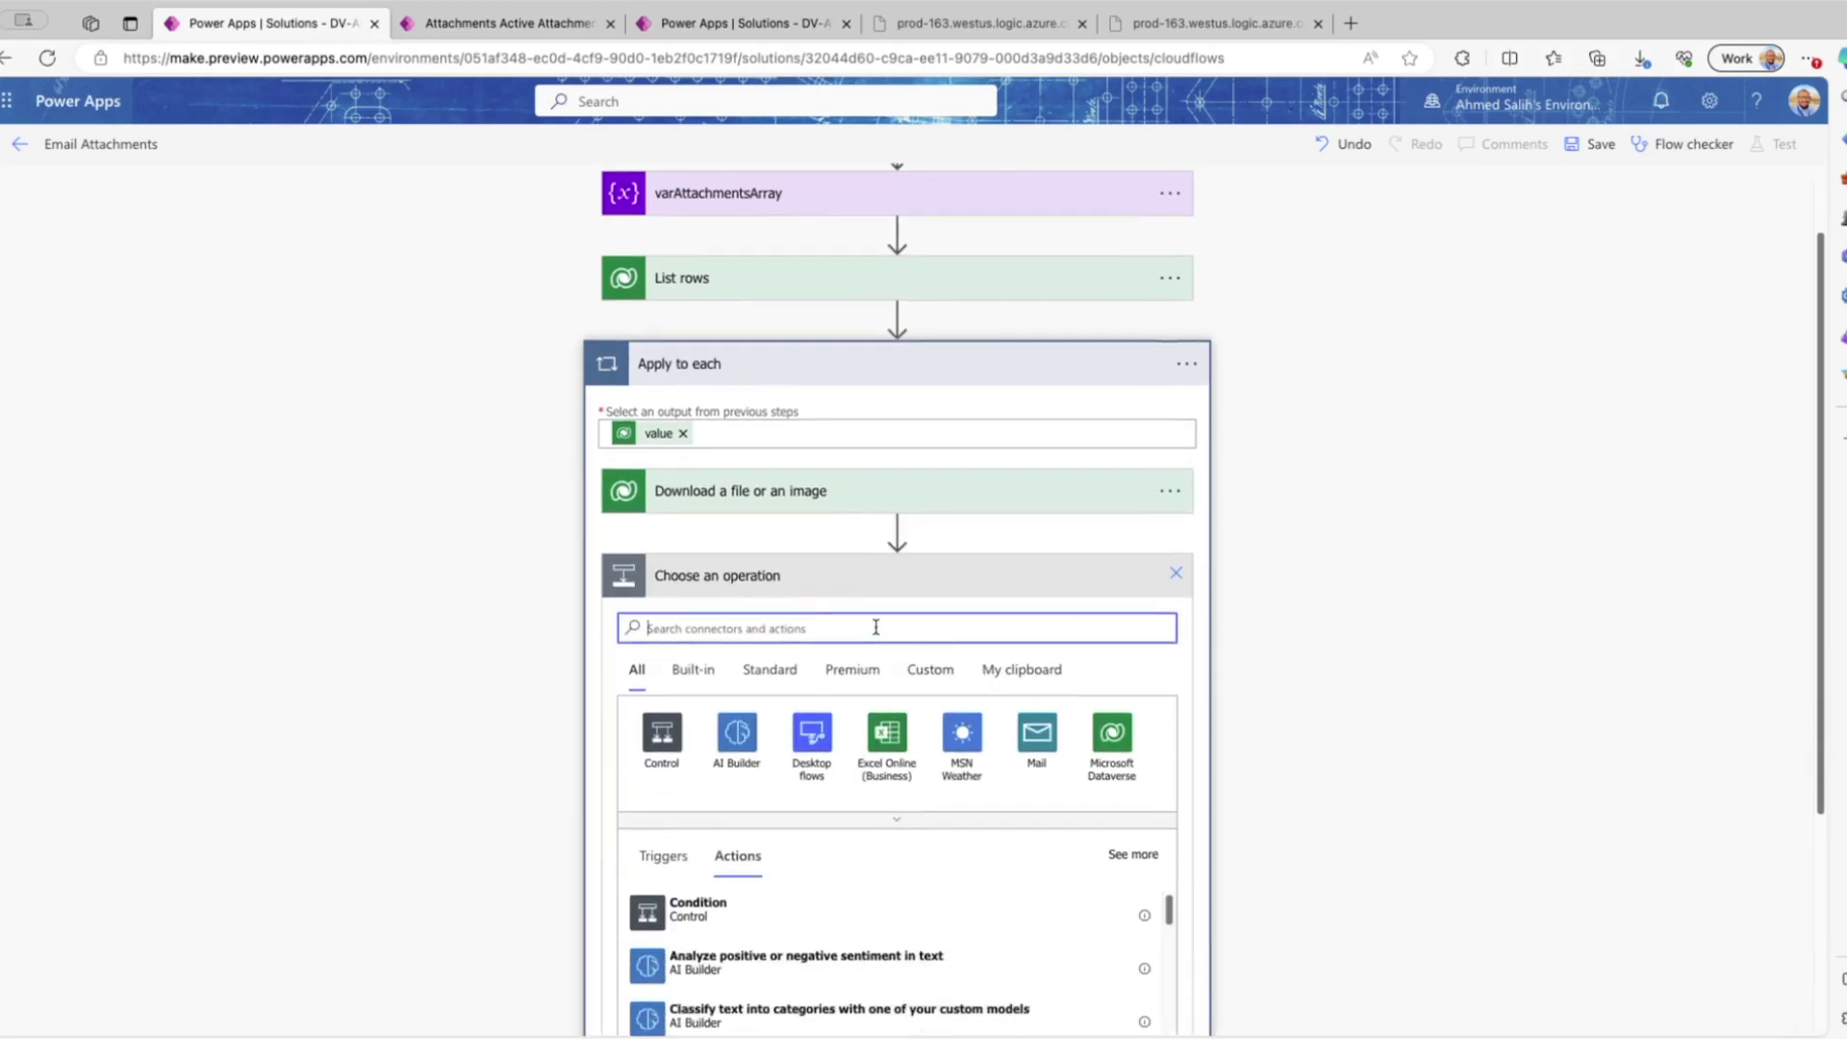
- Add a Compose action inside the loop and rename it Attachments
type("com")
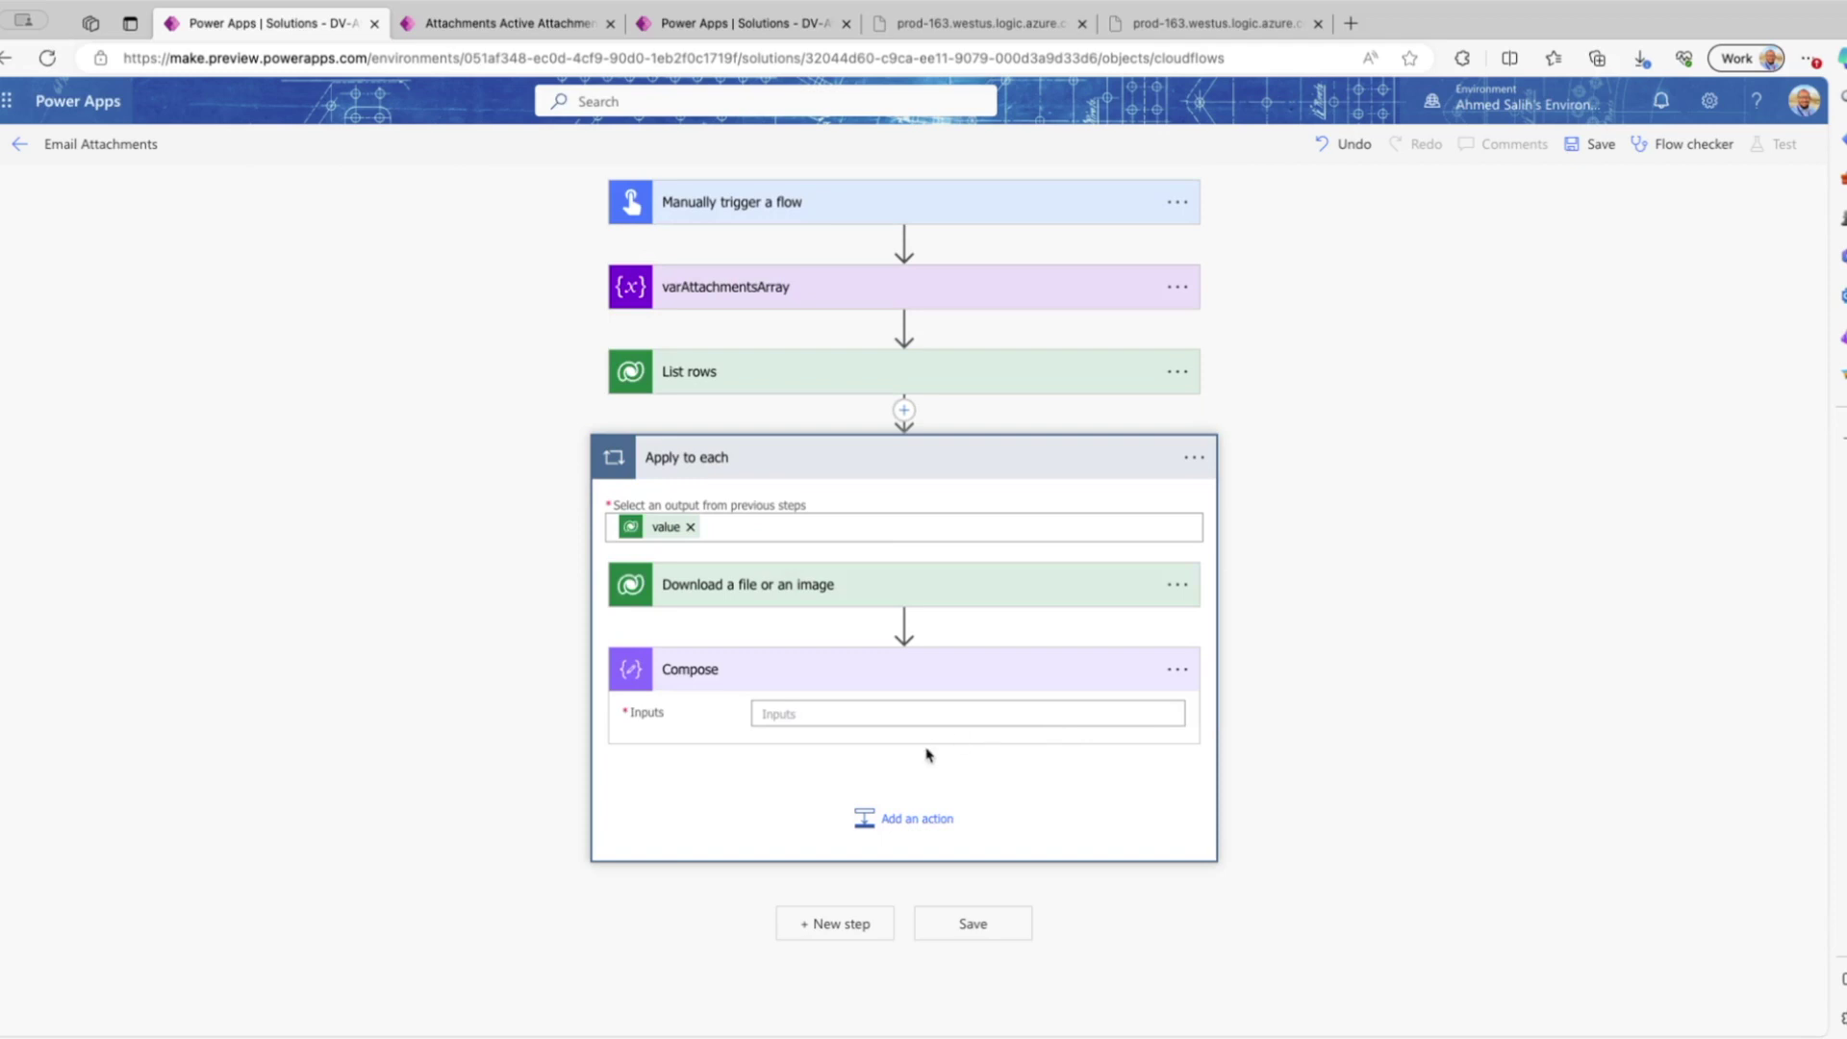
left_click(1176, 670)
left_click(1228, 703)
type("Attachments")
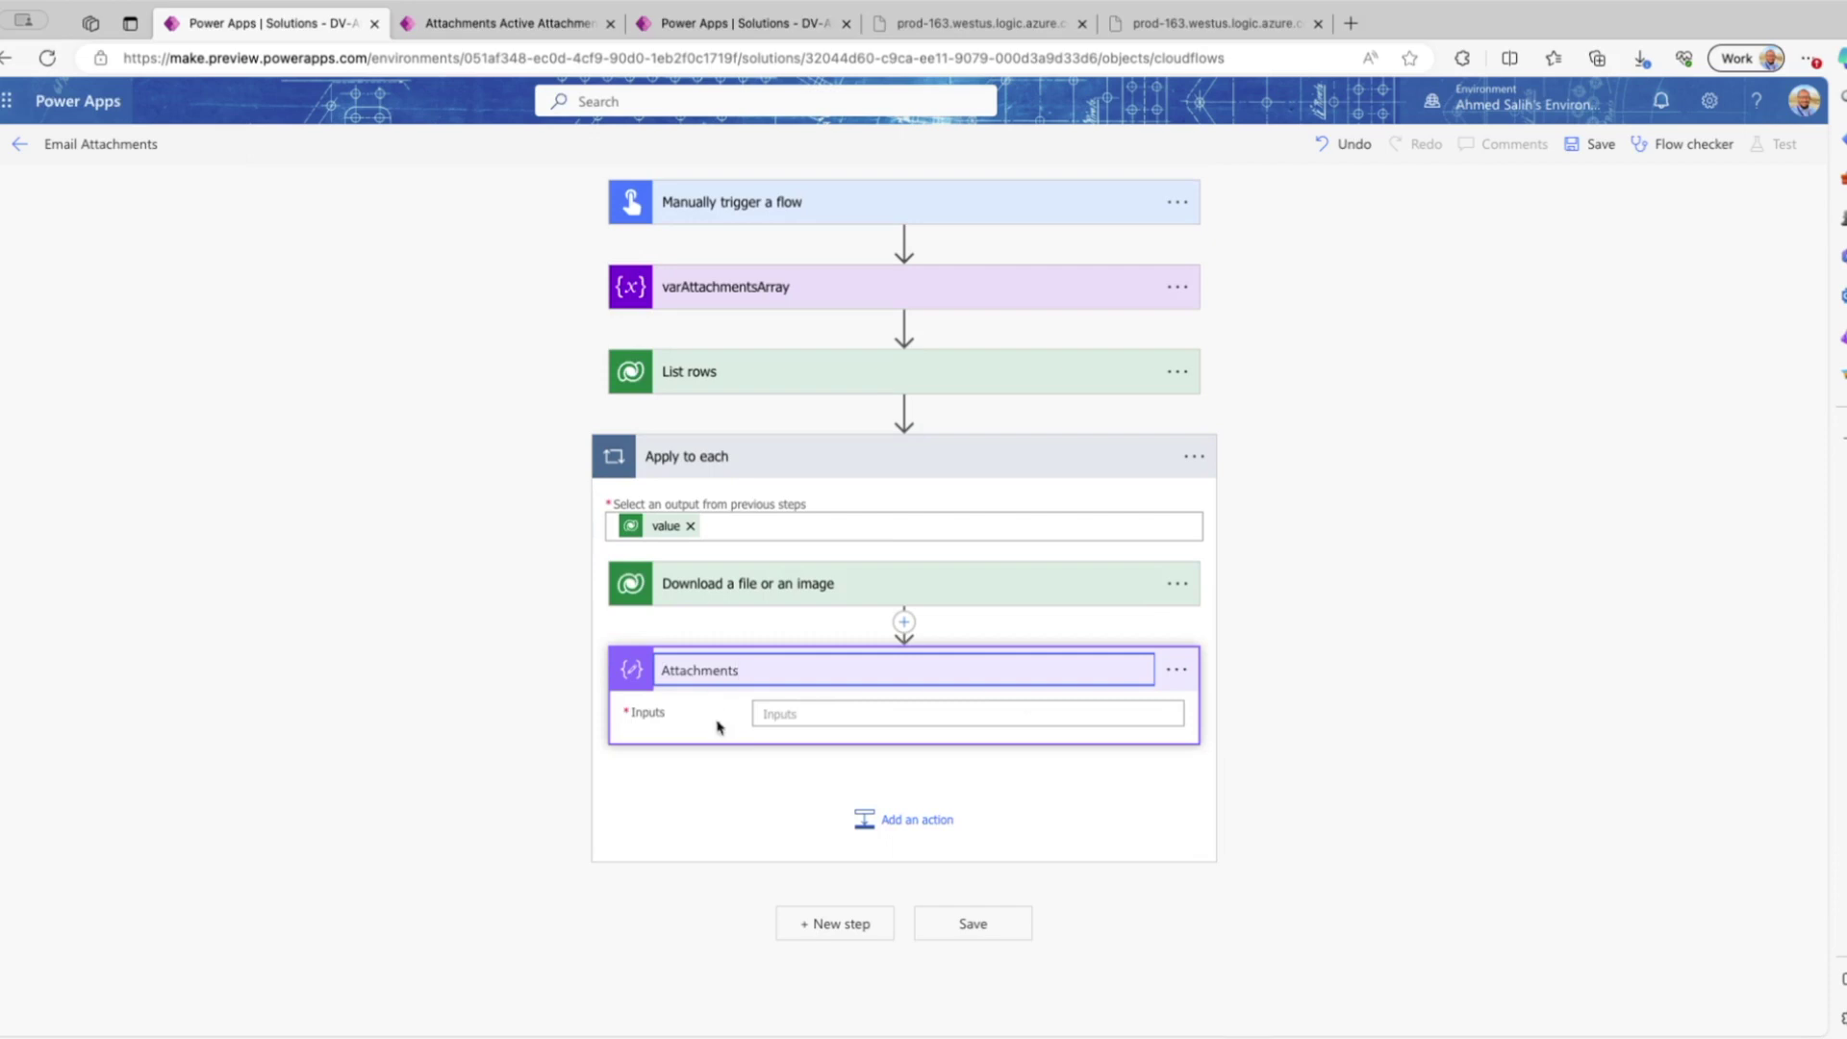
left_click(769, 714)
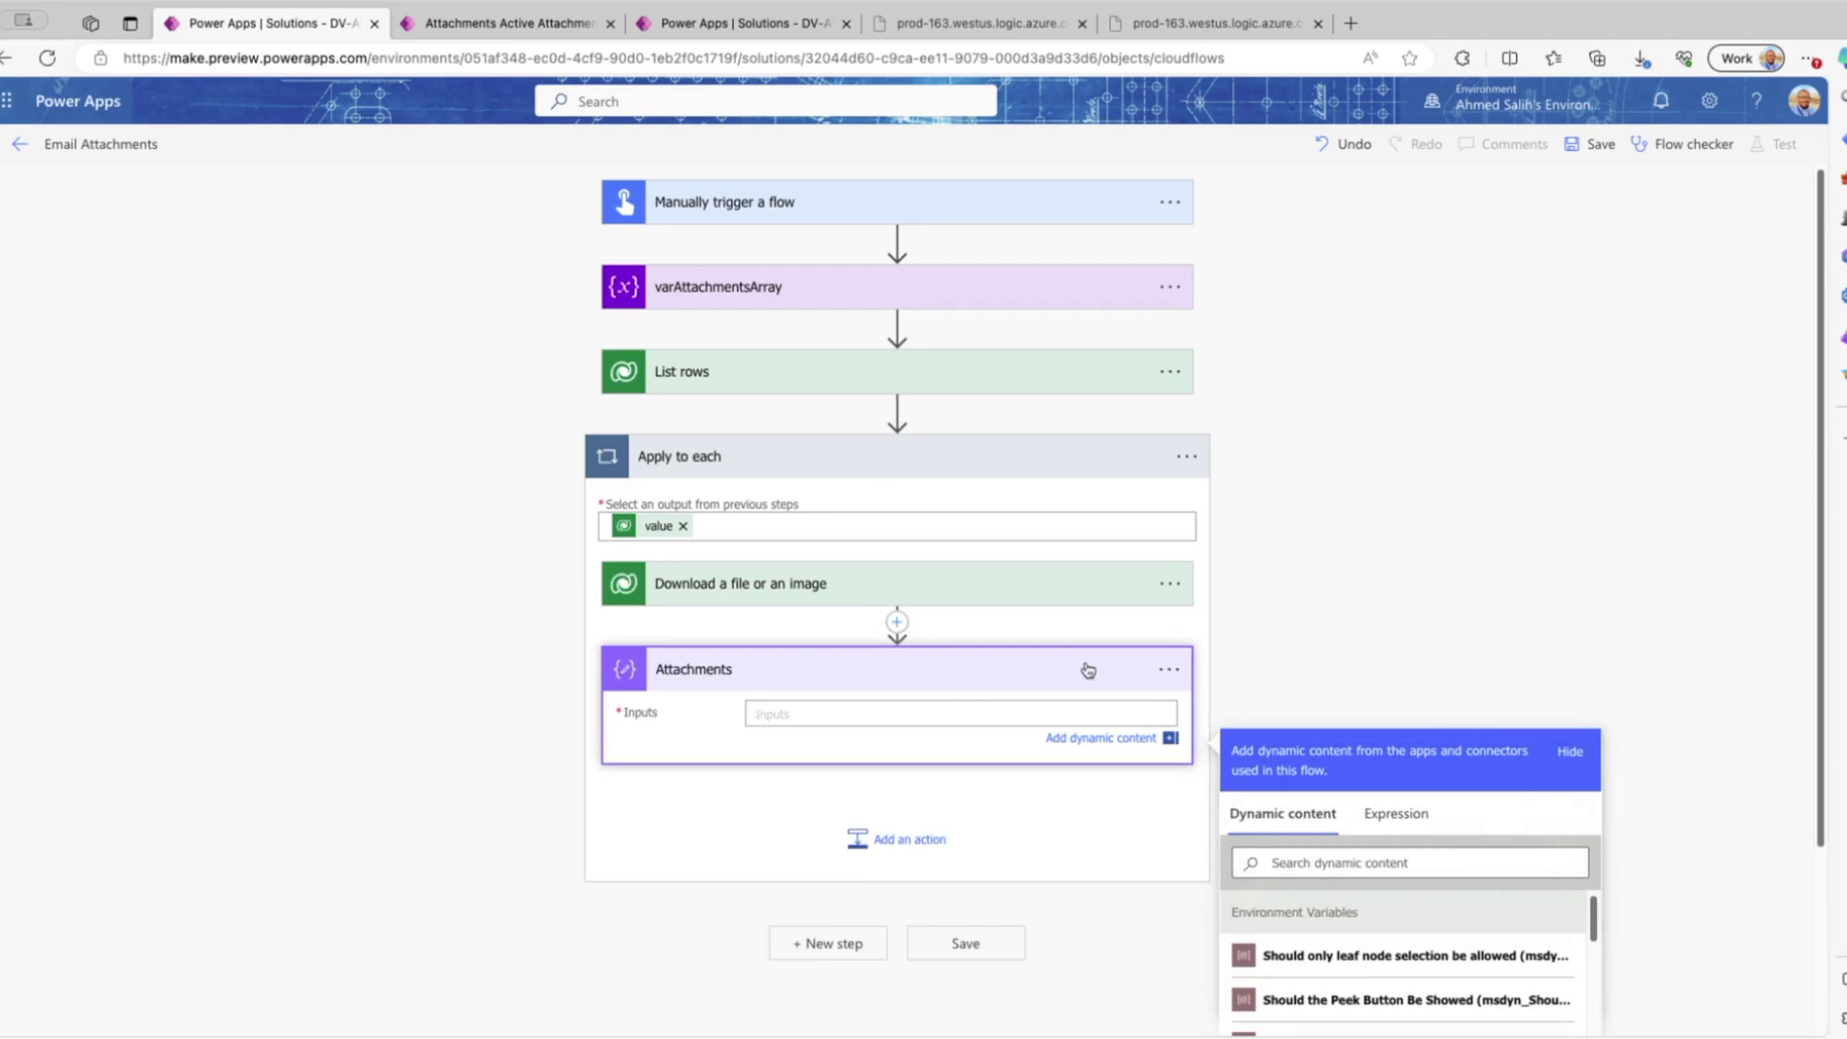
scroll(1087, 671, "down", 3)
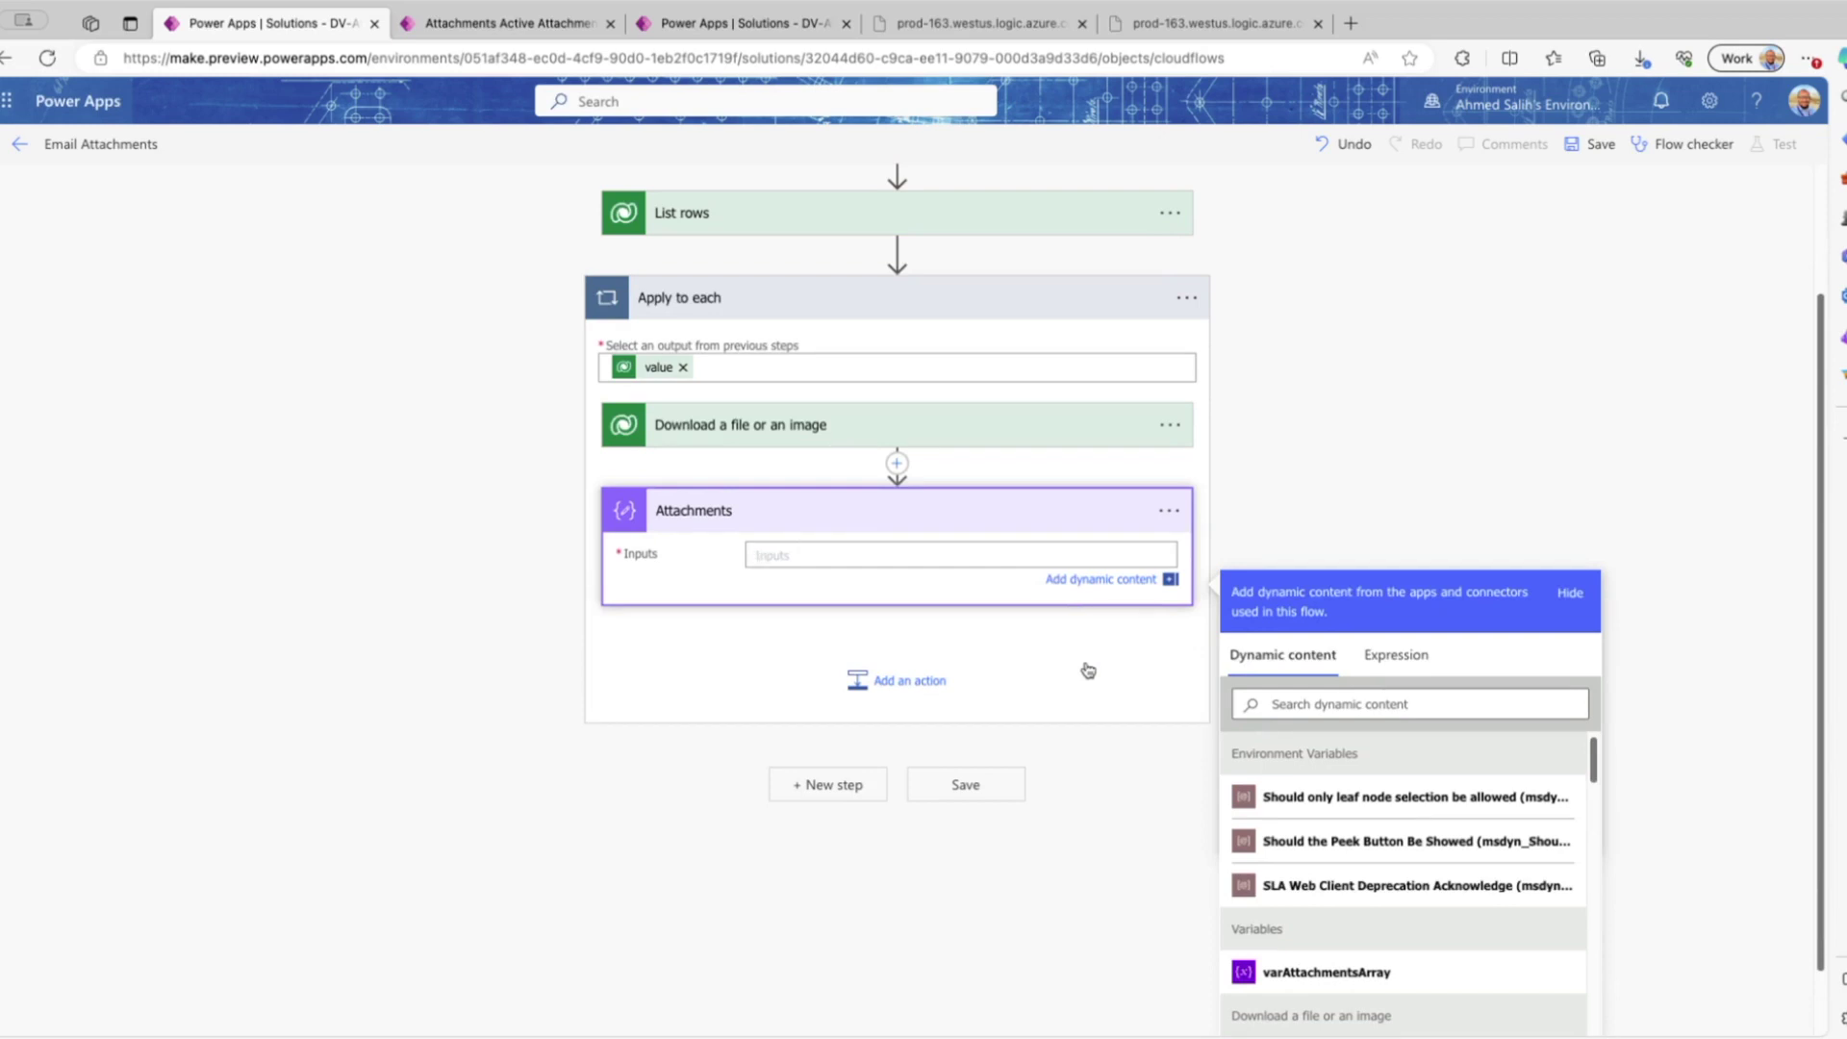
- Add a Send an email (V2) step after the loop and show its advanced options
left_click(841, 797)
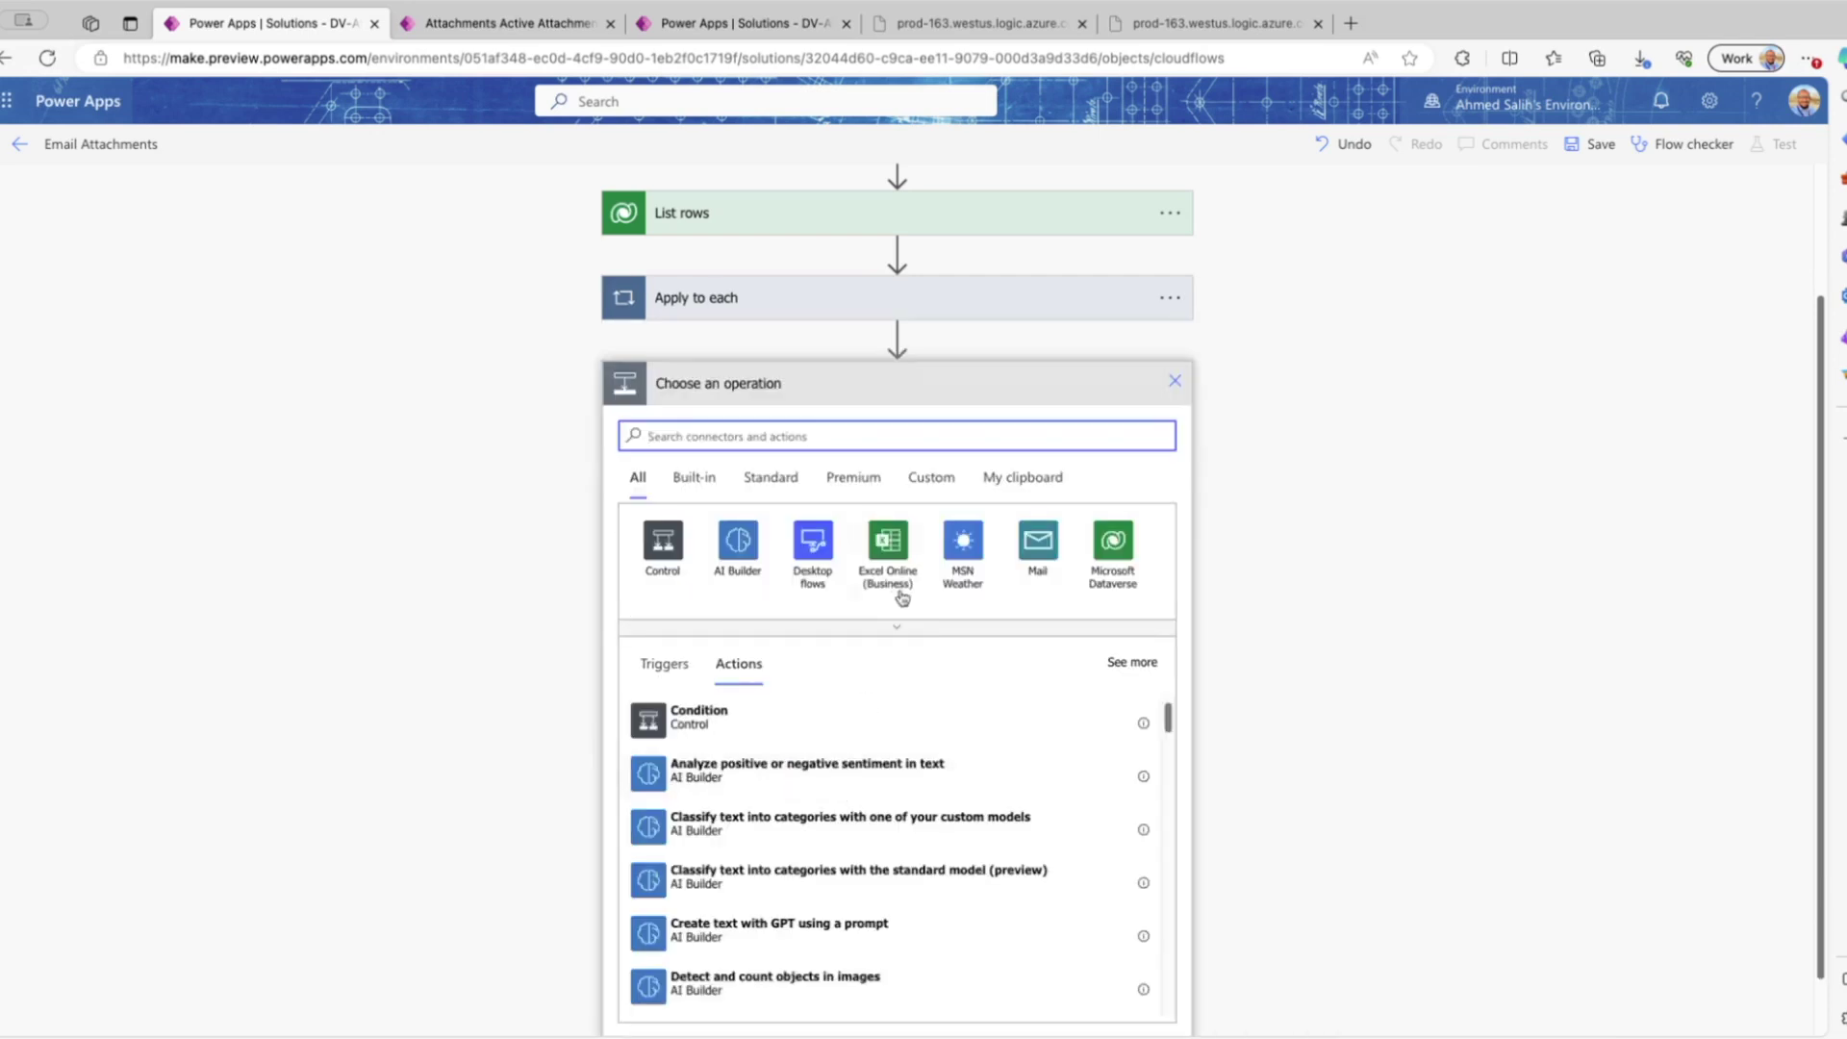
type("send email")
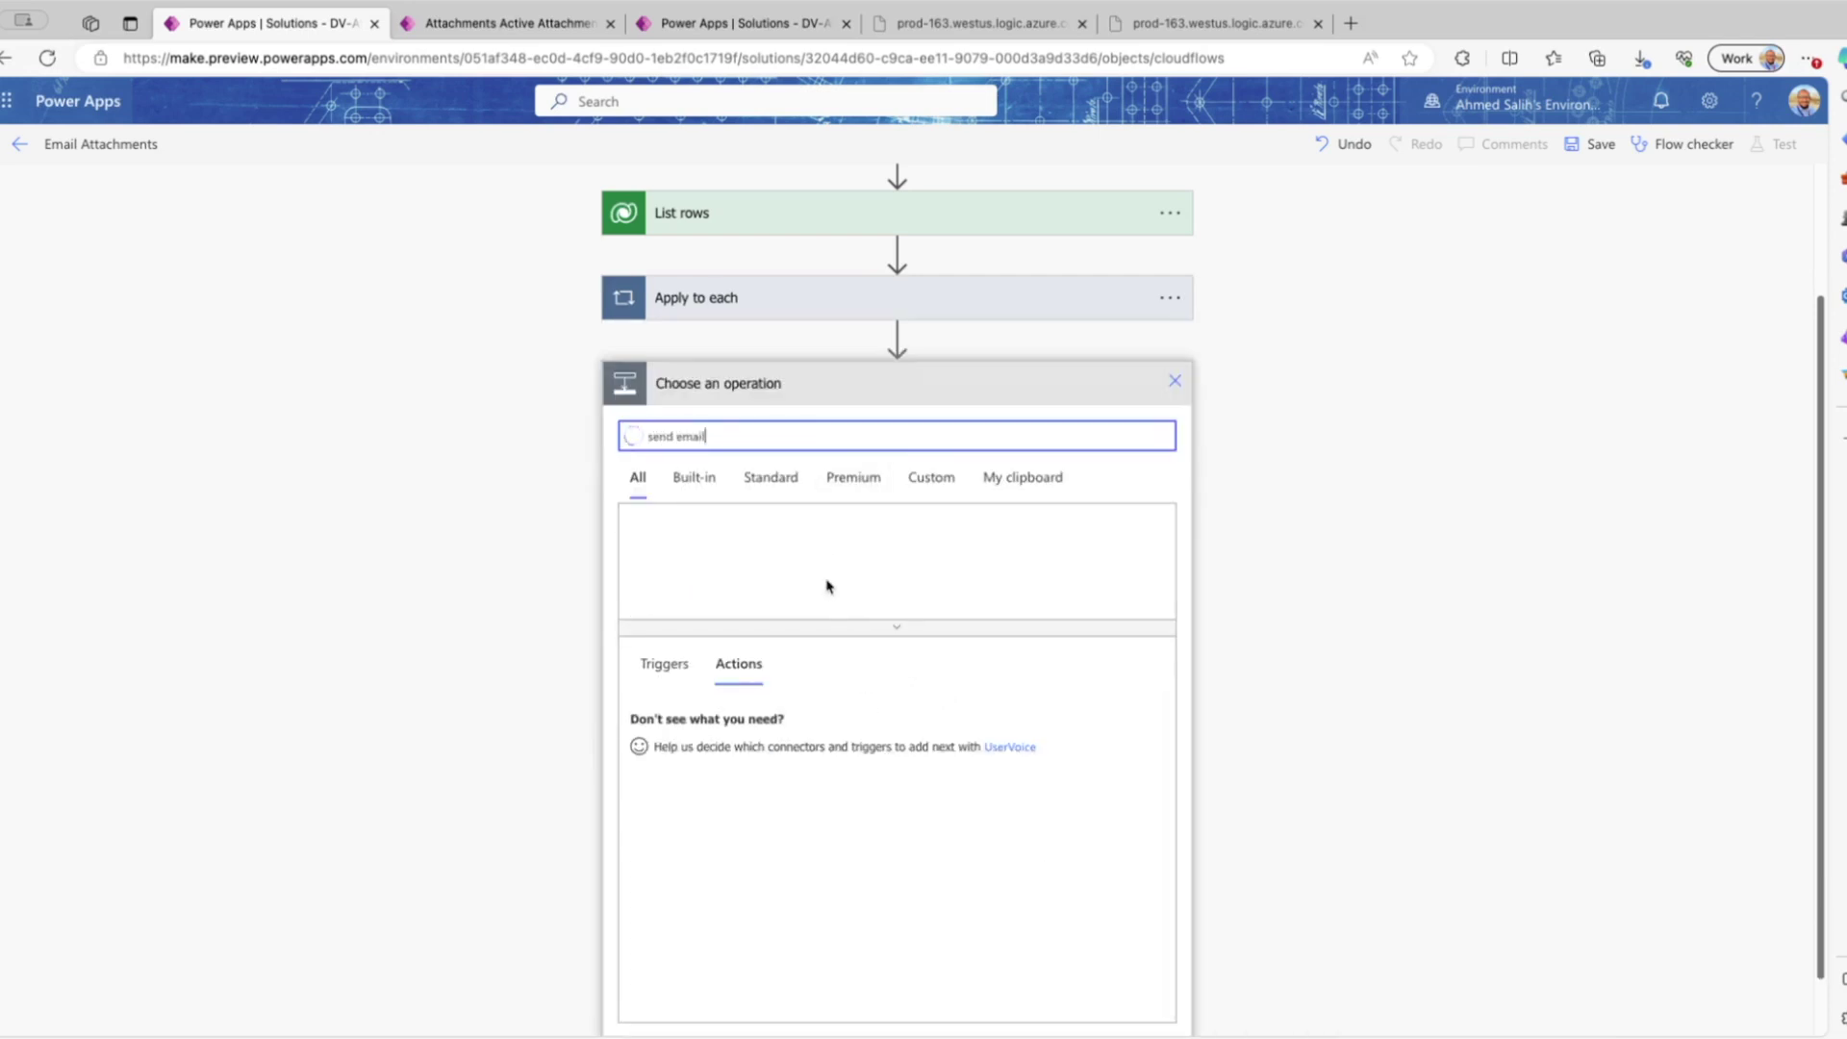
left_click(724, 775)
left_click(719, 746)
scroll(810, 766, "down", 3)
- Enter sample attachment name and content, then switch Attachments to JSON array input
left_click(727, 664)
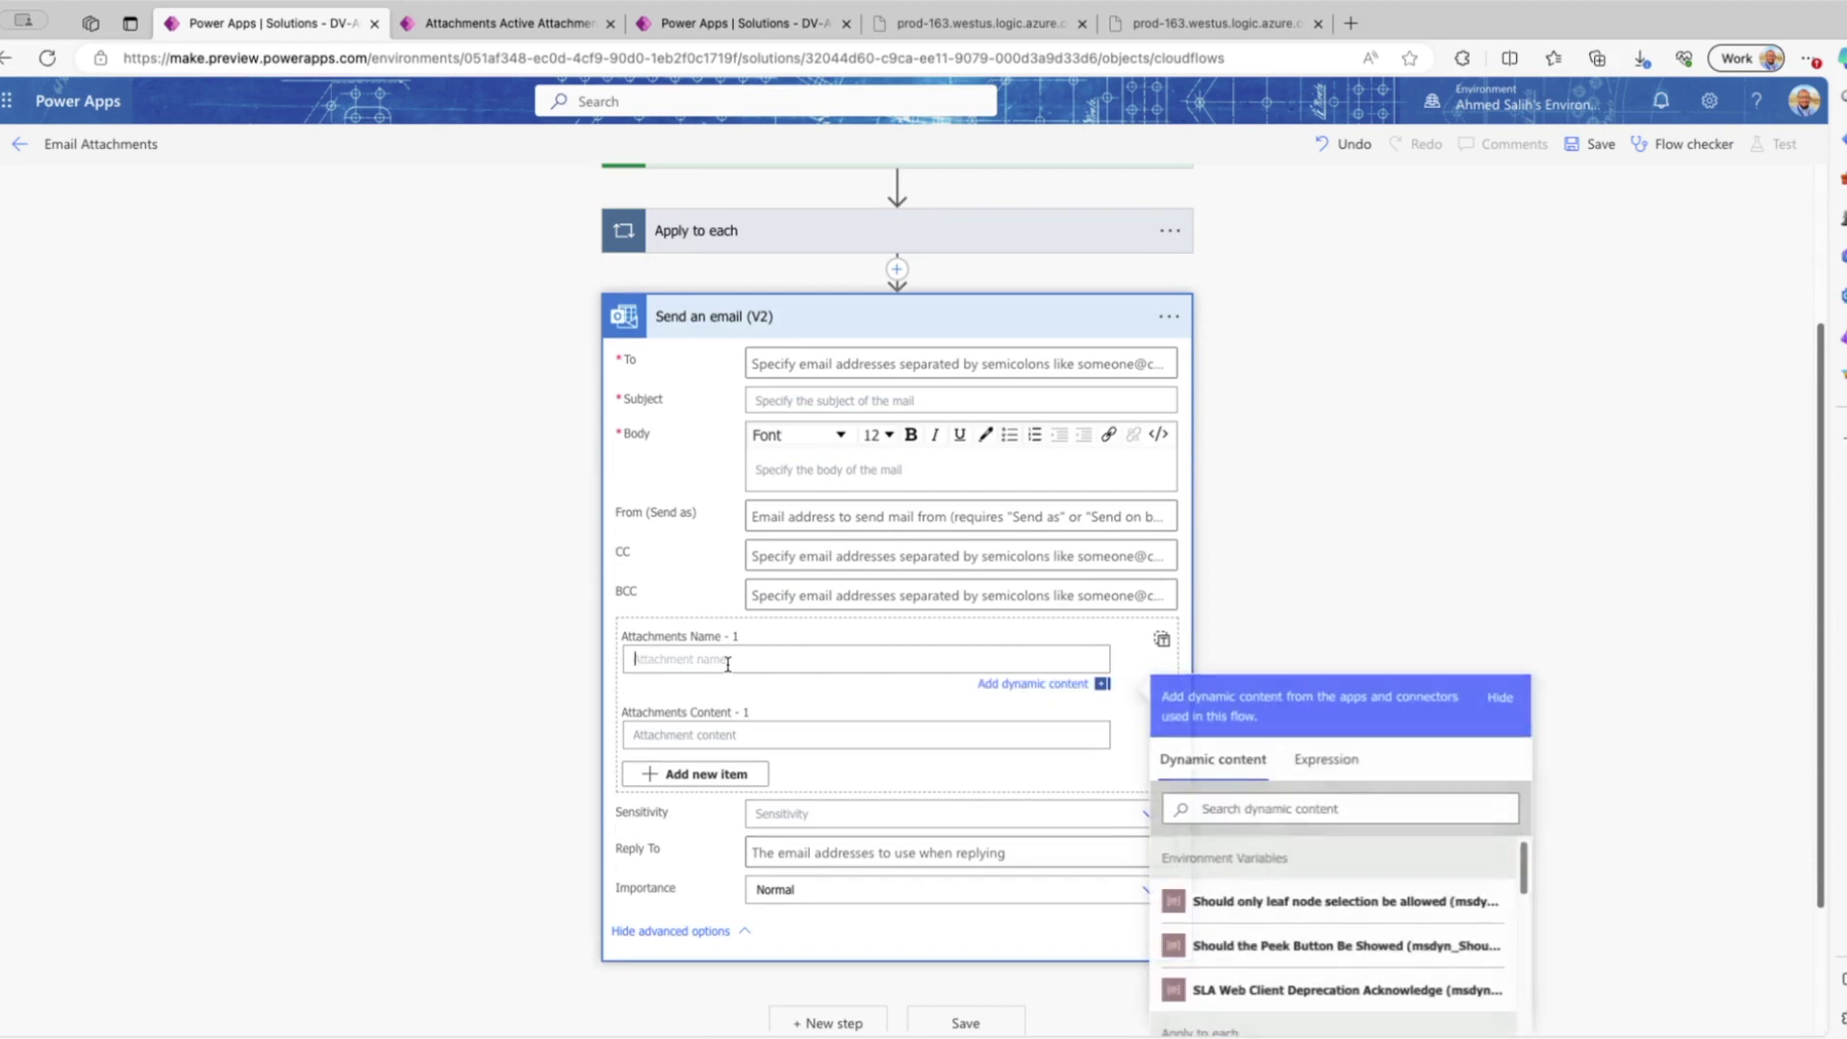
type("sasfasf")
left_click(718, 733)
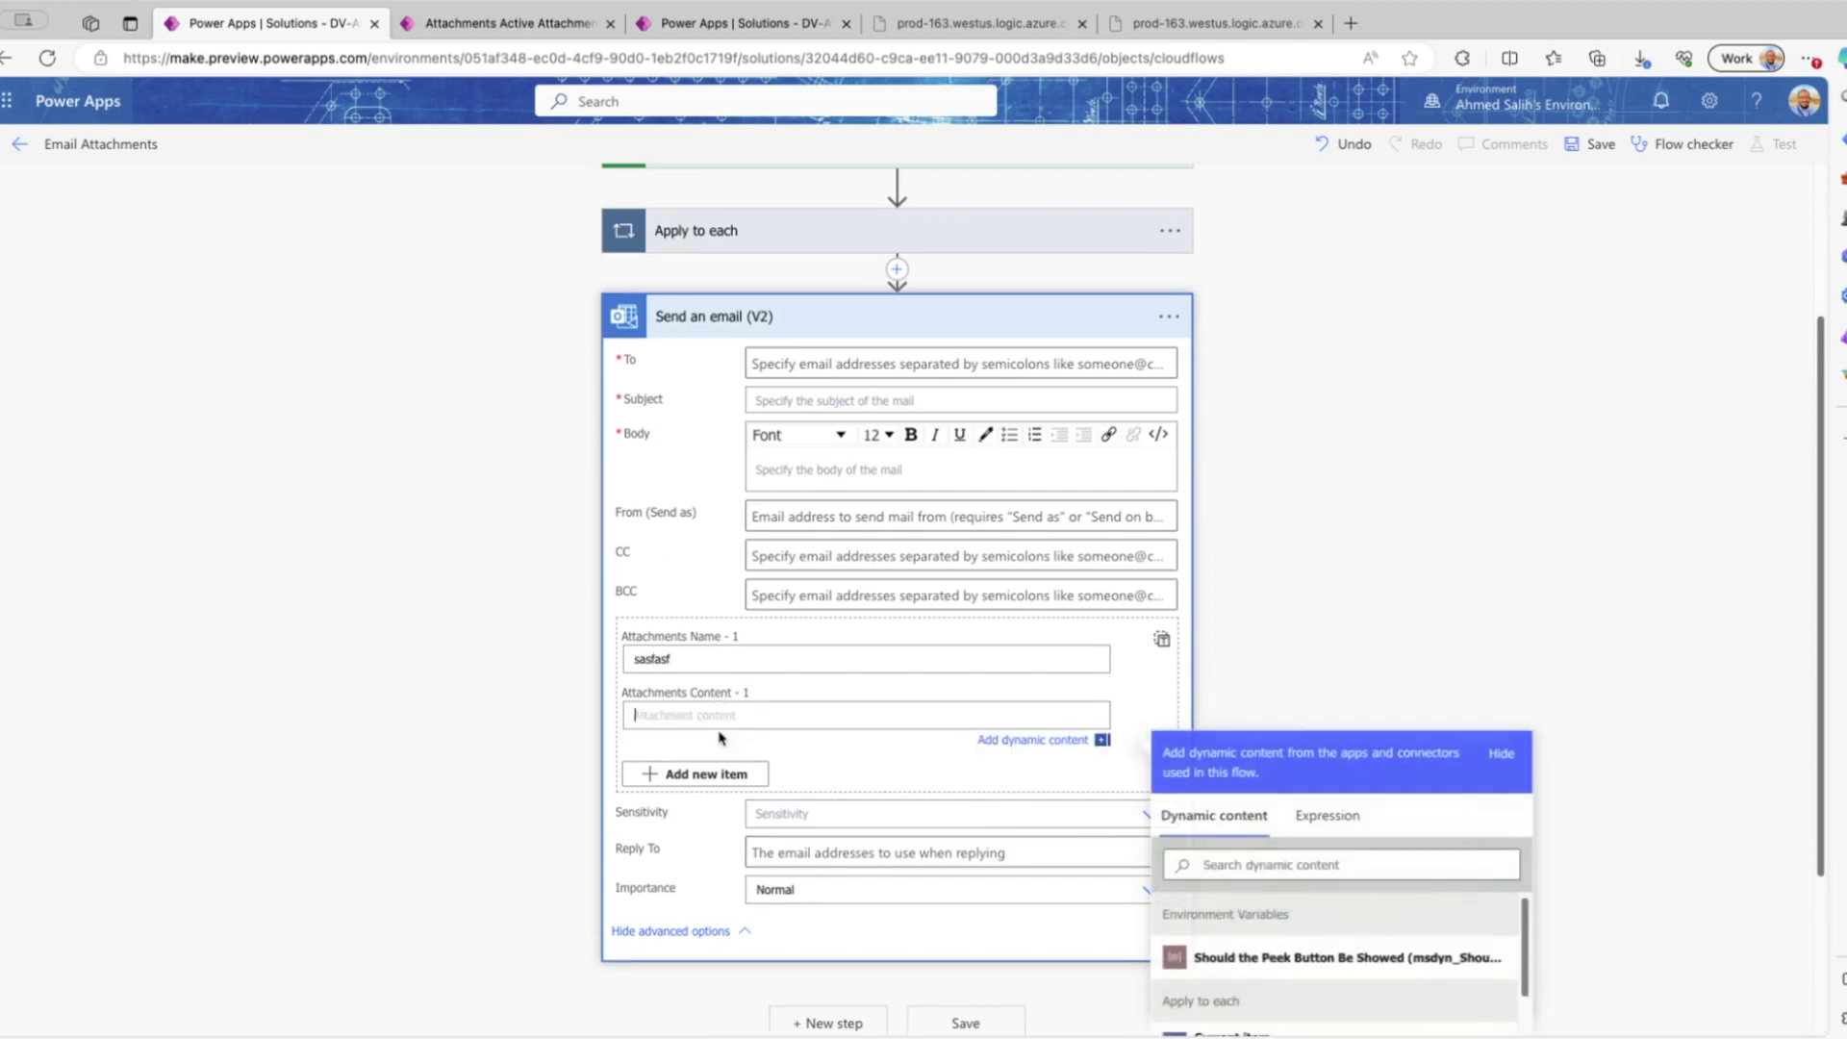
type("asfasfsf")
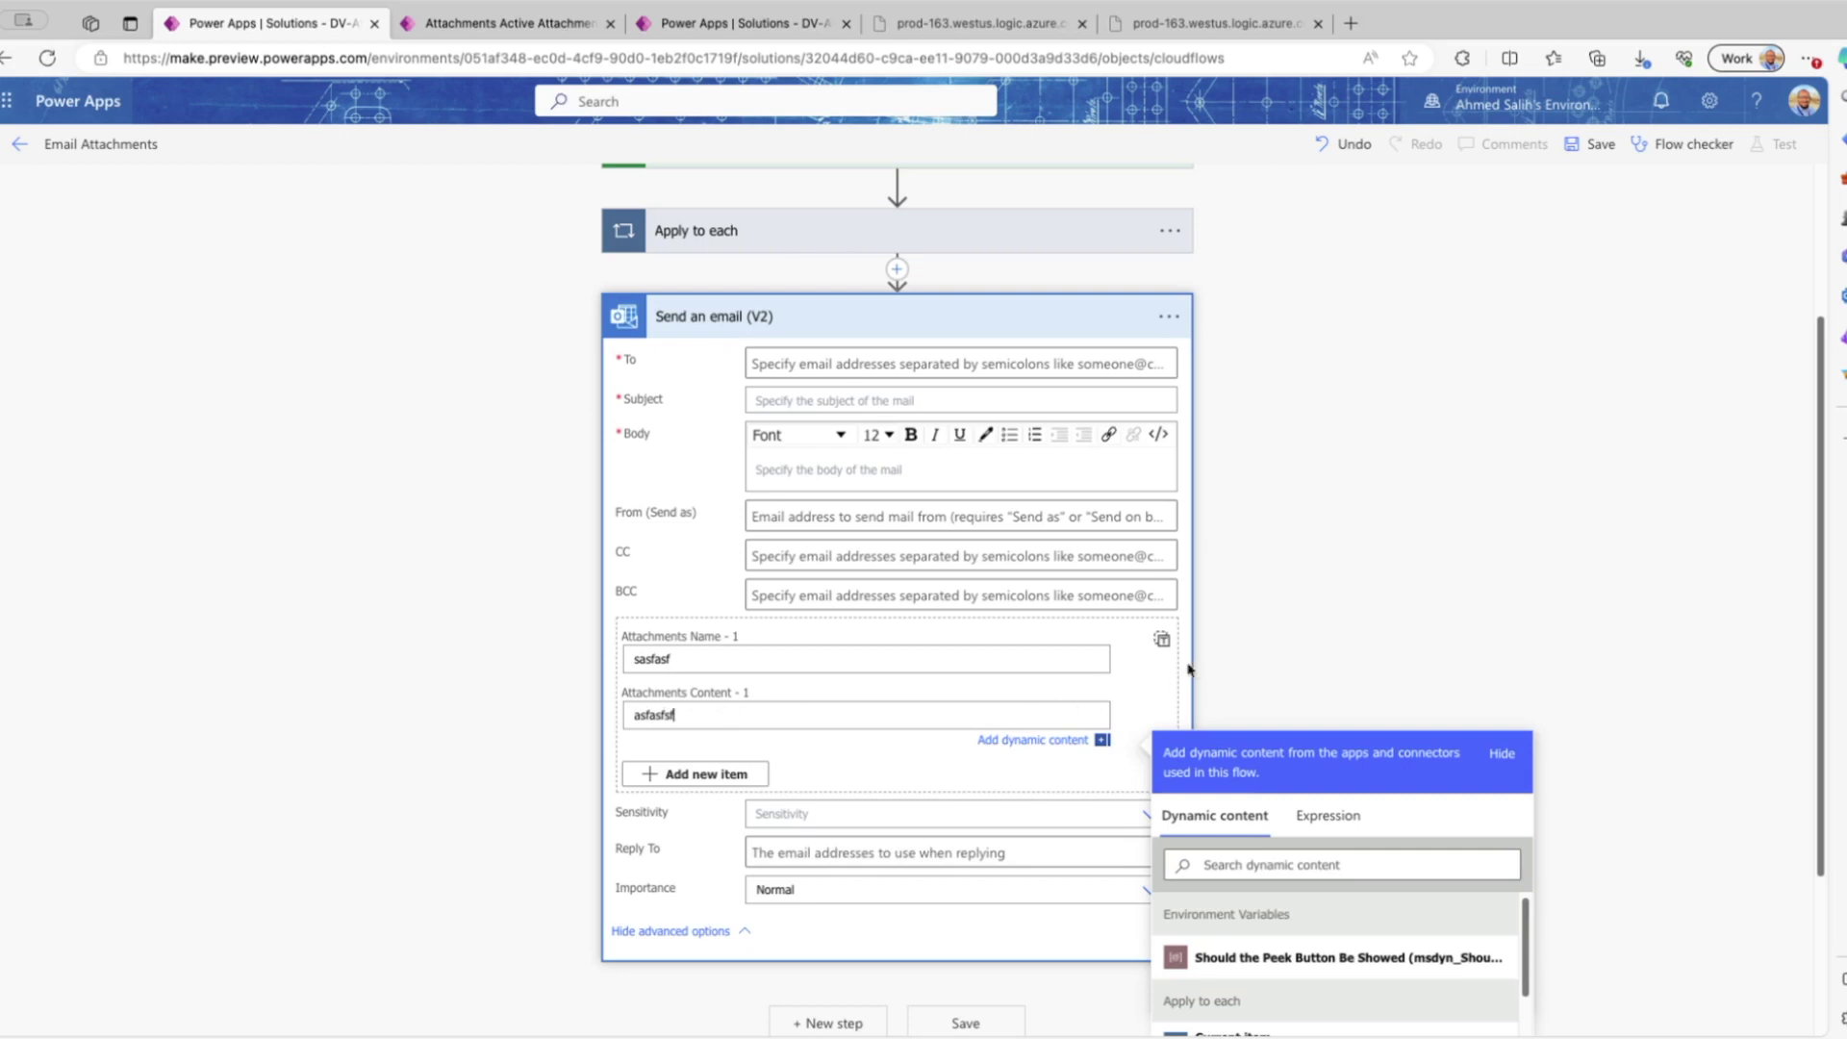
left_click(1161, 641)
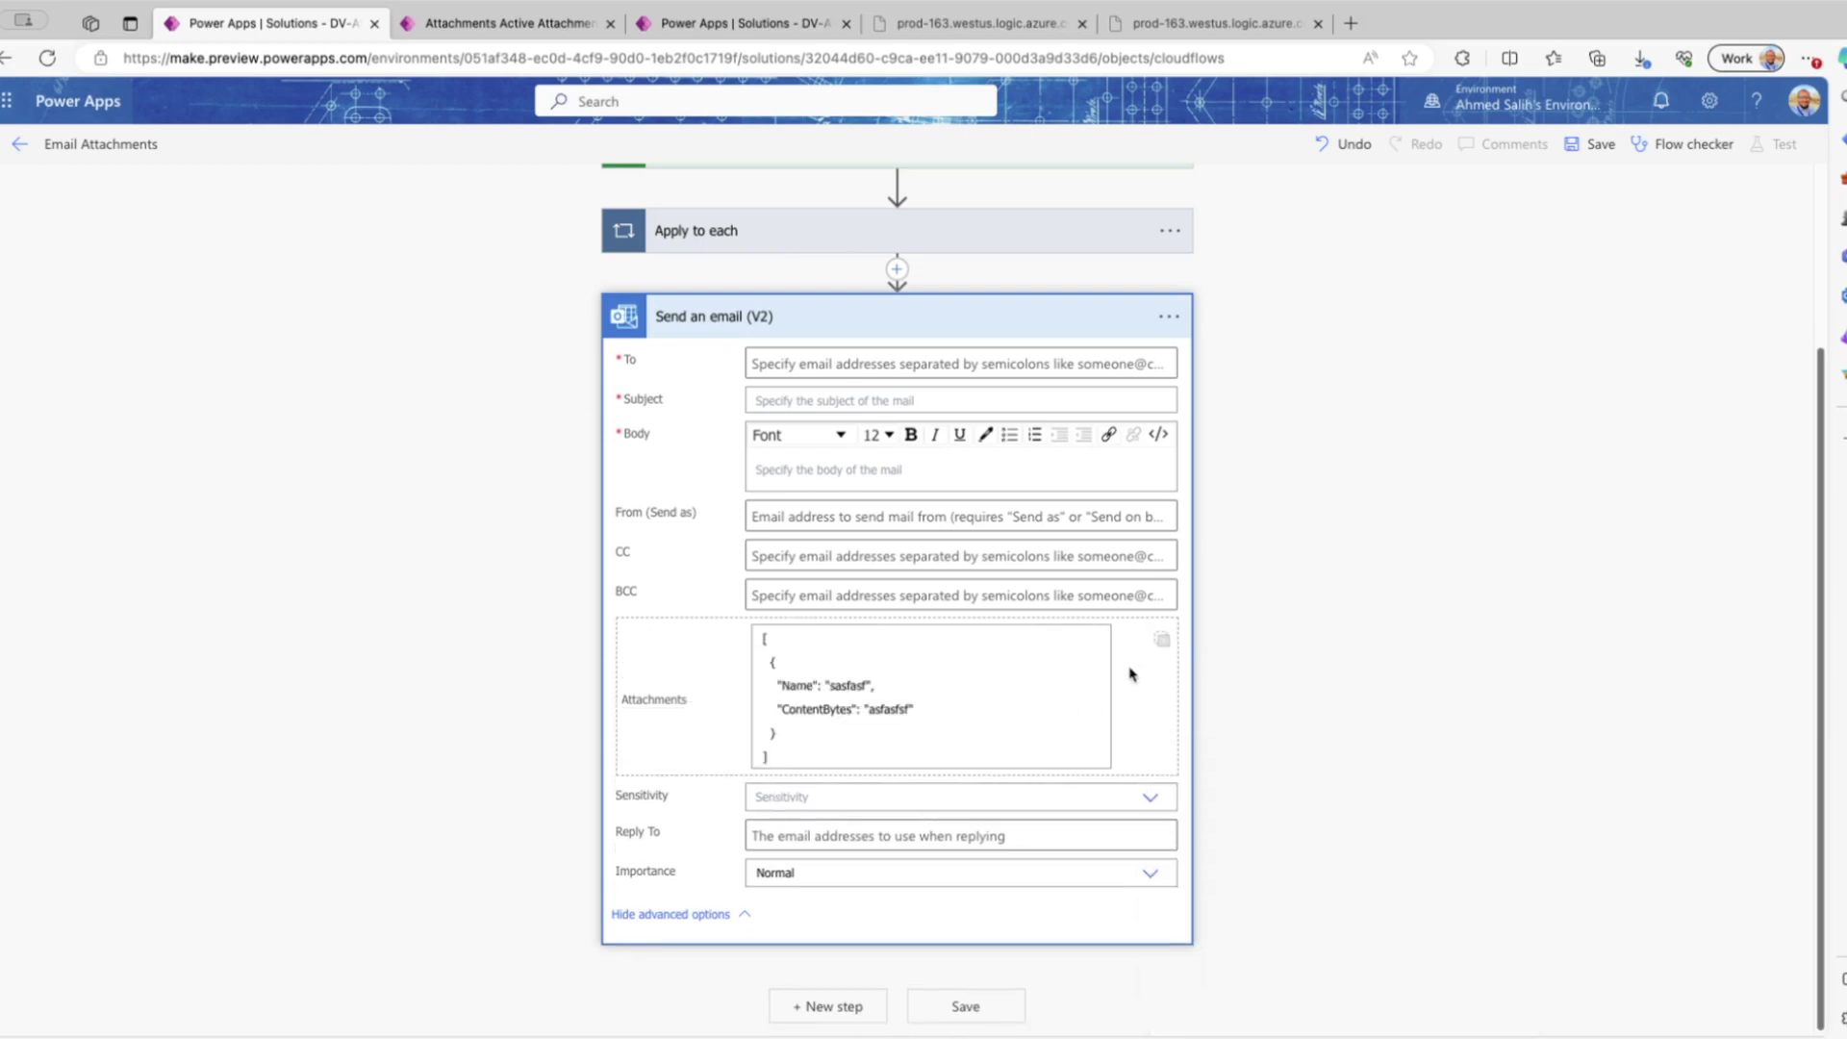
left_click(789, 748)
left_click_drag(799, 736, 737, 737)
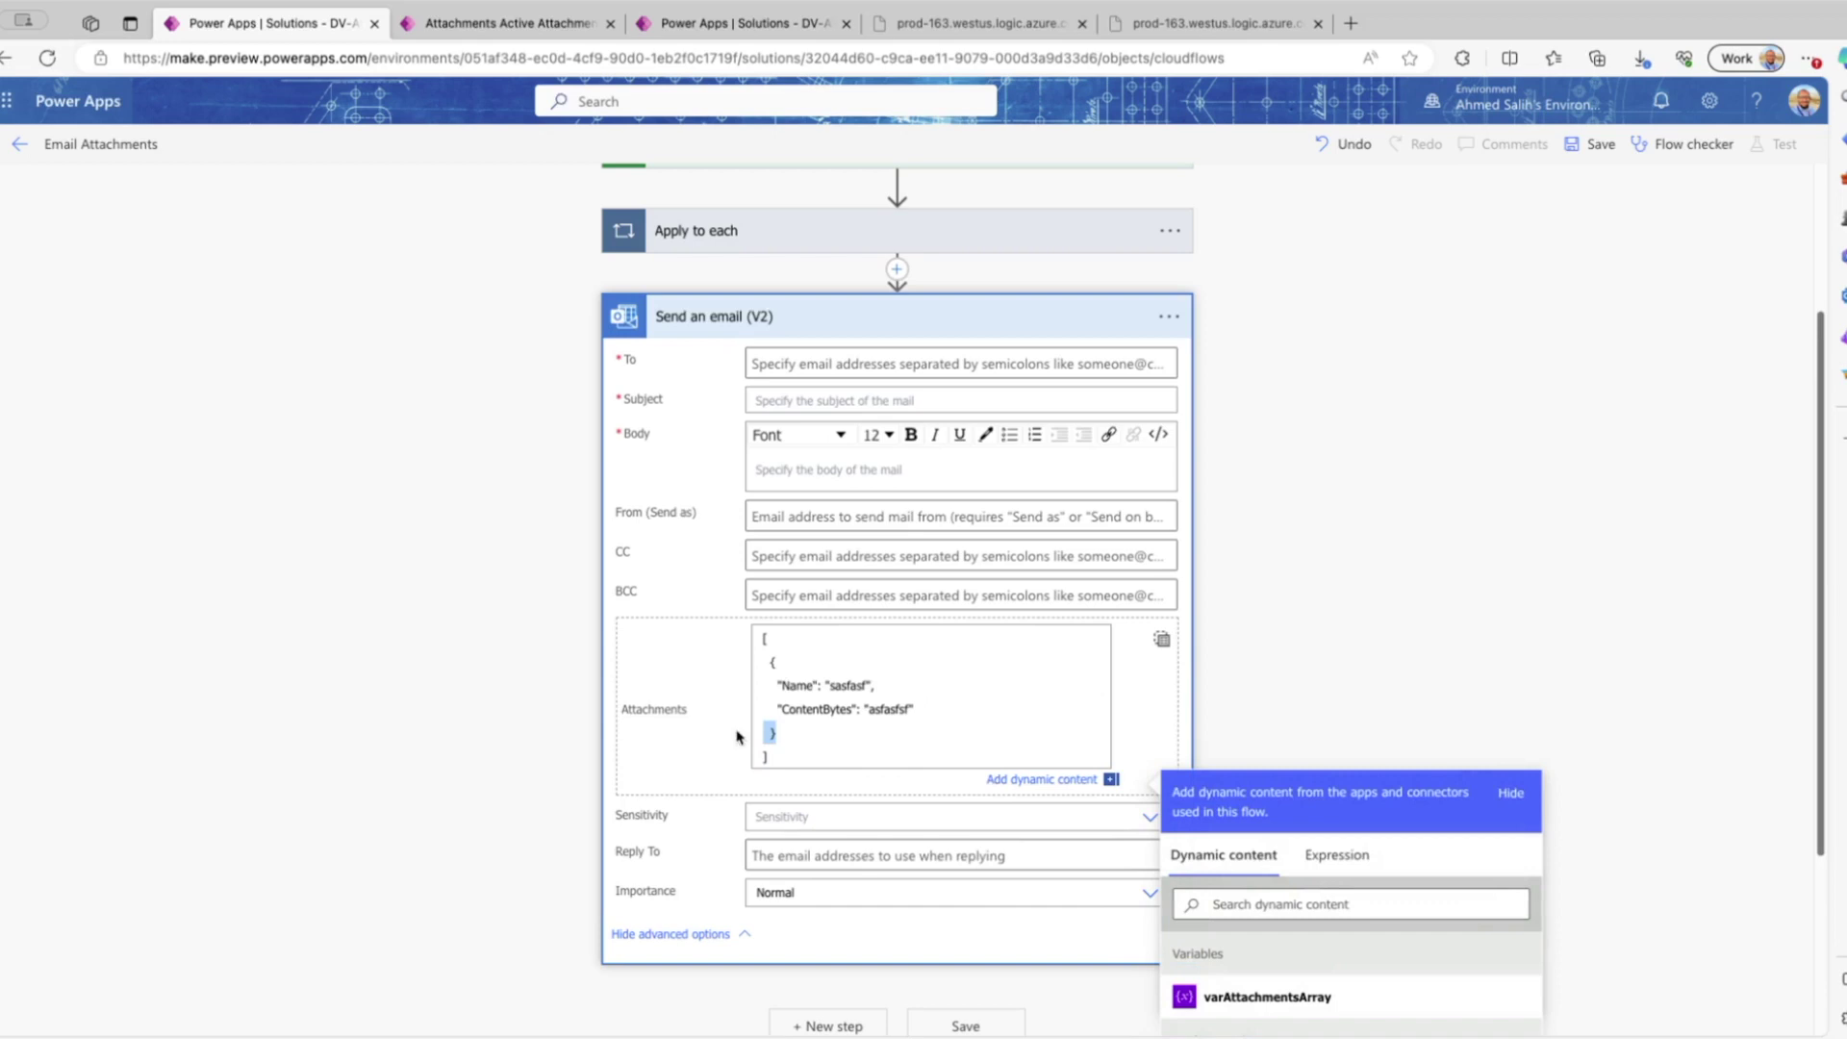
- Paste the copied attachment JSON object into the Attachments Compose step's Inputs
left_click_drag(737, 737, 742, 675)
key("ctrl+c")
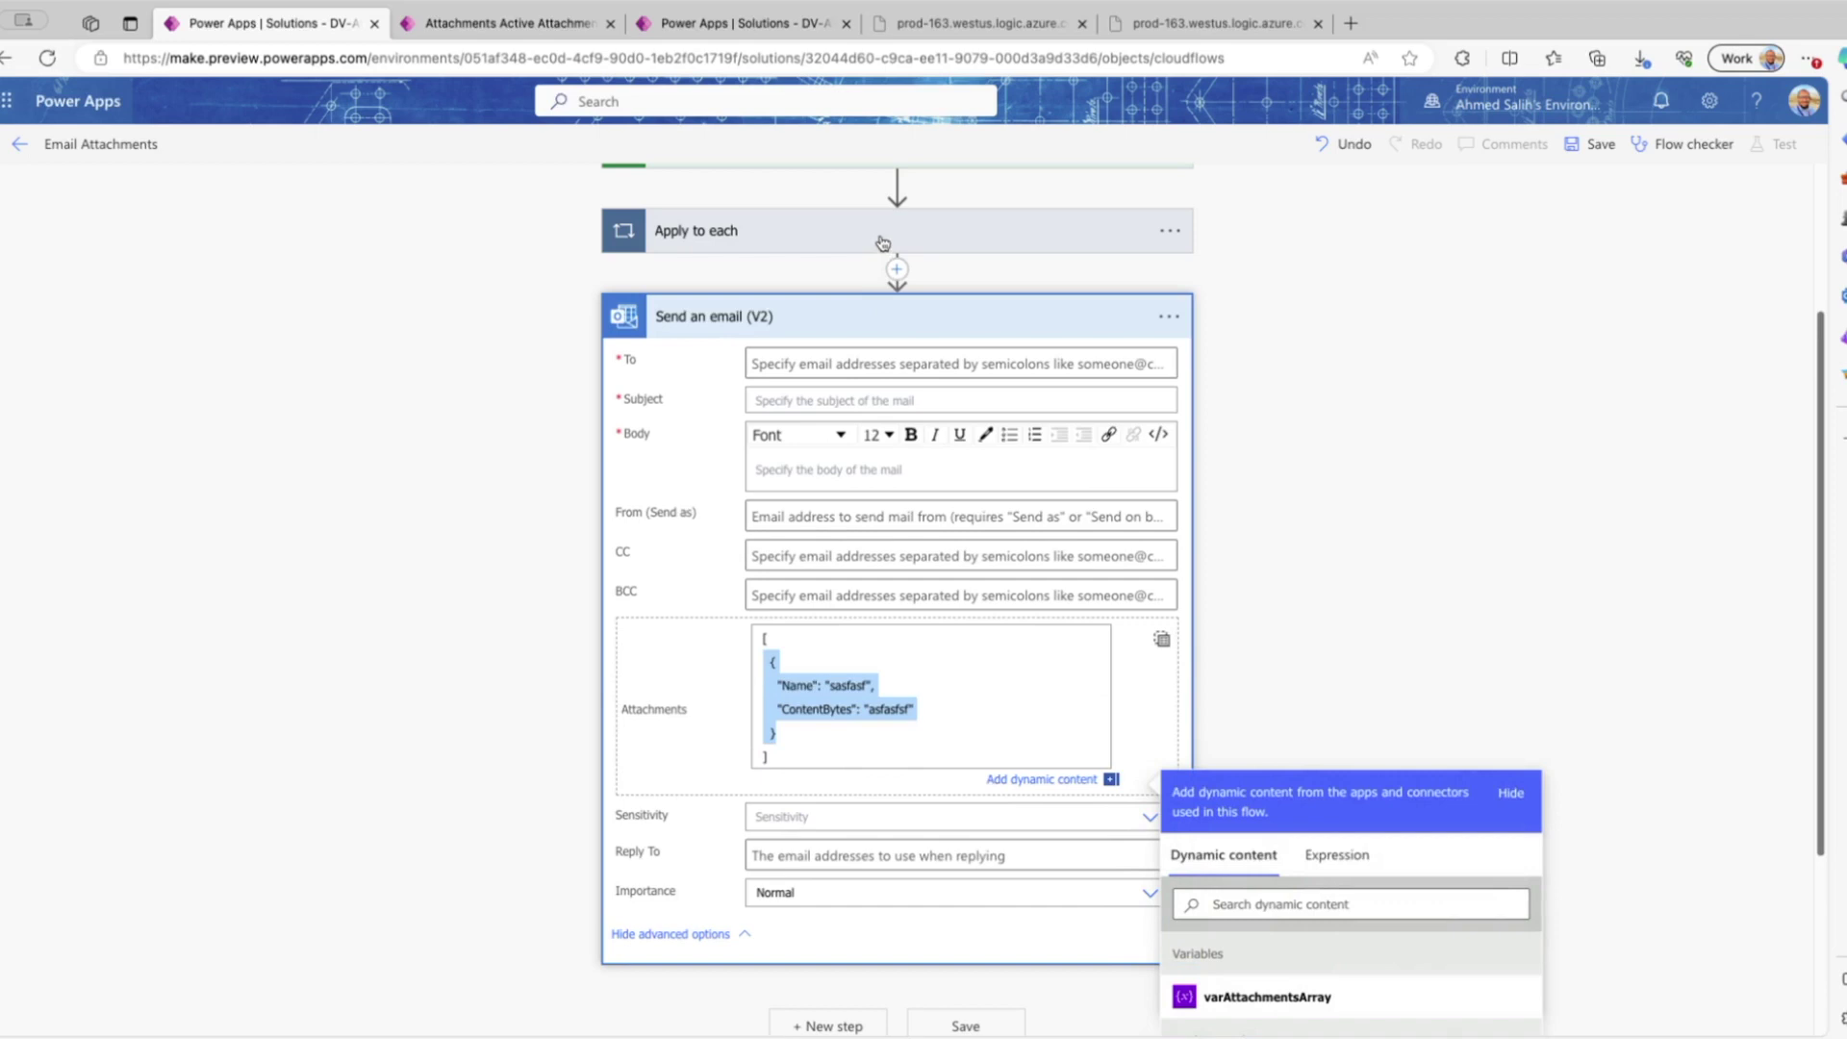
left_click(881, 238)
left_click(941, 454)
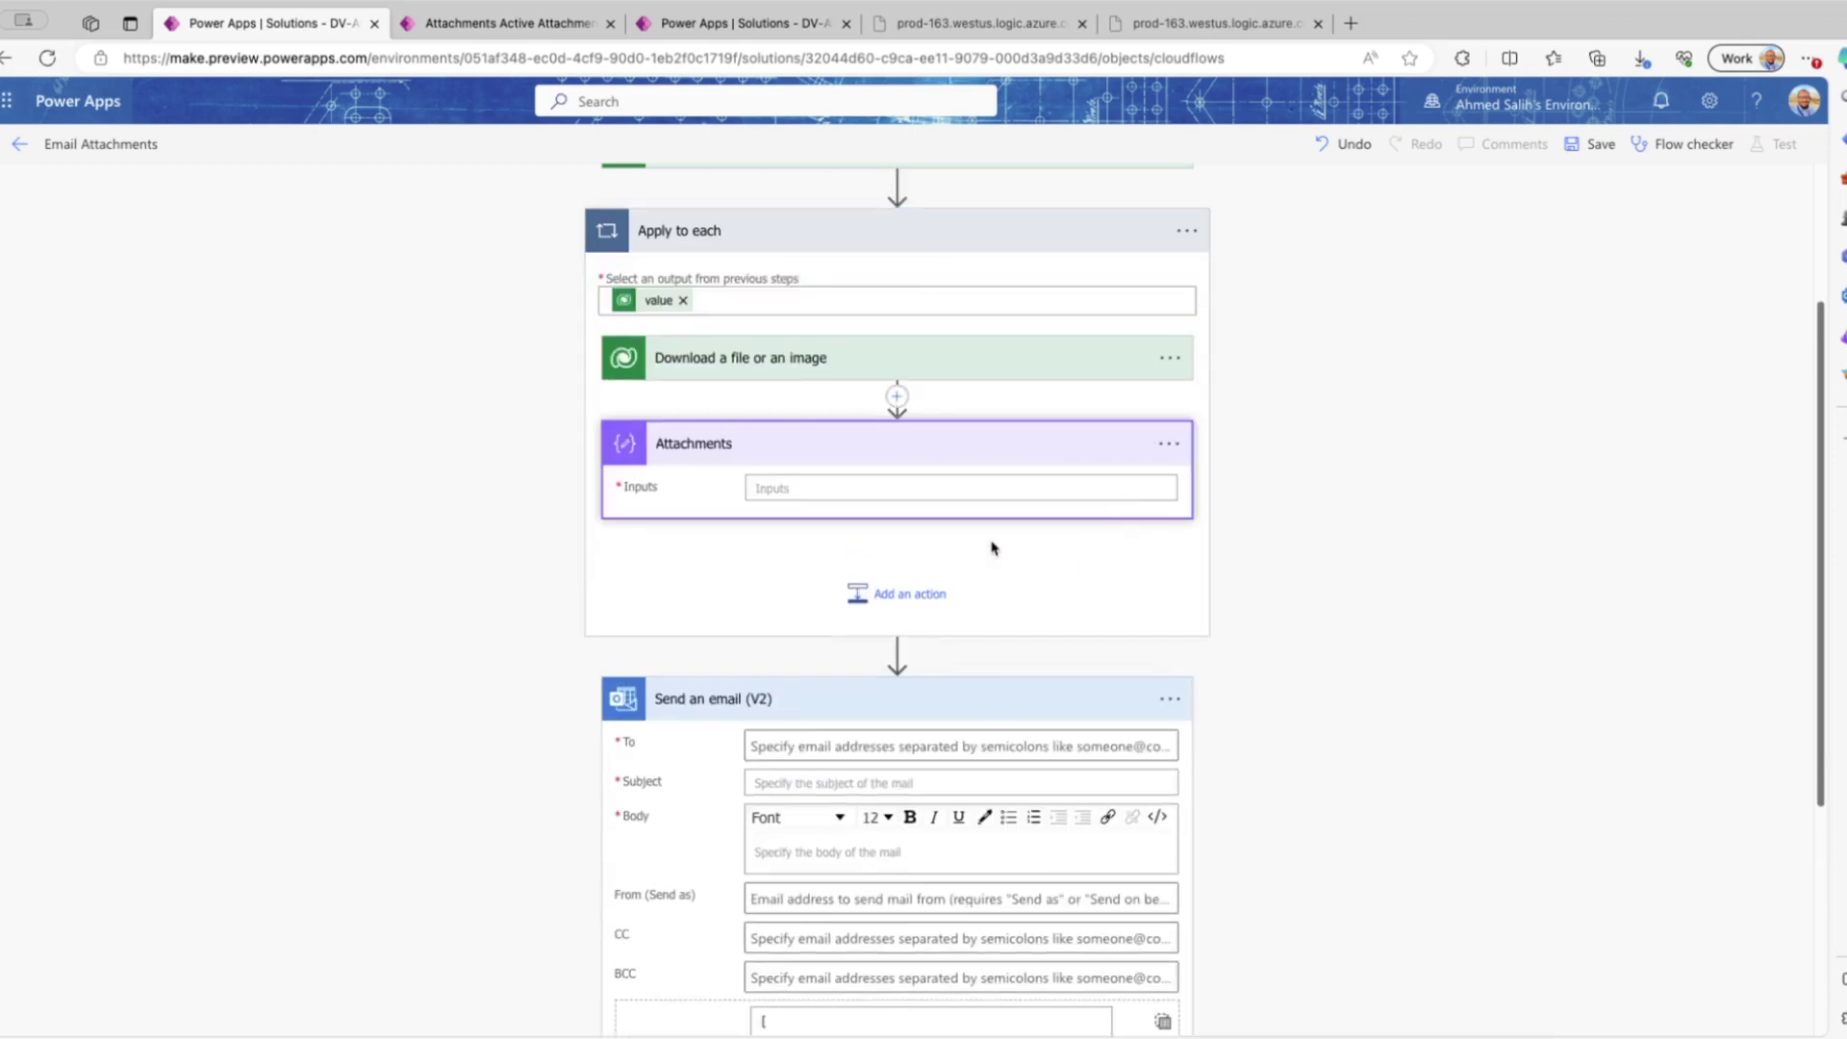
left_click(827, 487)
key("ctrl+v")
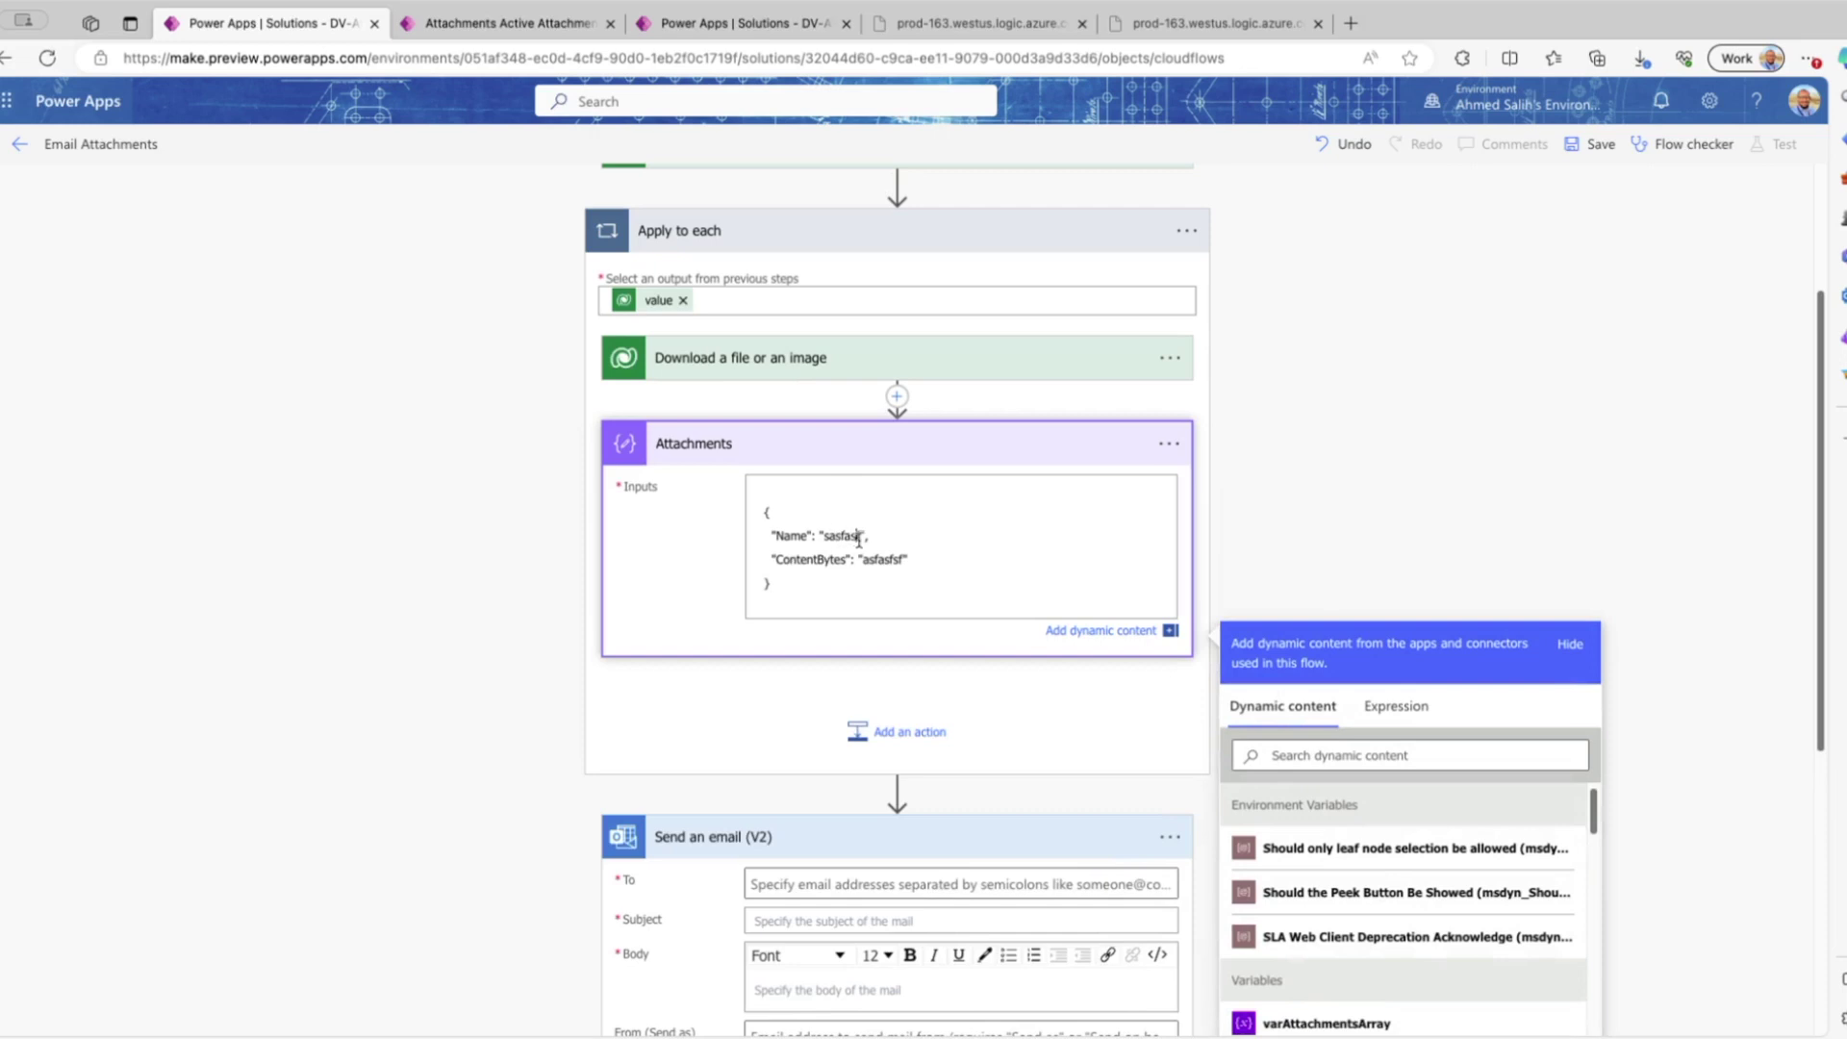
- Clear the placeholder Name value and begin an items('Apply_to_each')? expression in its place
left_click_drag(861, 538, 819, 536)
key("BackSpace")
left_click(1396, 705)
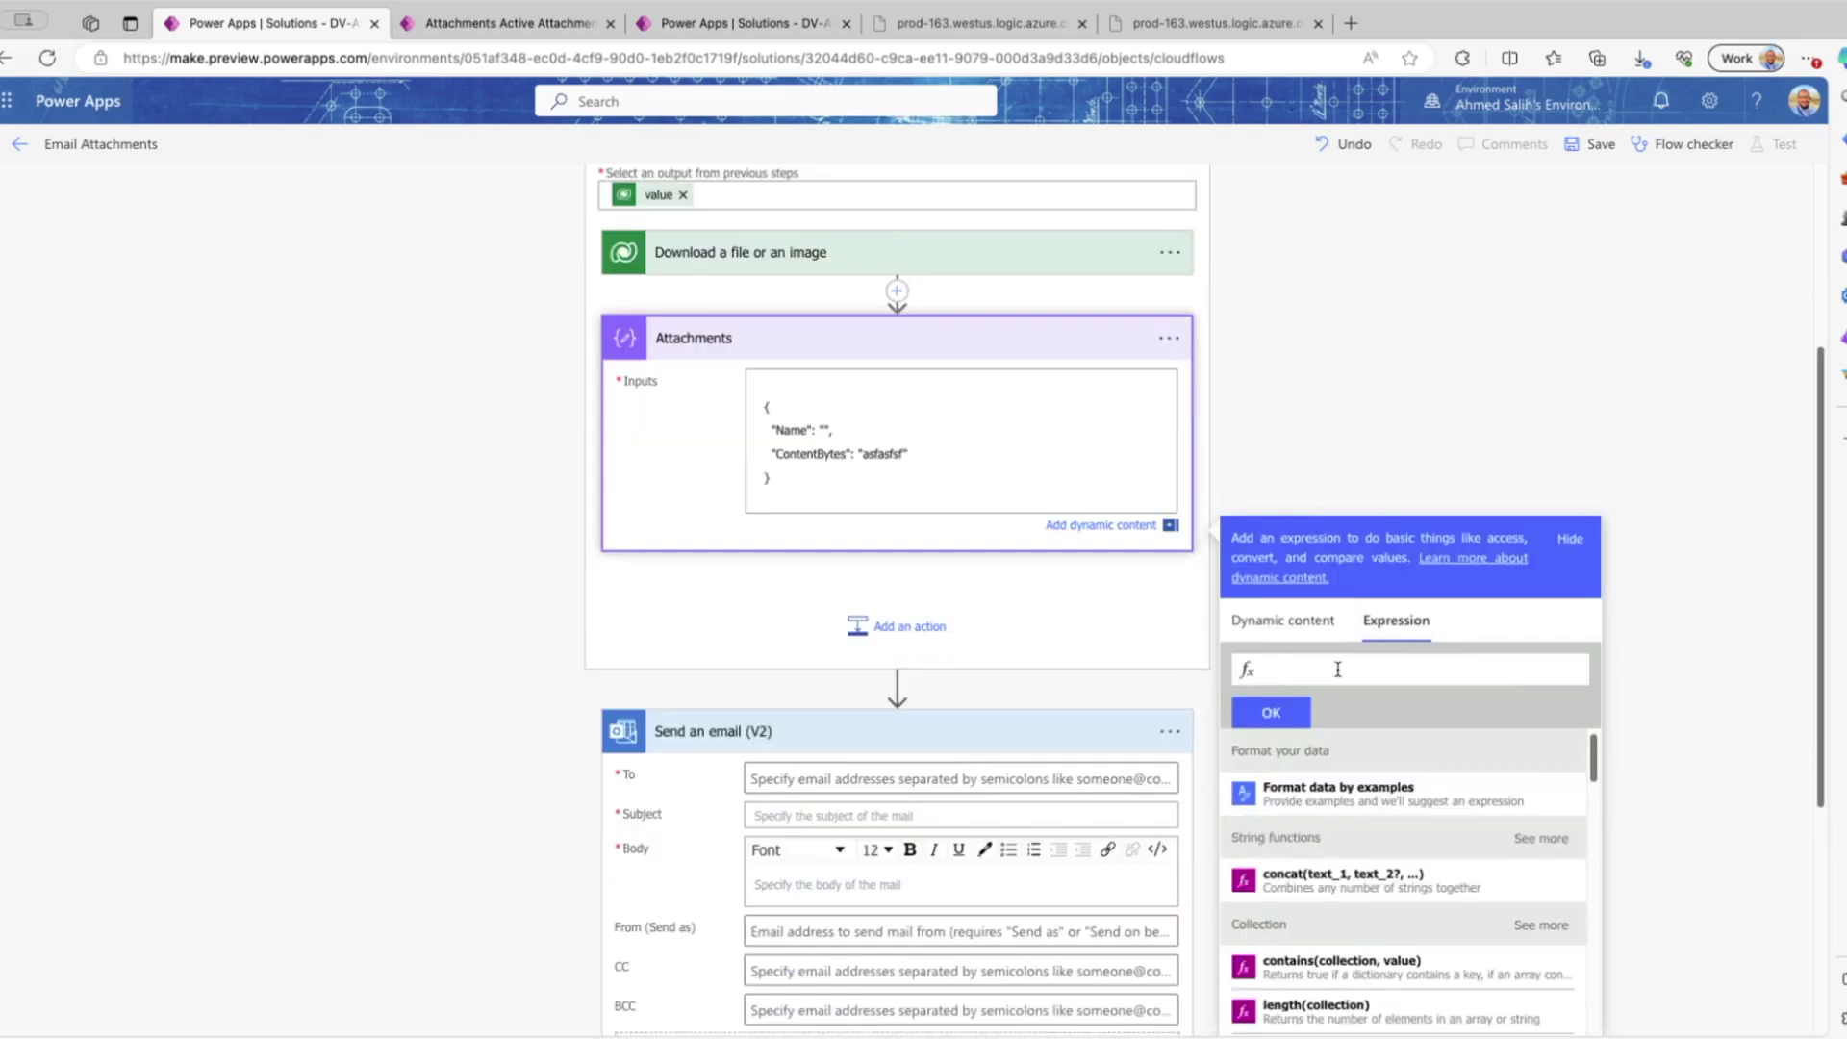
type("items('Apply_to_each')?")
- Copy the AttachmentContent column's logical name from the Table_Attachments column list
left_click(539, 25)
left_click(711, 25)
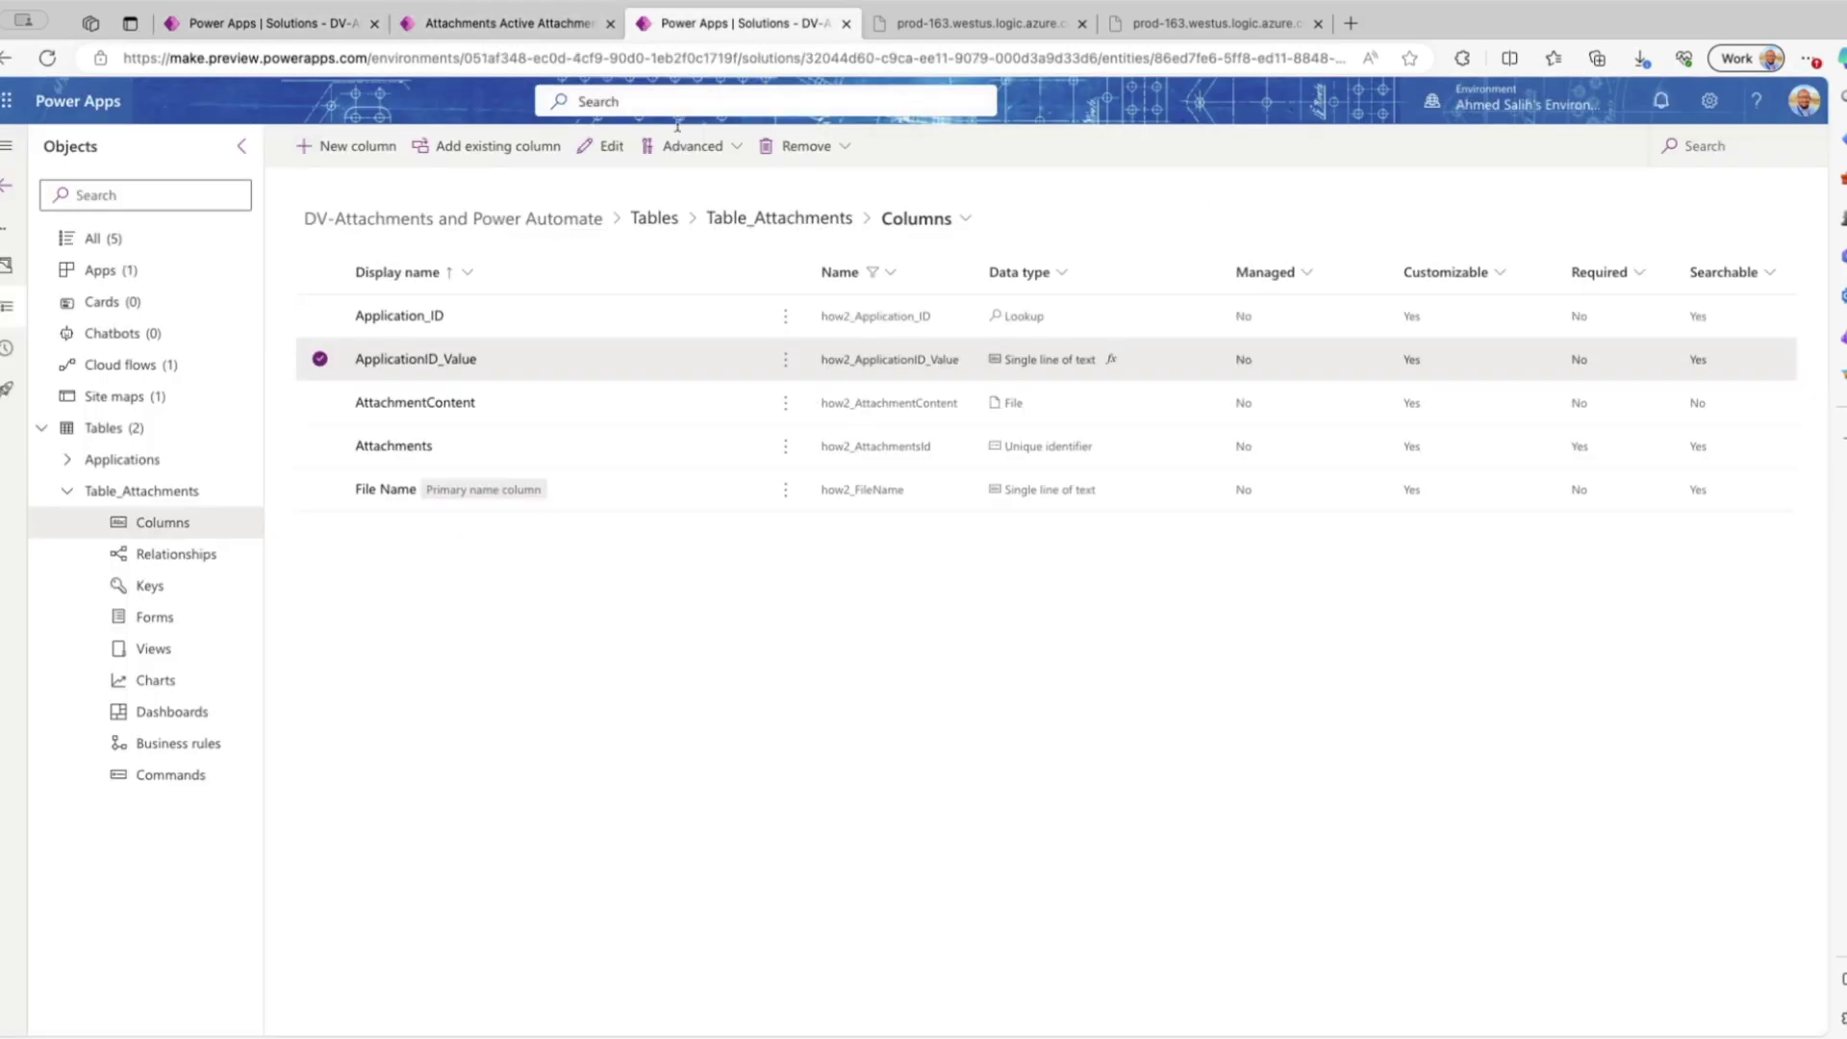
left_click(603, 413)
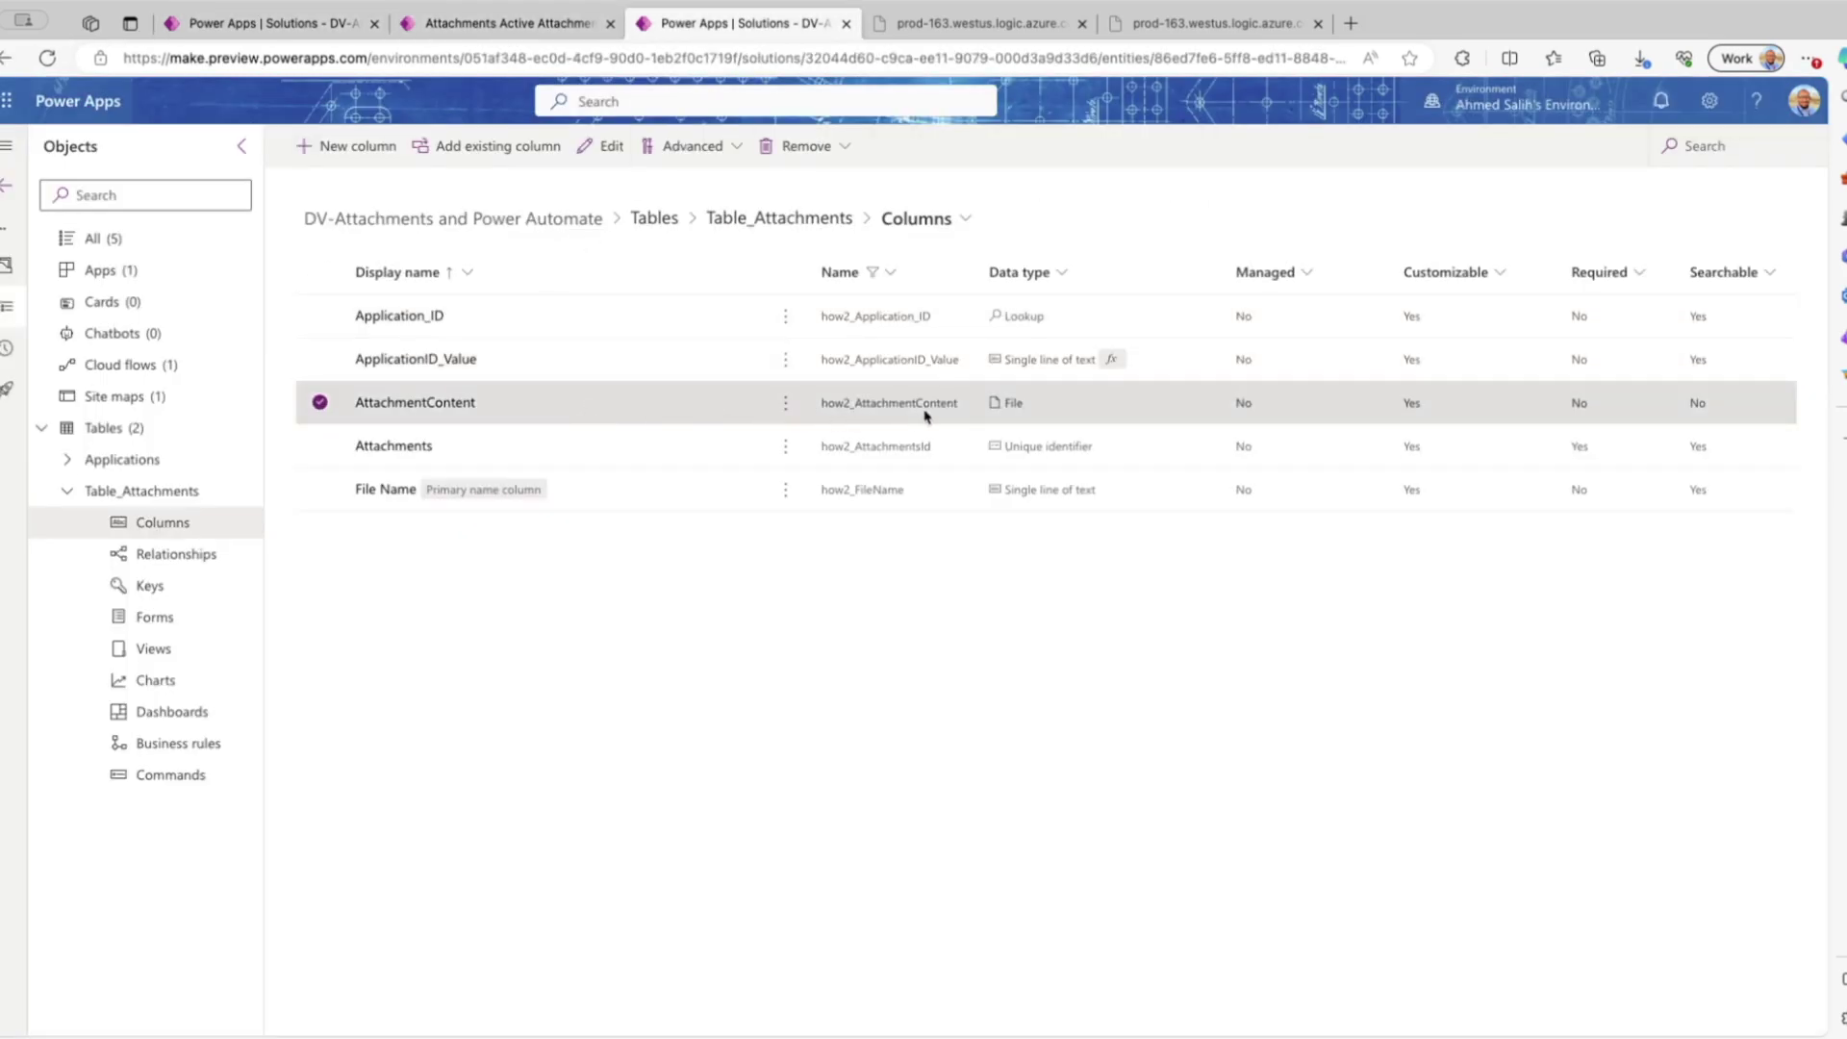
left_click(785, 404)
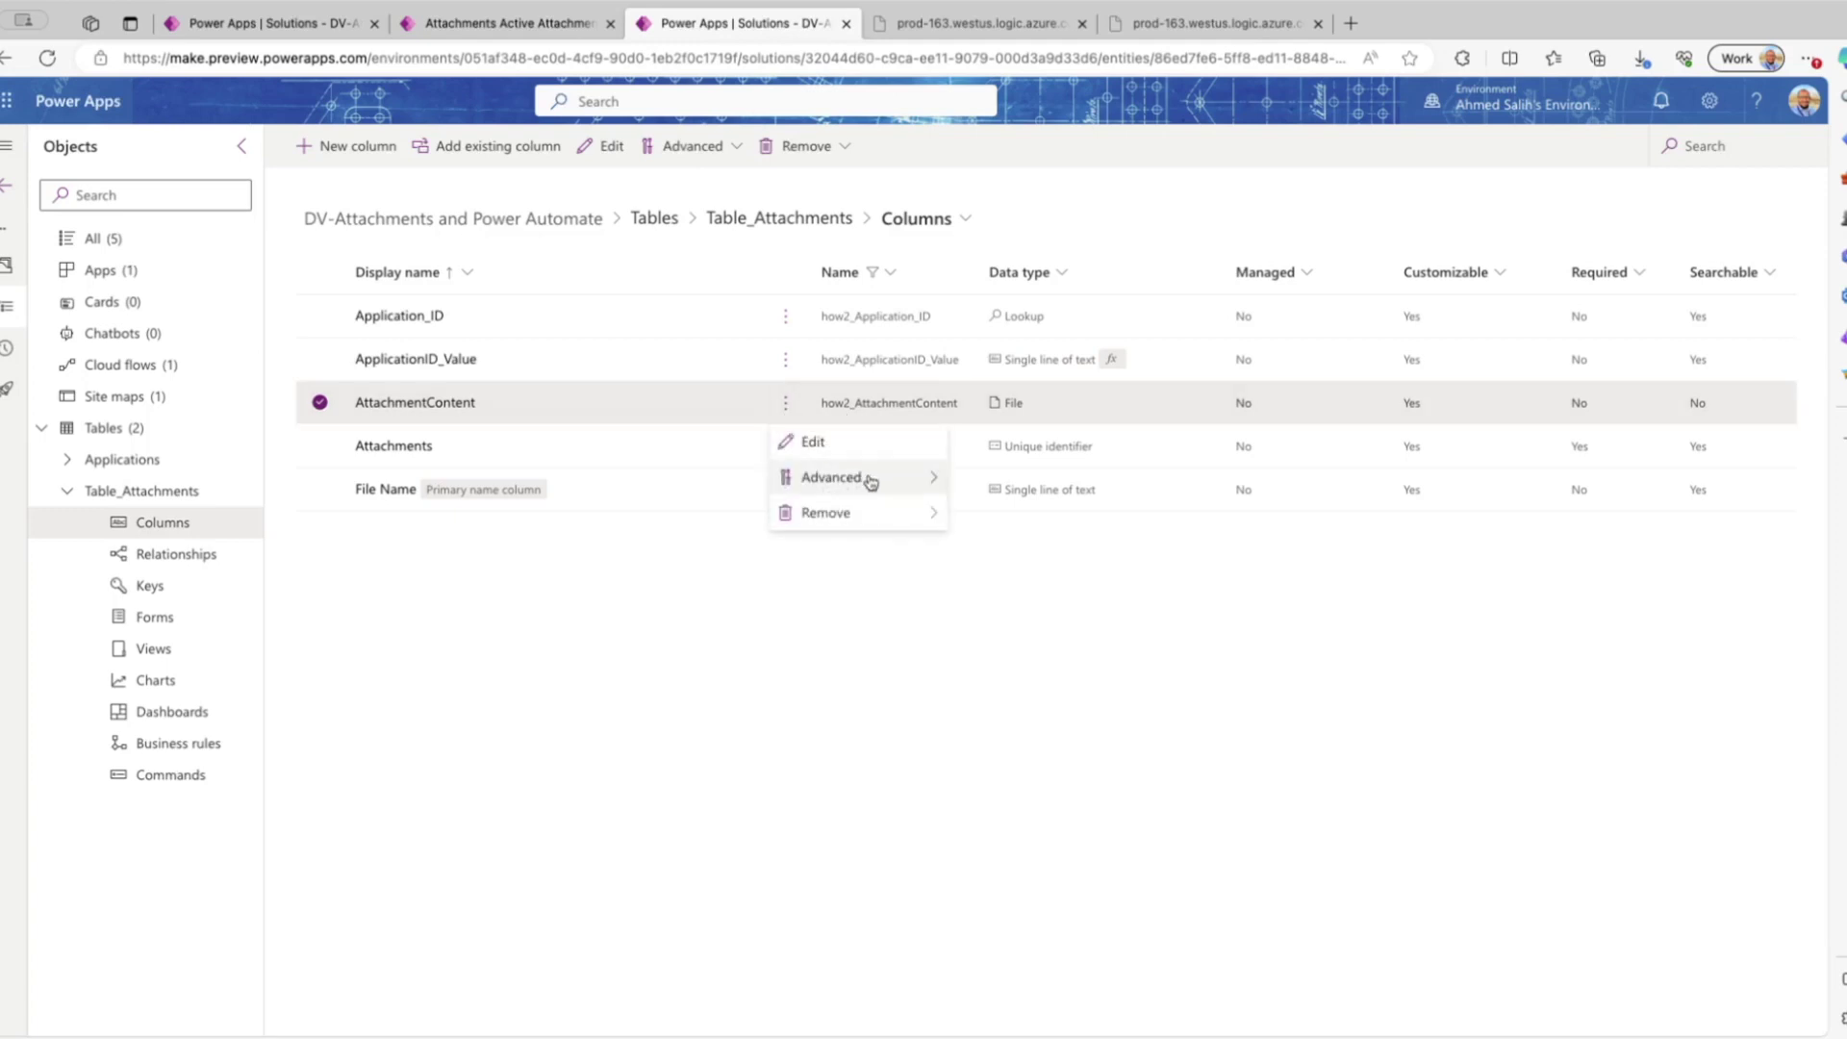
mouse_move(866, 478)
mouse_move(1064, 582)
left_click(1208, 619)
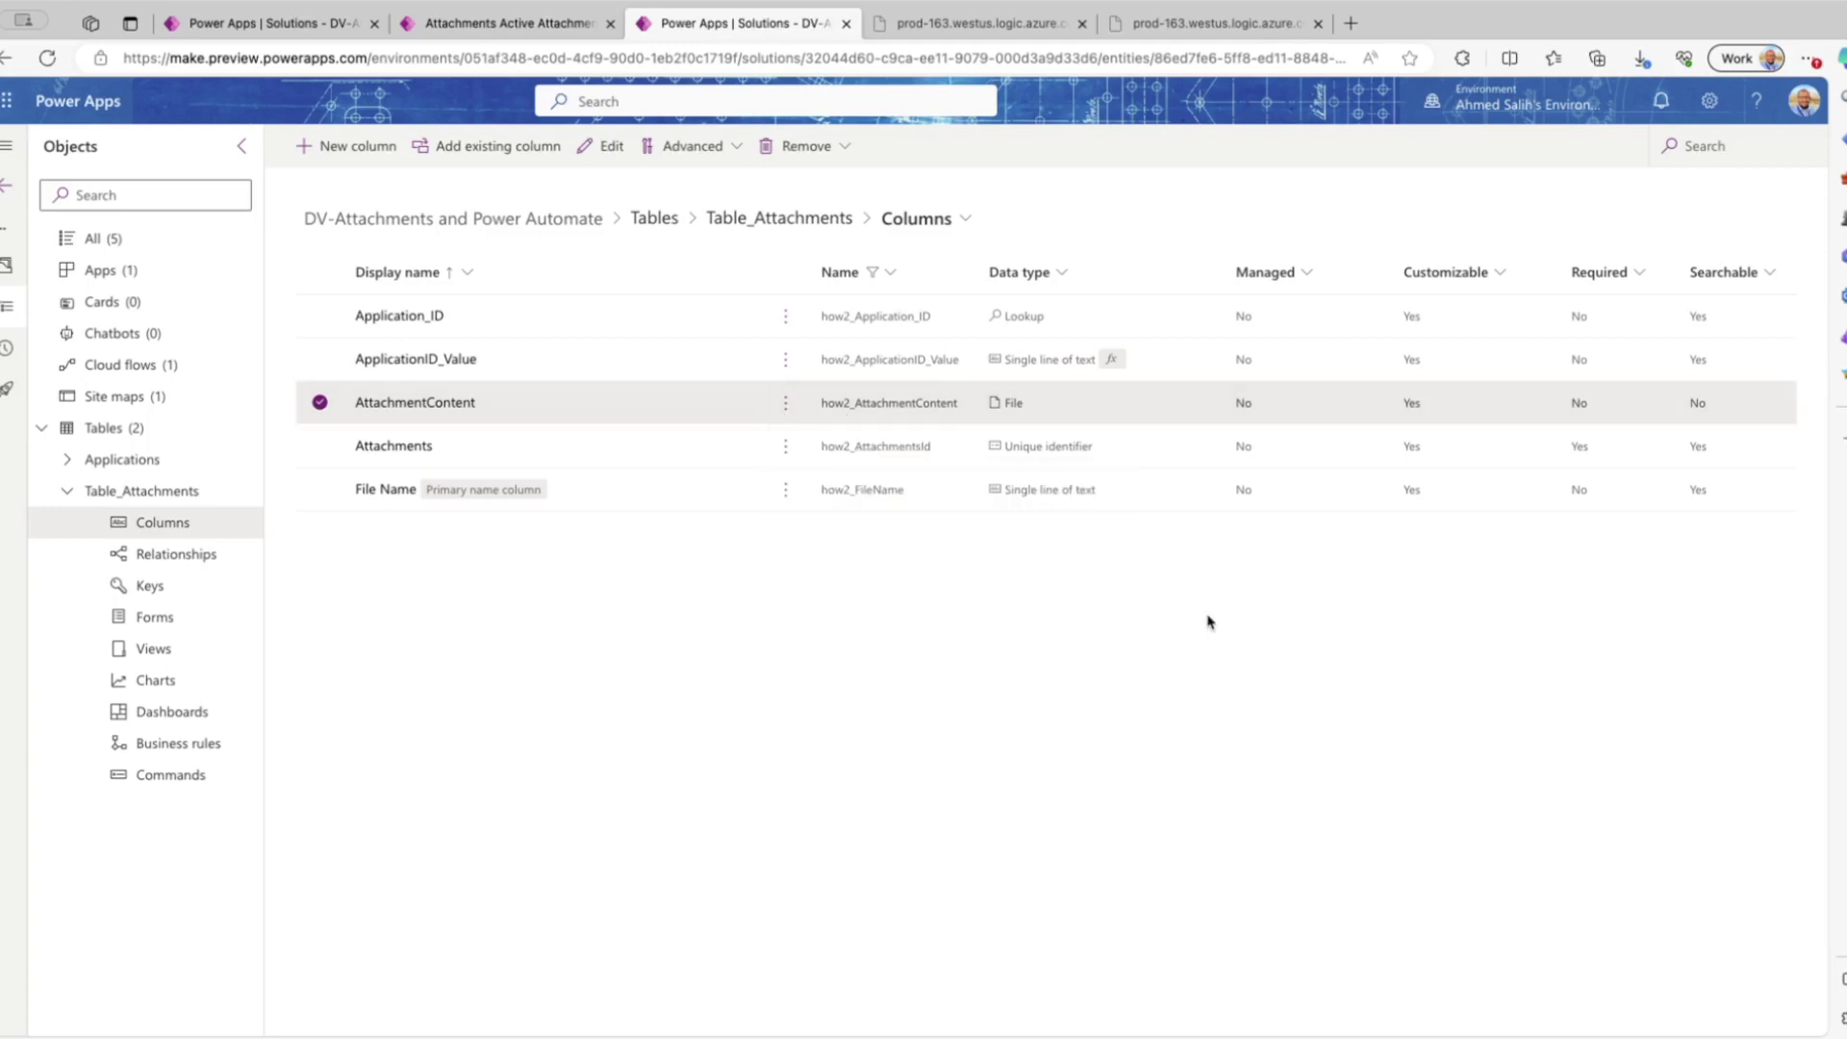
- Complete the Name expression with the AttachmentContent logical name plus '_name' and insert it
left_click(256, 22)
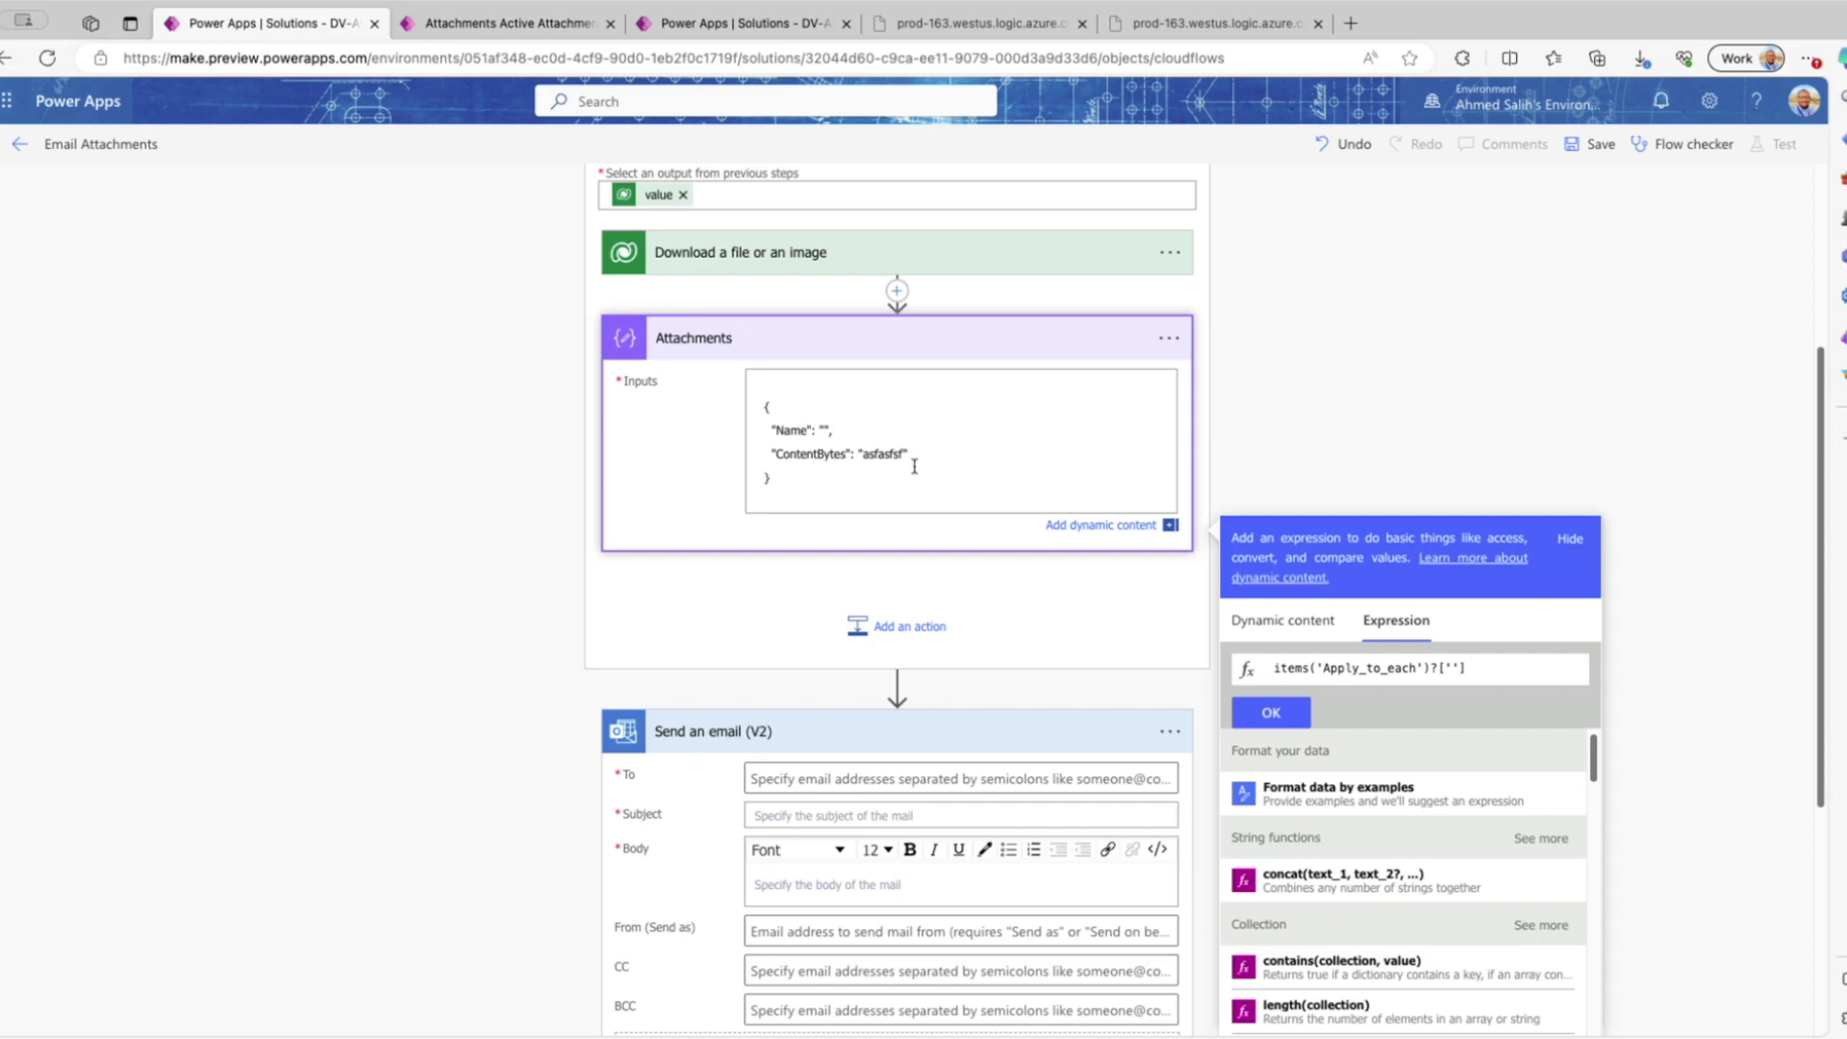
key("ctrl+v")
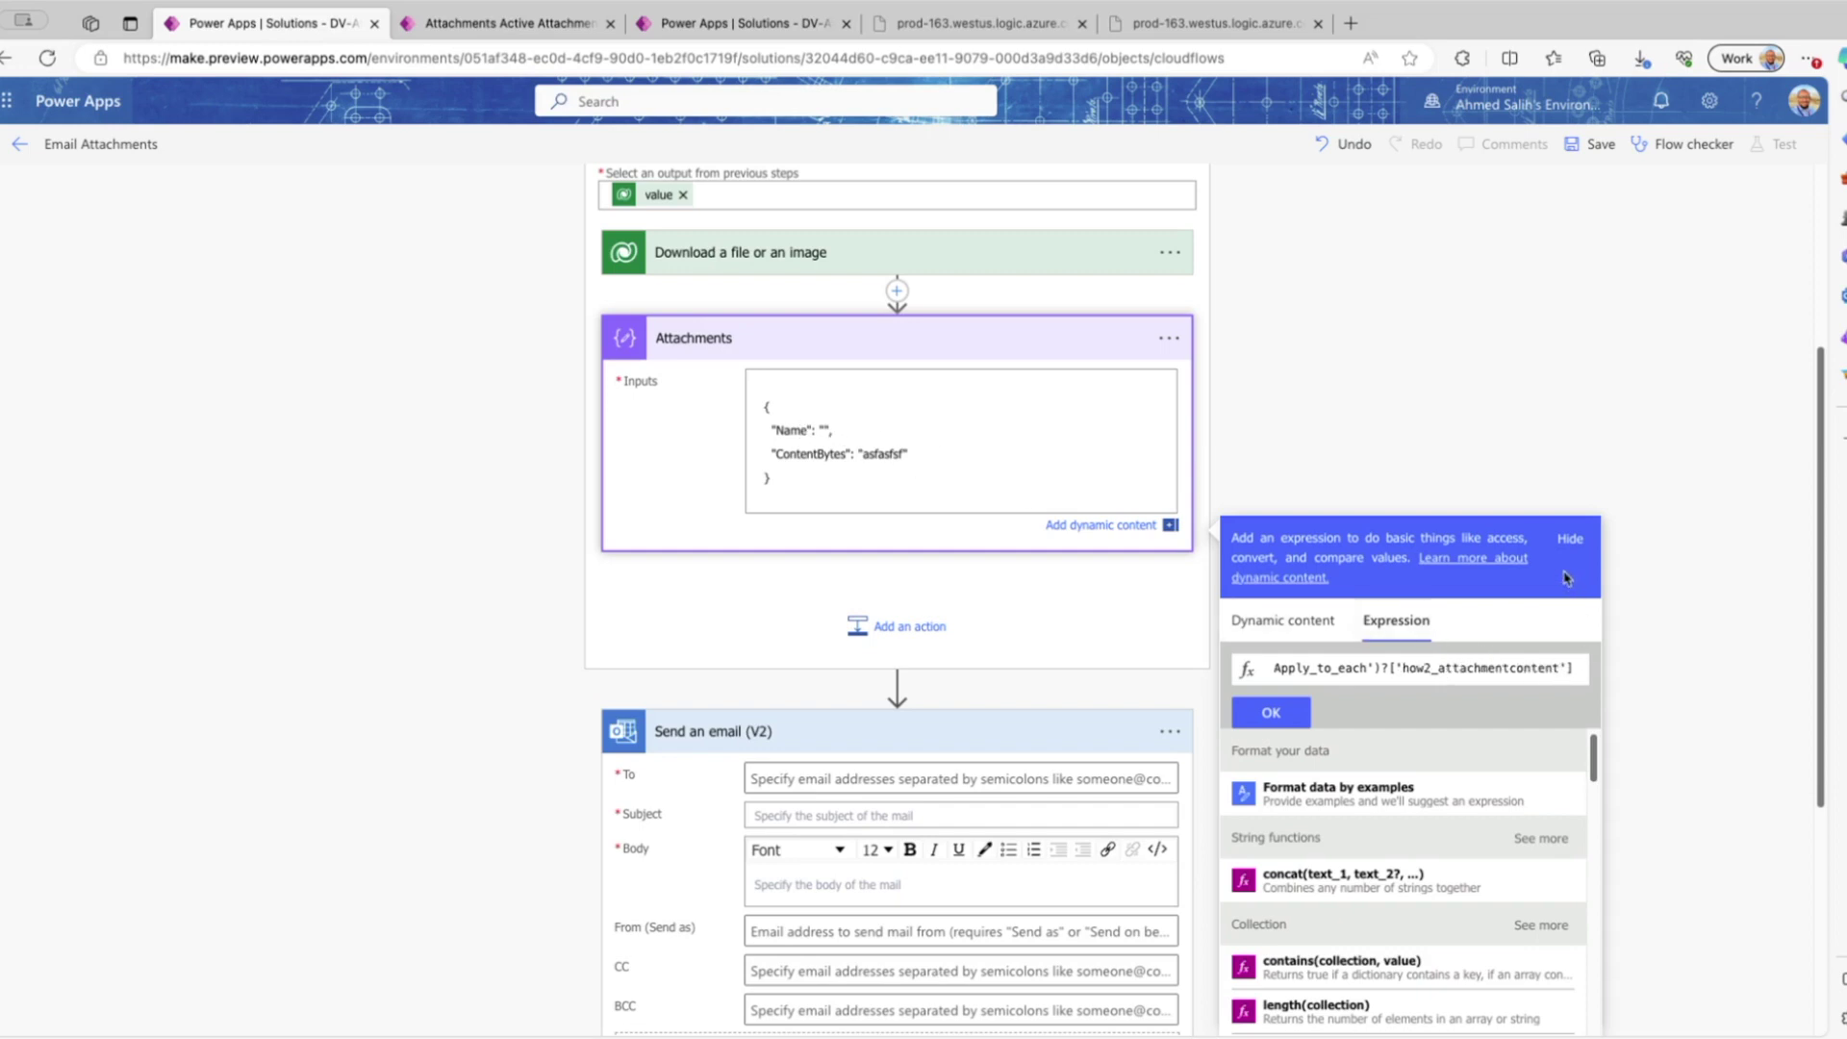
type("_name")
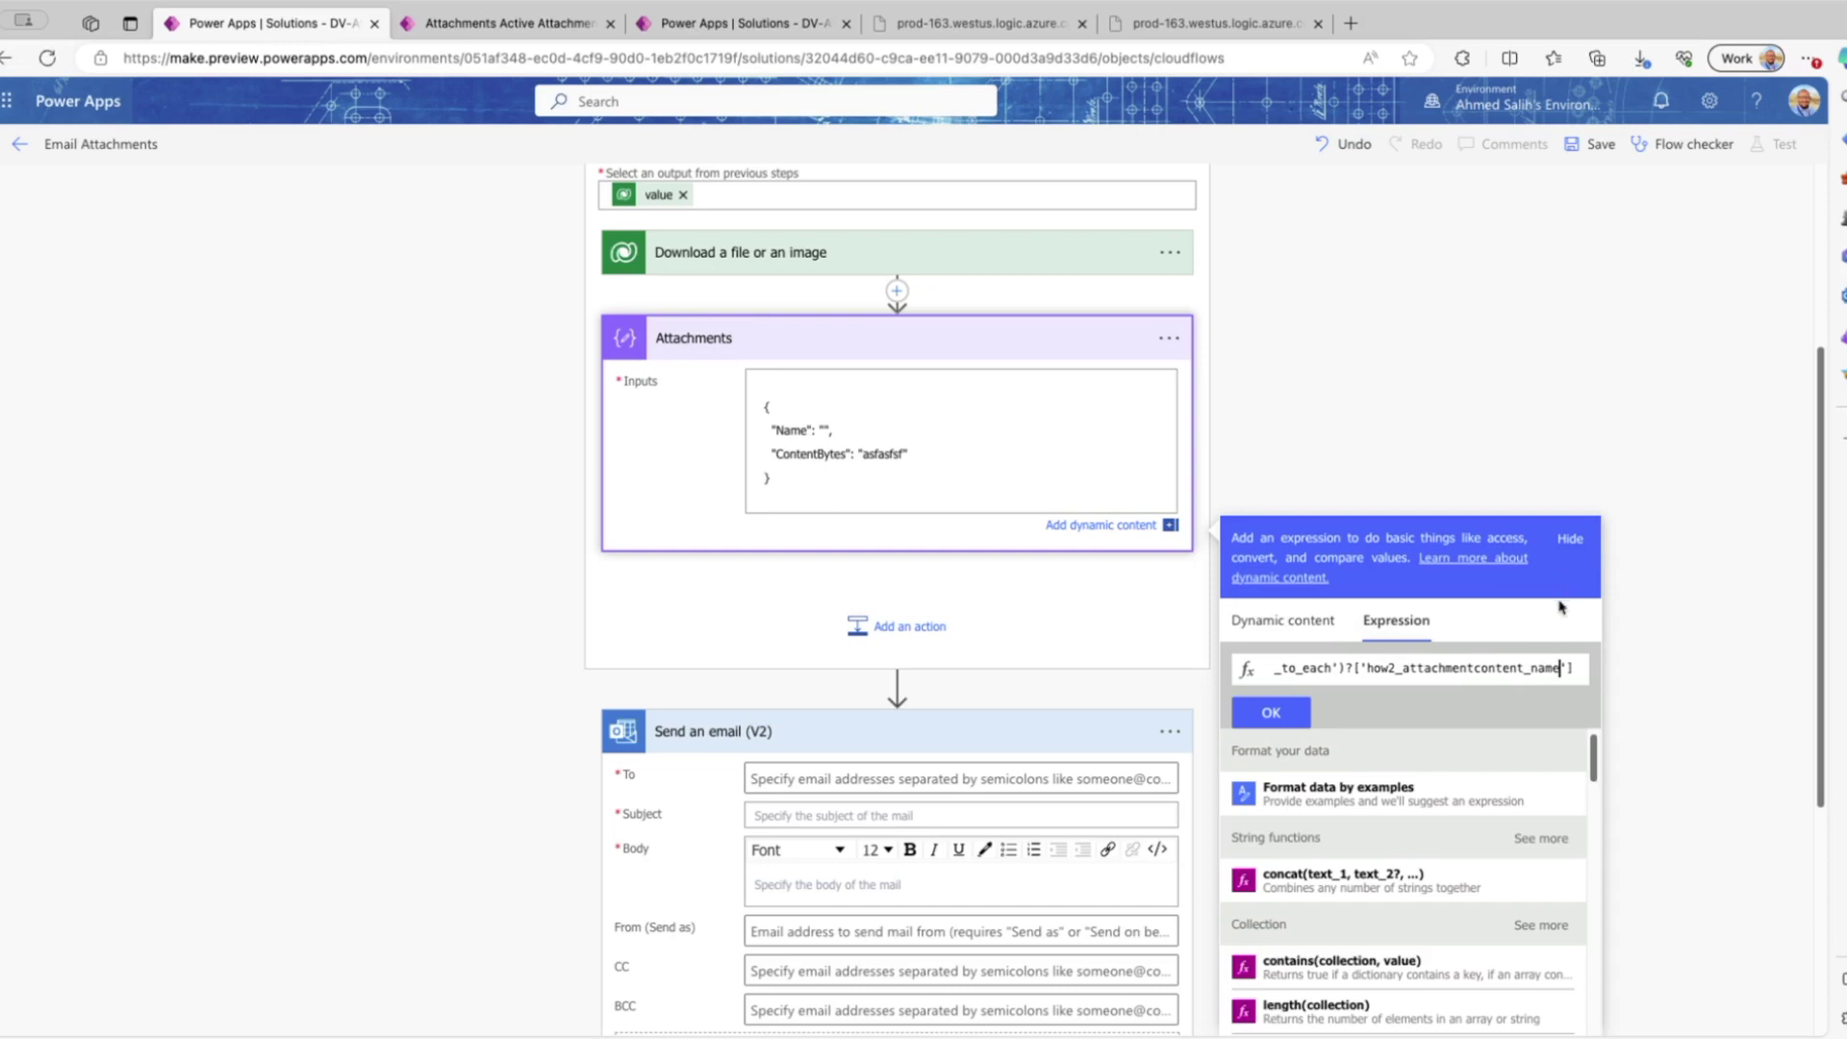
left_click(1271, 712)
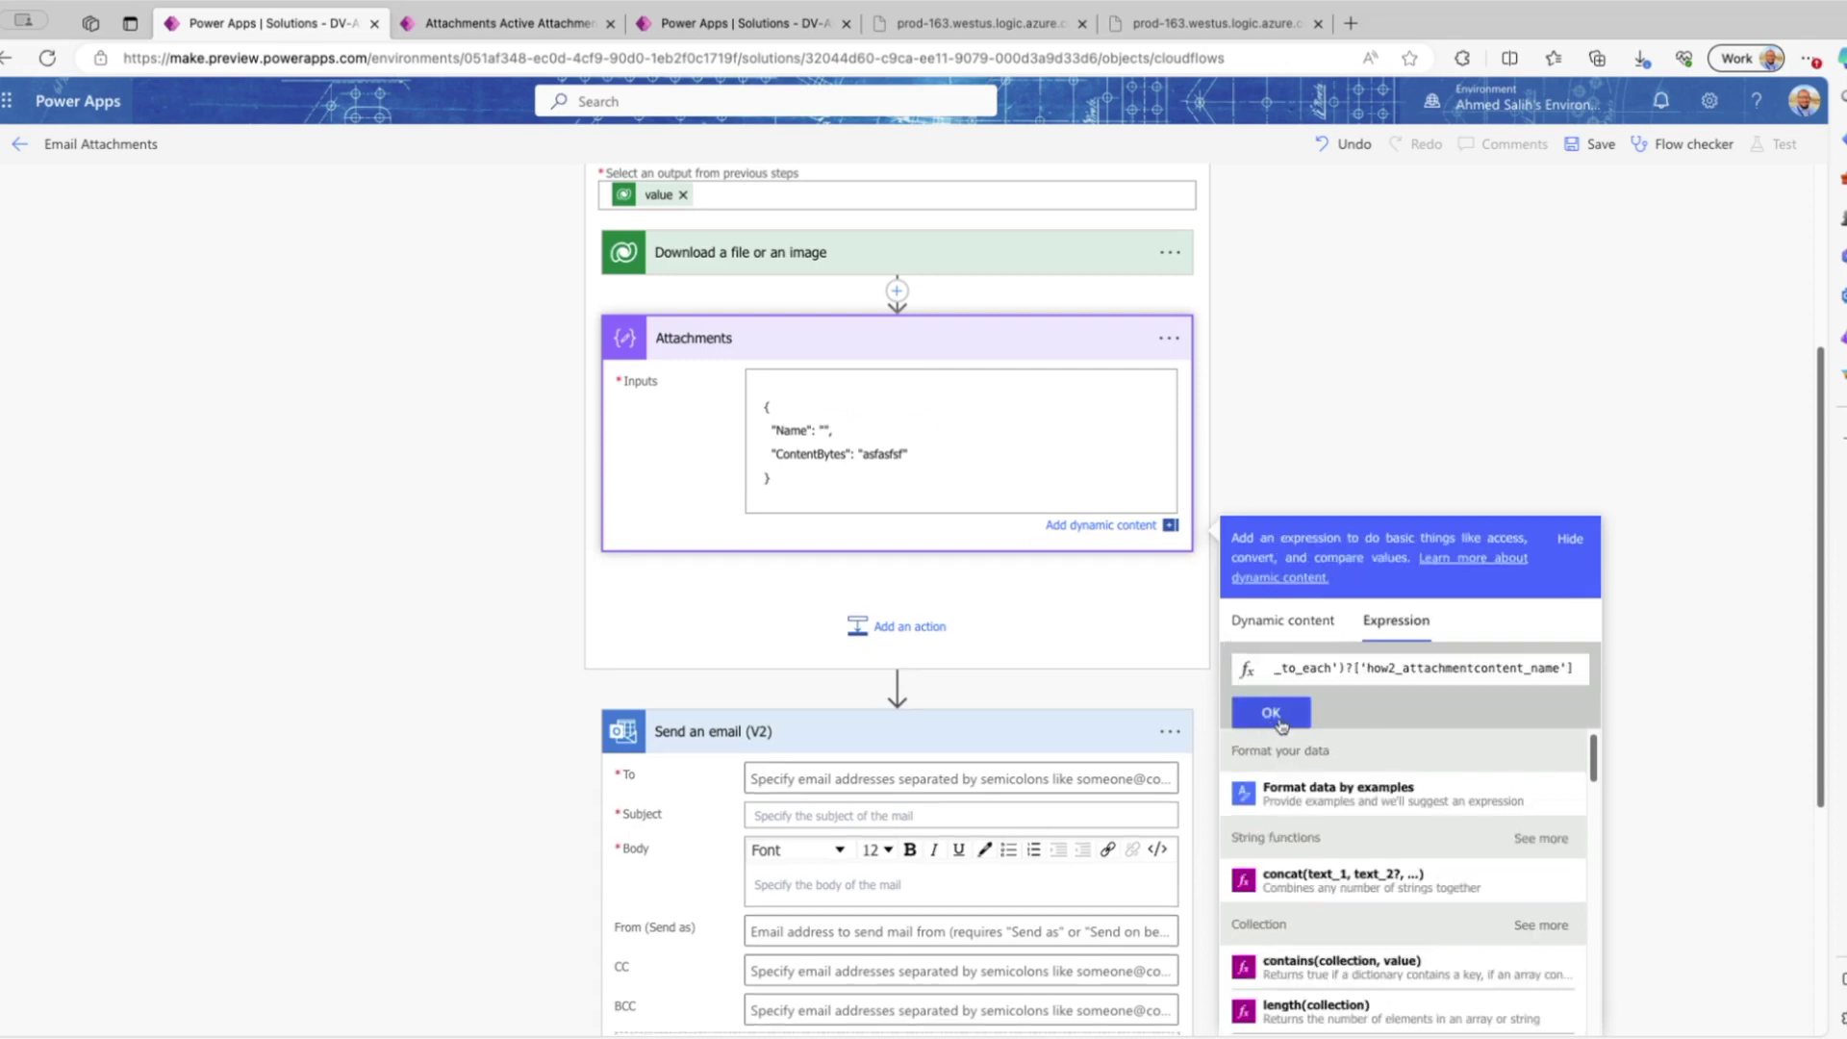
left_click(1280, 720)
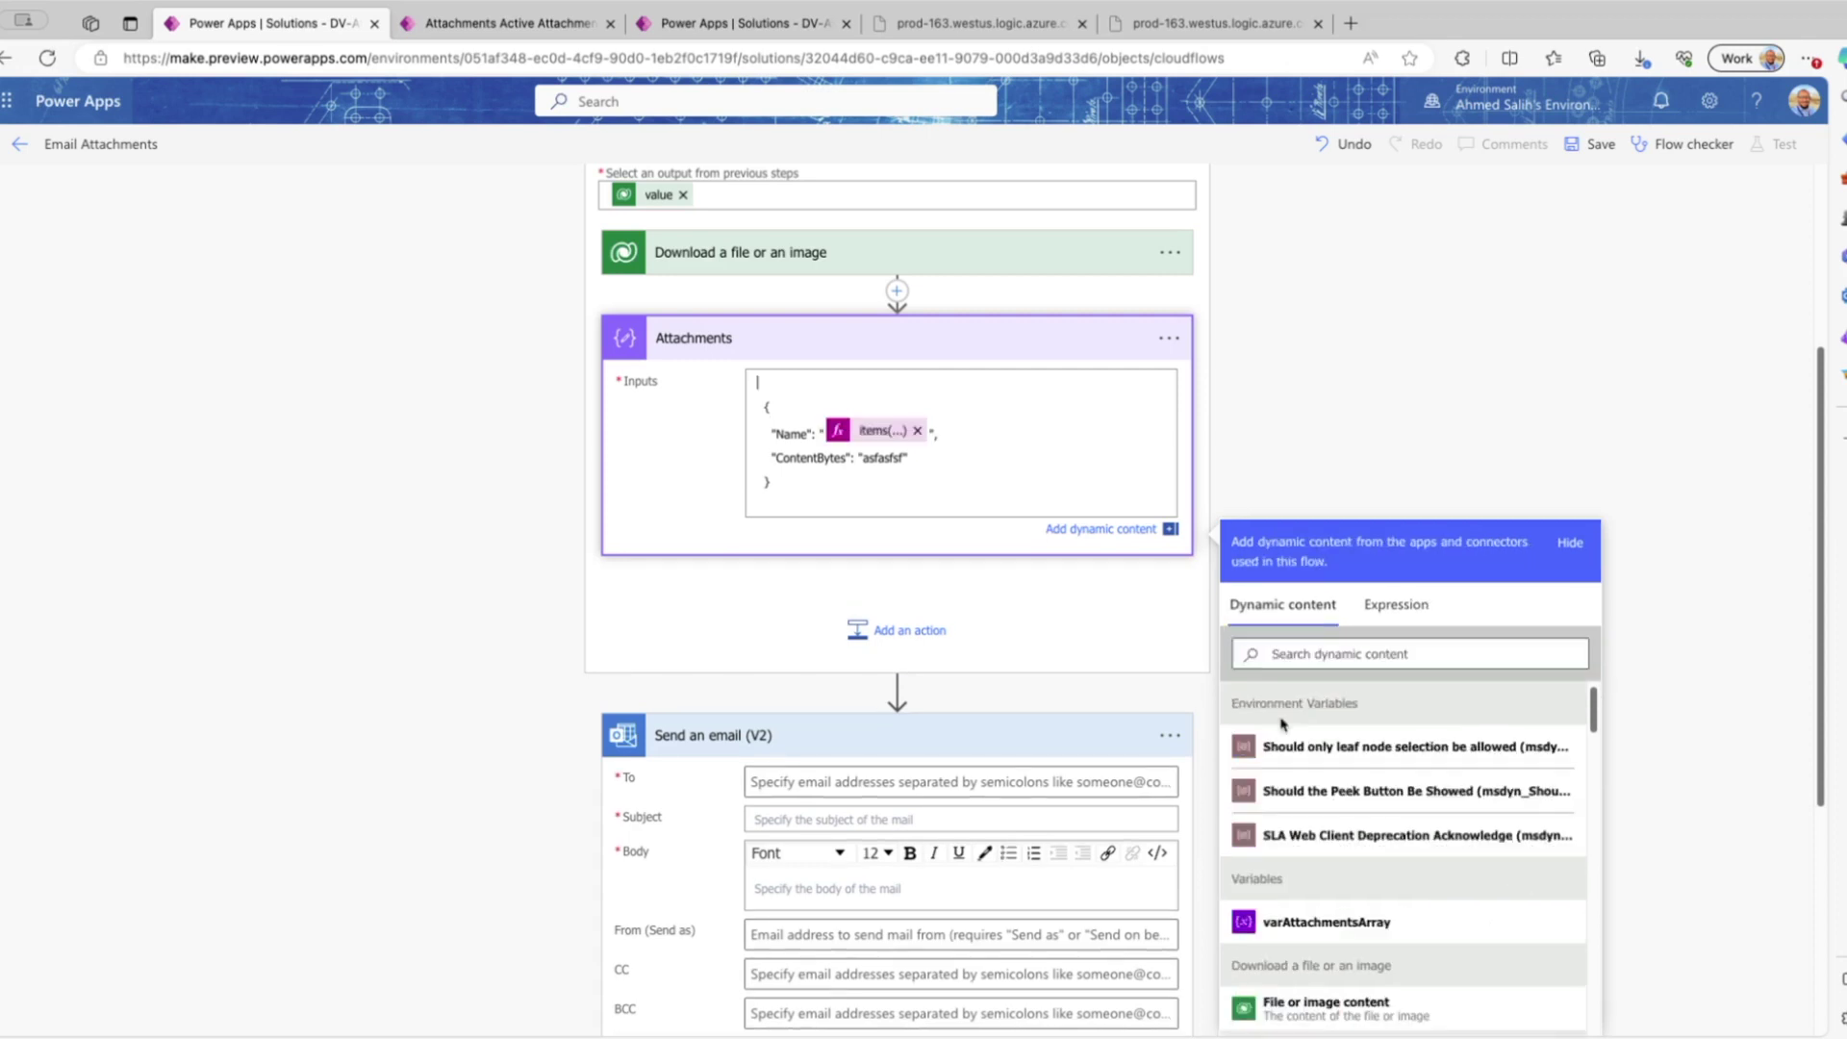
- Replace the ContentBytes placeholder with the downloaded File or image content
left_click_drag(907, 463, 855, 459)
key("BackSpace")
scroll(1443, 853, "down", 3)
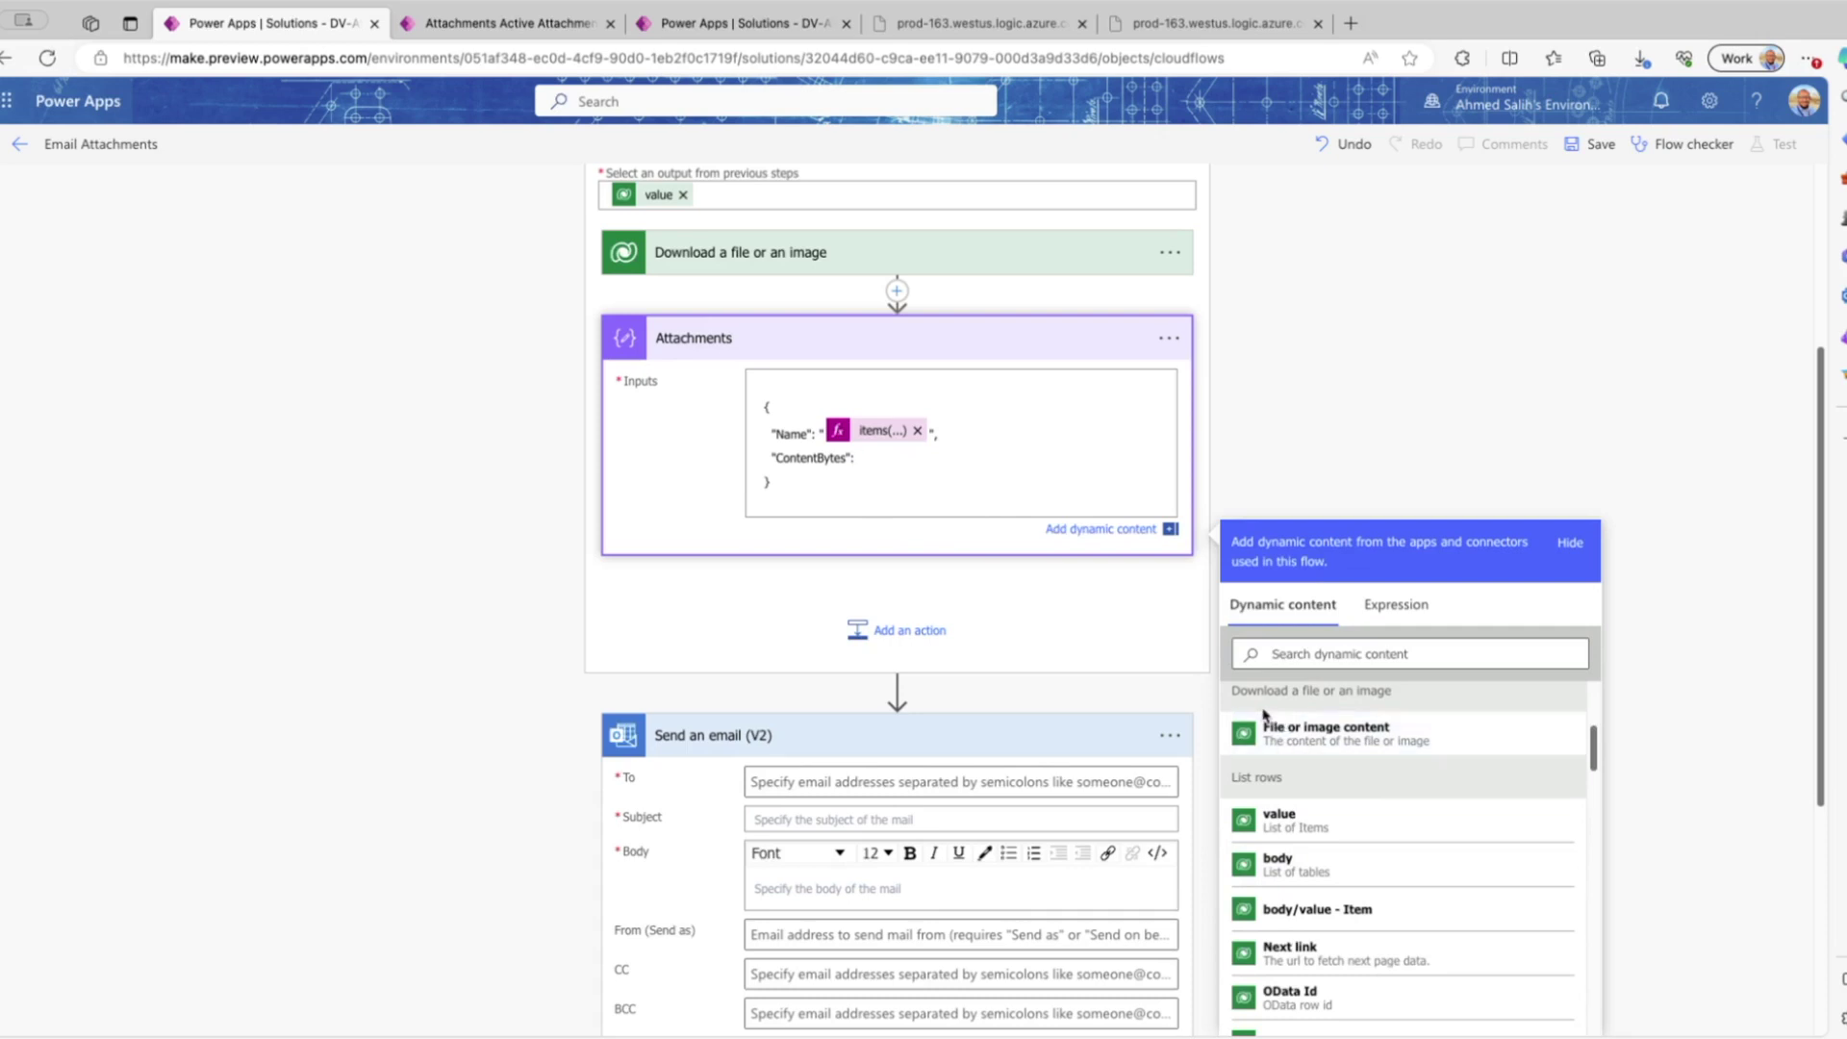
left_click(1356, 737)
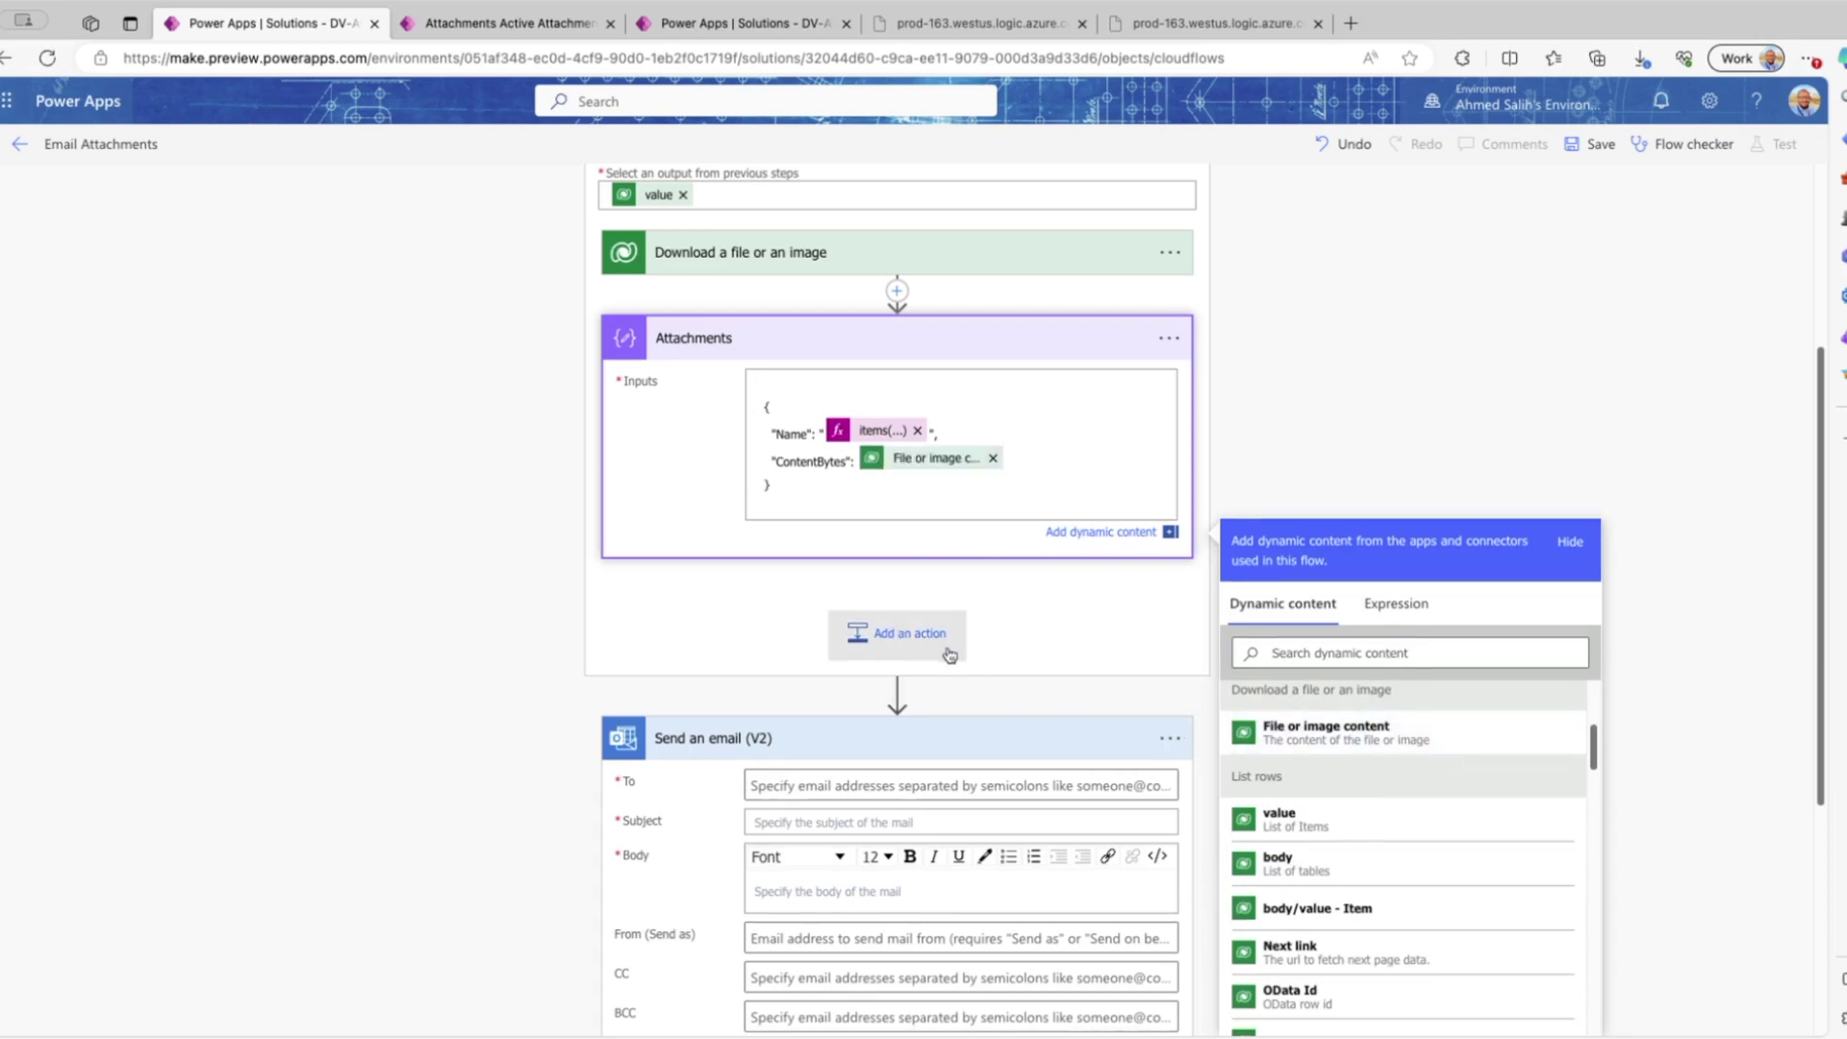
left_click(890, 633)
- Add an Append to array variable step that appends the Attachments Outputs to varAttachmentsArray
left_click(782, 474)
type("a")
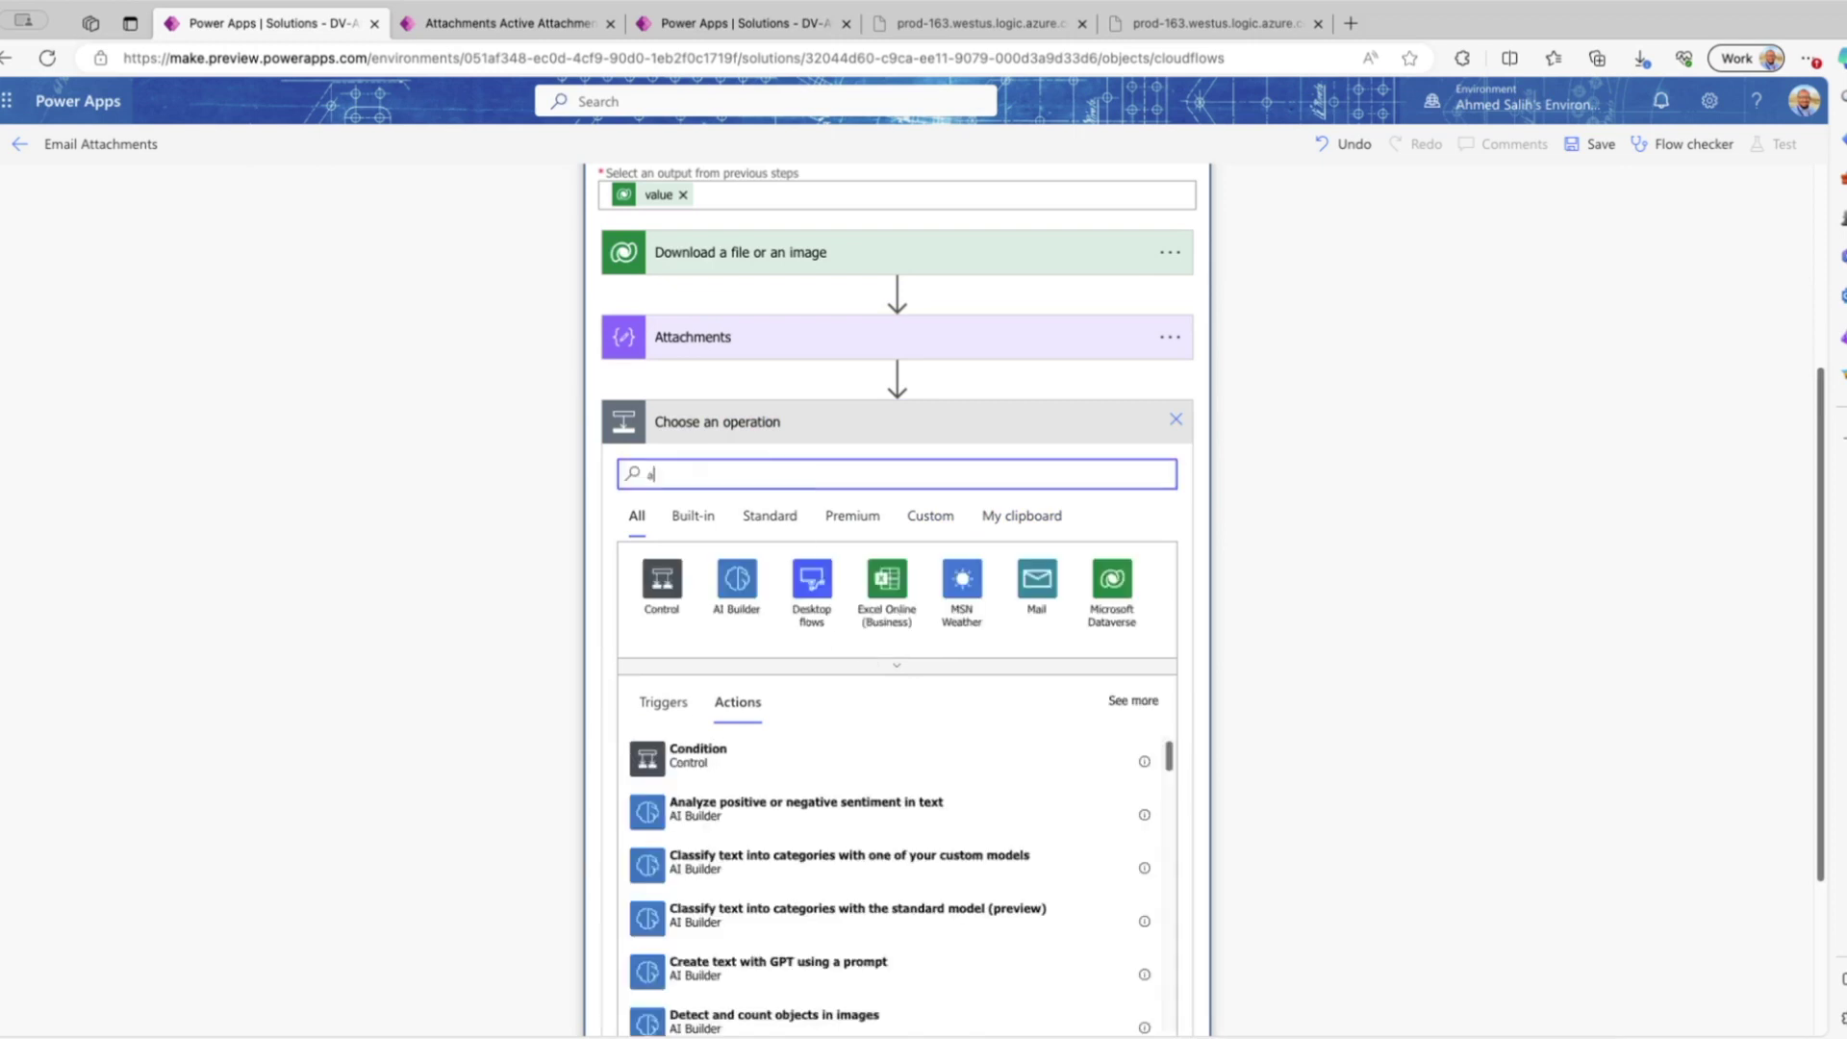
type("ppend ar")
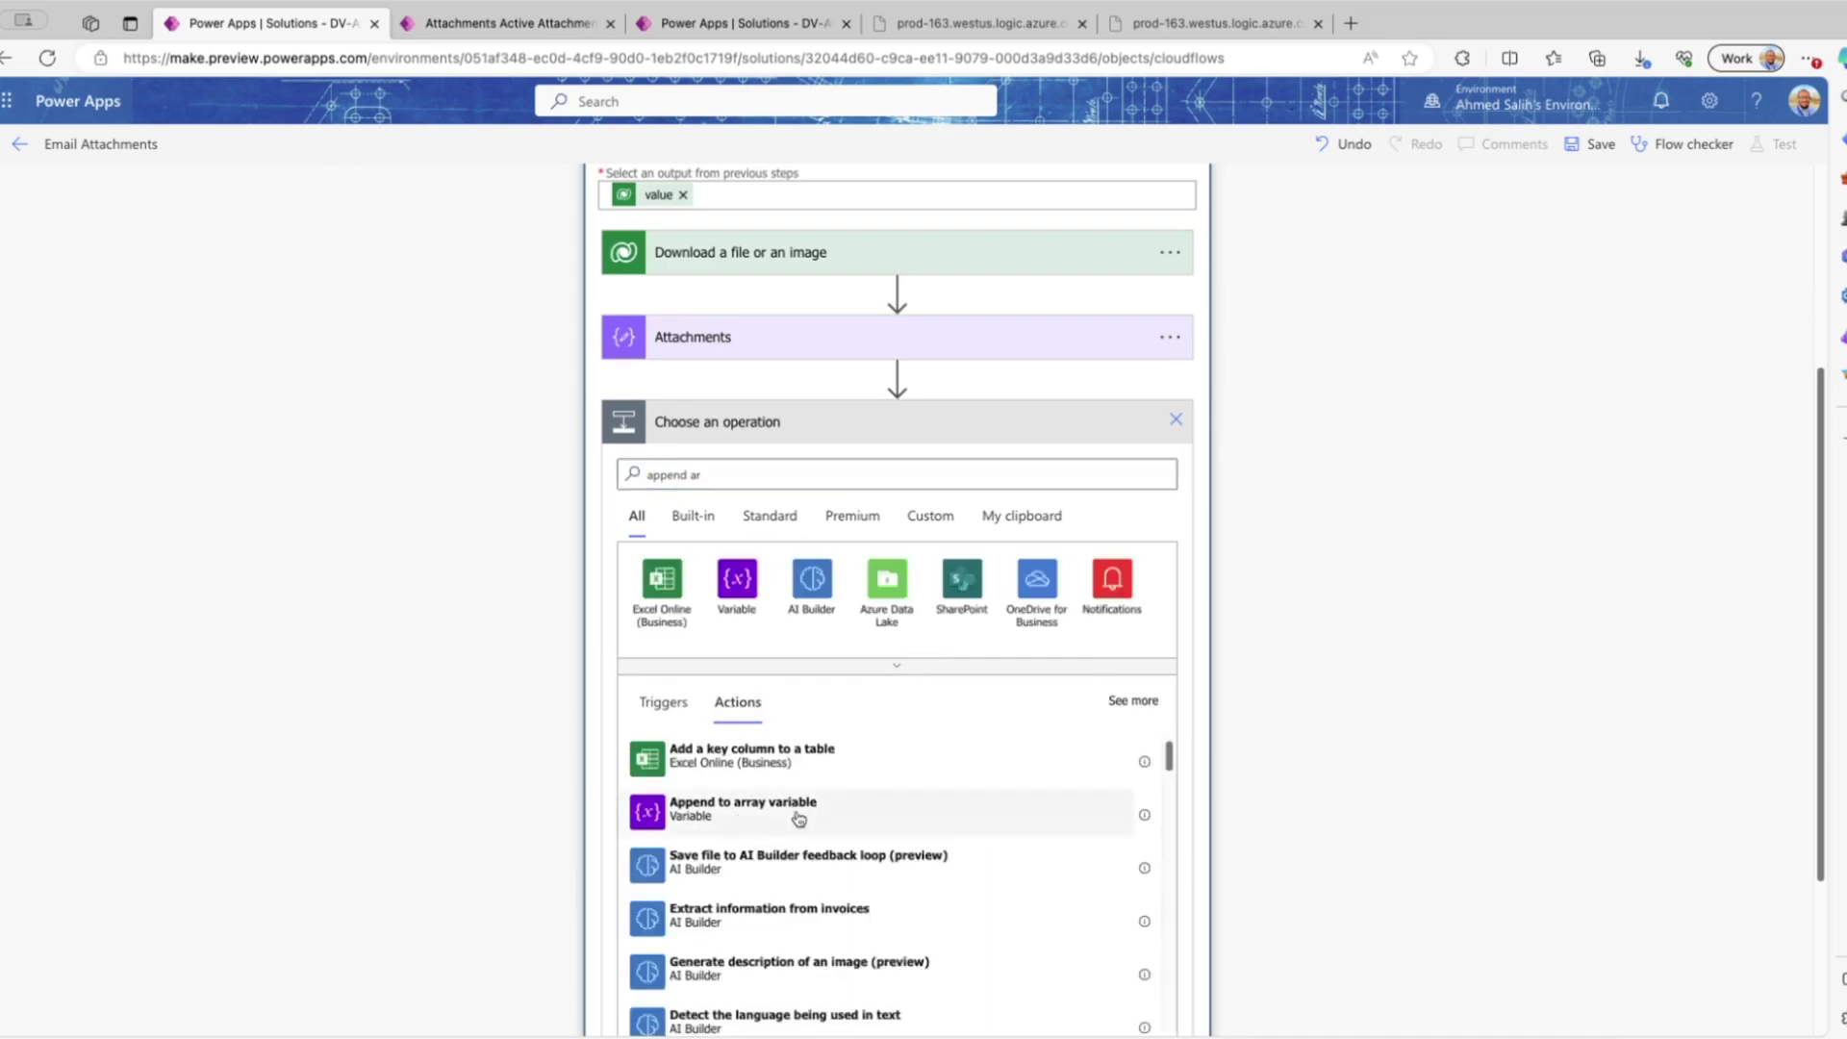
left_click(922, 793)
left_click(859, 676)
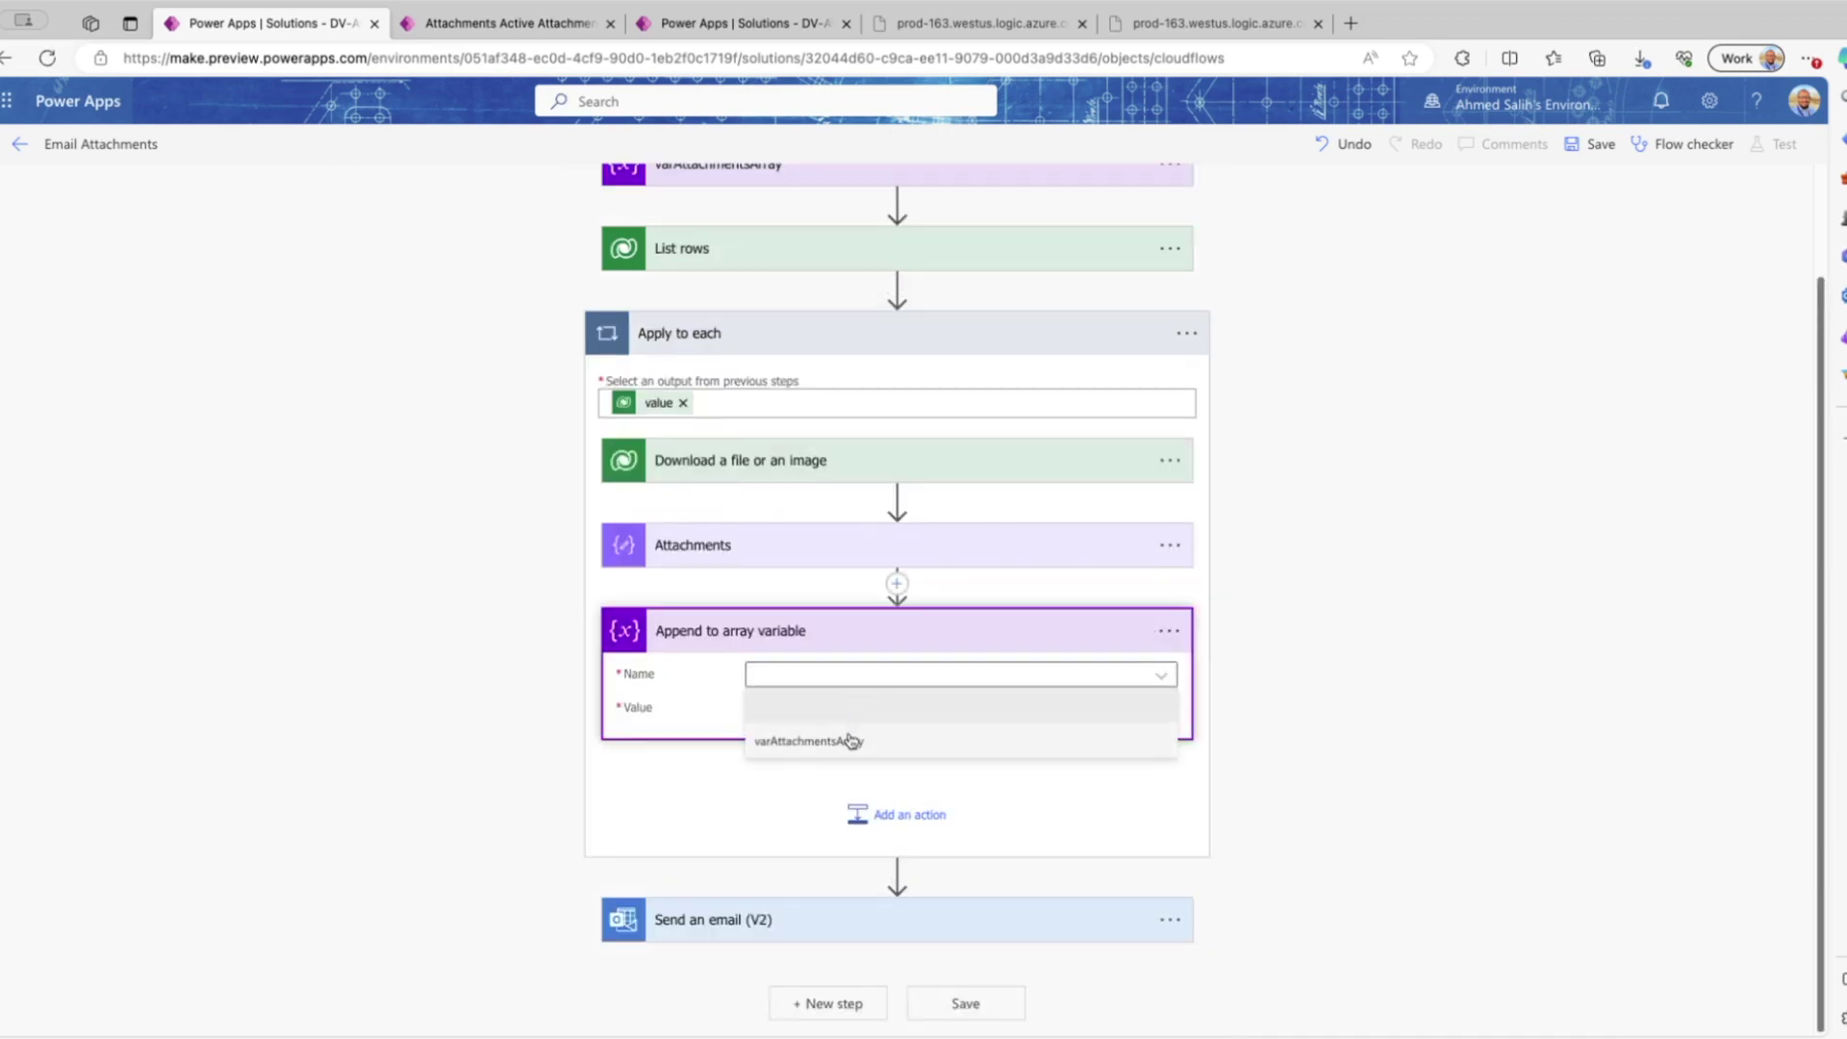
left_click(853, 741)
left_click(849, 706)
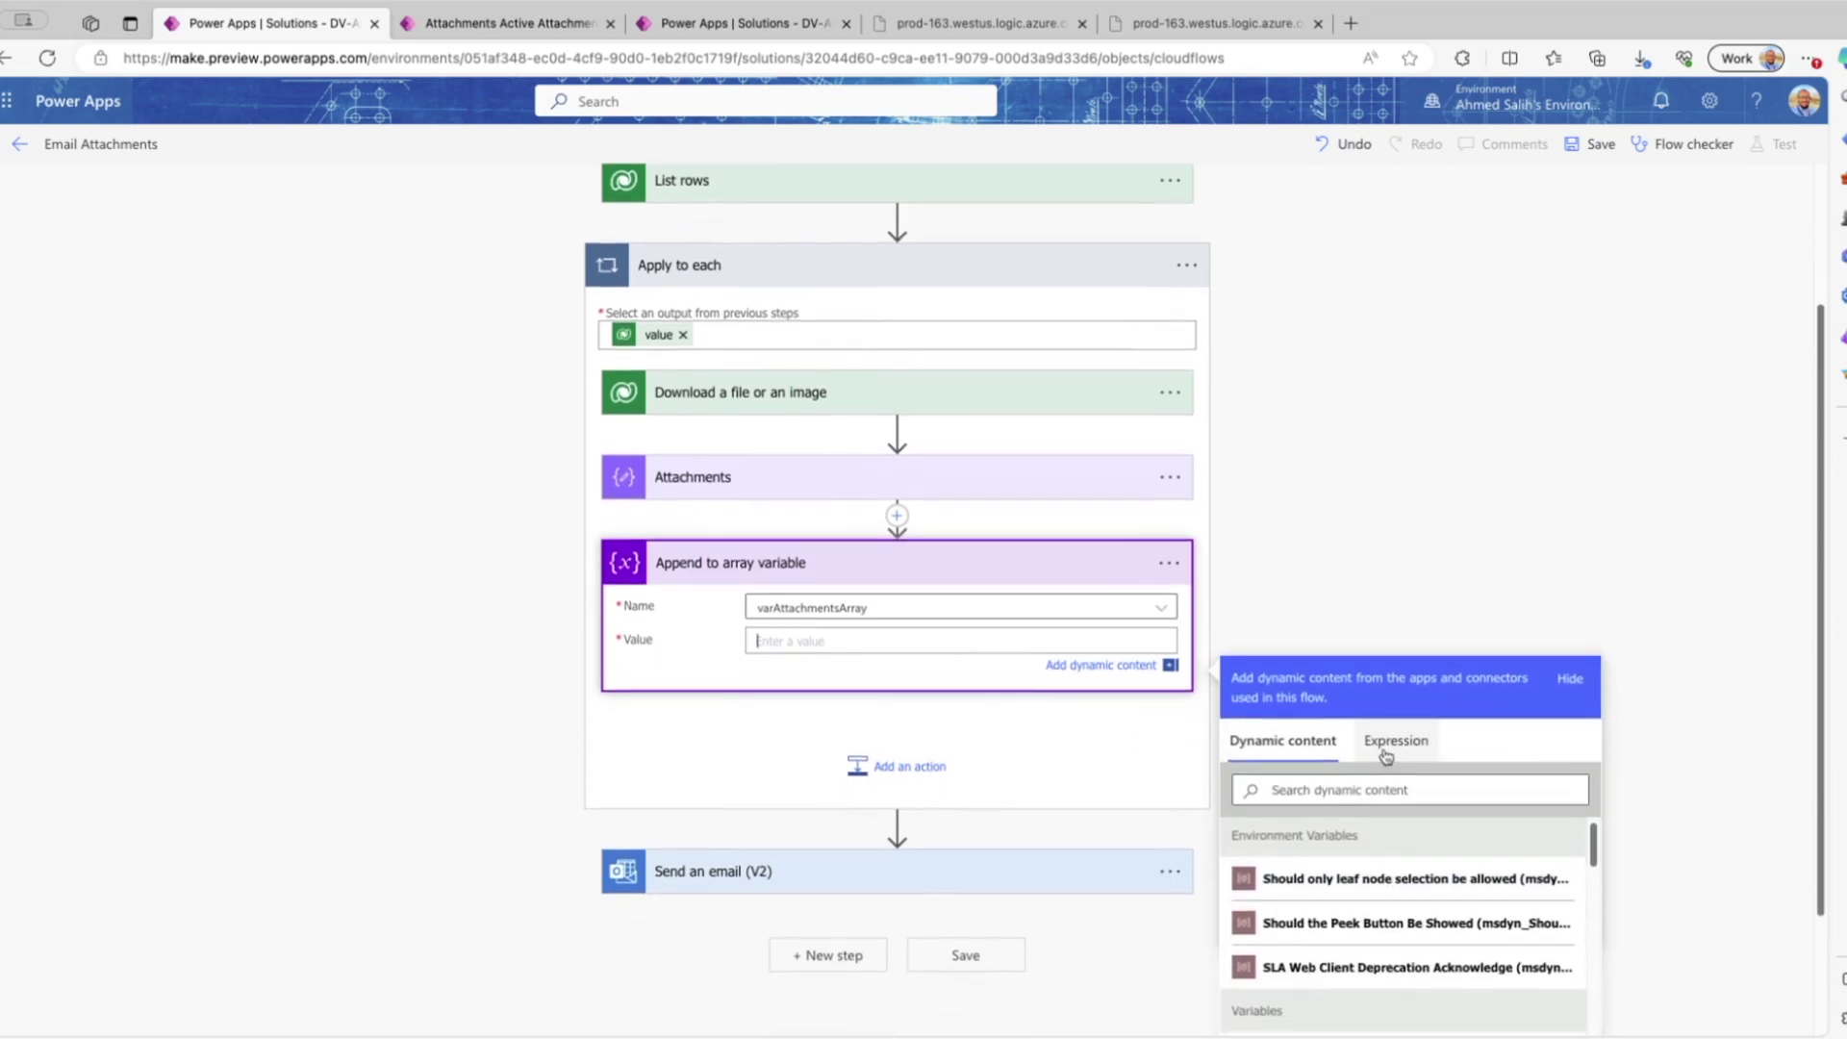
scroll(1563, 843, "down", 2)
scroll(1639, 840, "down", 3)
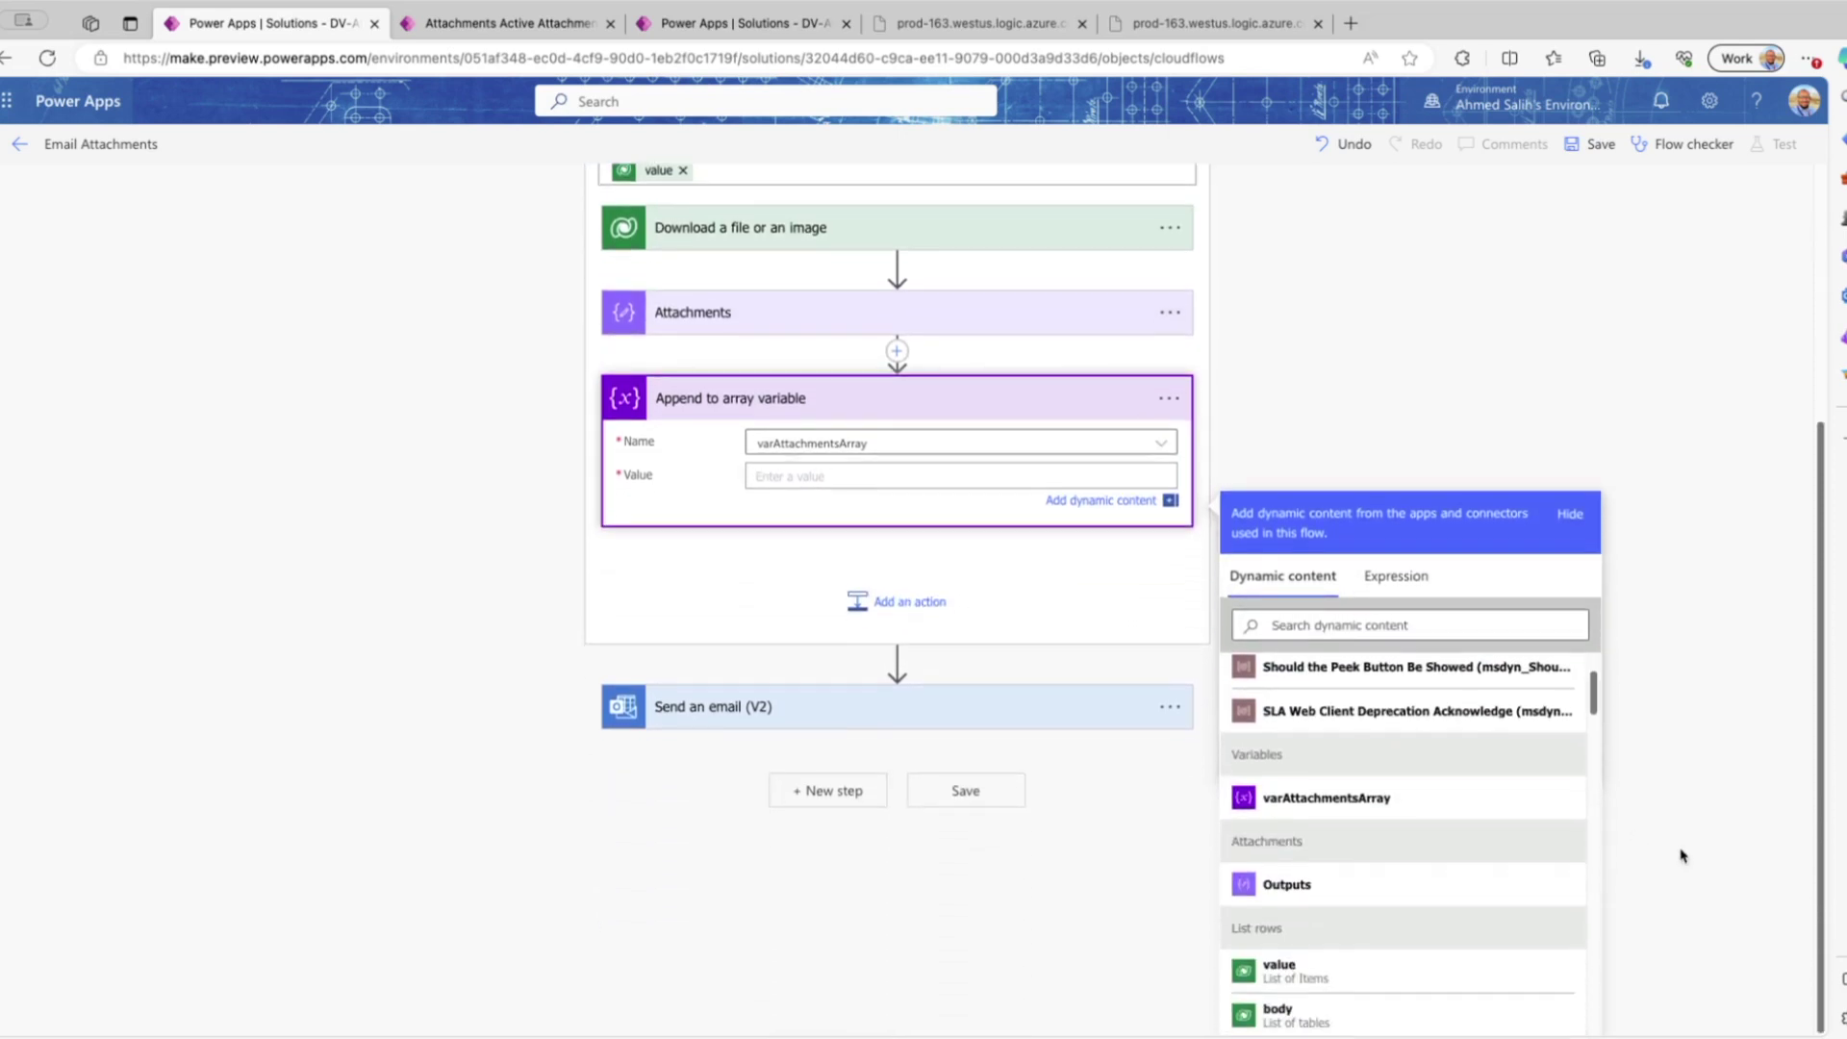
left_click(1289, 876)
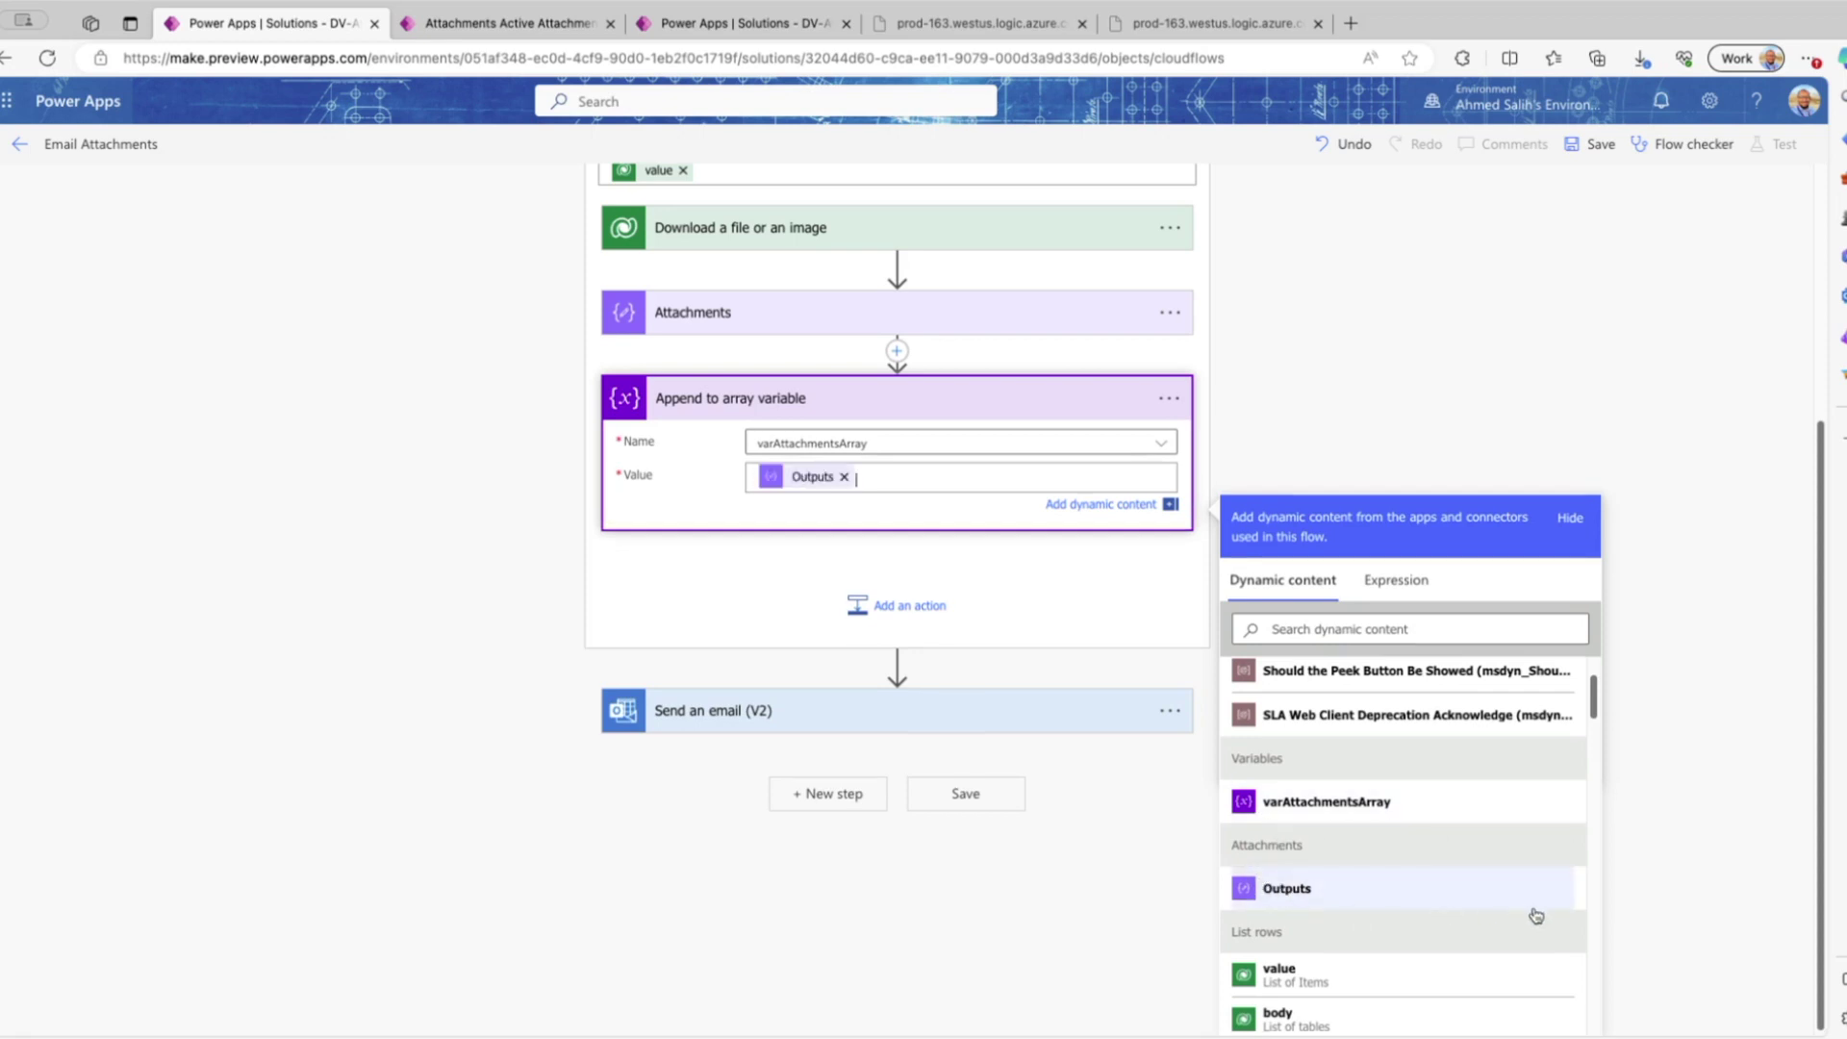
left_click(939, 723)
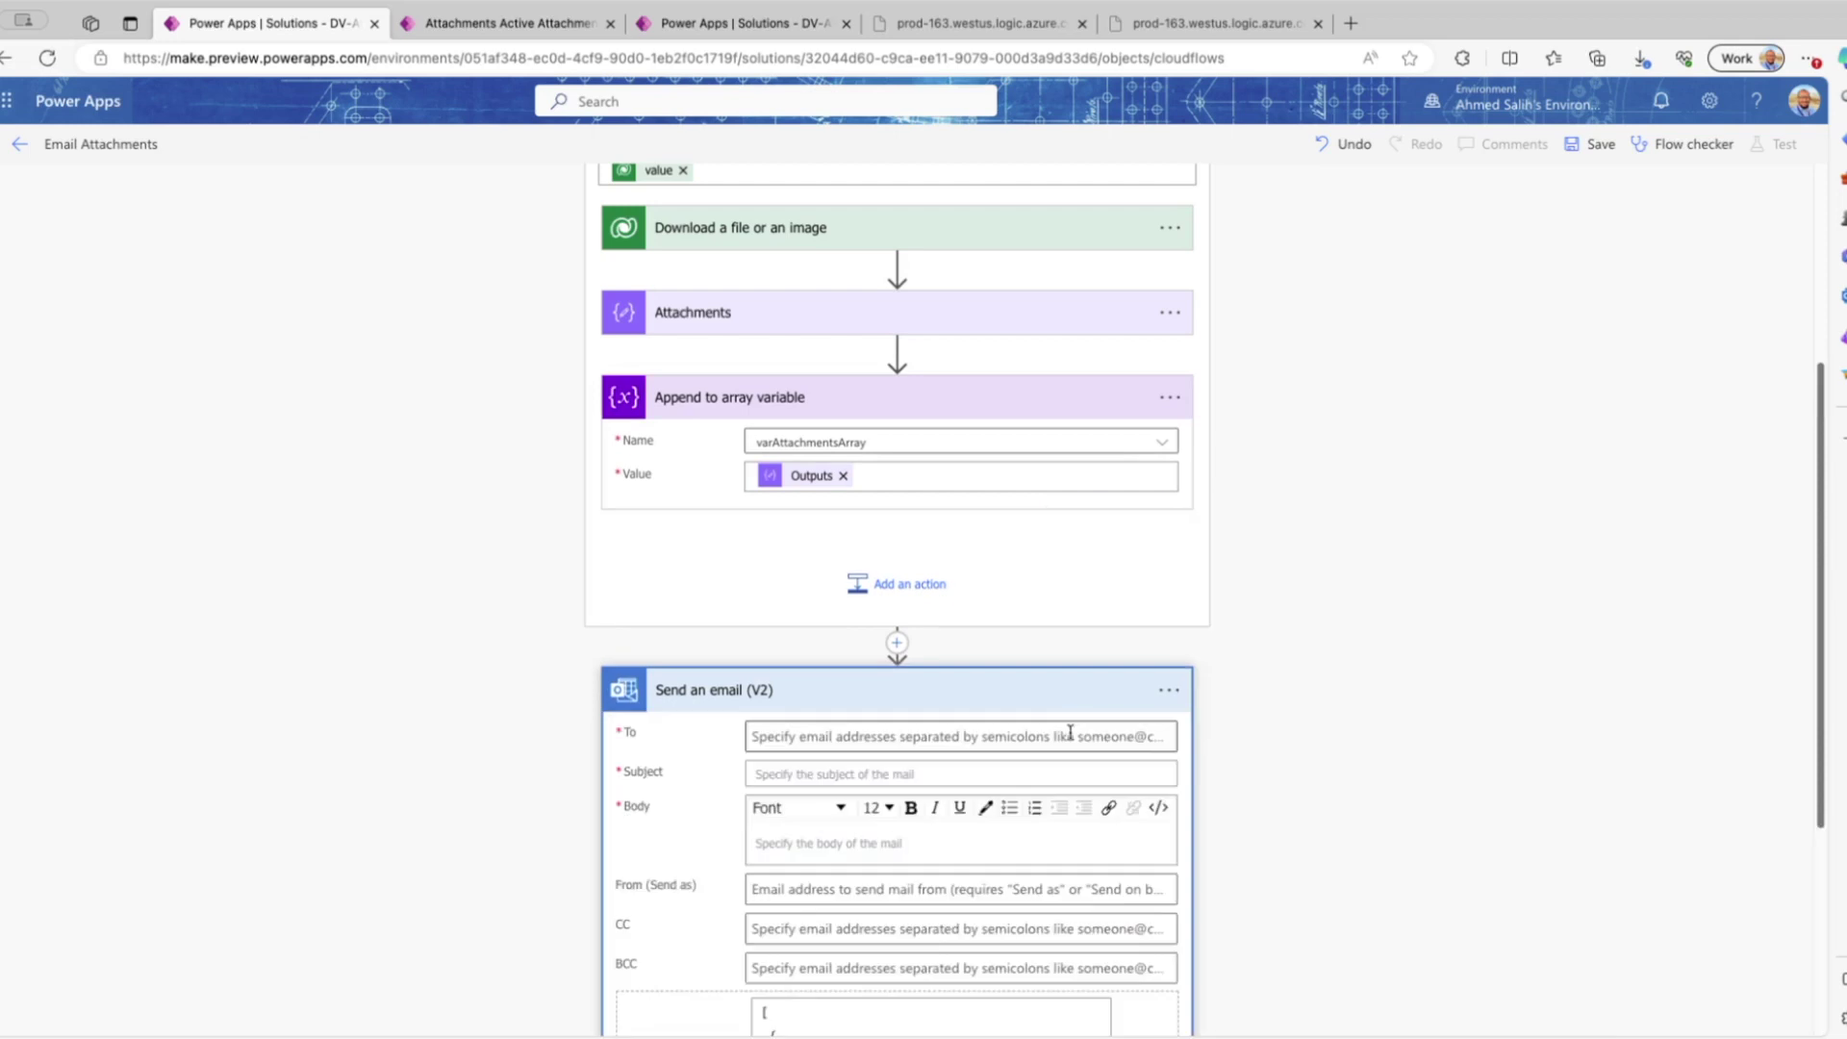
- Address the email to the signed-in account's own e-mail address
scroll(1032, 737, "down", 3)
left_click(831, 471)
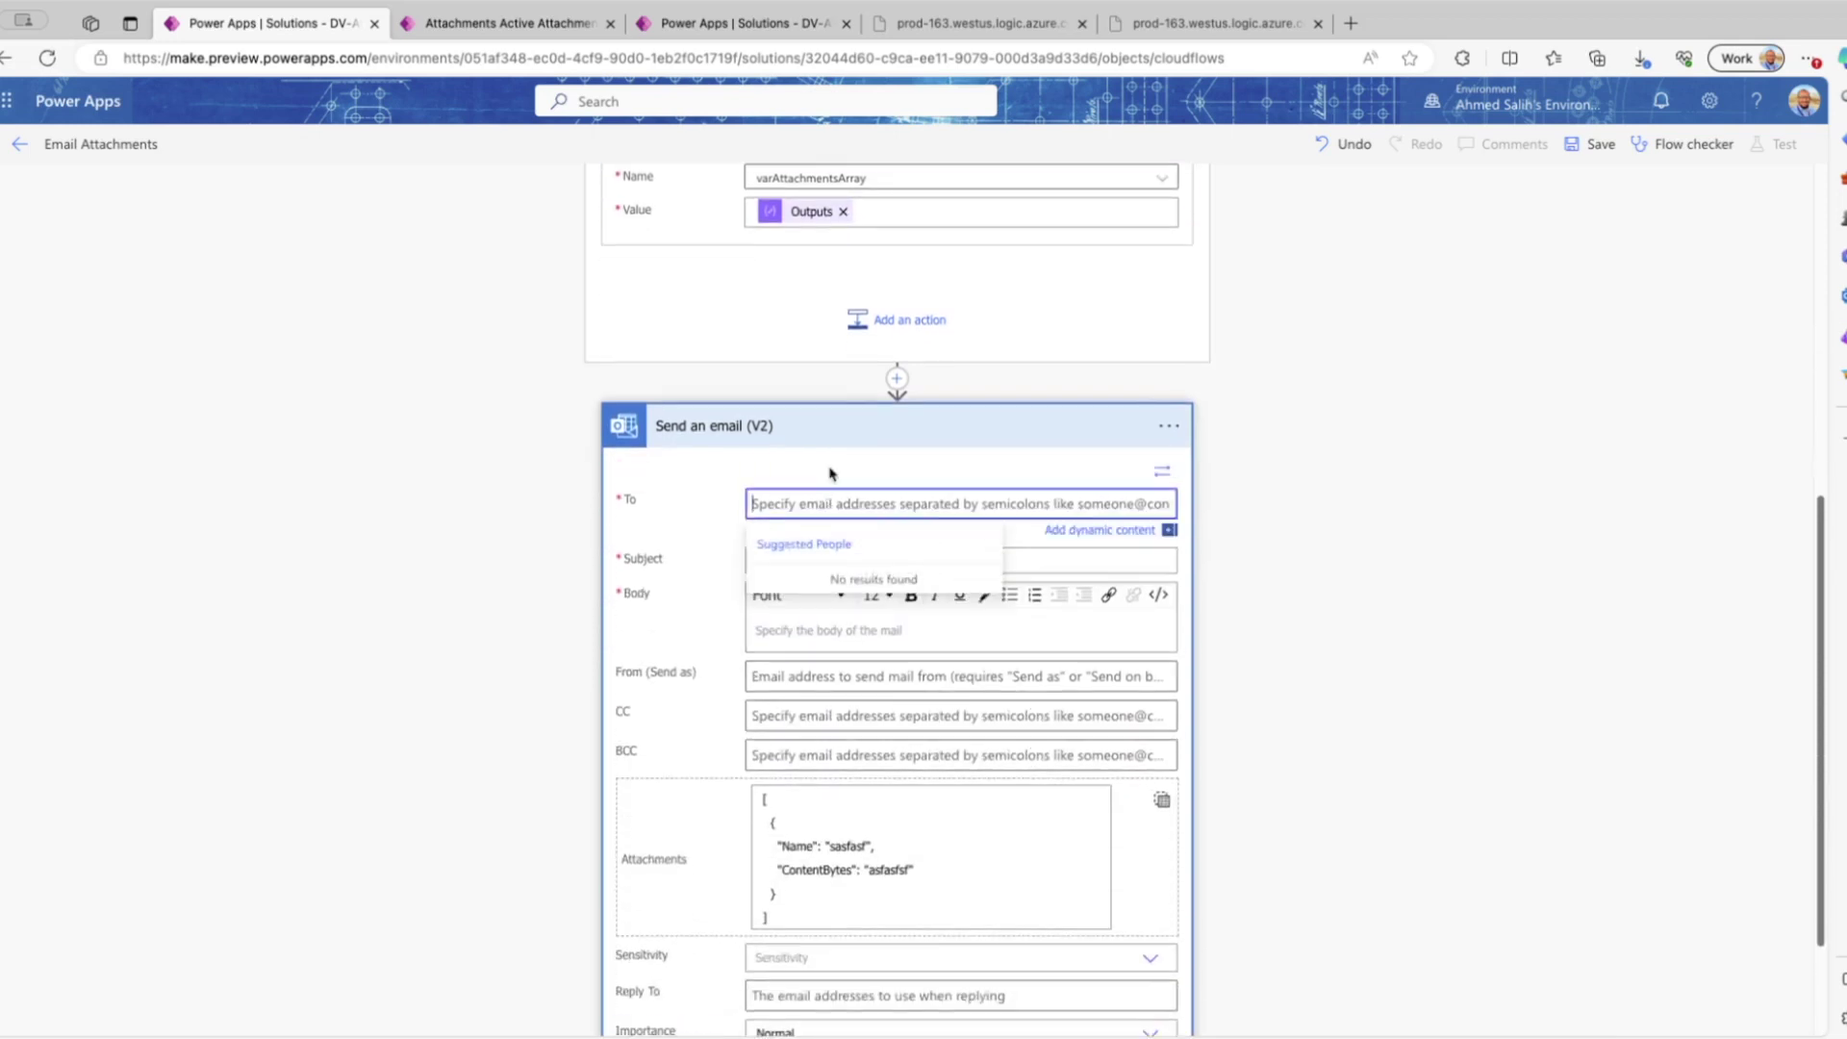
left_click(1802, 102)
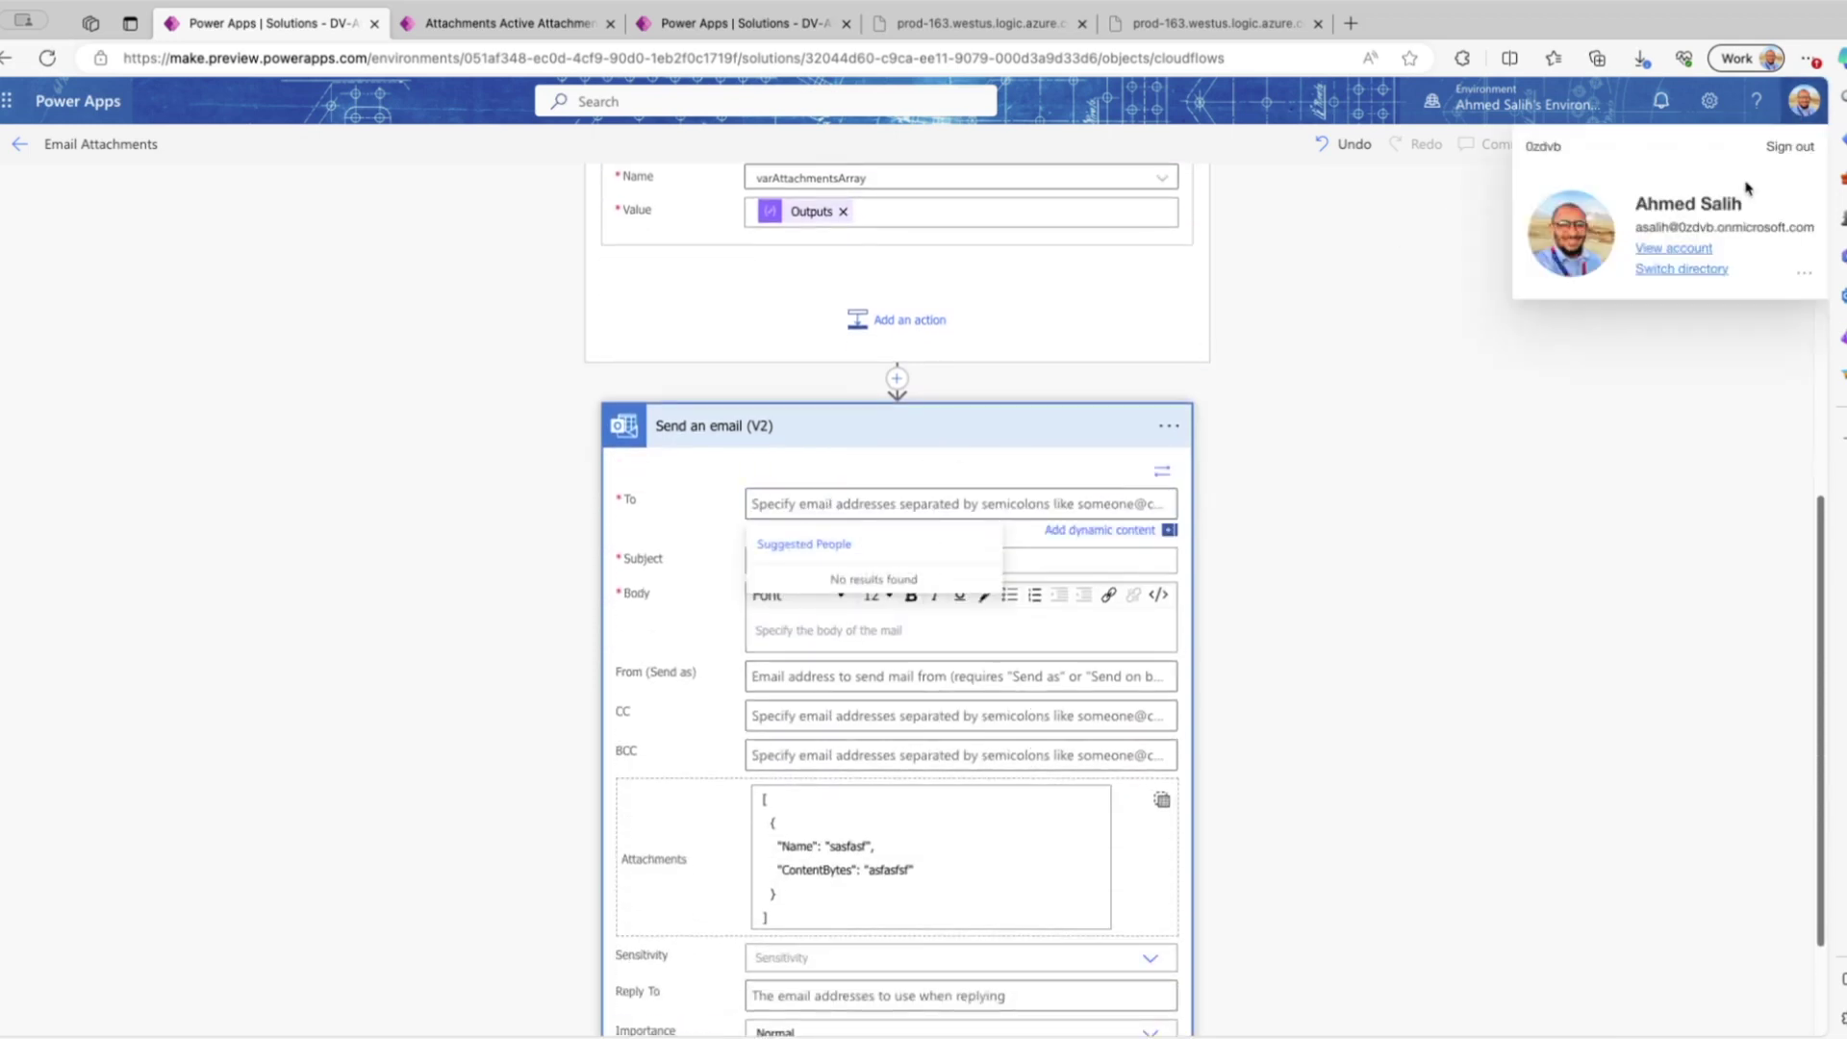
triple_click(1686, 231)
key("ctrl+c")
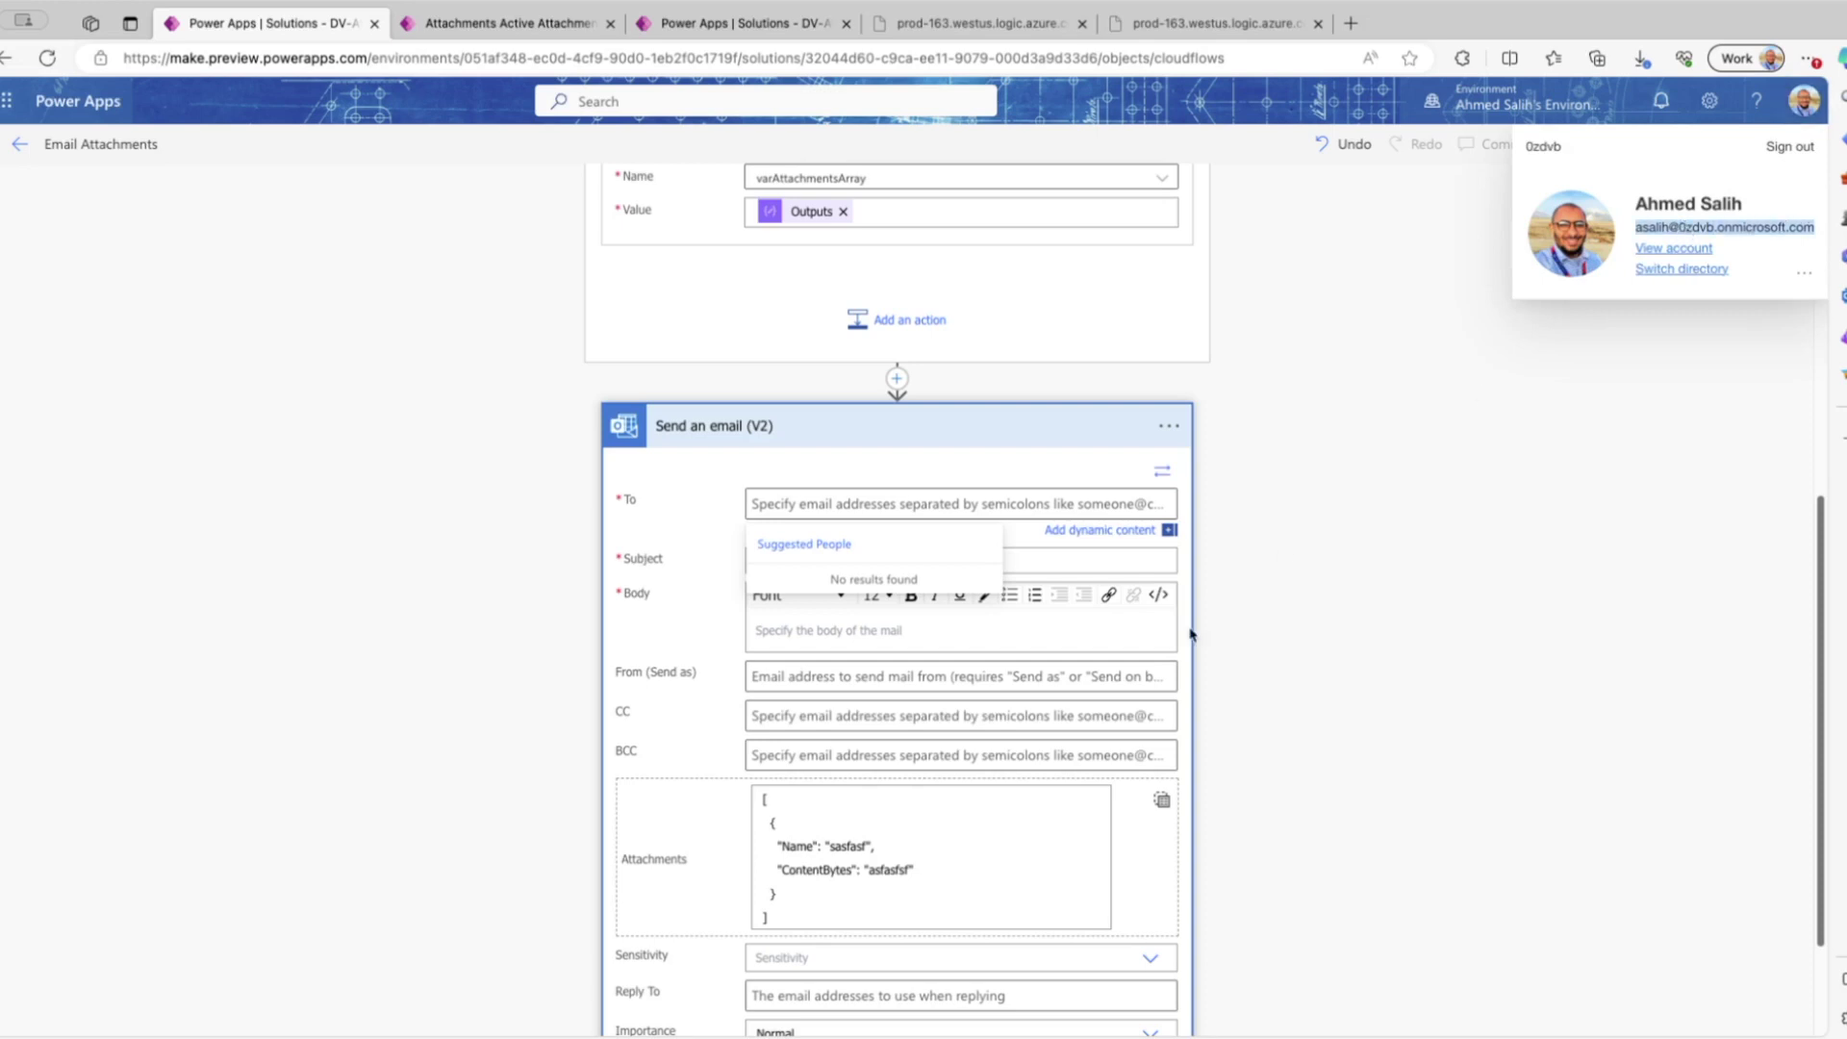
left_click(835, 497)
key("ctrl+v")
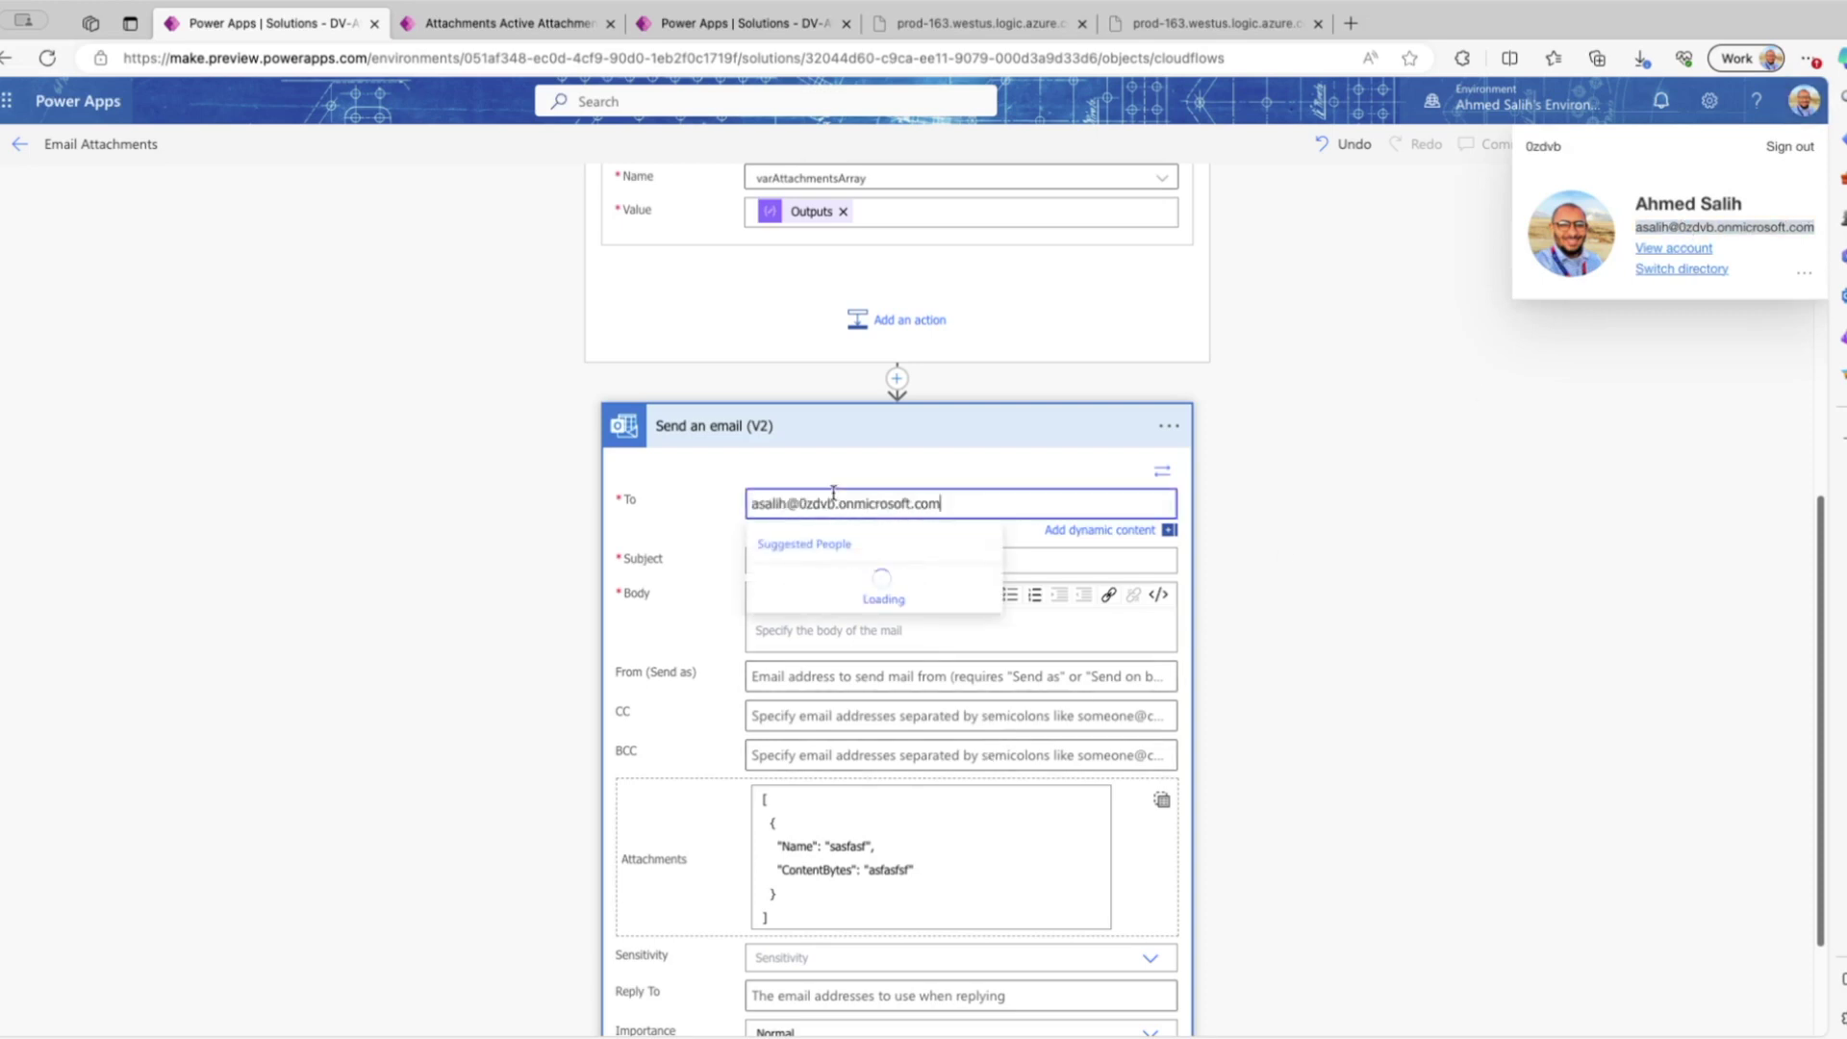
left_click(830, 589)
- Set both the email subject and body to TEST
left_click(828, 561)
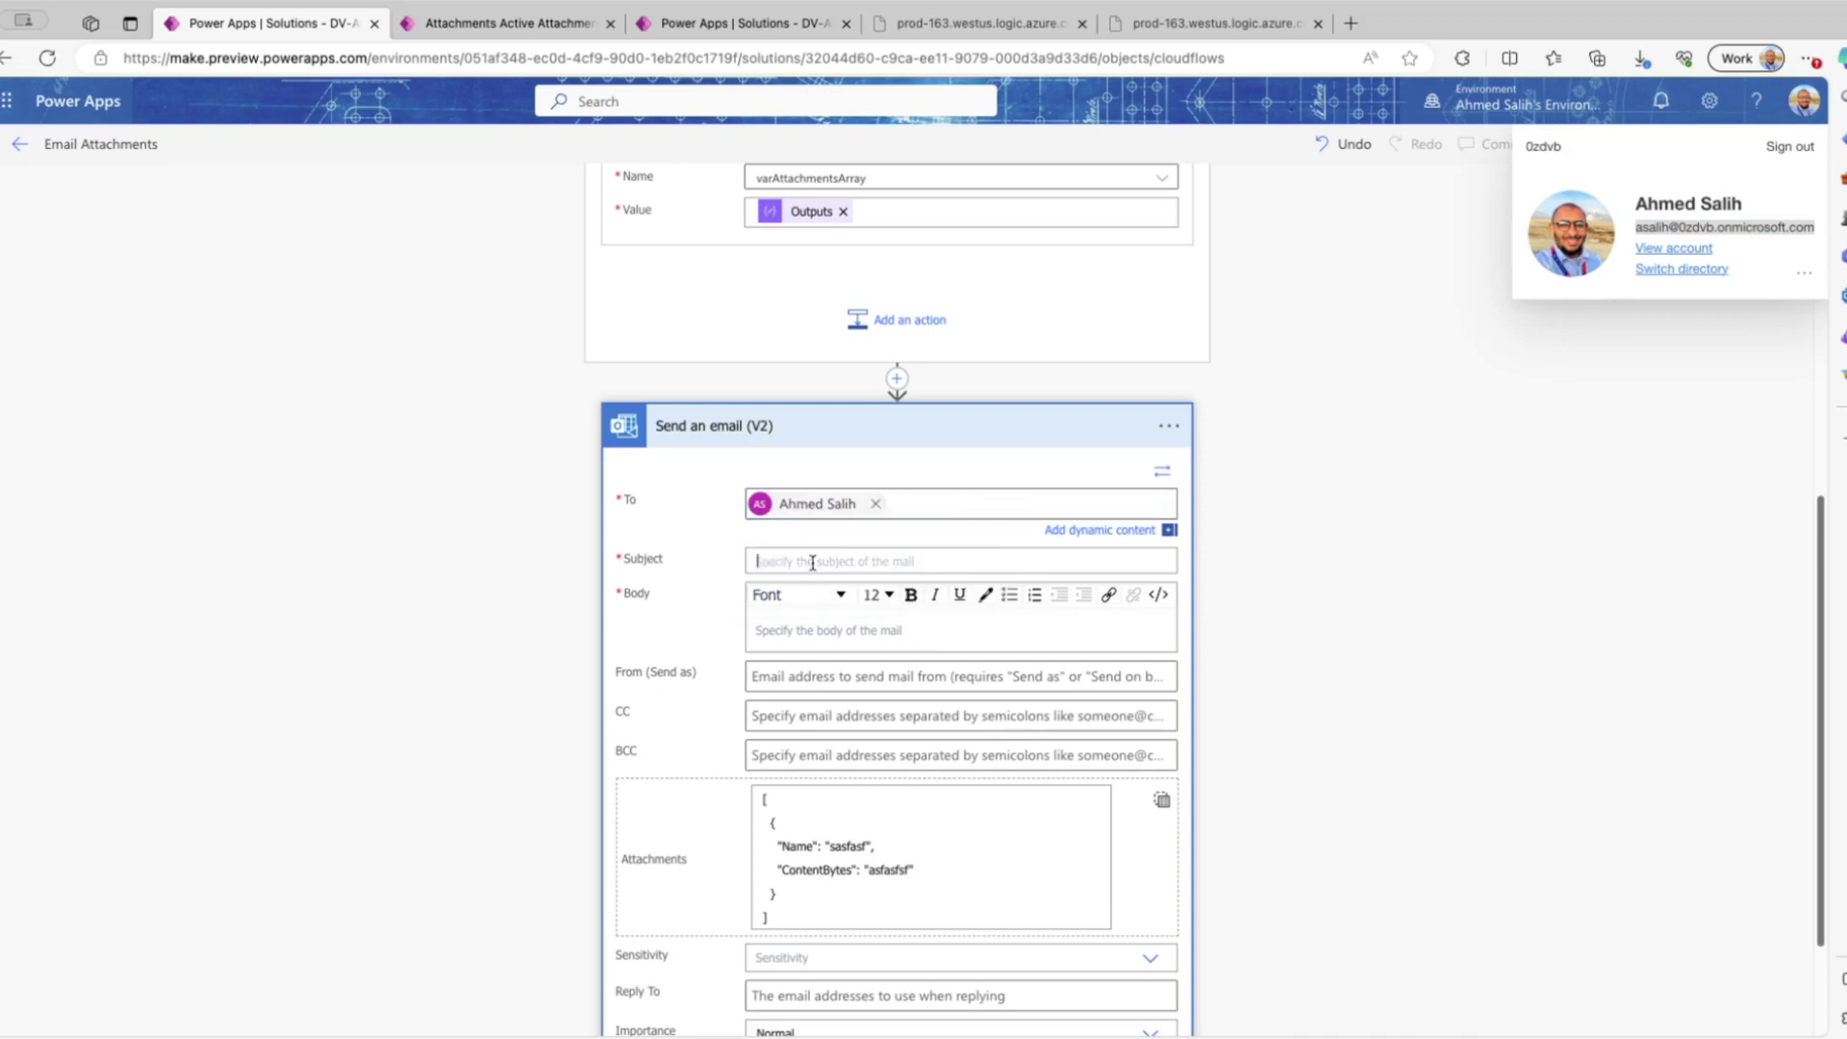
type("TEST")
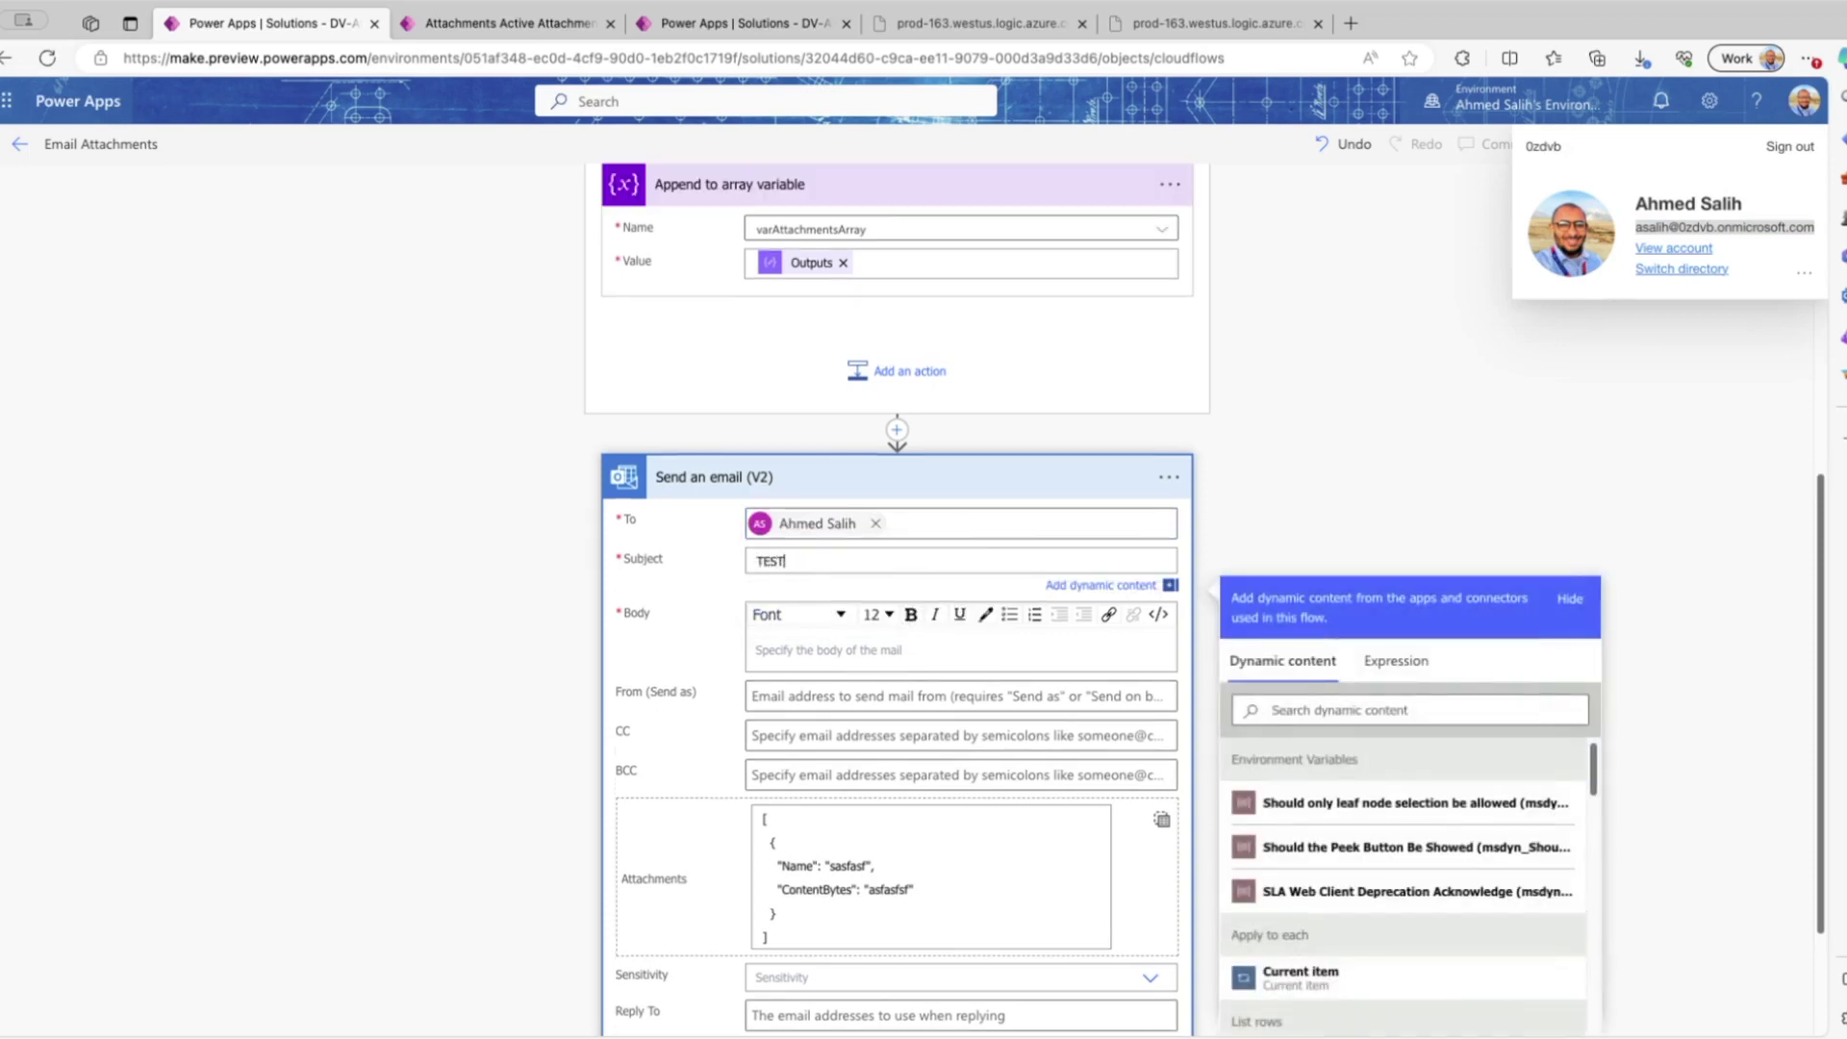
left_click(829, 650)
type("TEST")
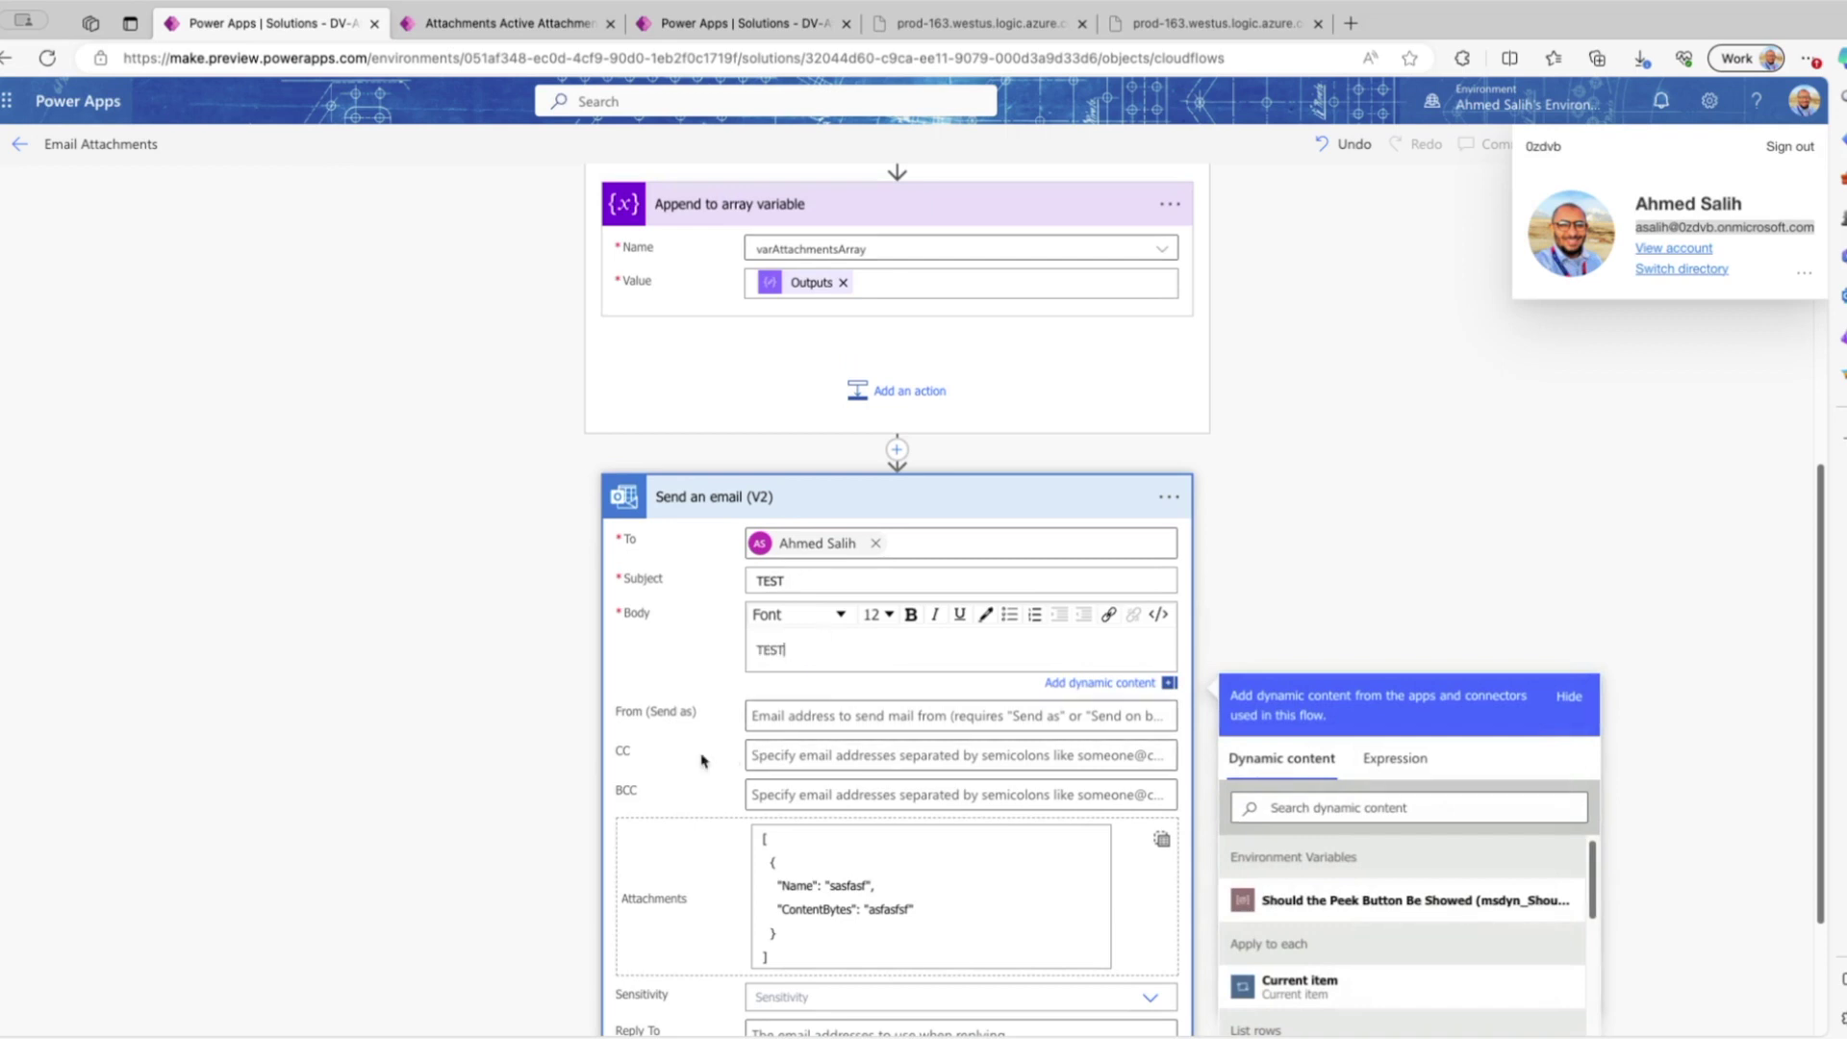
- Replace the sample Attachments JSON with varAttachmentsArray and save the flow
scroll(760, 755, "down", 3)
left_click_drag(765, 755, 710, 596)
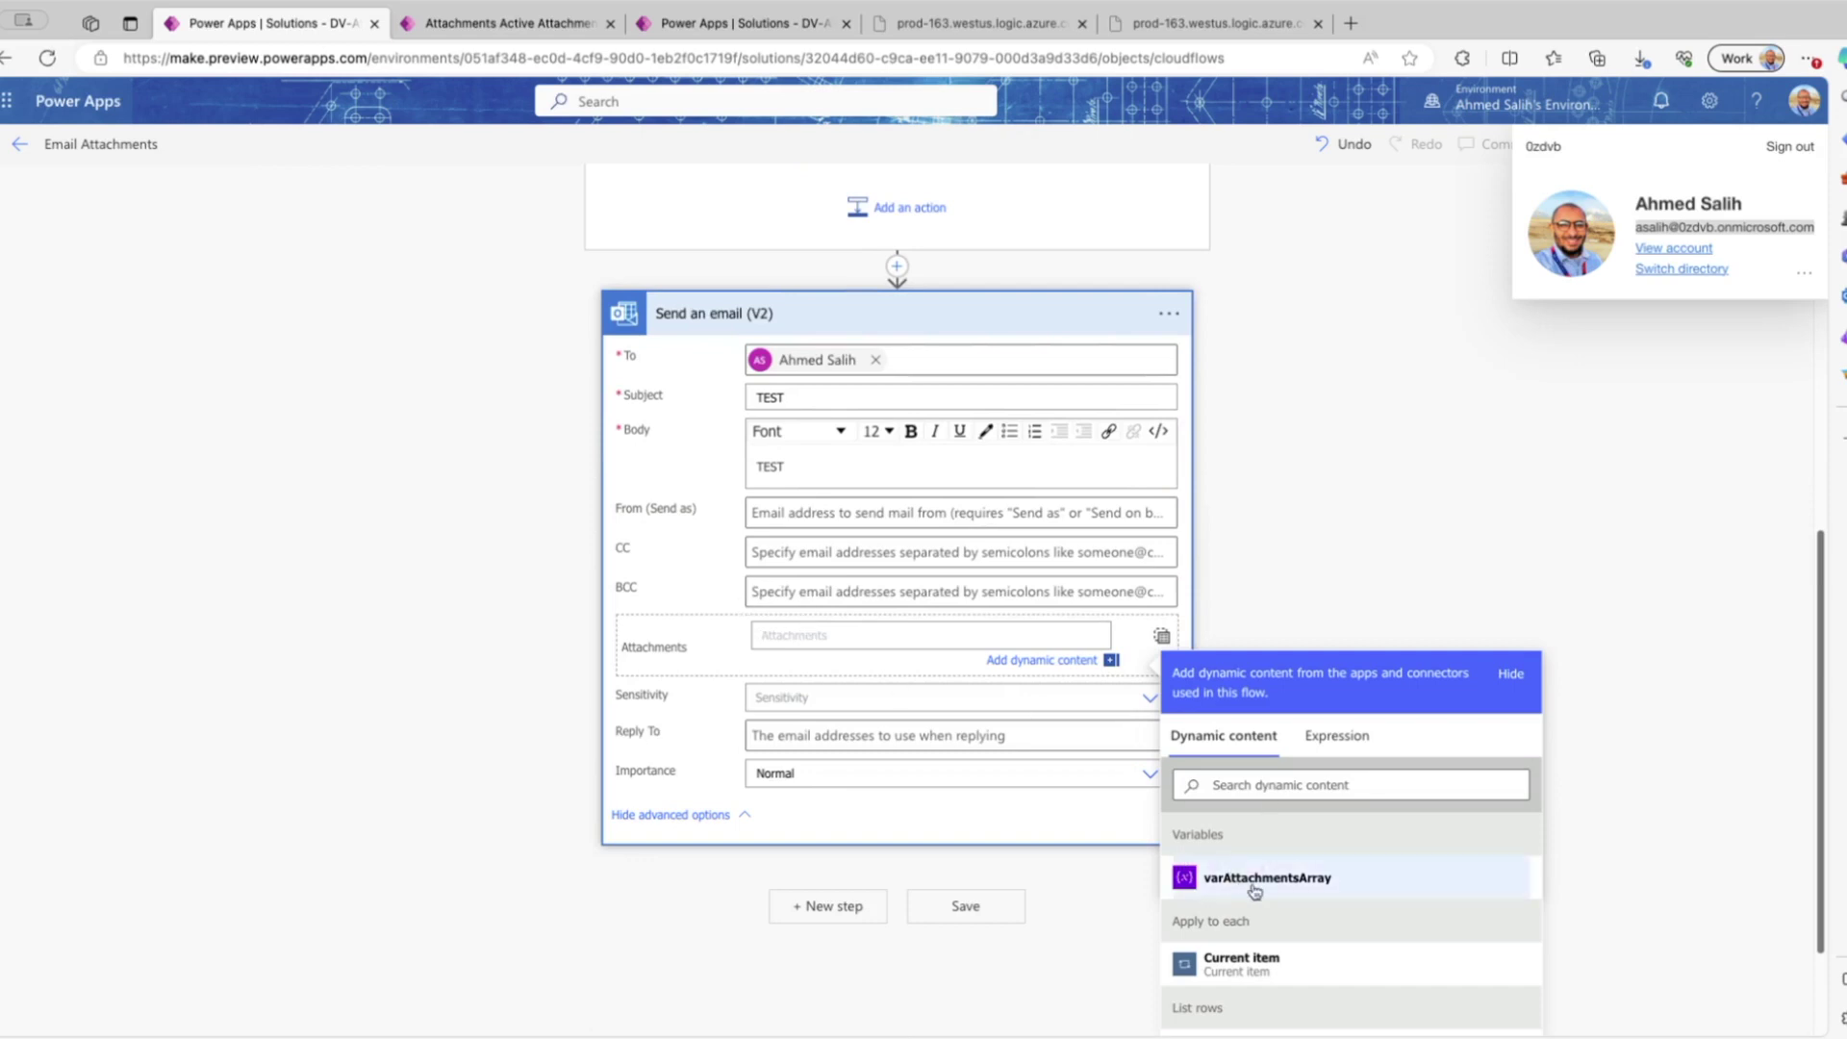
left_click(1318, 895)
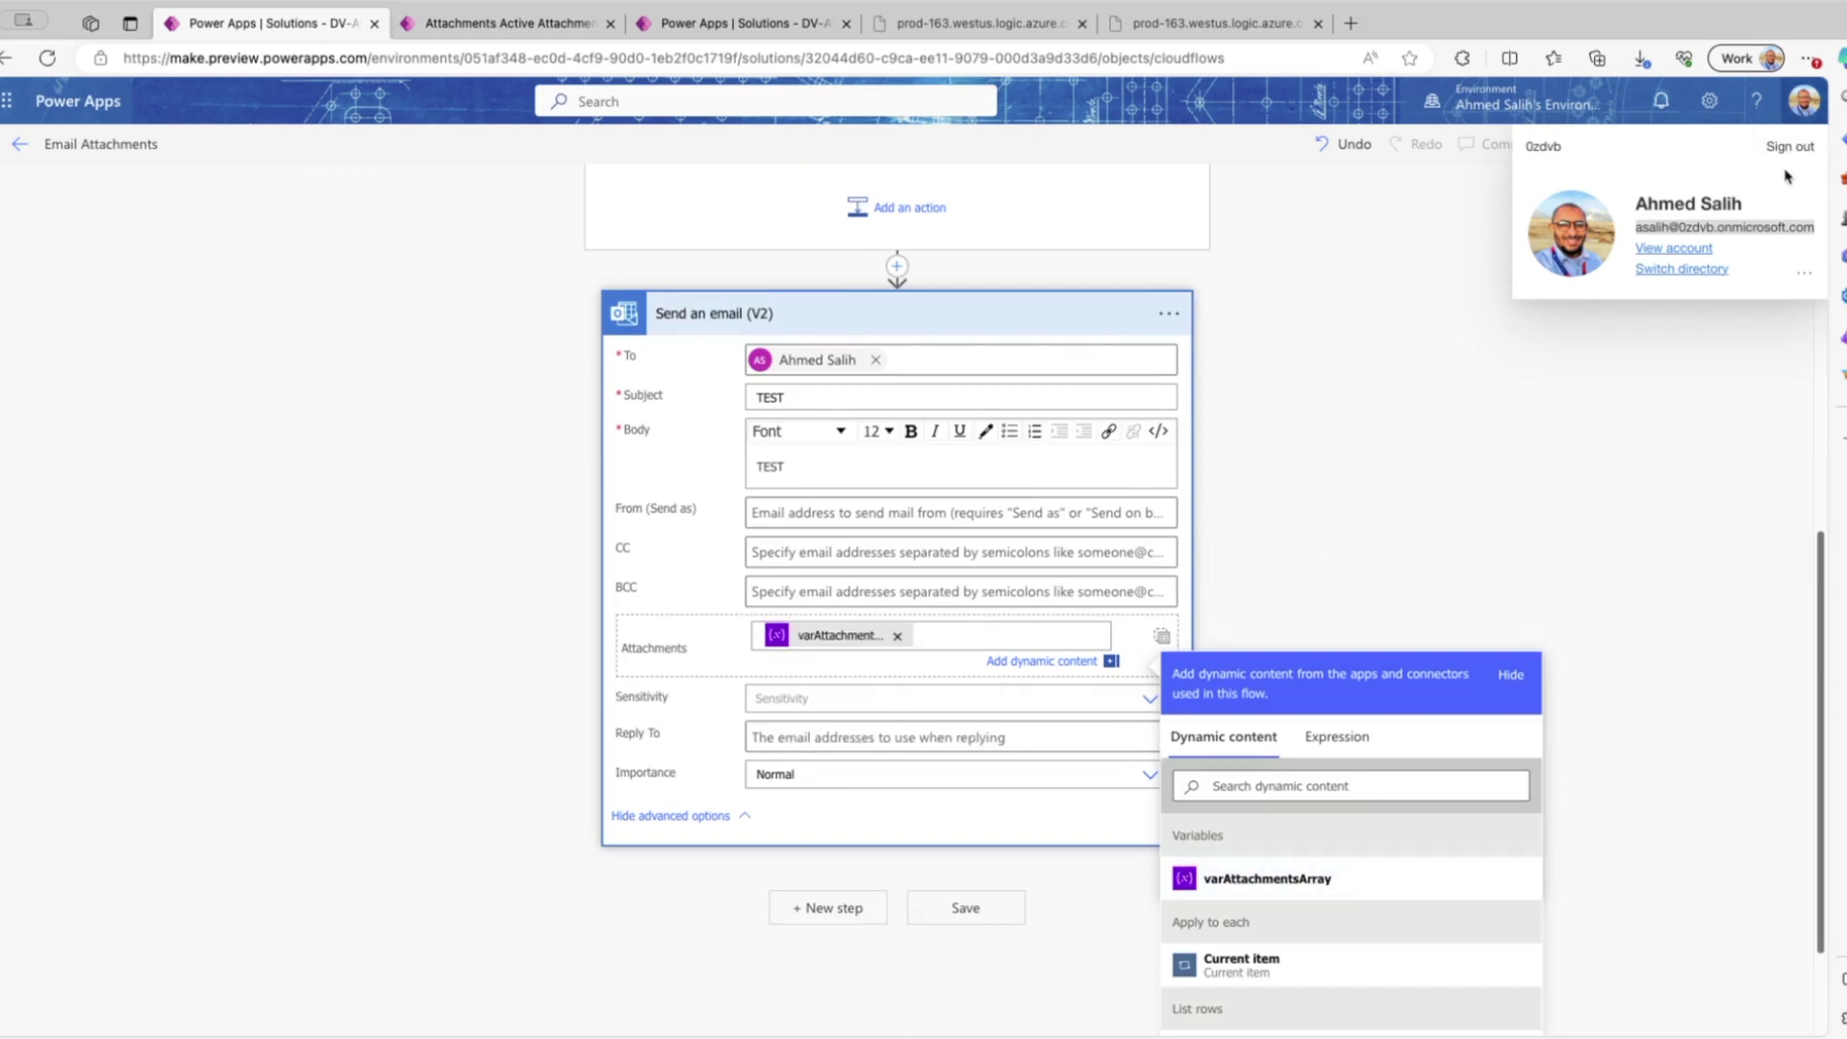
left_click(1592, 144)
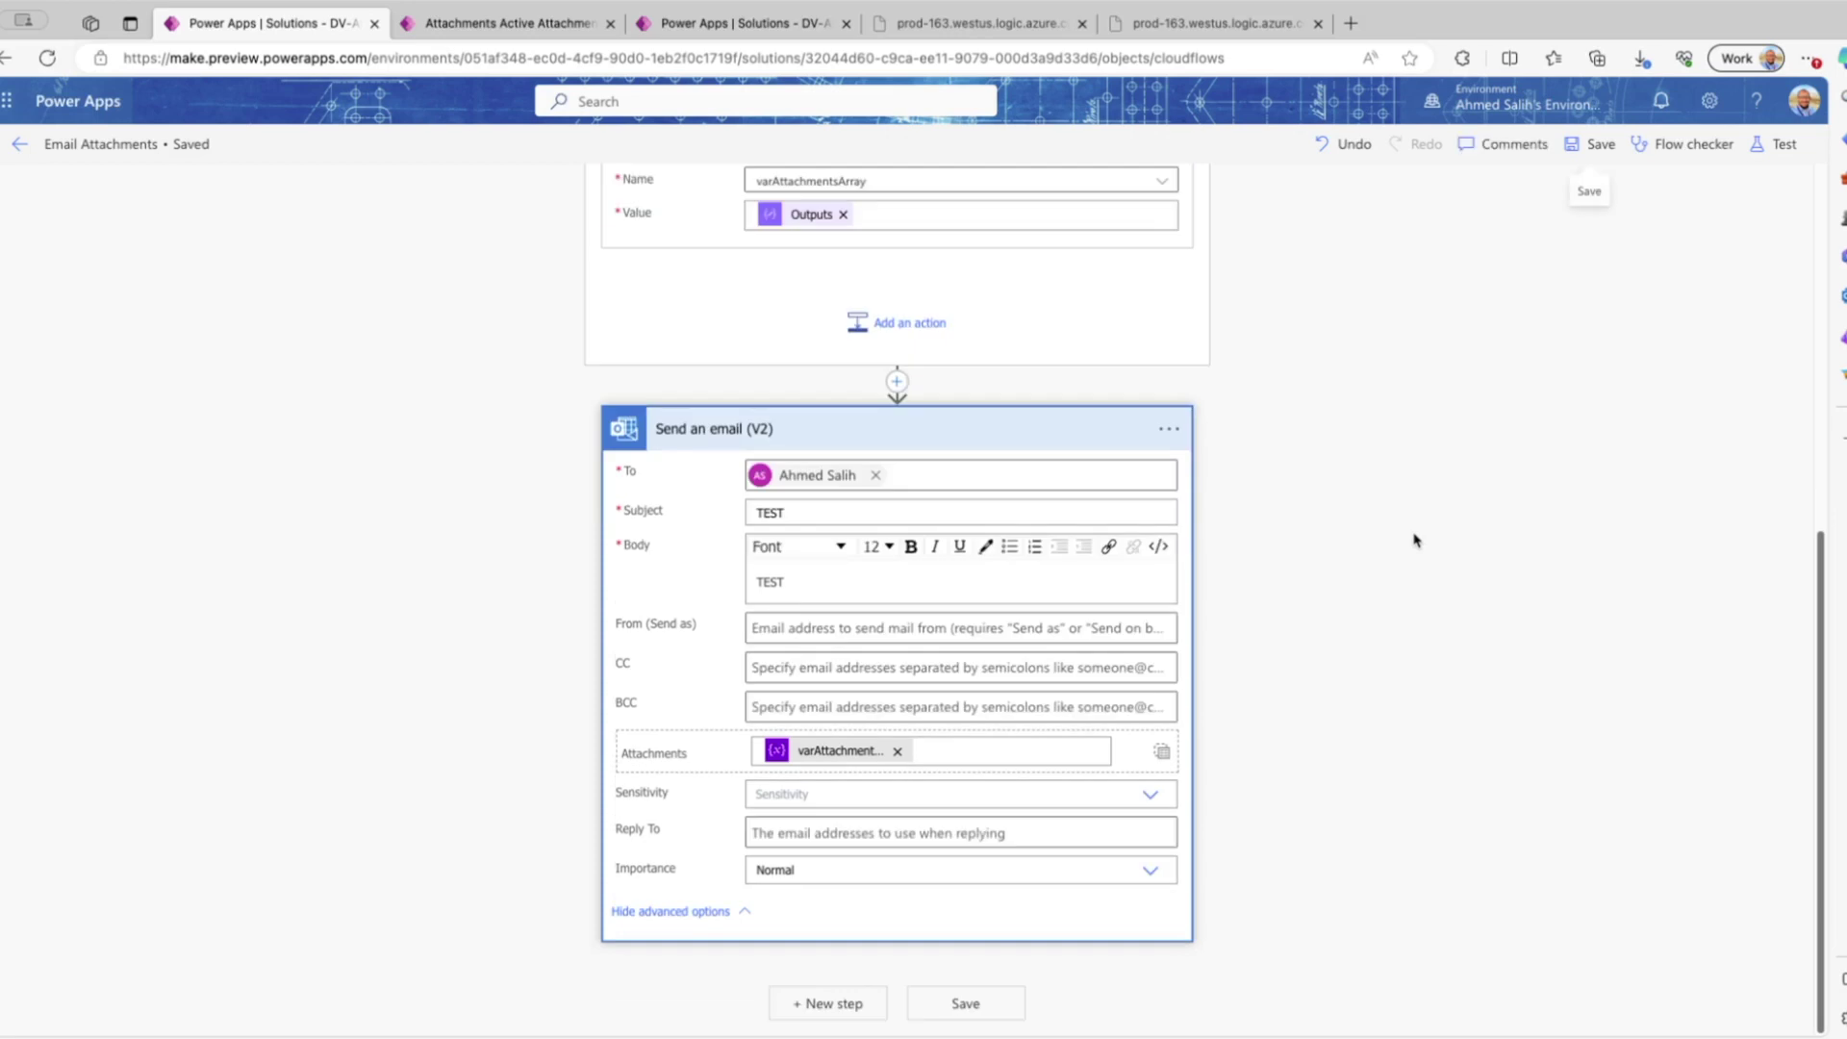
- Start a manual test run of the Email Attachments flow to bring up the Run flow panel
scroll(1414, 540, "up", 5)
scroll(1414, 541, "up", 1)
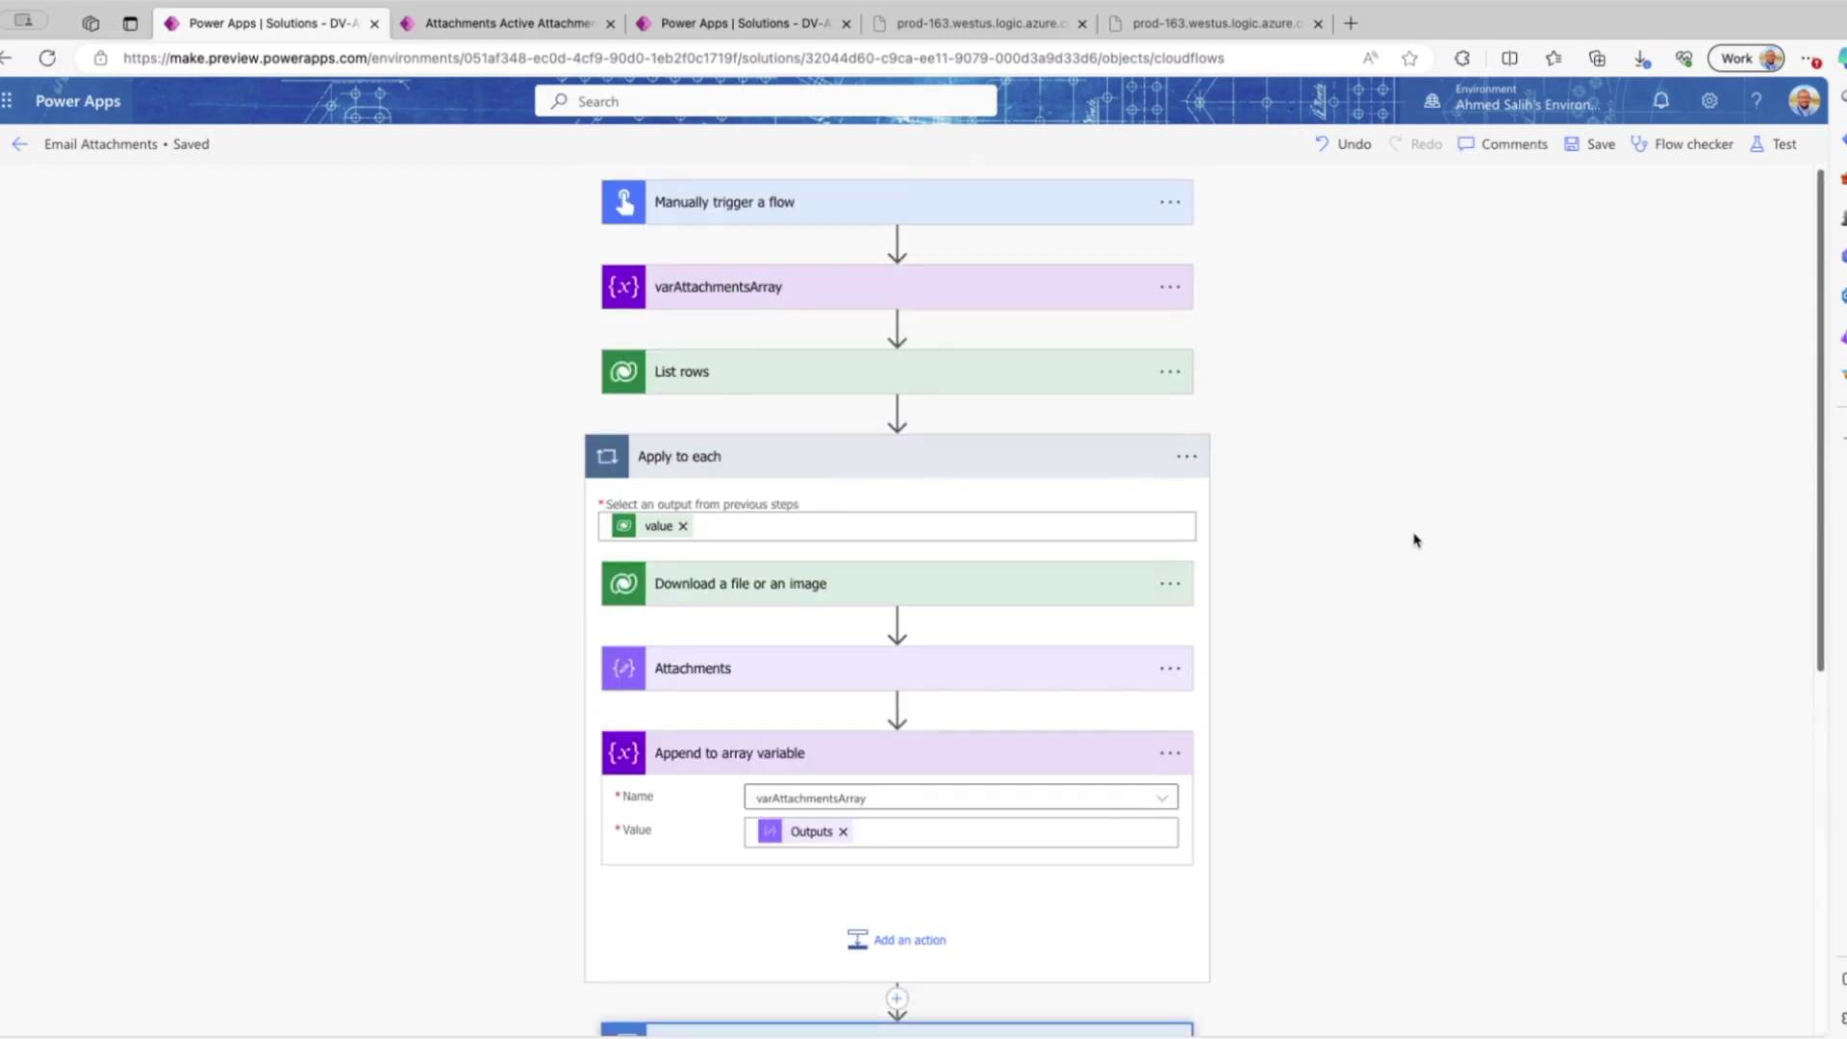
left_click(1776, 145)
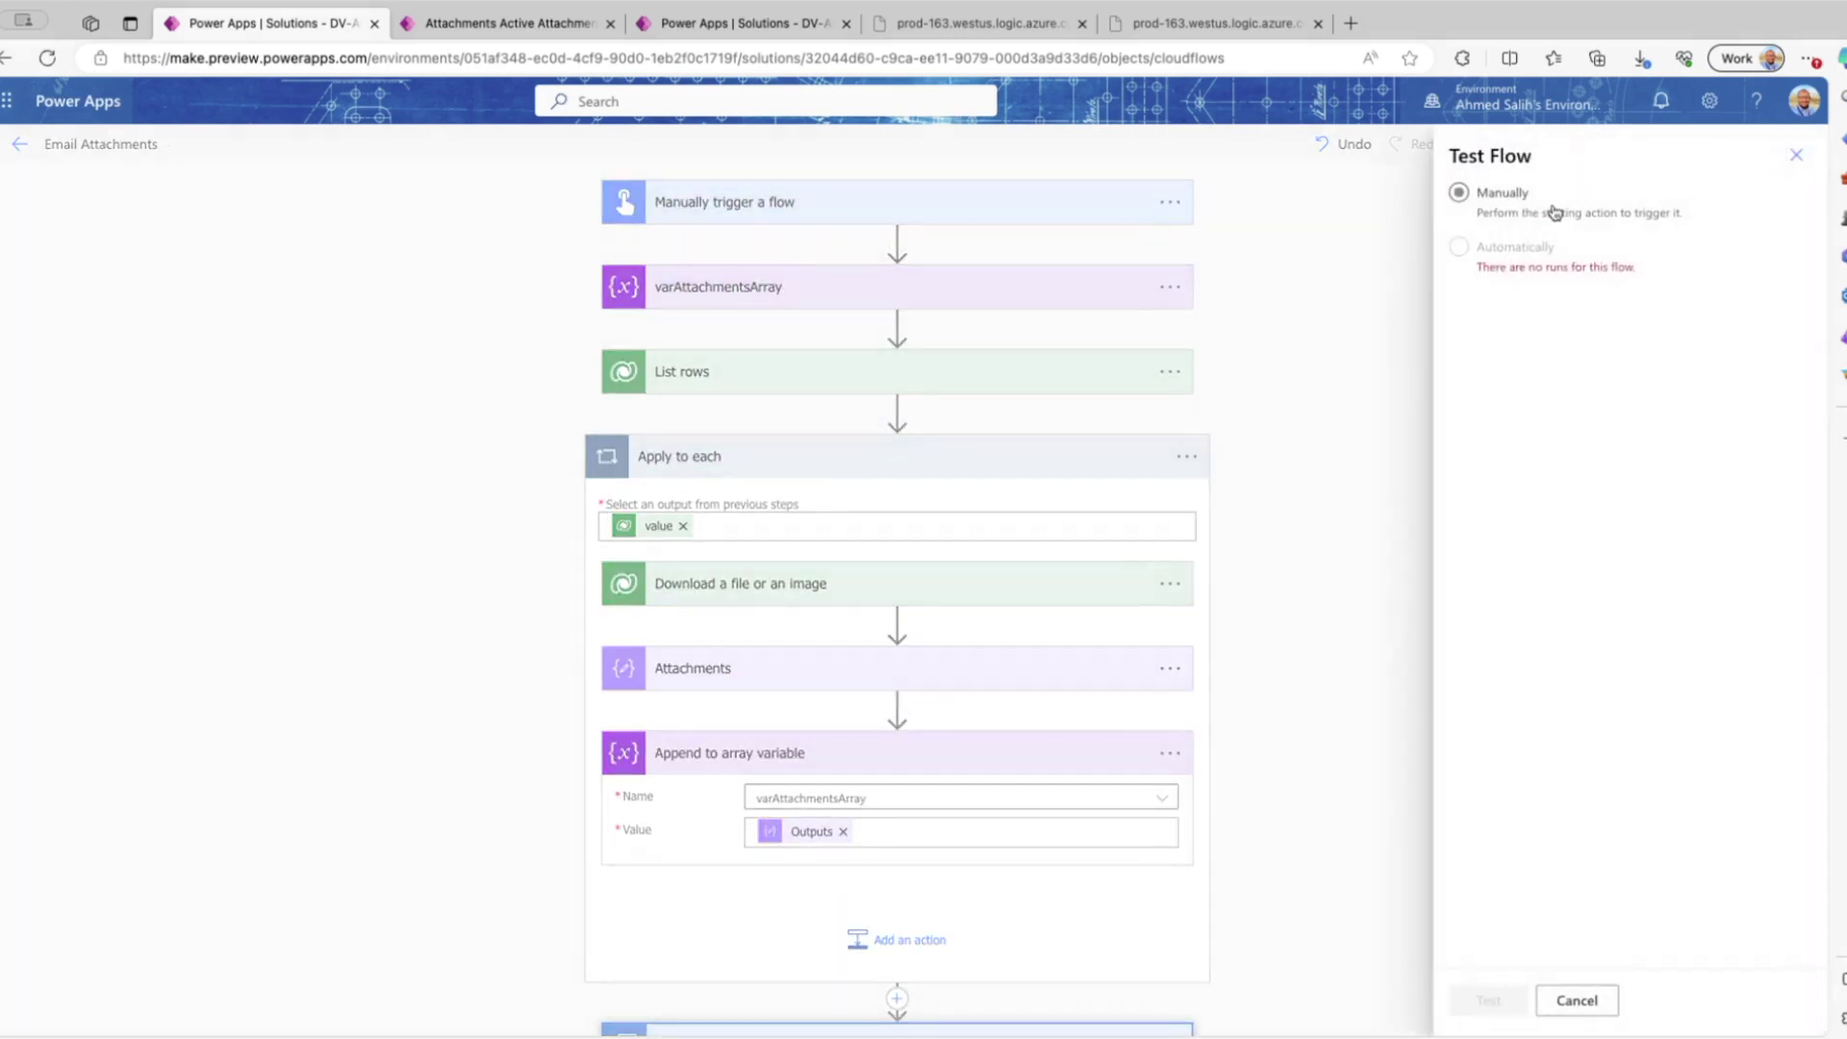
left_click(1506, 215)
left_click(1487, 1001)
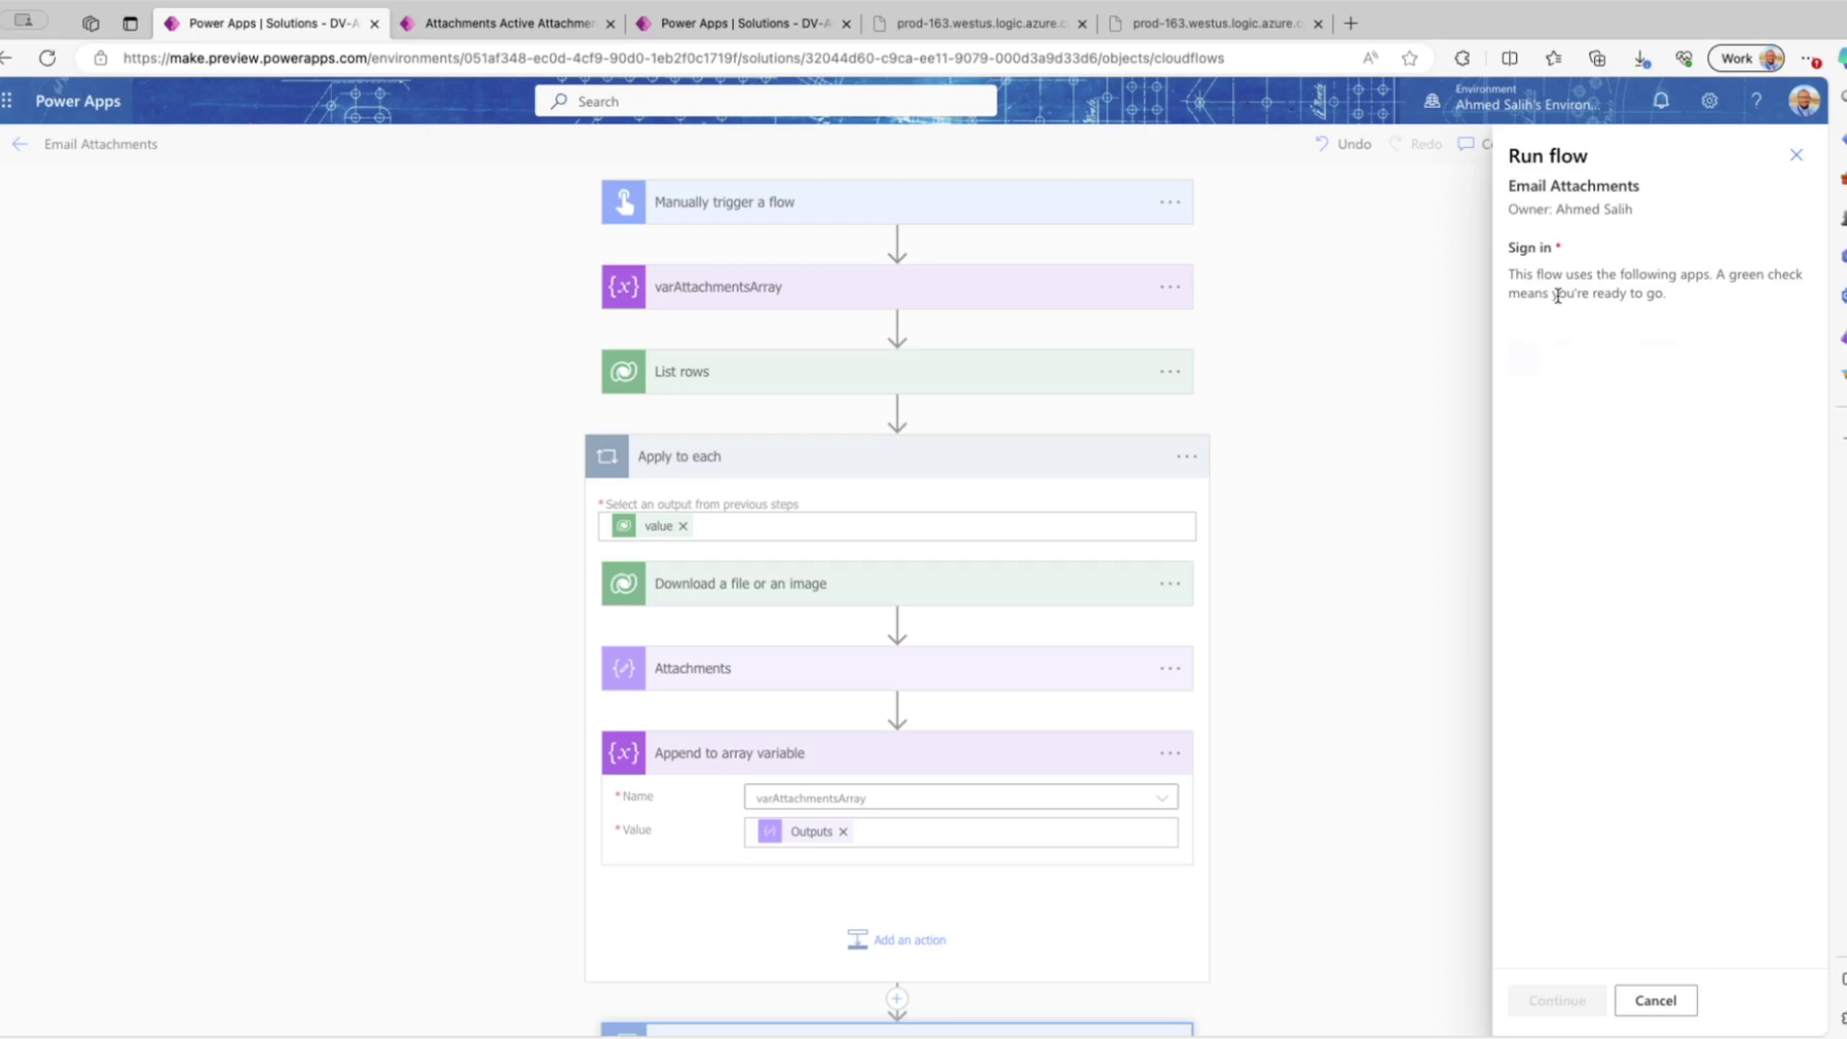
- Run the test with APP_ID 123456, after checking the ID in the attachments table
left_click(1555, 1001)
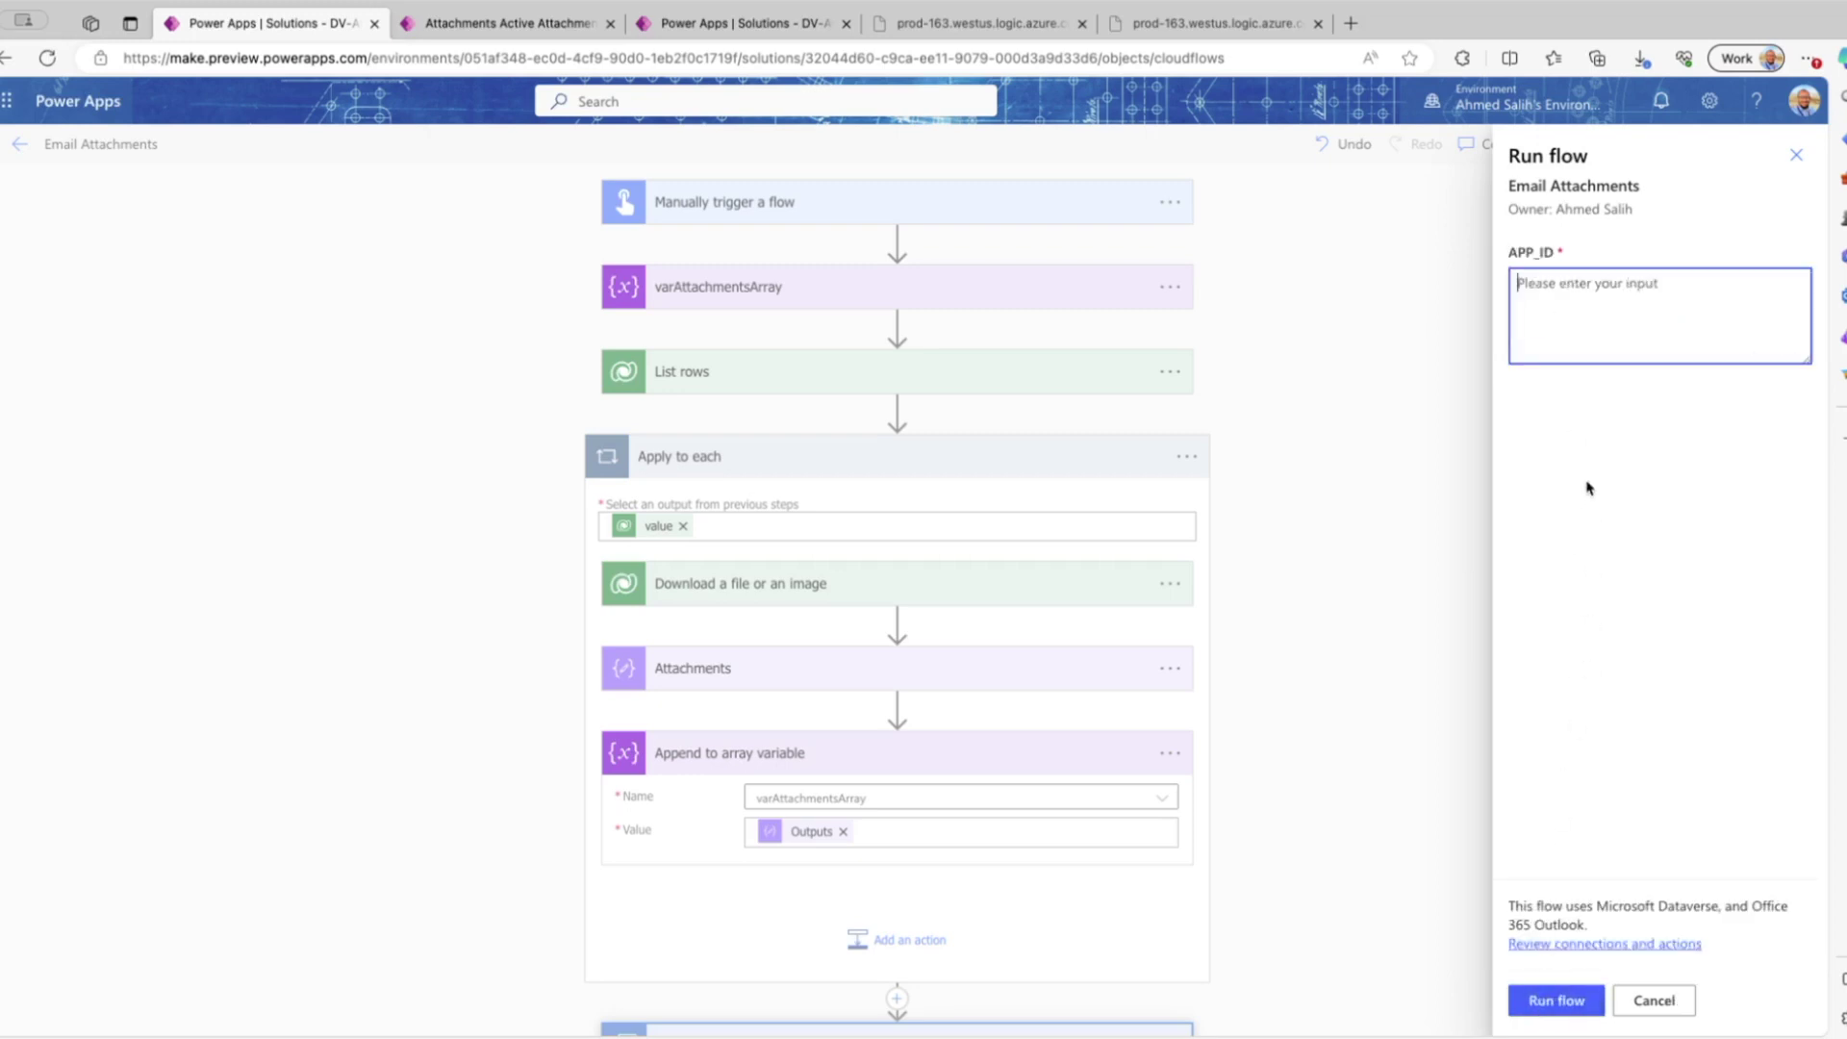
type("123456")
left_click(536, 29)
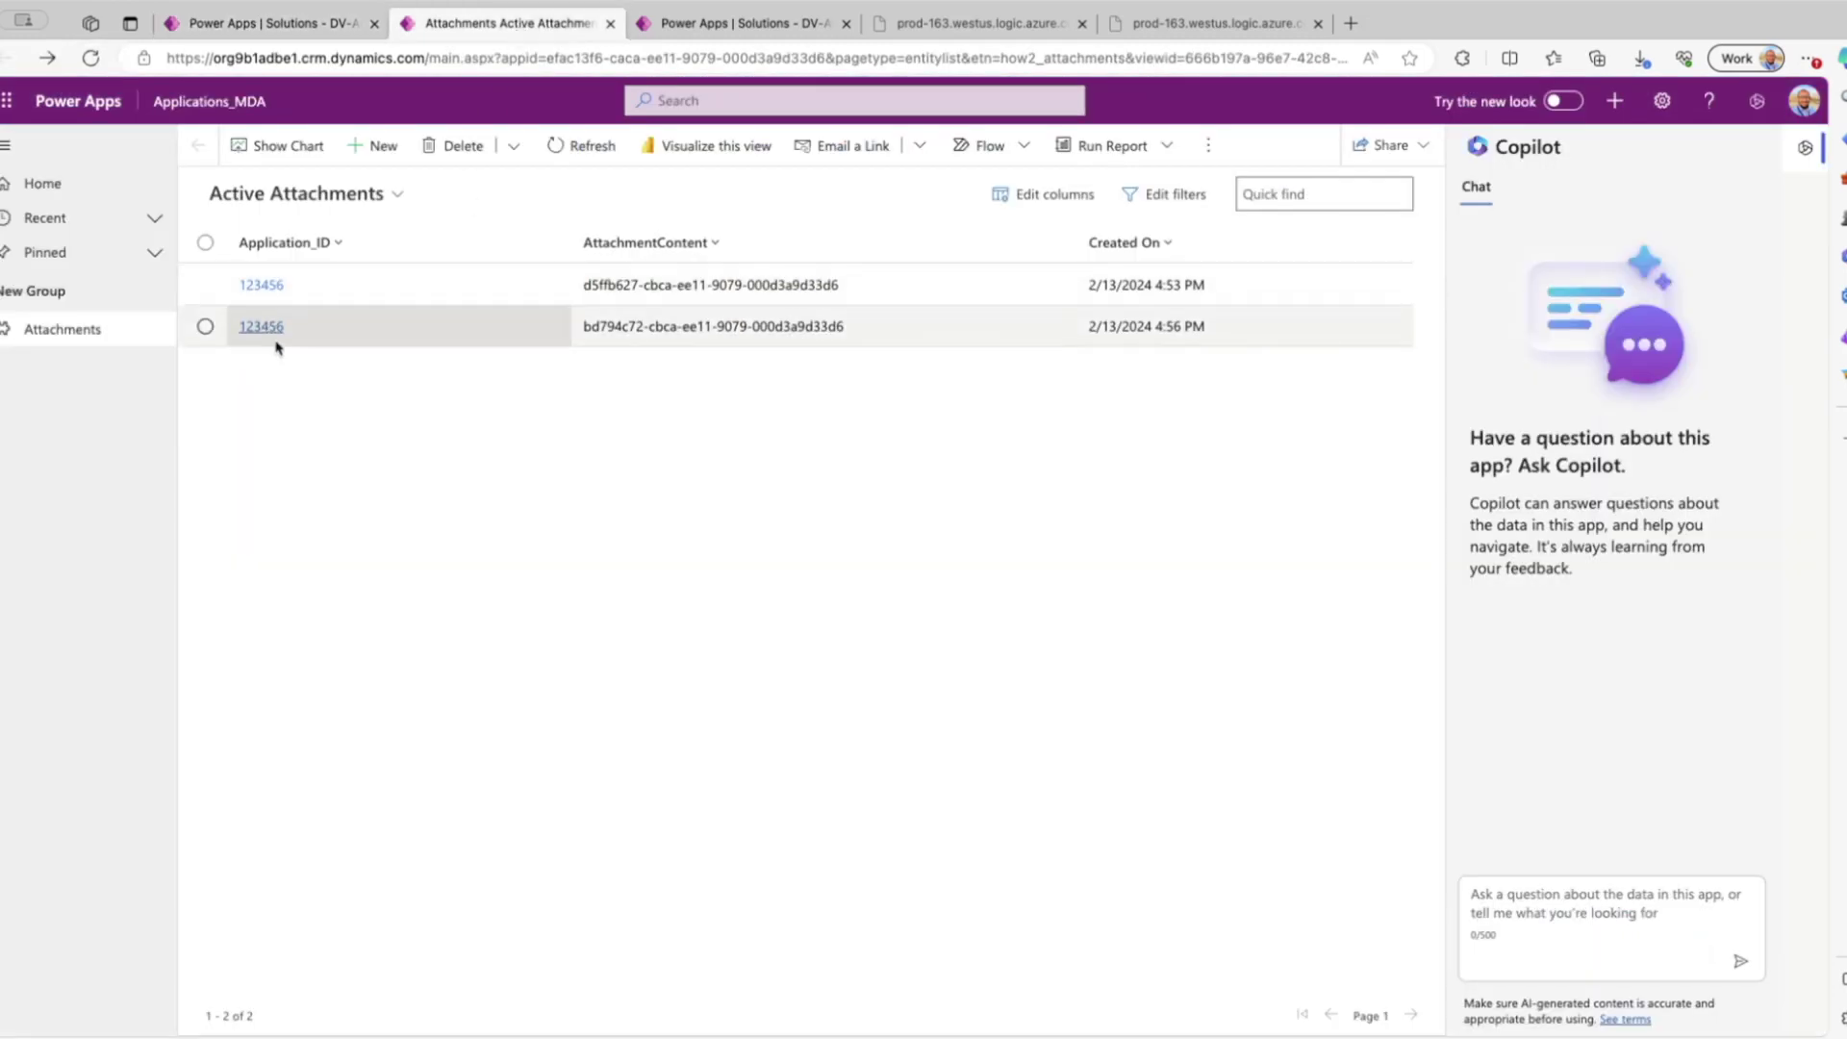
left_click(282, 29)
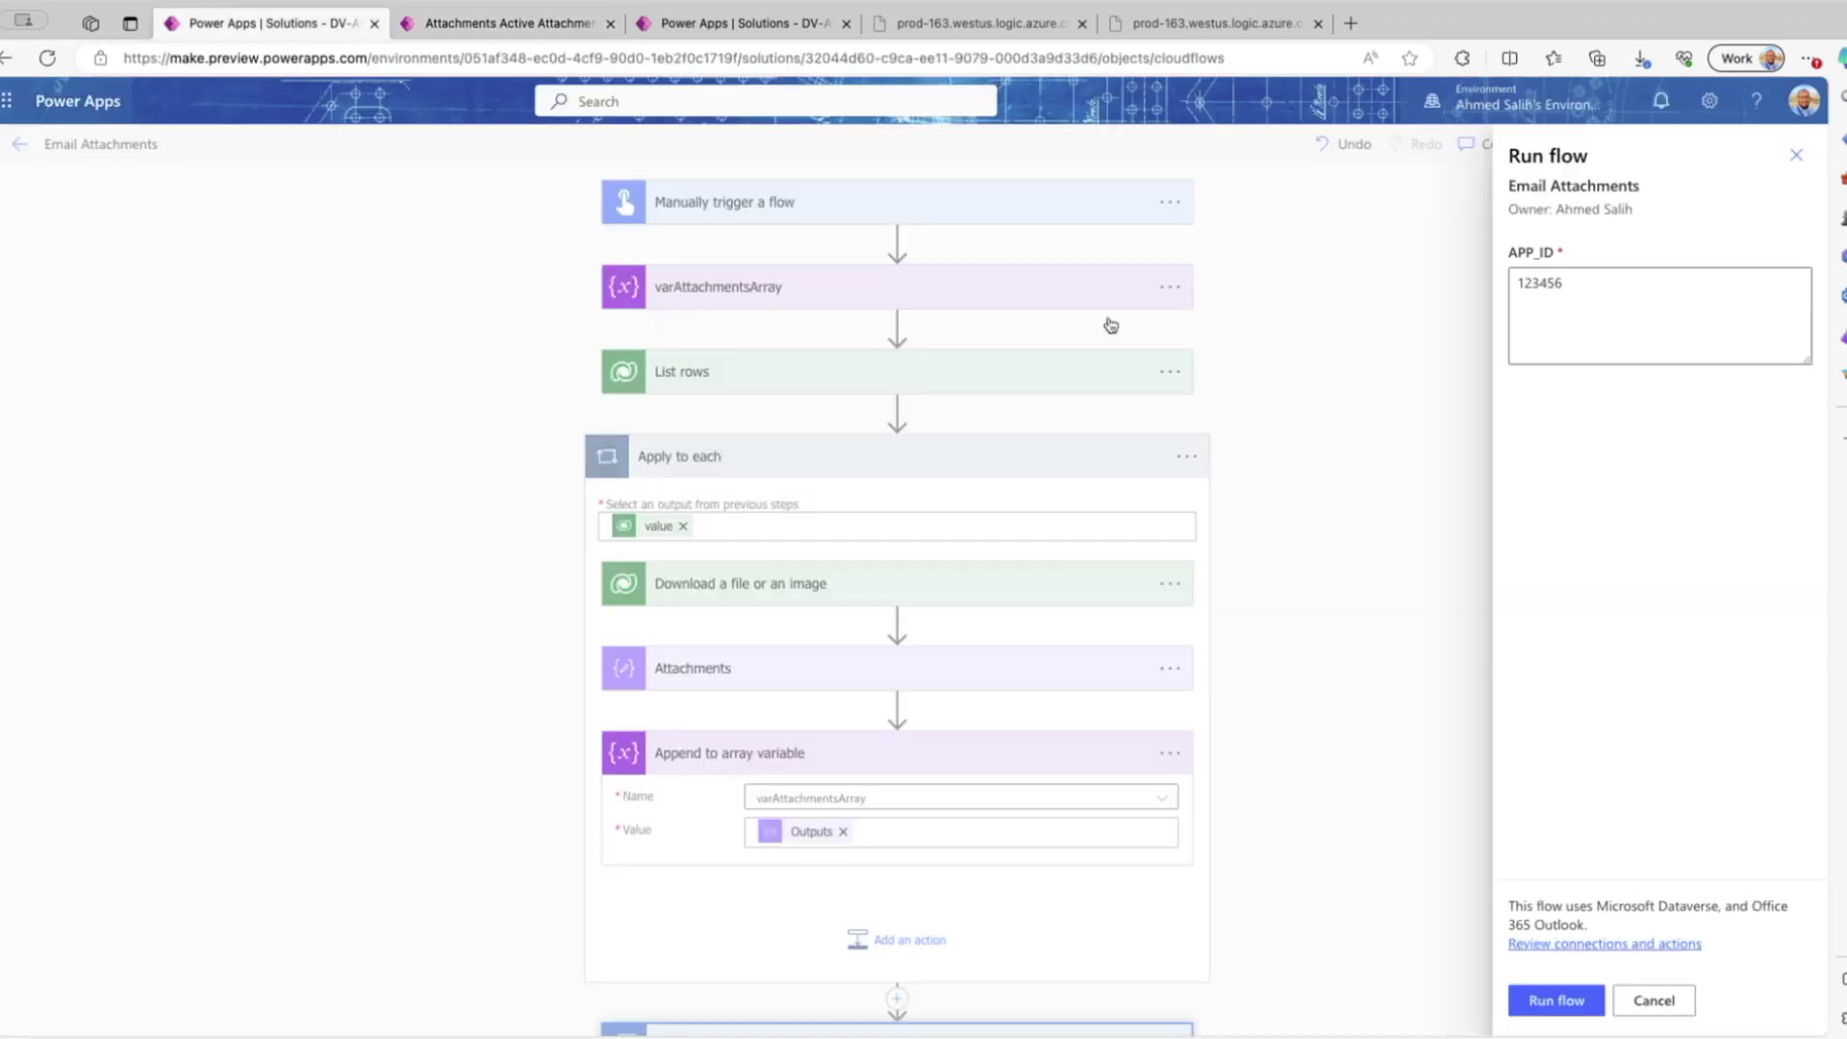
left_click(1546, 1002)
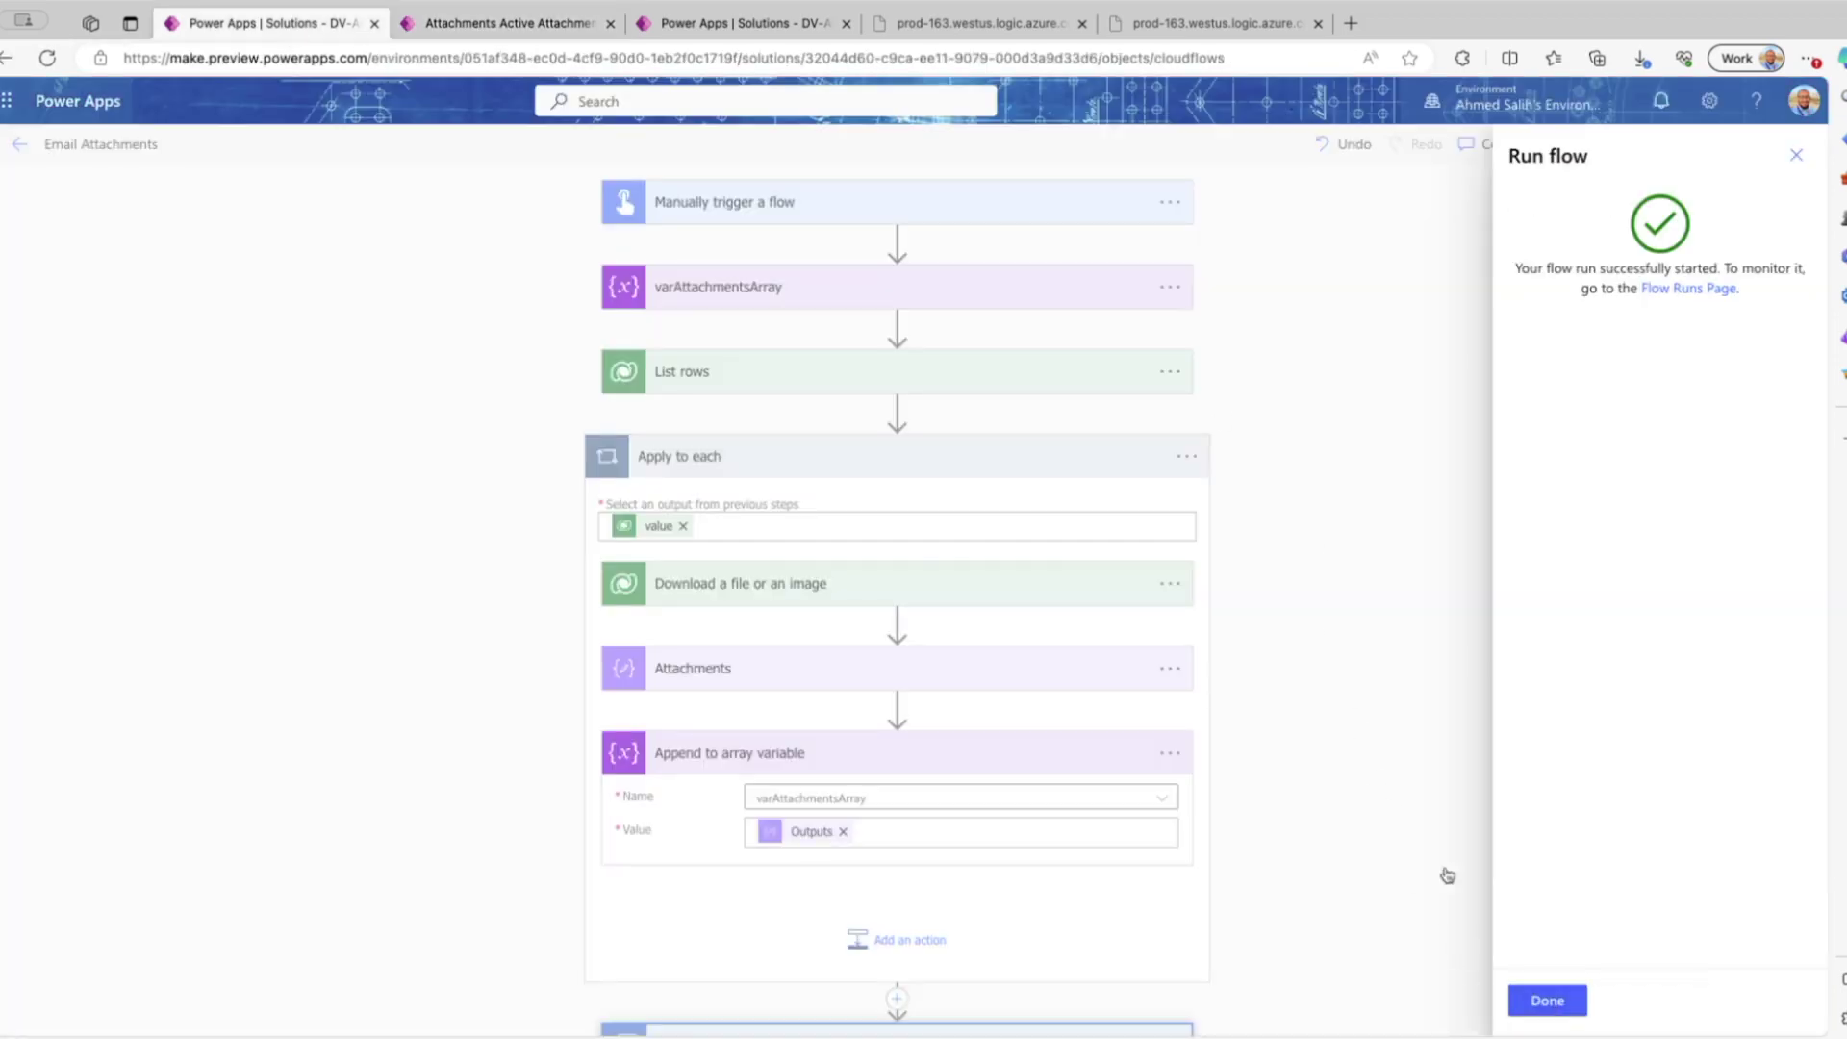
left_click(1544, 999)
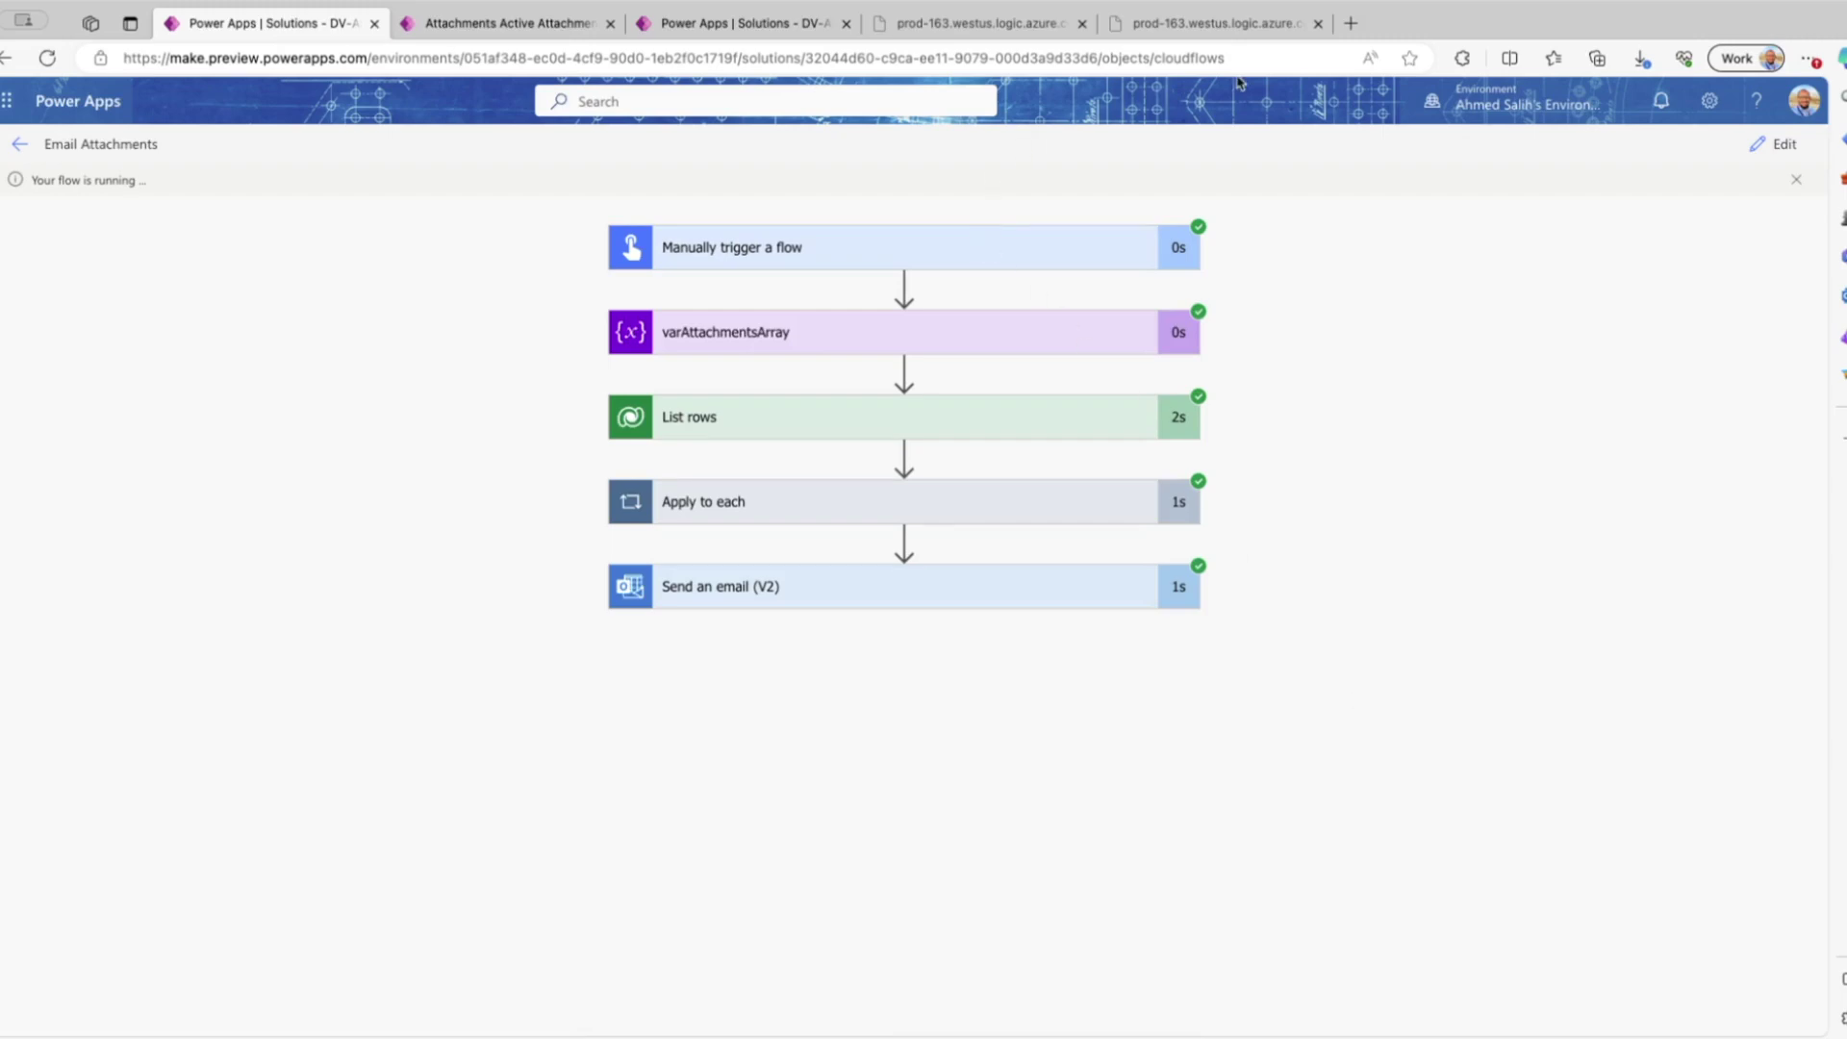
- Open Outlook mail at outlook.office.com in a new Edge tab
left_click(1350, 23)
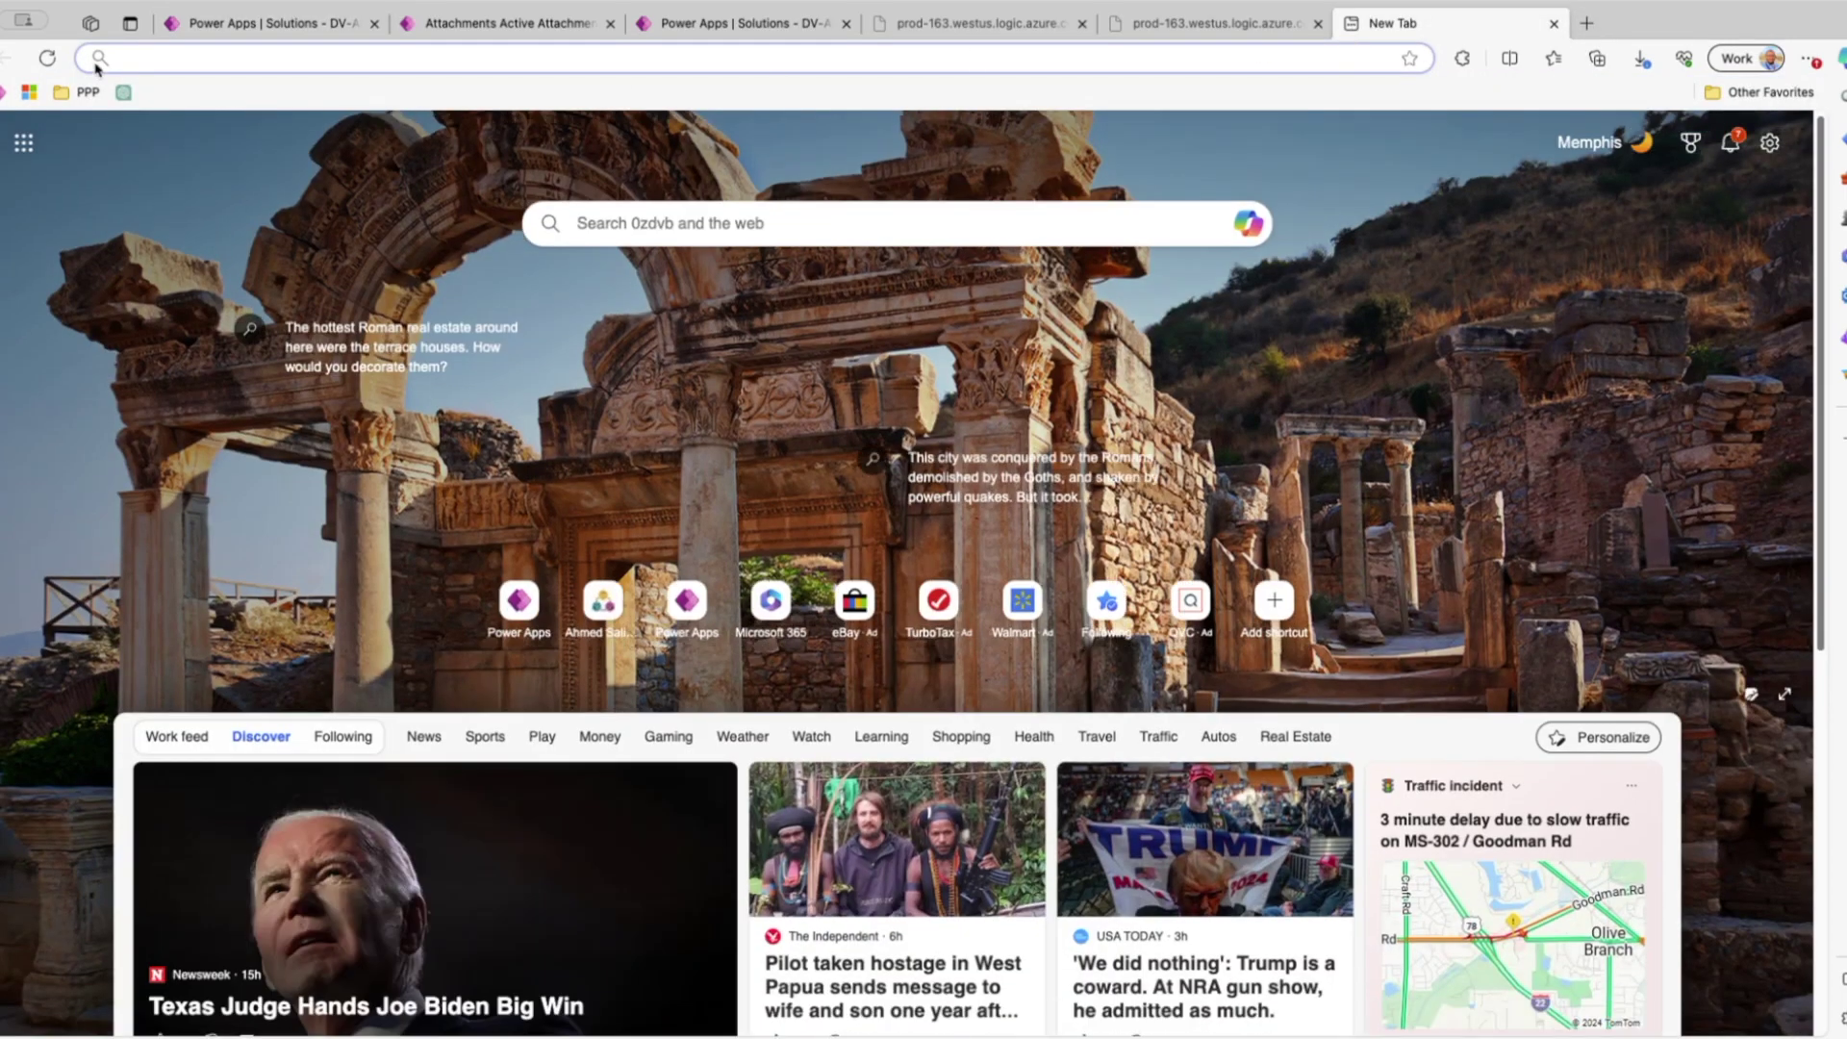
left_click(42, 151)
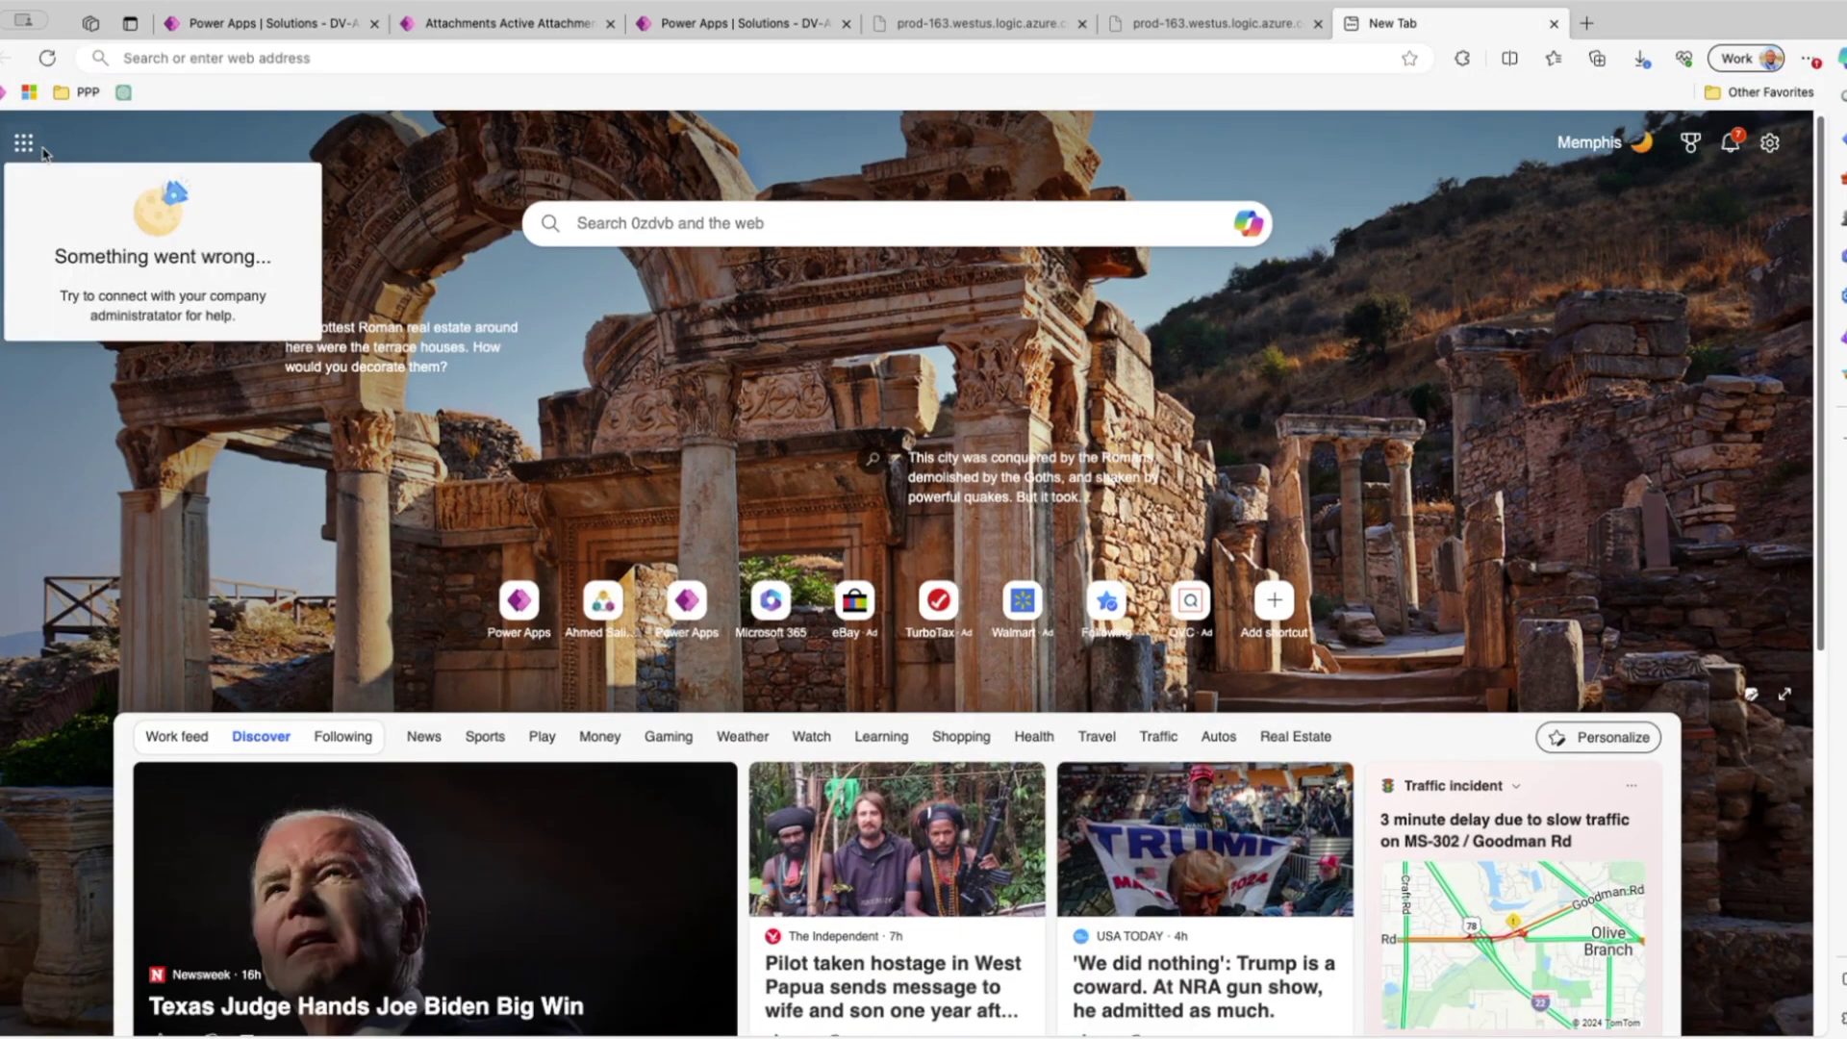
left_click(180, 63)
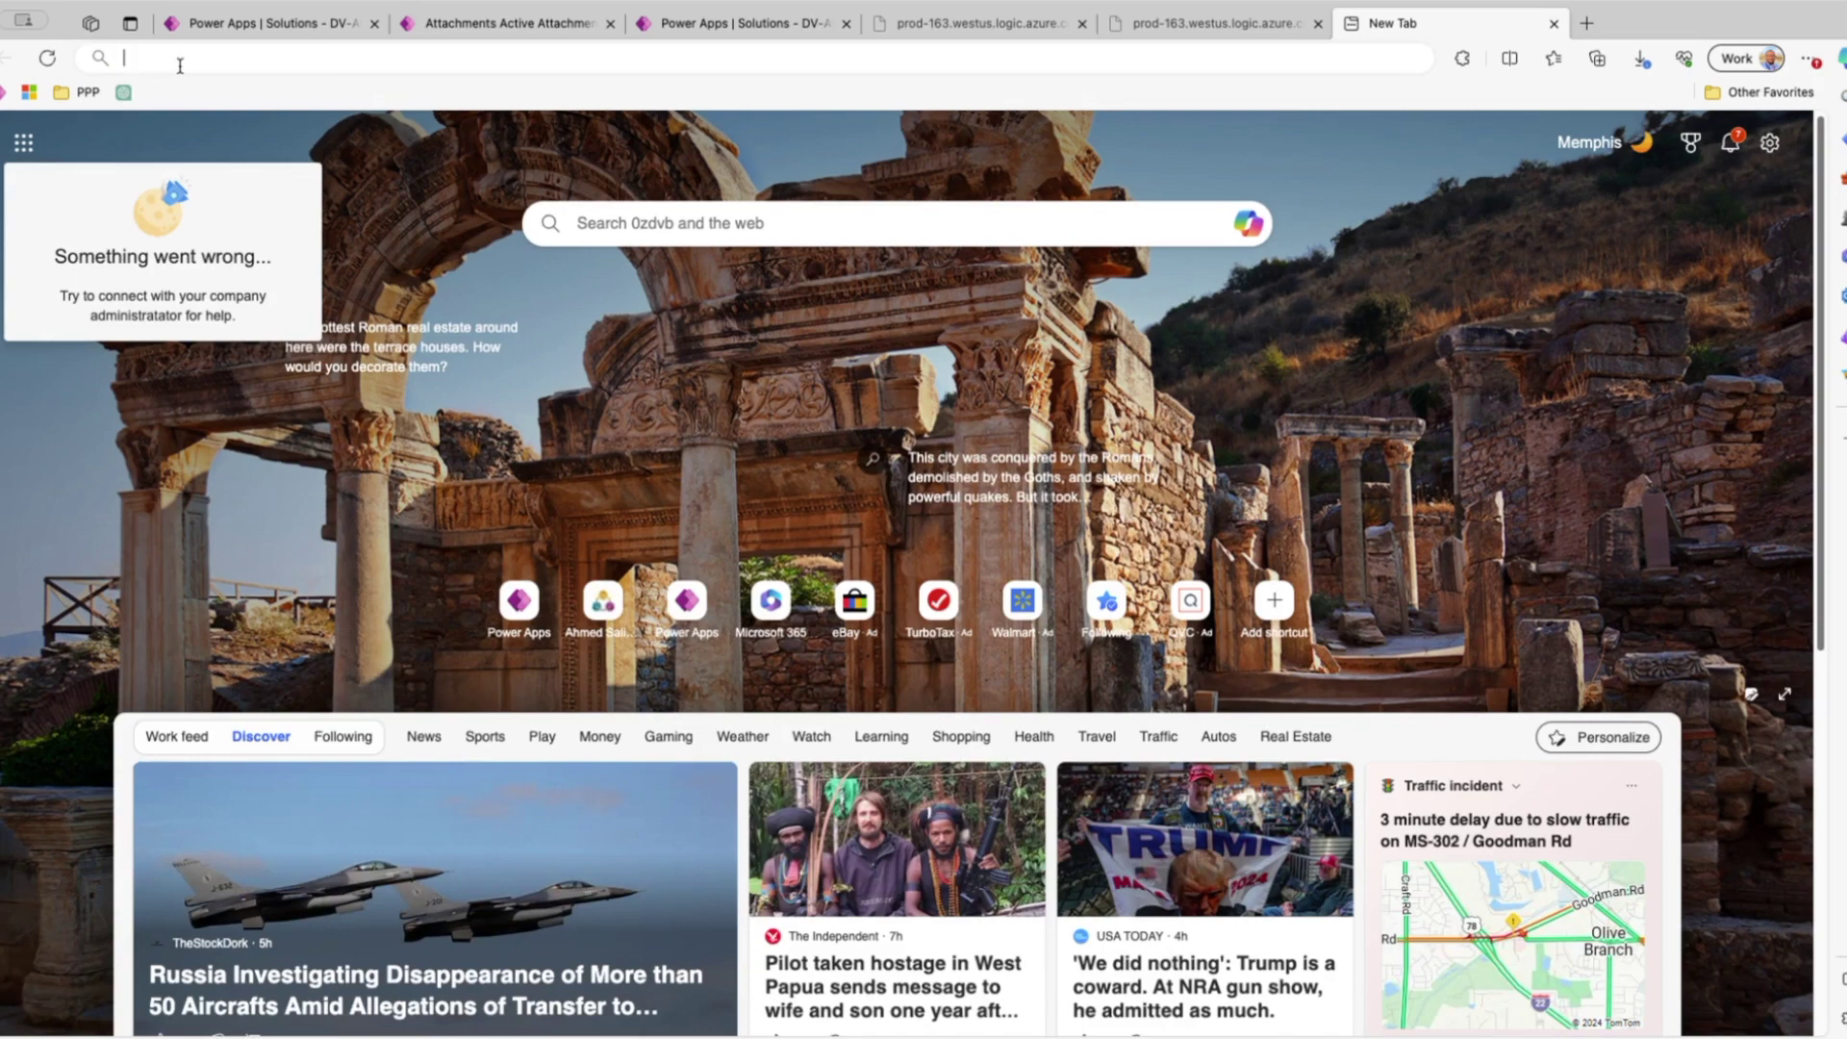
type("out")
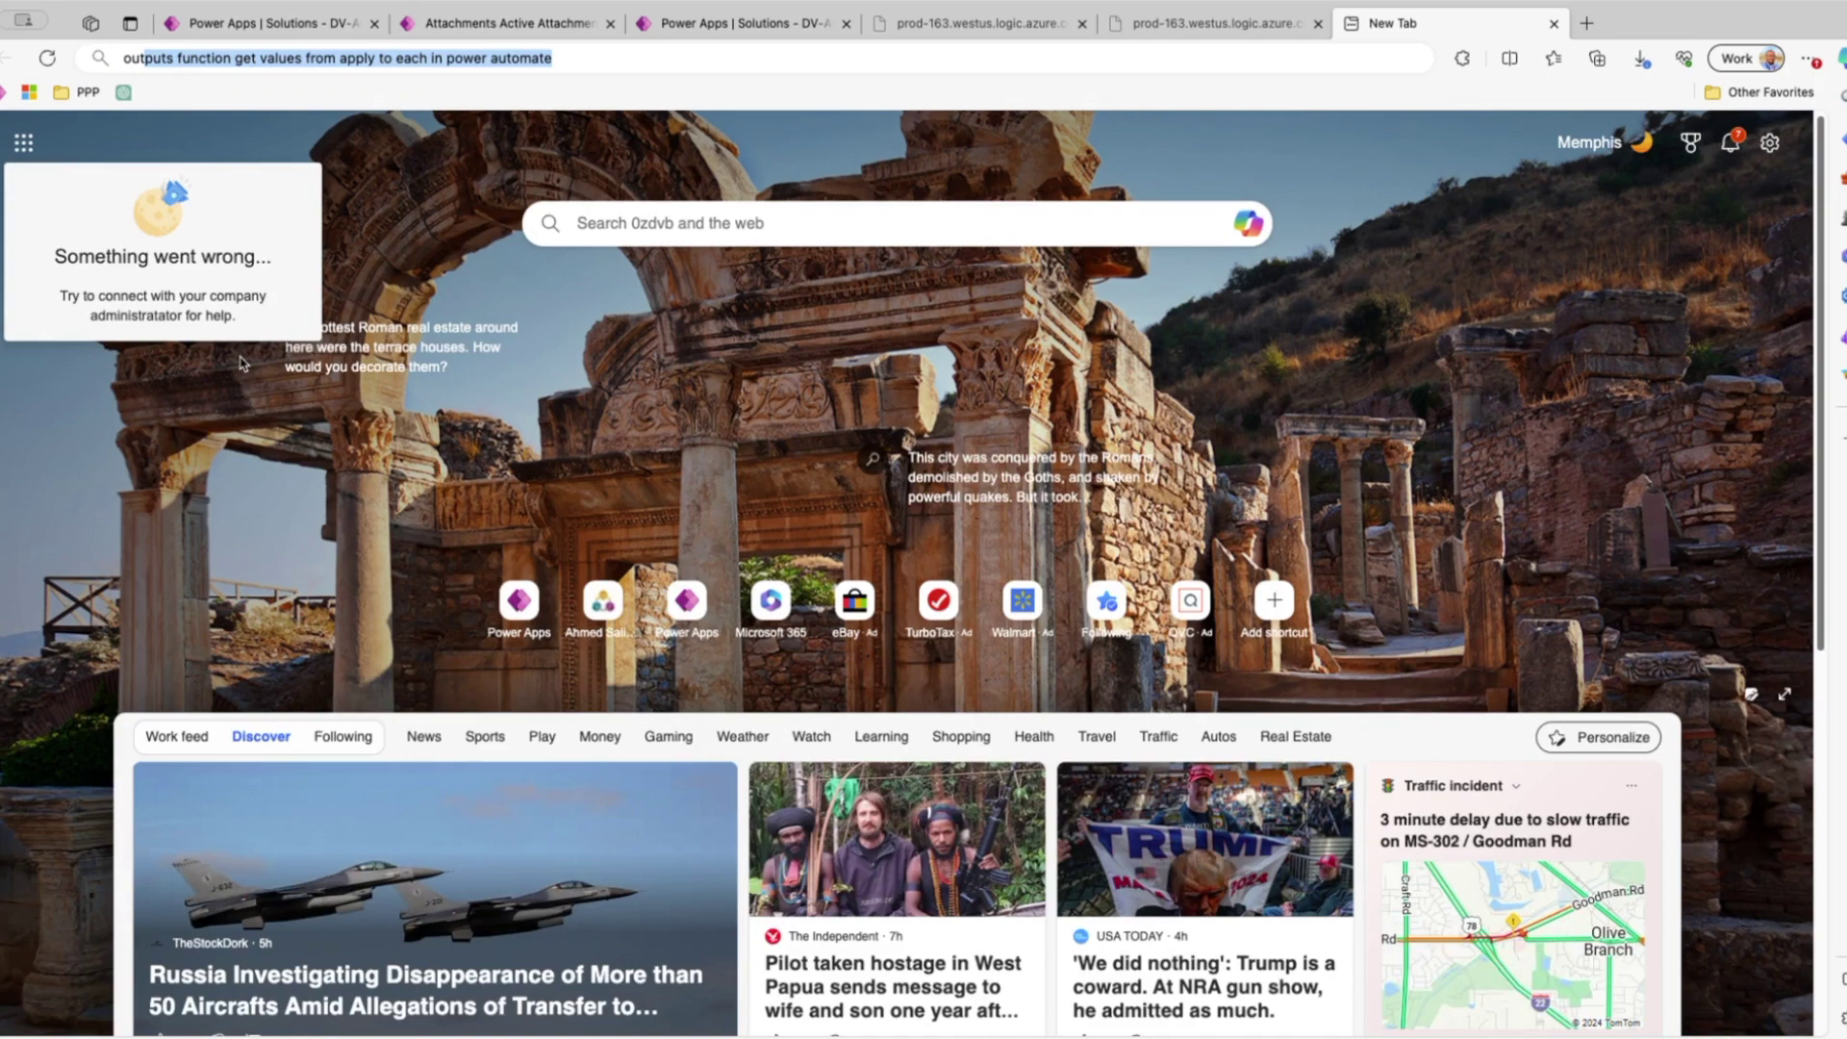
type("look.office.com/mail/")
key("Return")
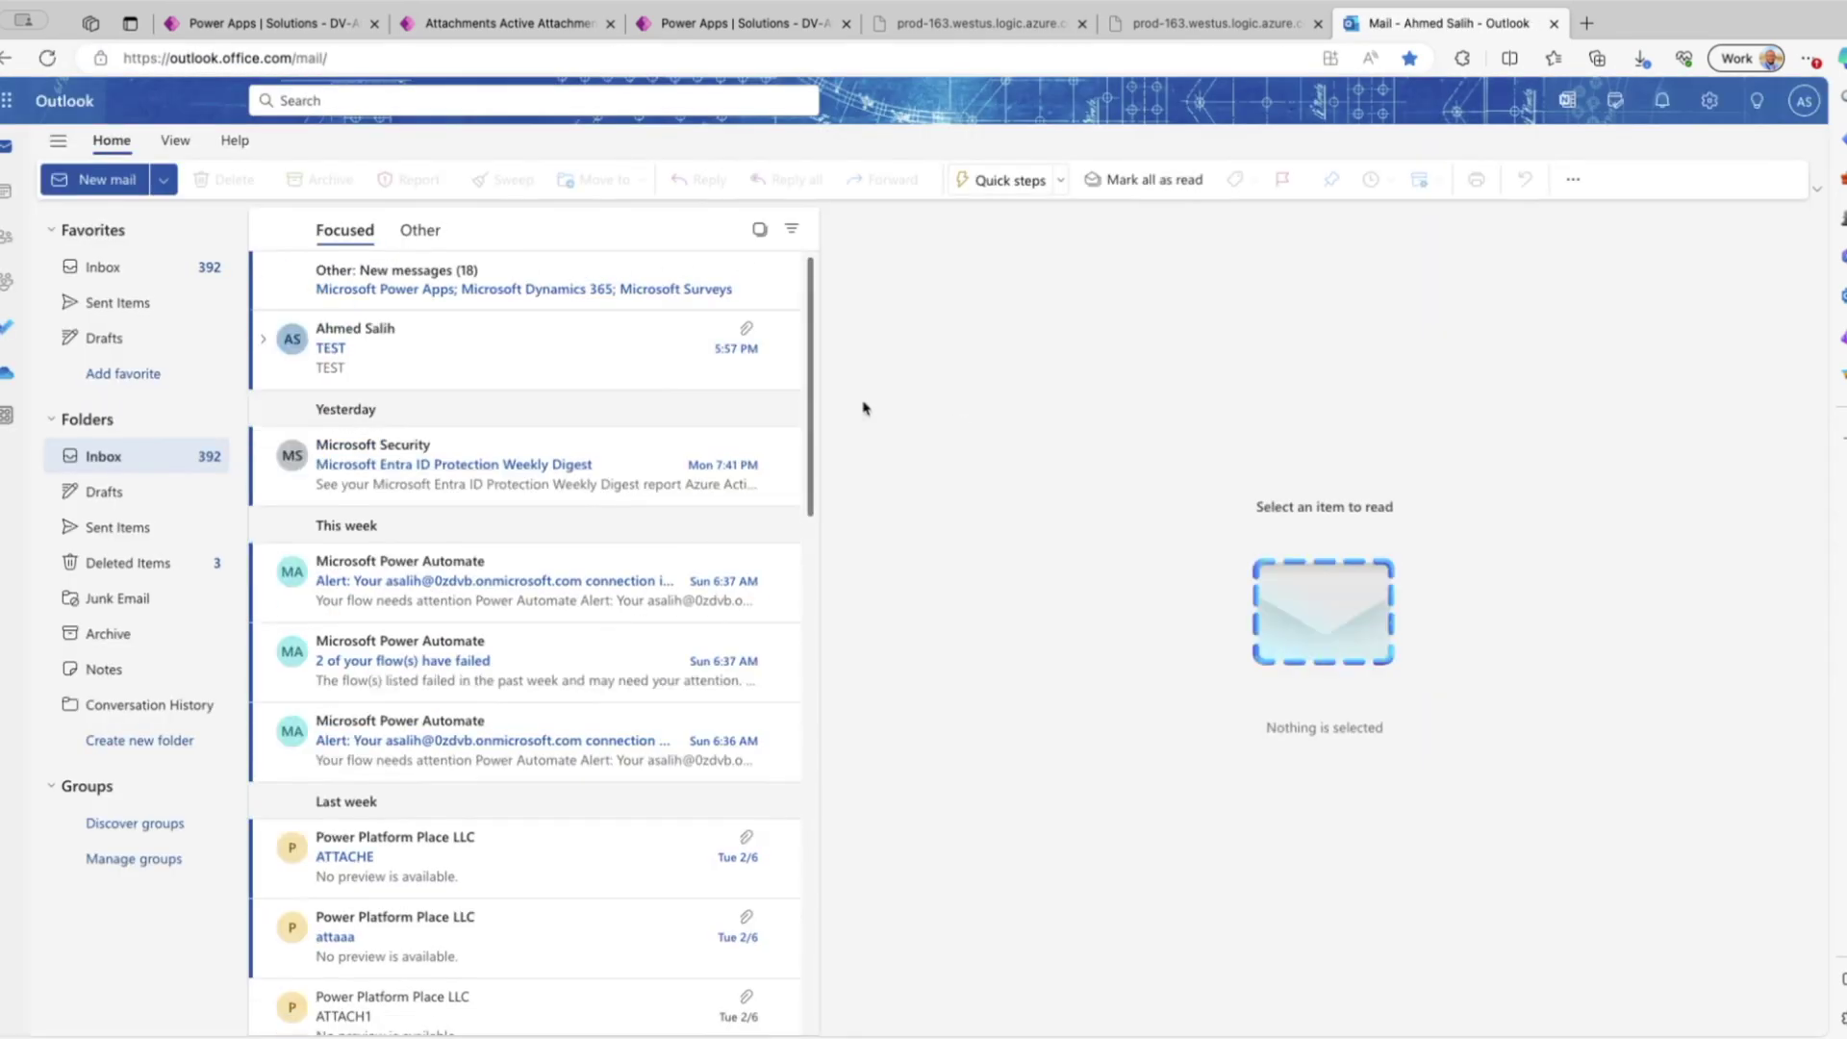
- Open the TEST email to see its two attachments, then return to the Table_Attachments columns tab
left_click(416, 366)
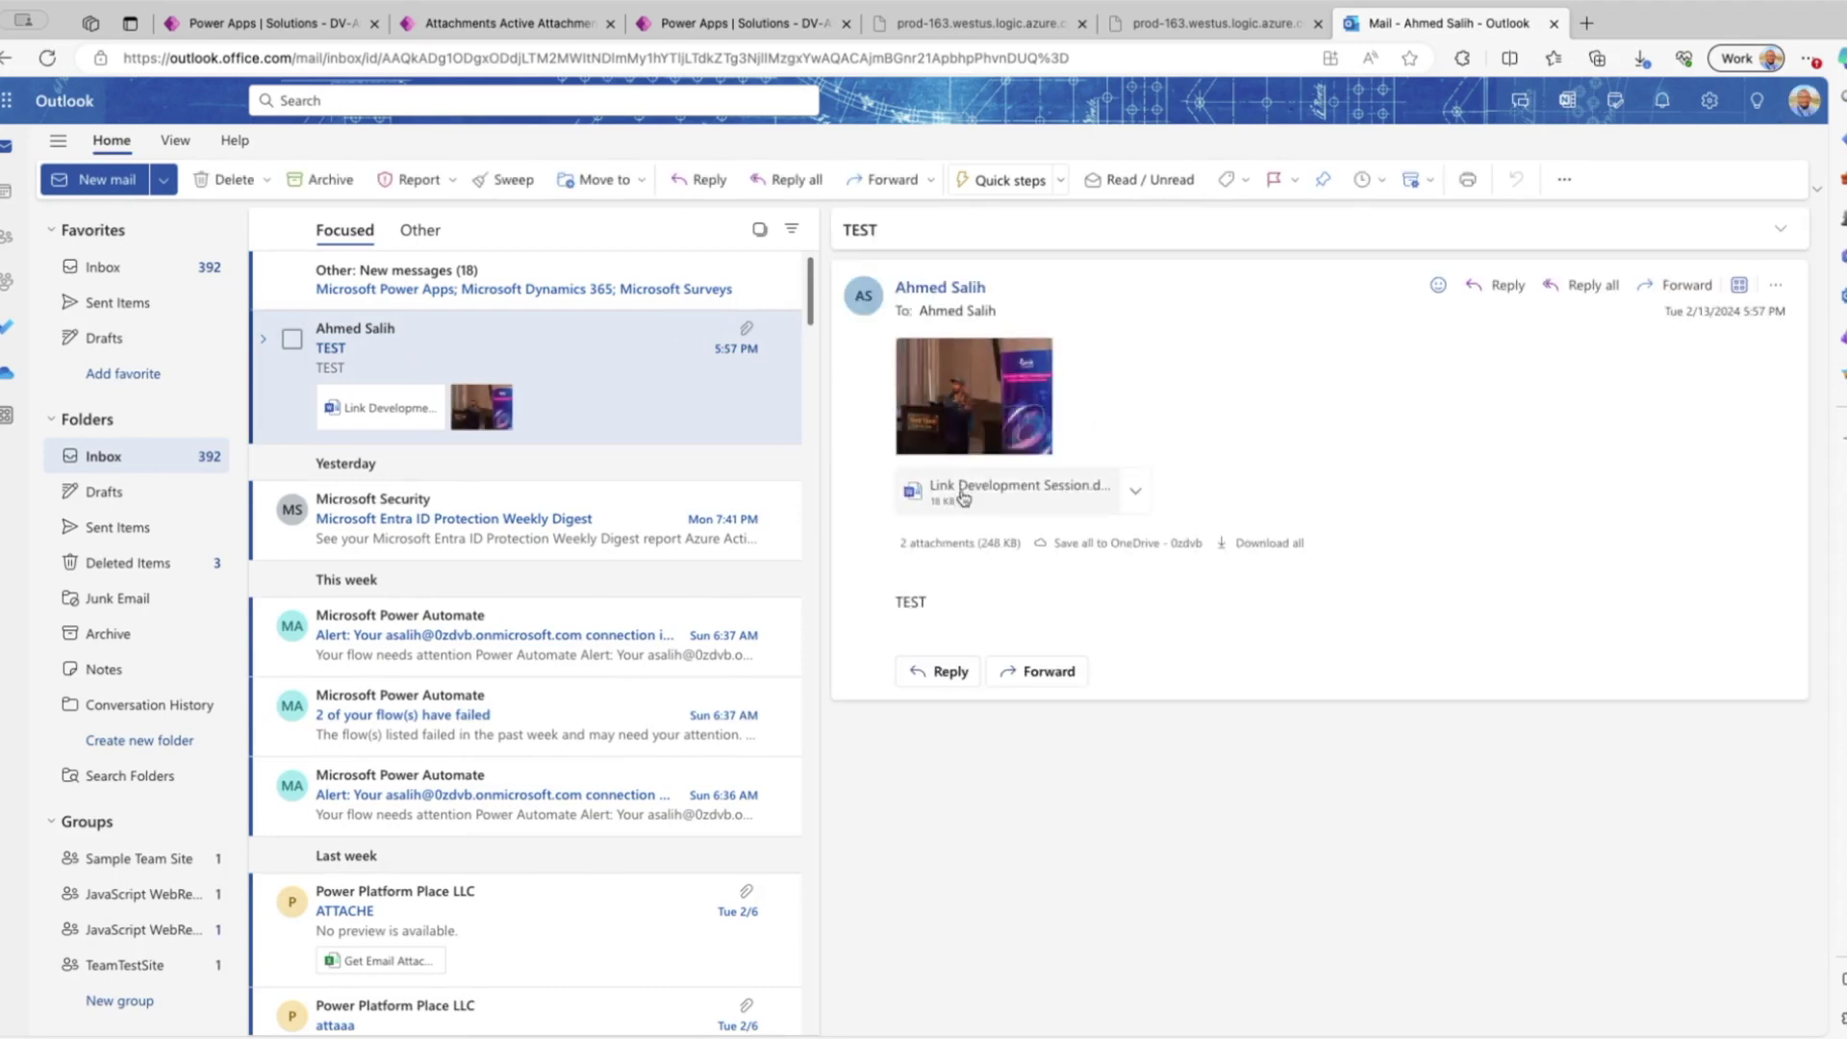
left_click(740, 27)
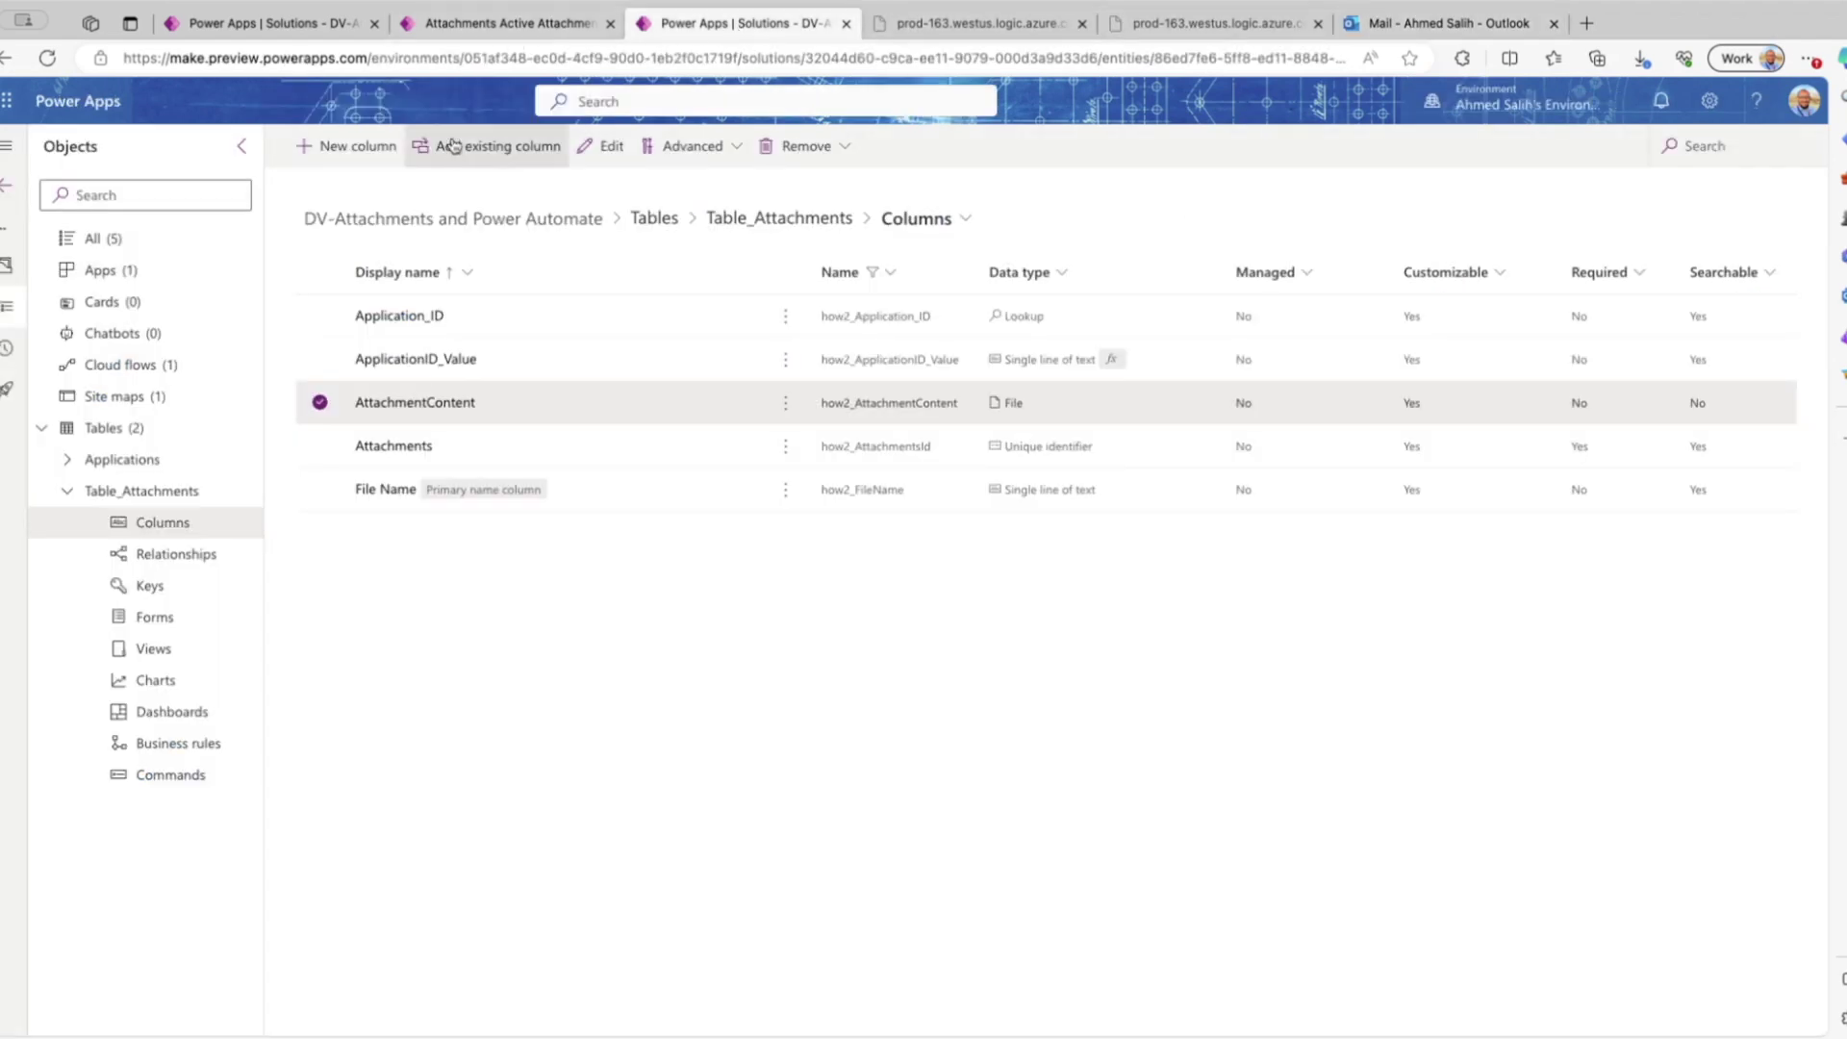
- Turn Concurrency Control on for the Apply to each loop, save, and return to Active Attachments
left_click(505, 23)
left_click(279, 23)
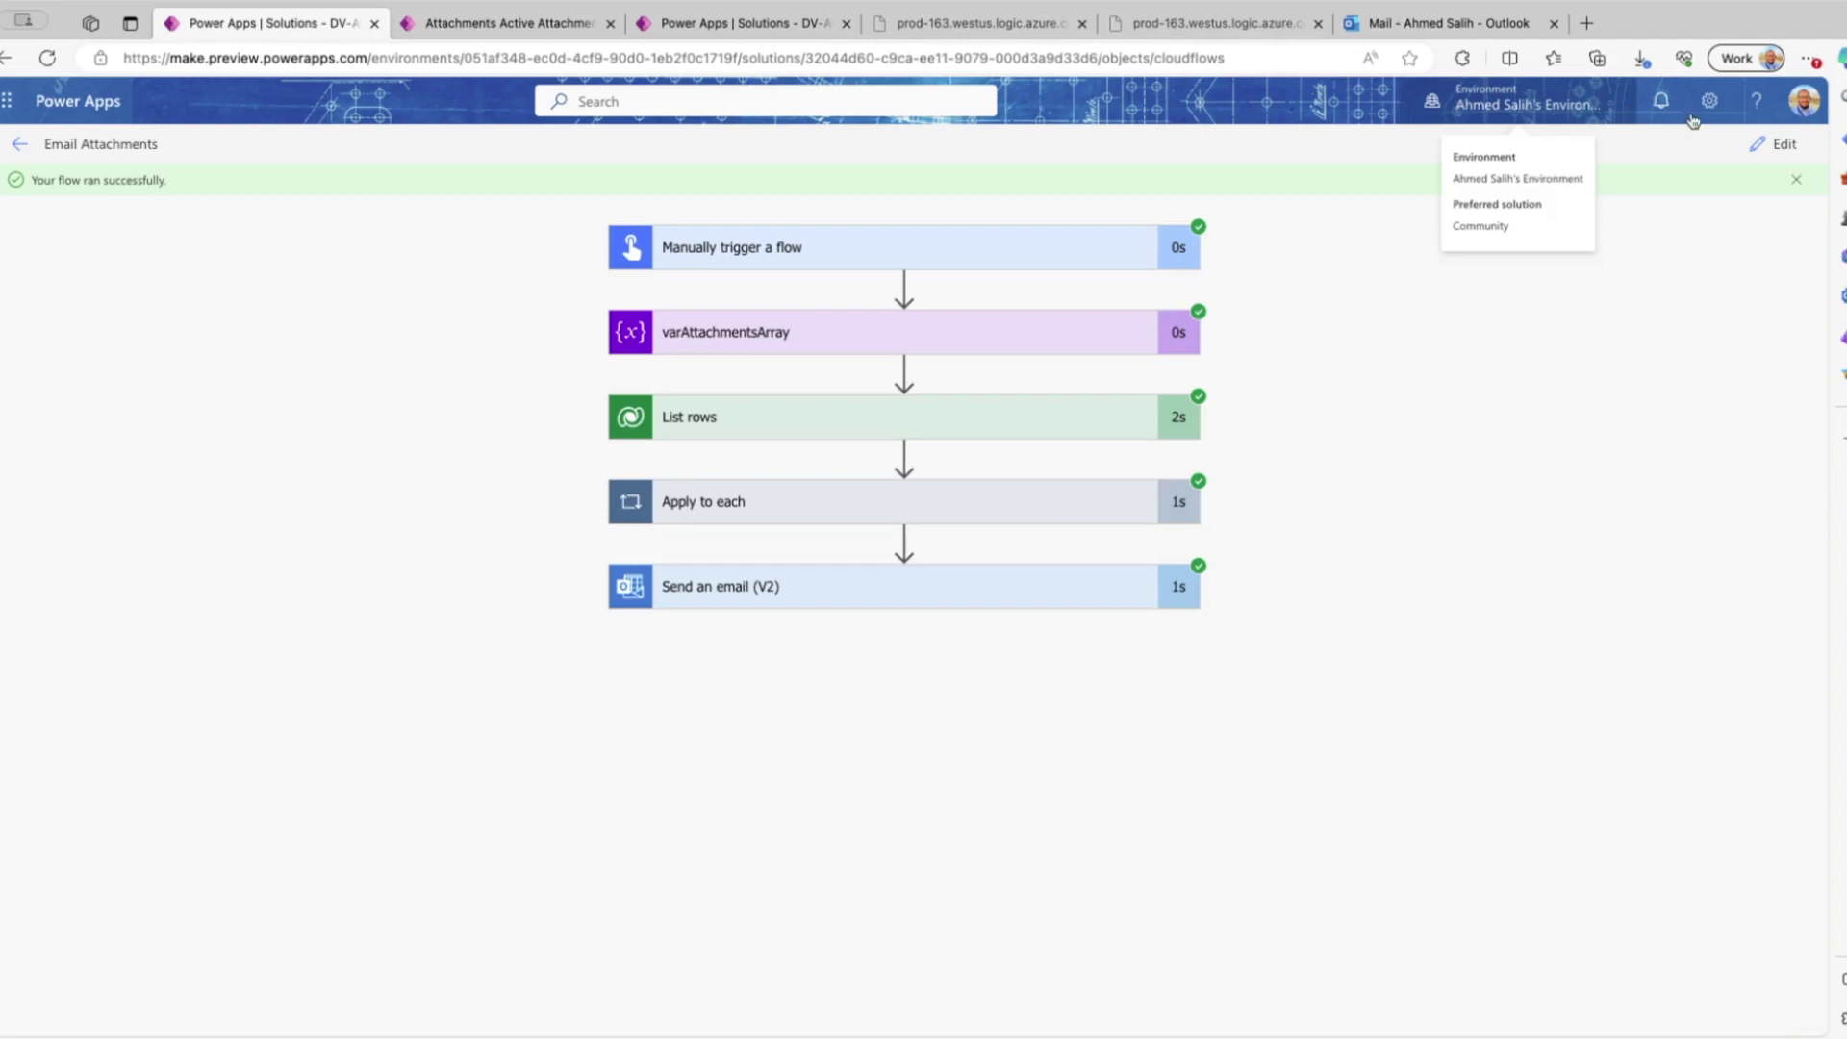
left_click(1186, 457)
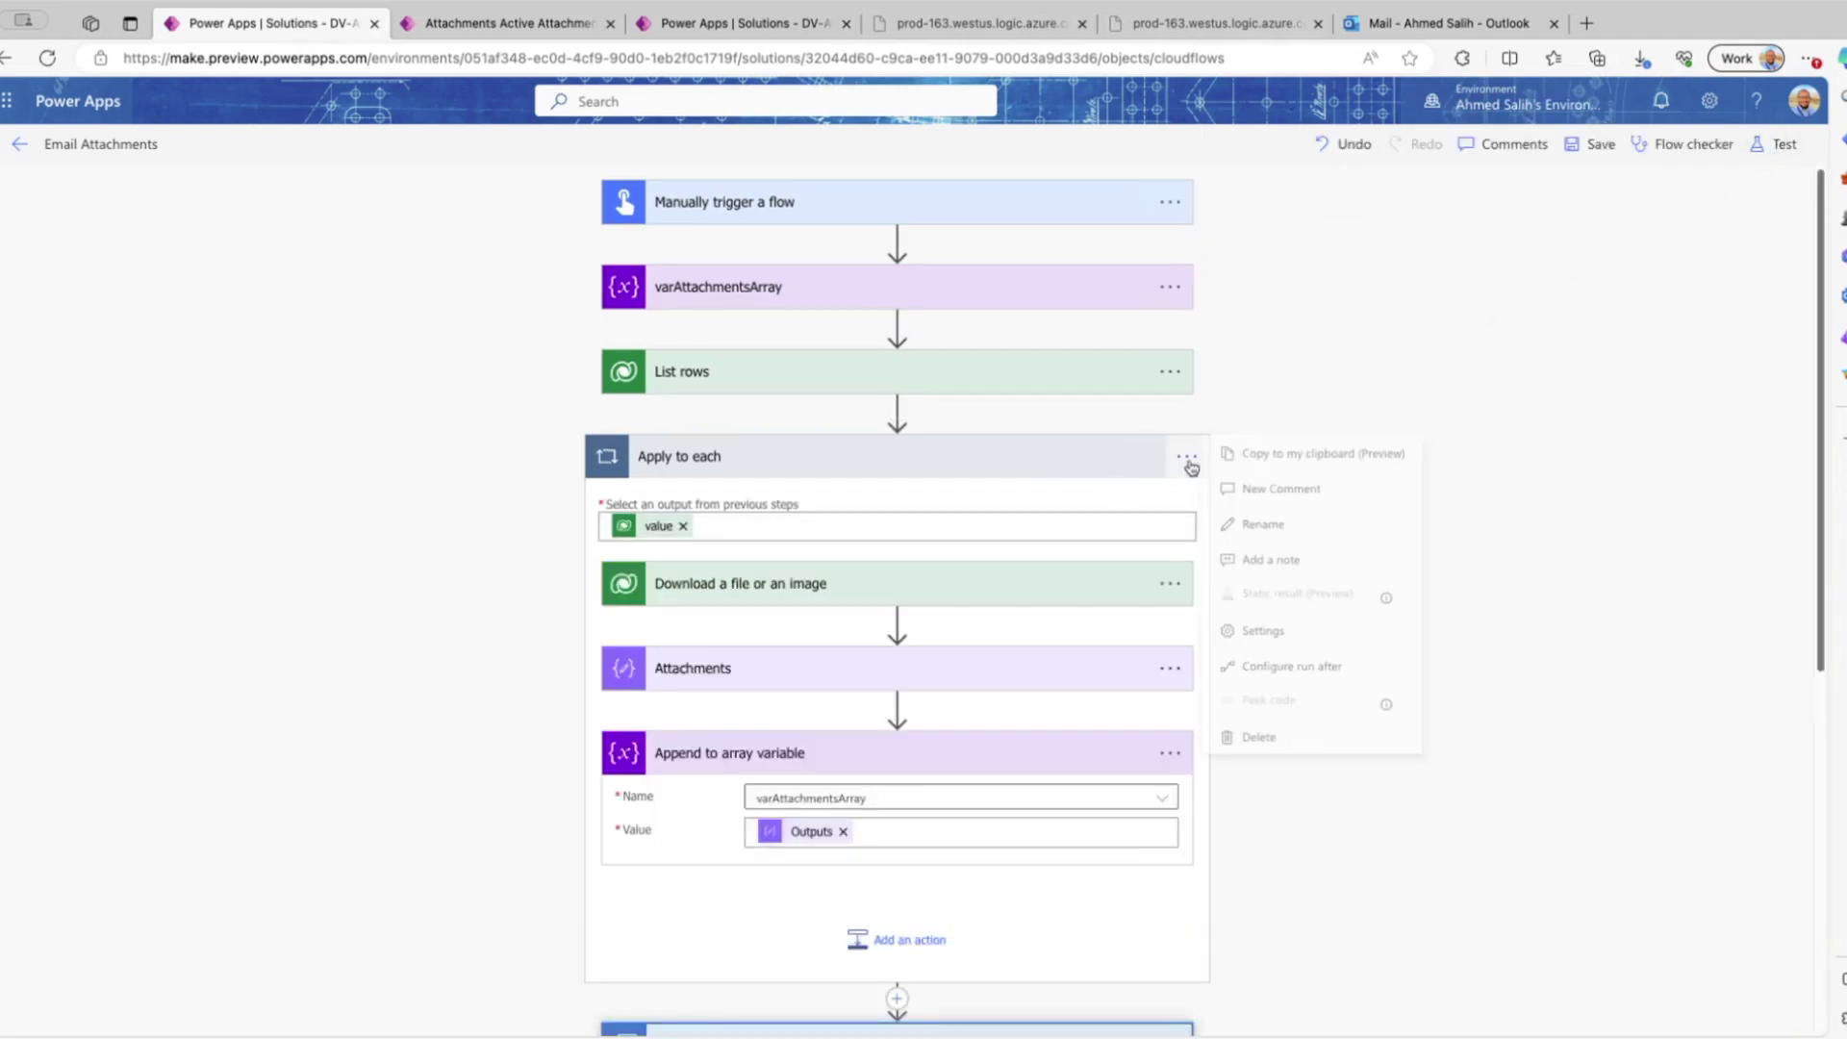
left_click(1293, 632)
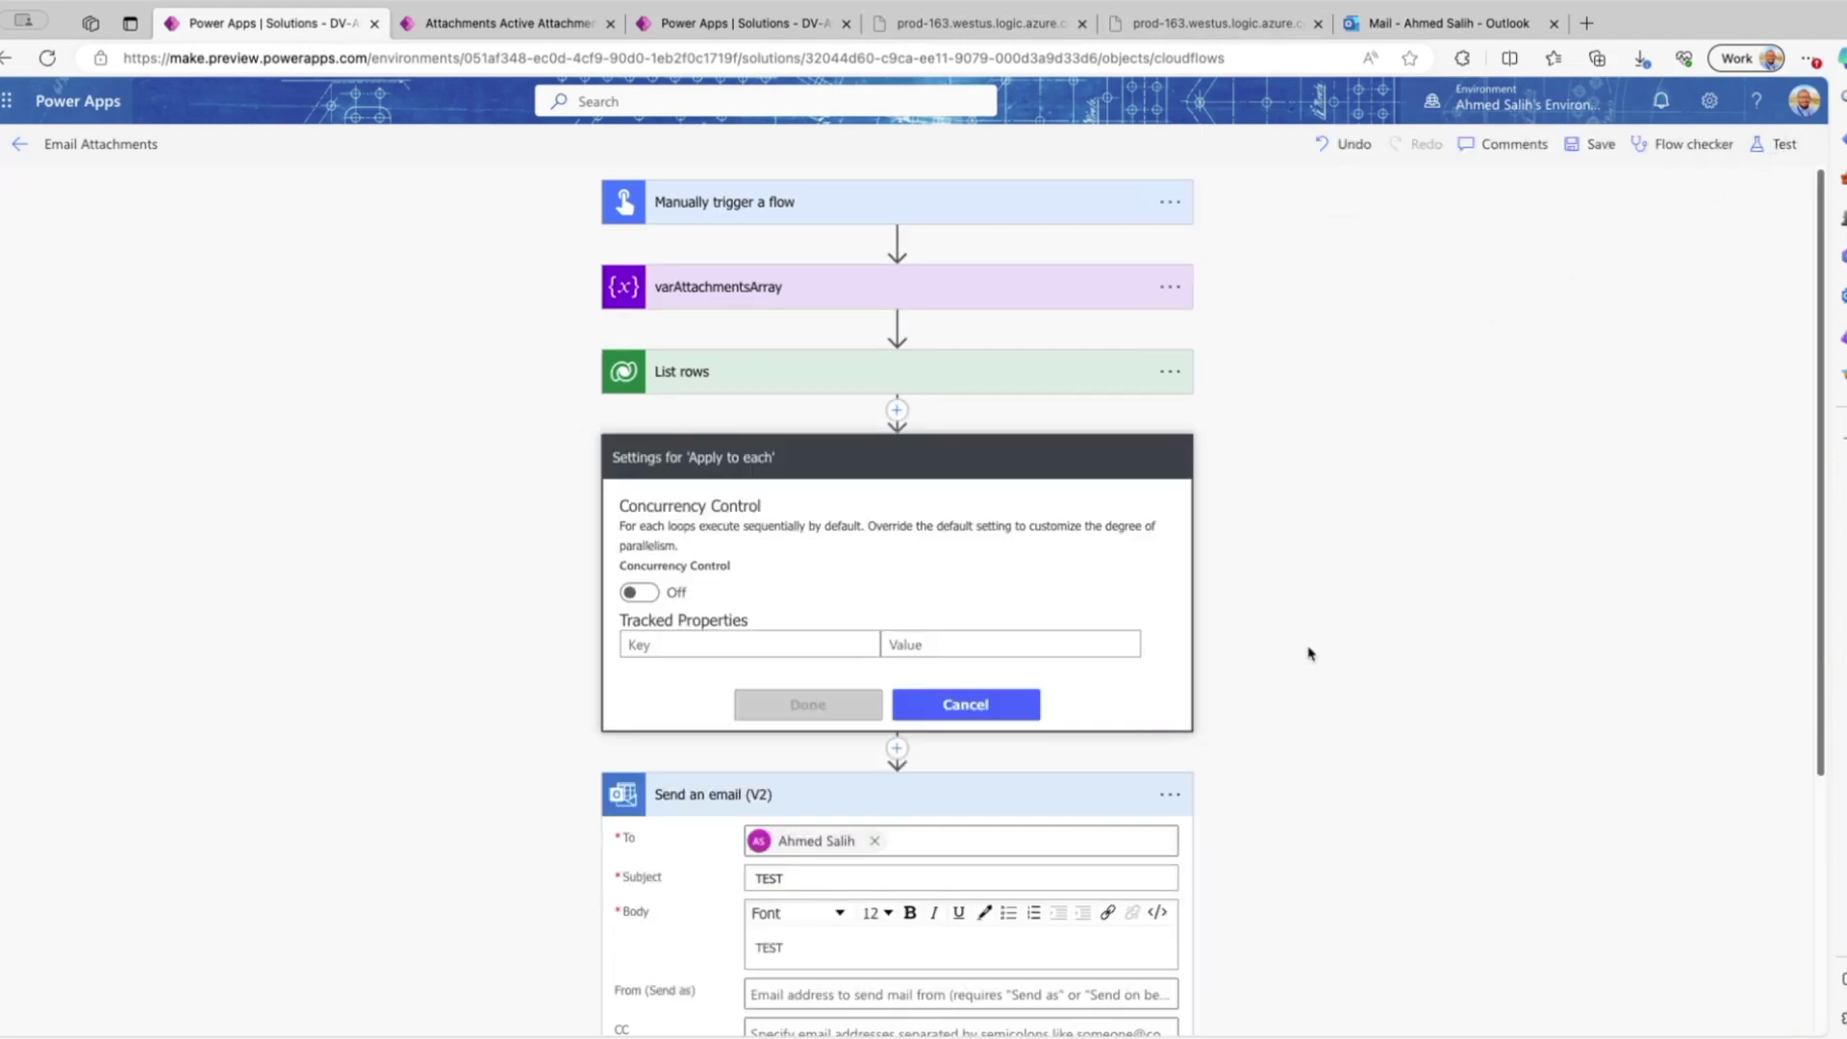
left_click(639, 592)
left_click(825, 738)
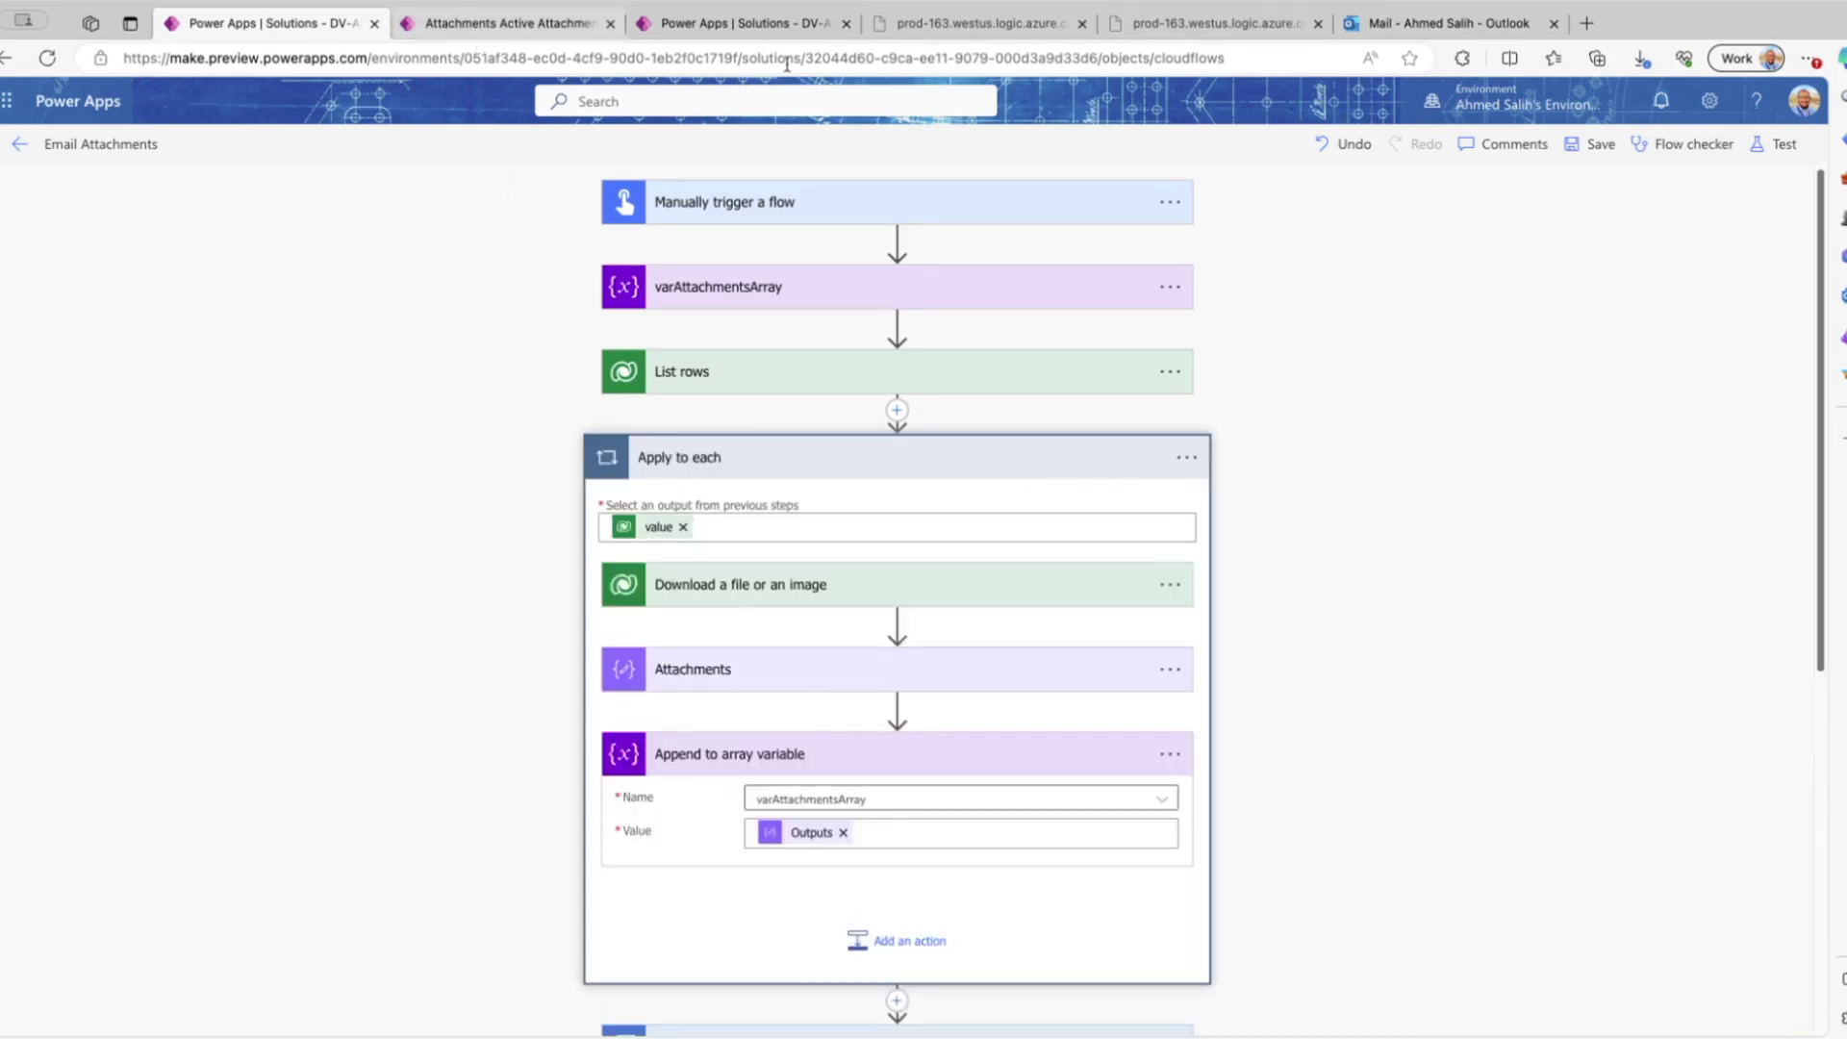
left_click(1594, 145)
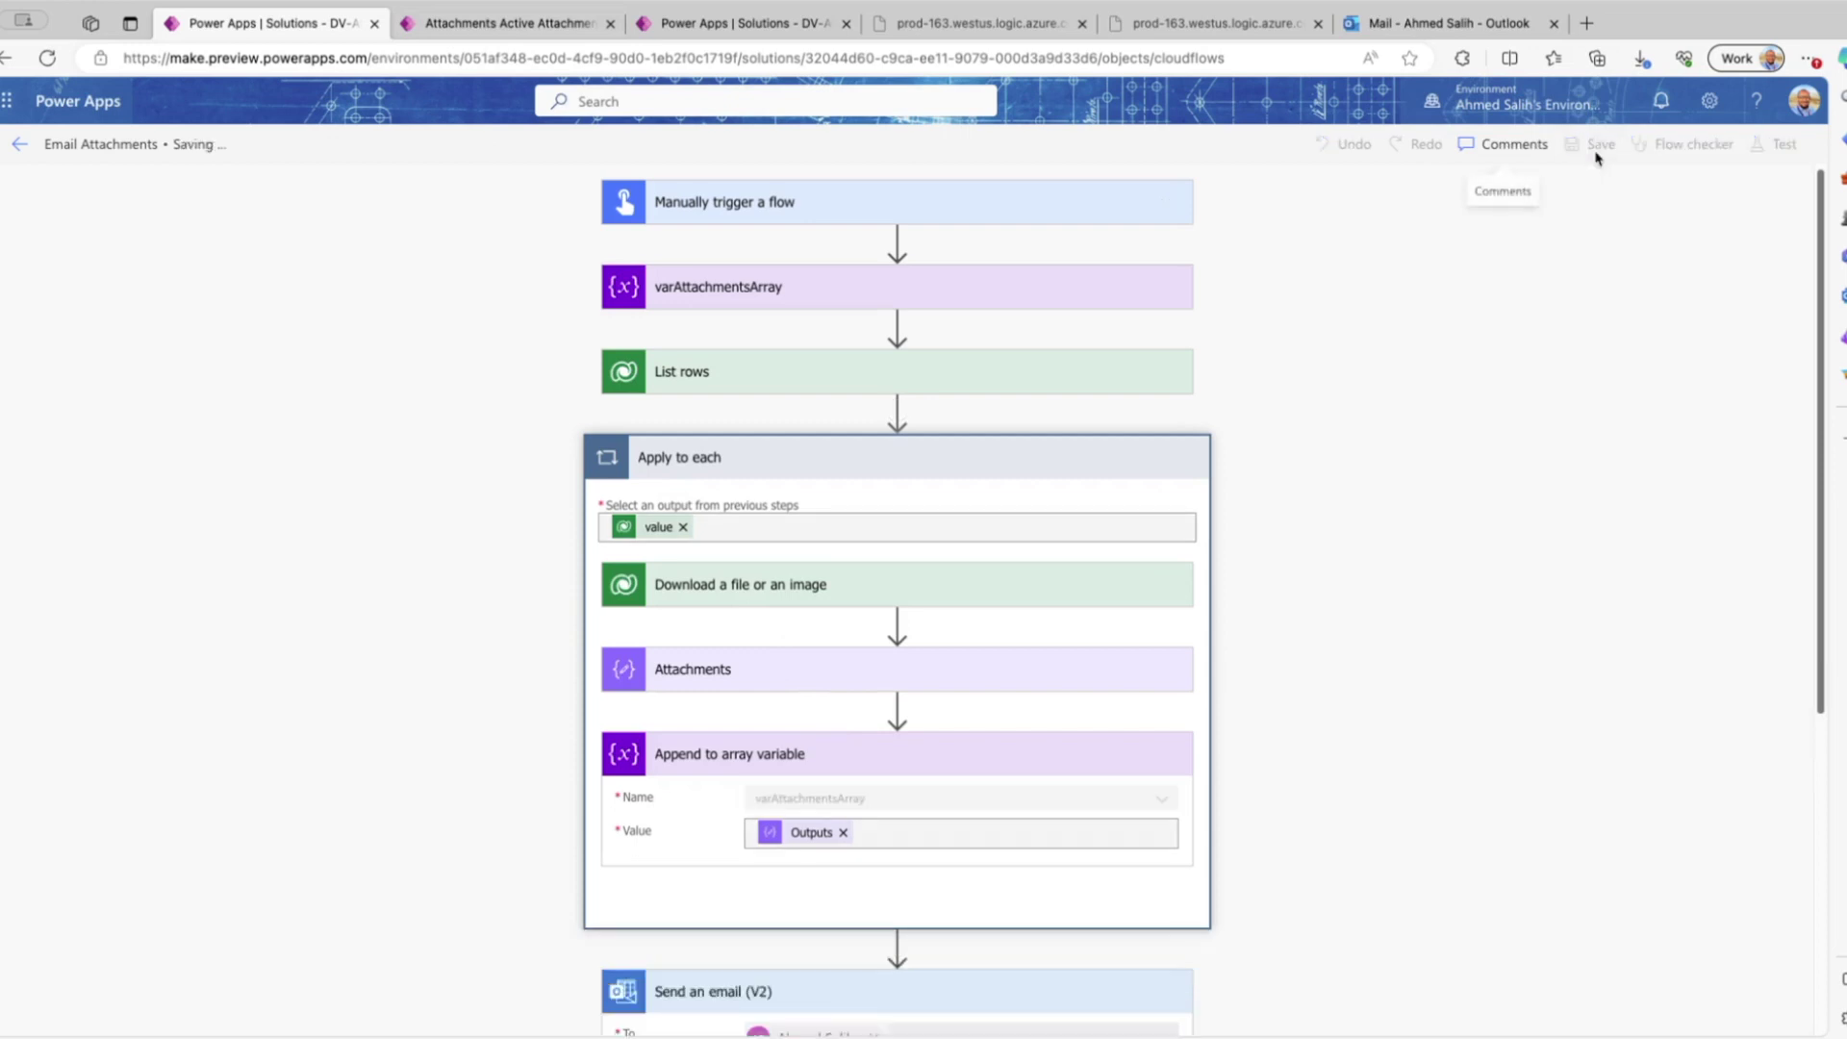
left_click(539, 33)
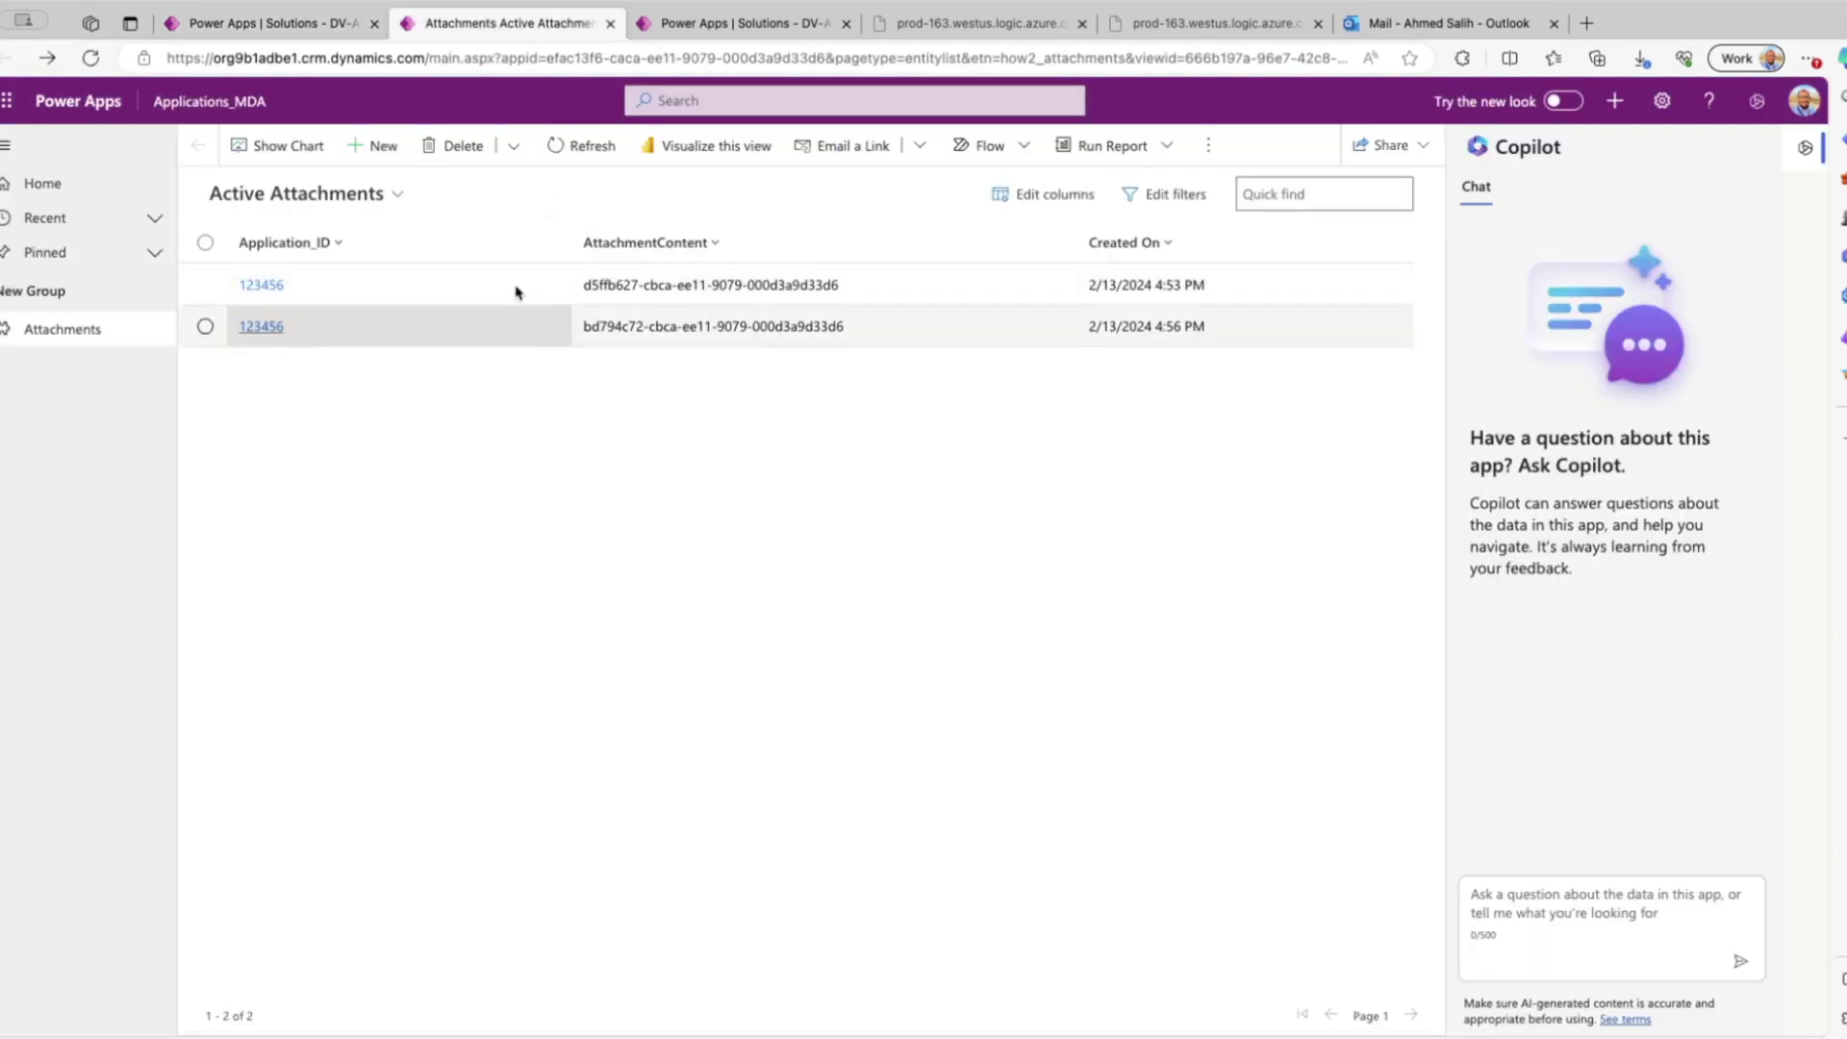
- Create a new attachment record linked to Application_ID 123456 and save it
left_click(371, 146)
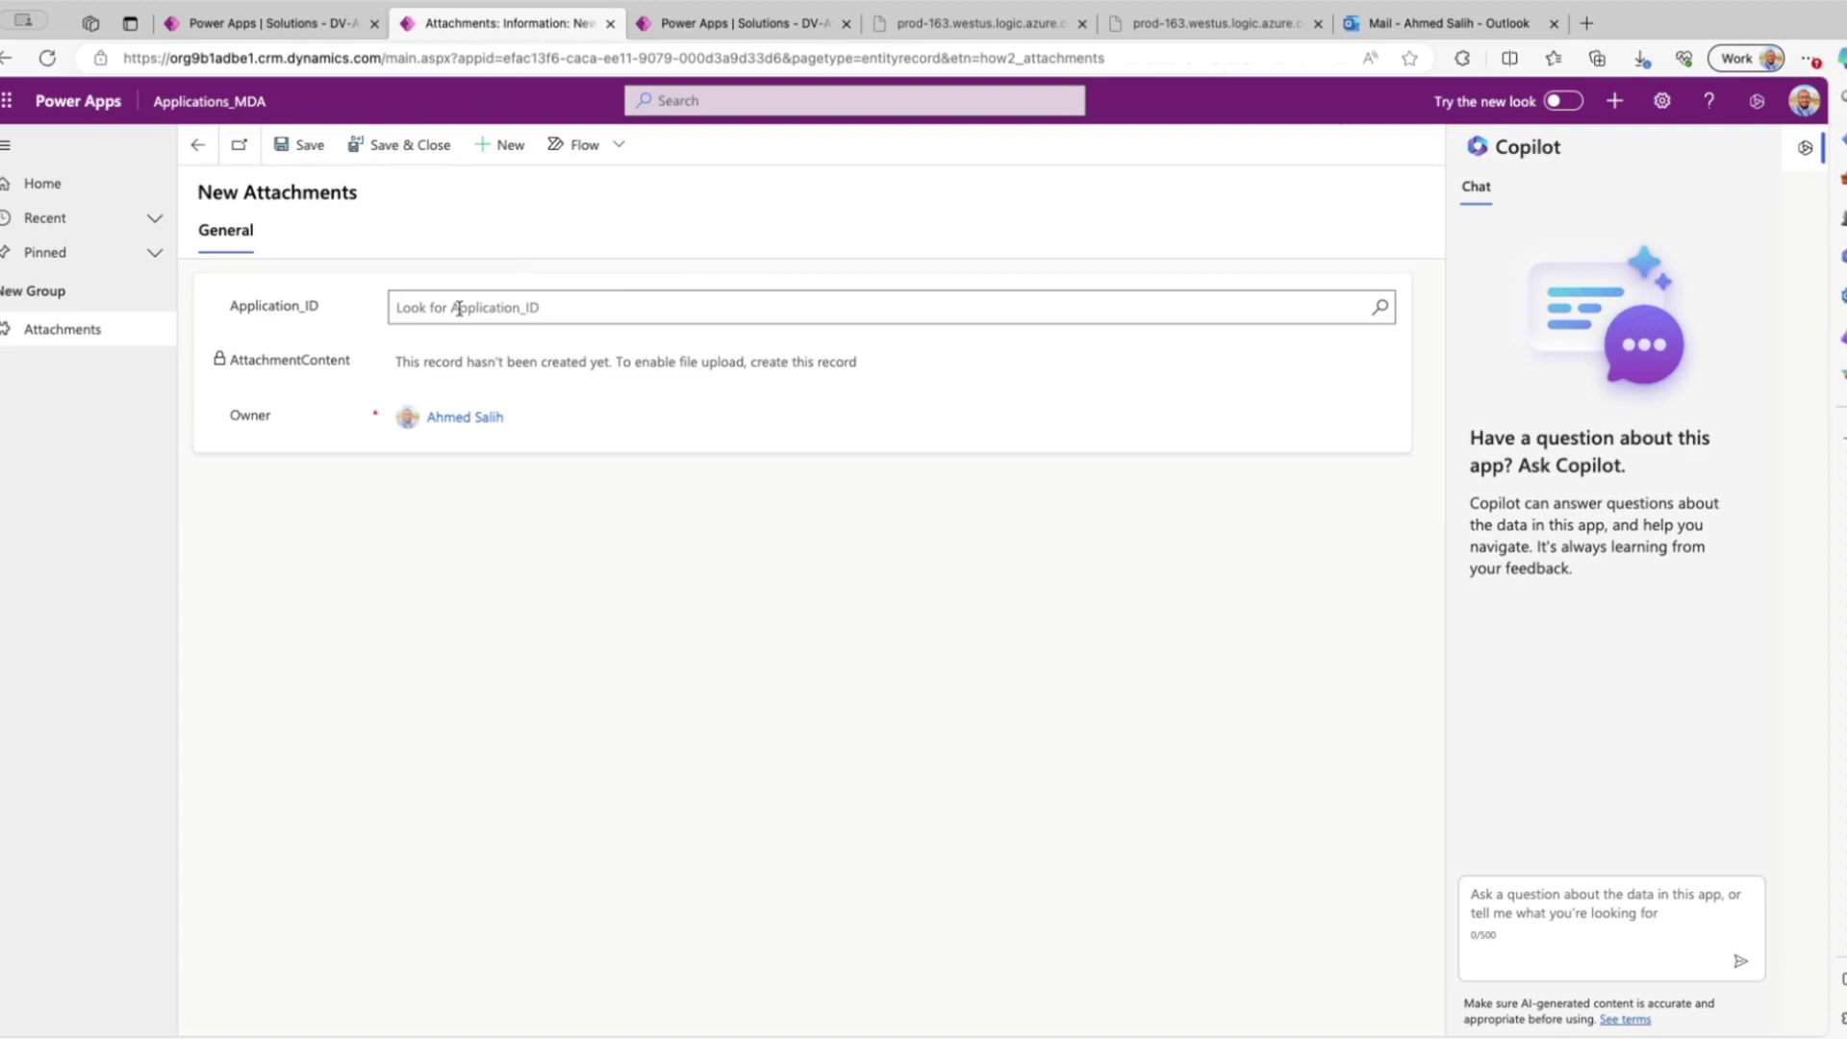
left_click(457, 307)
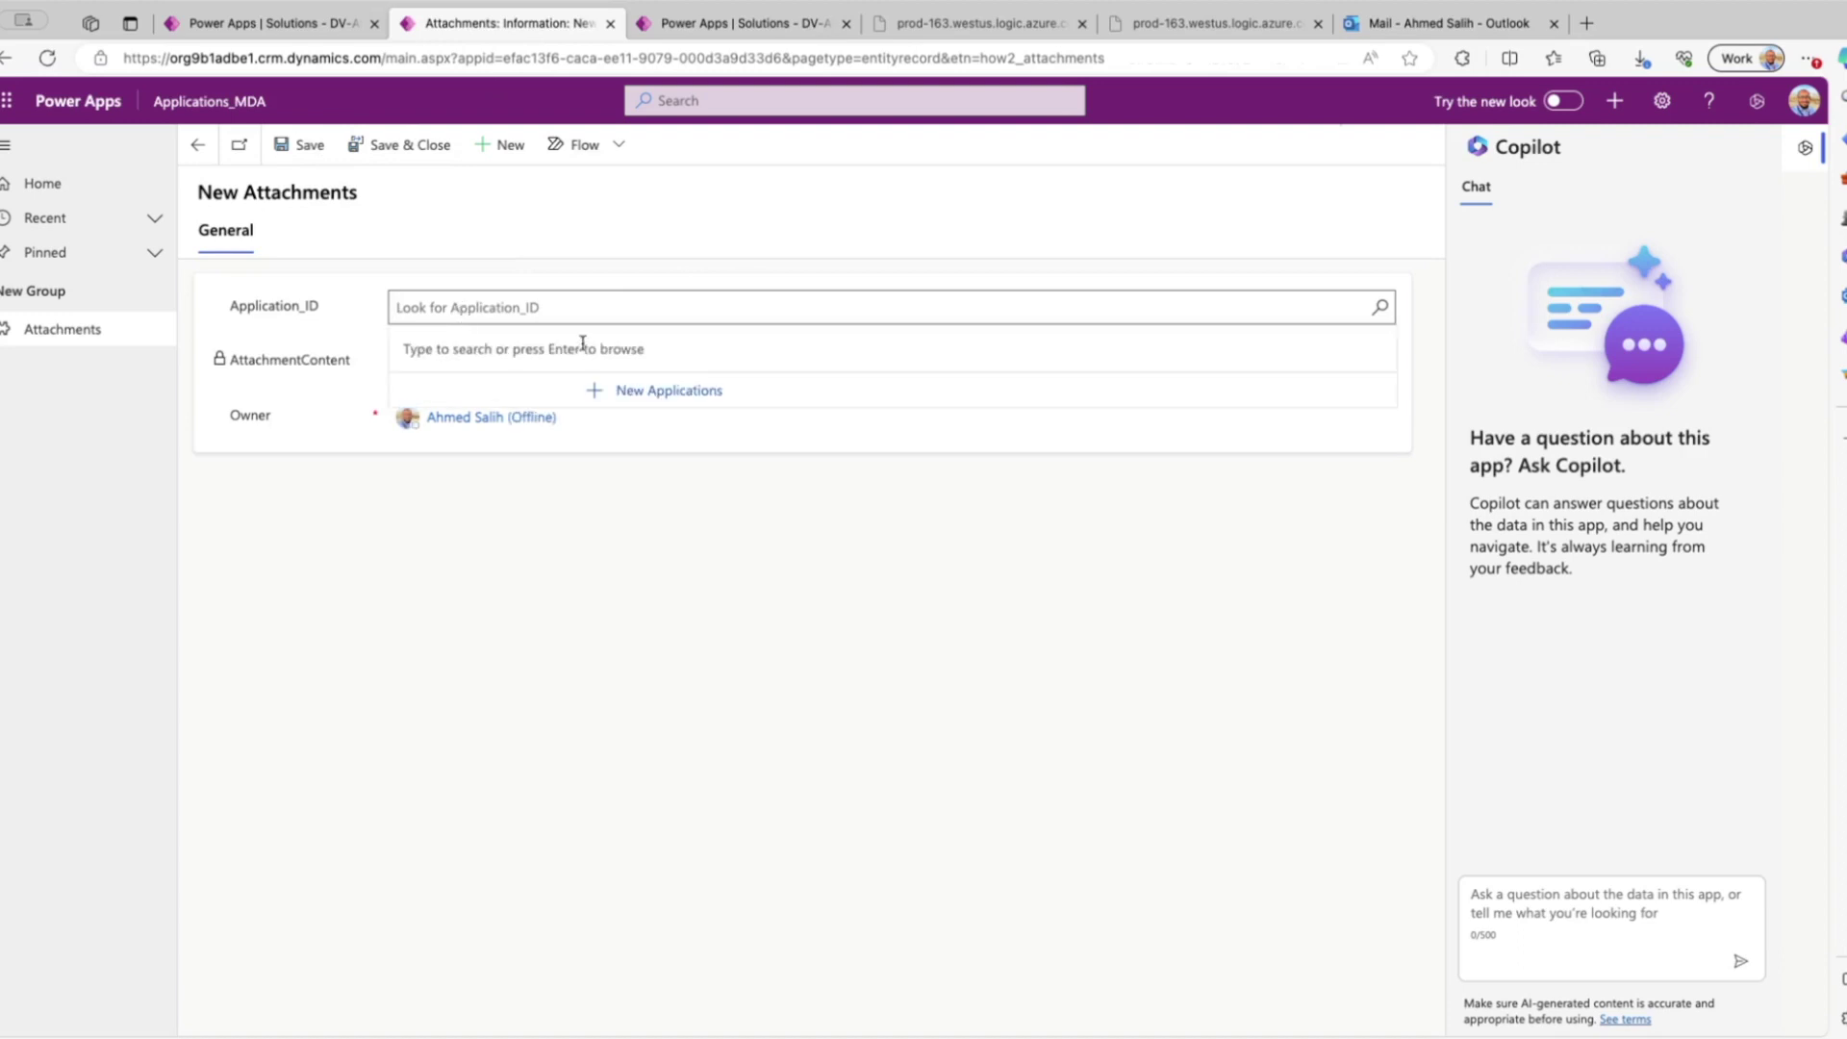
type("123456")
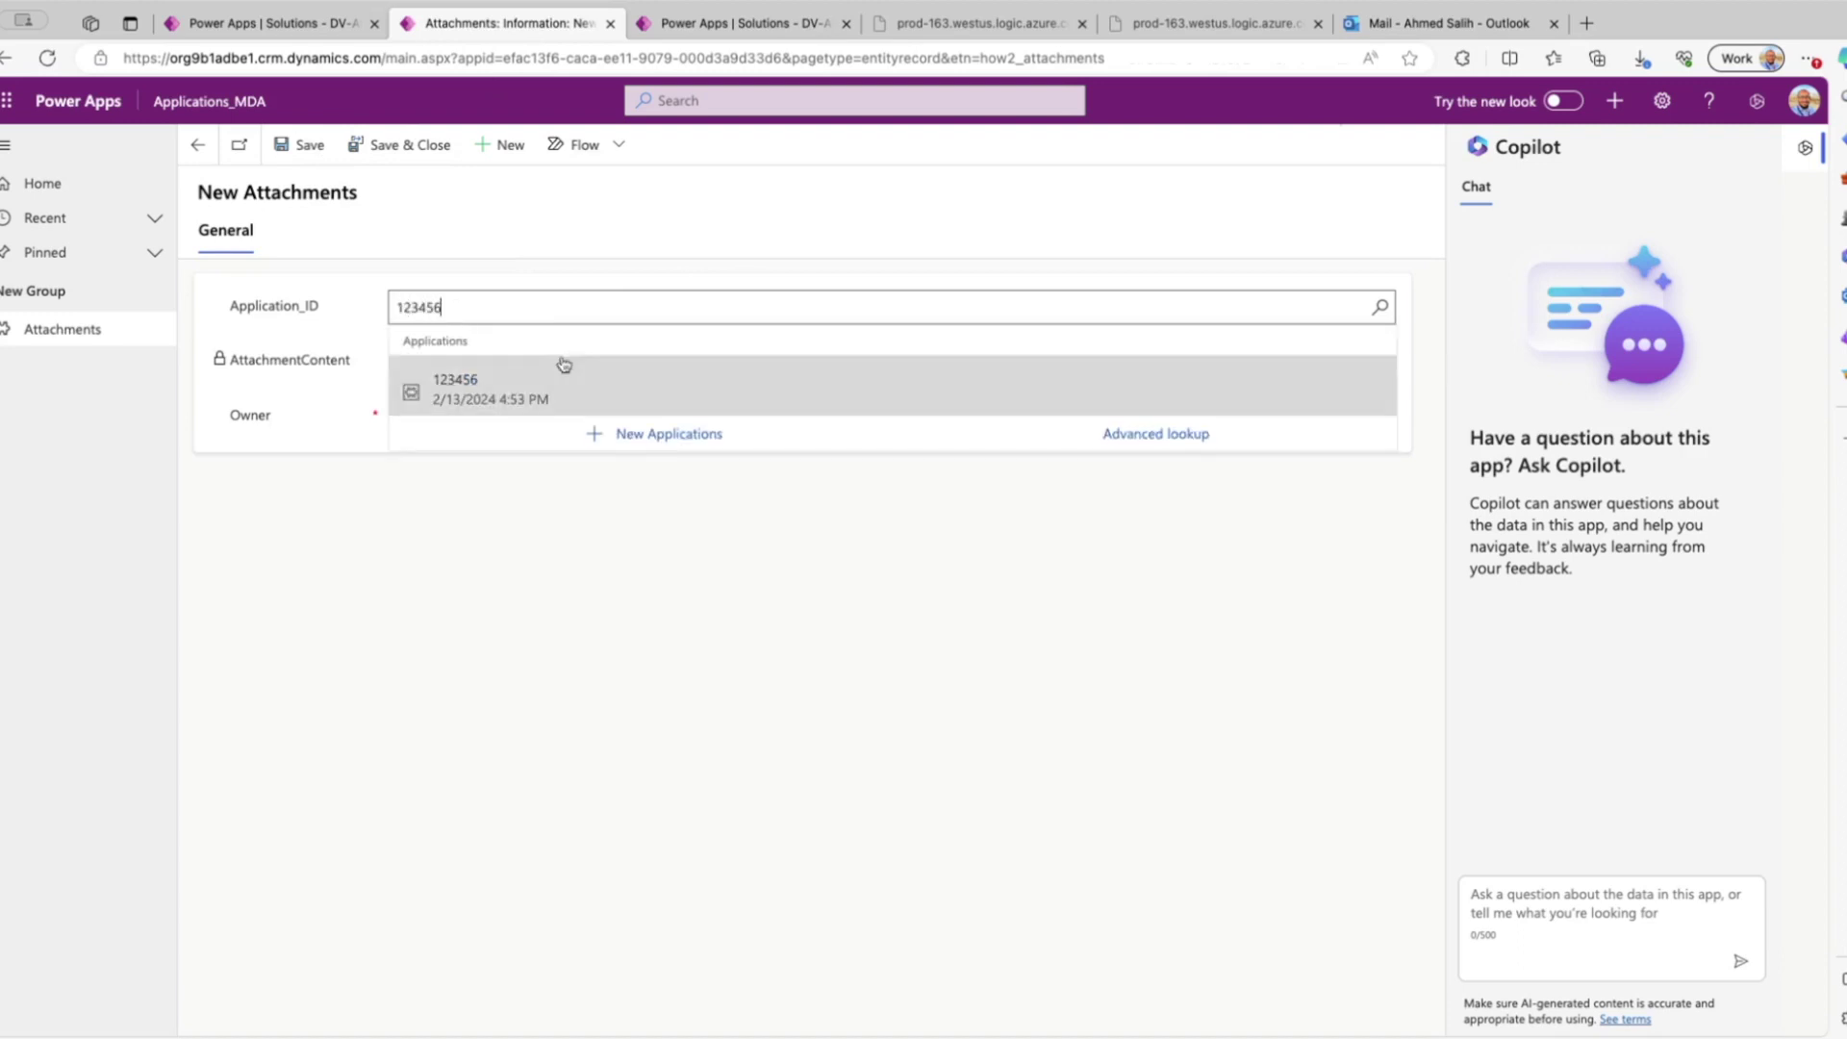
left_click(527, 388)
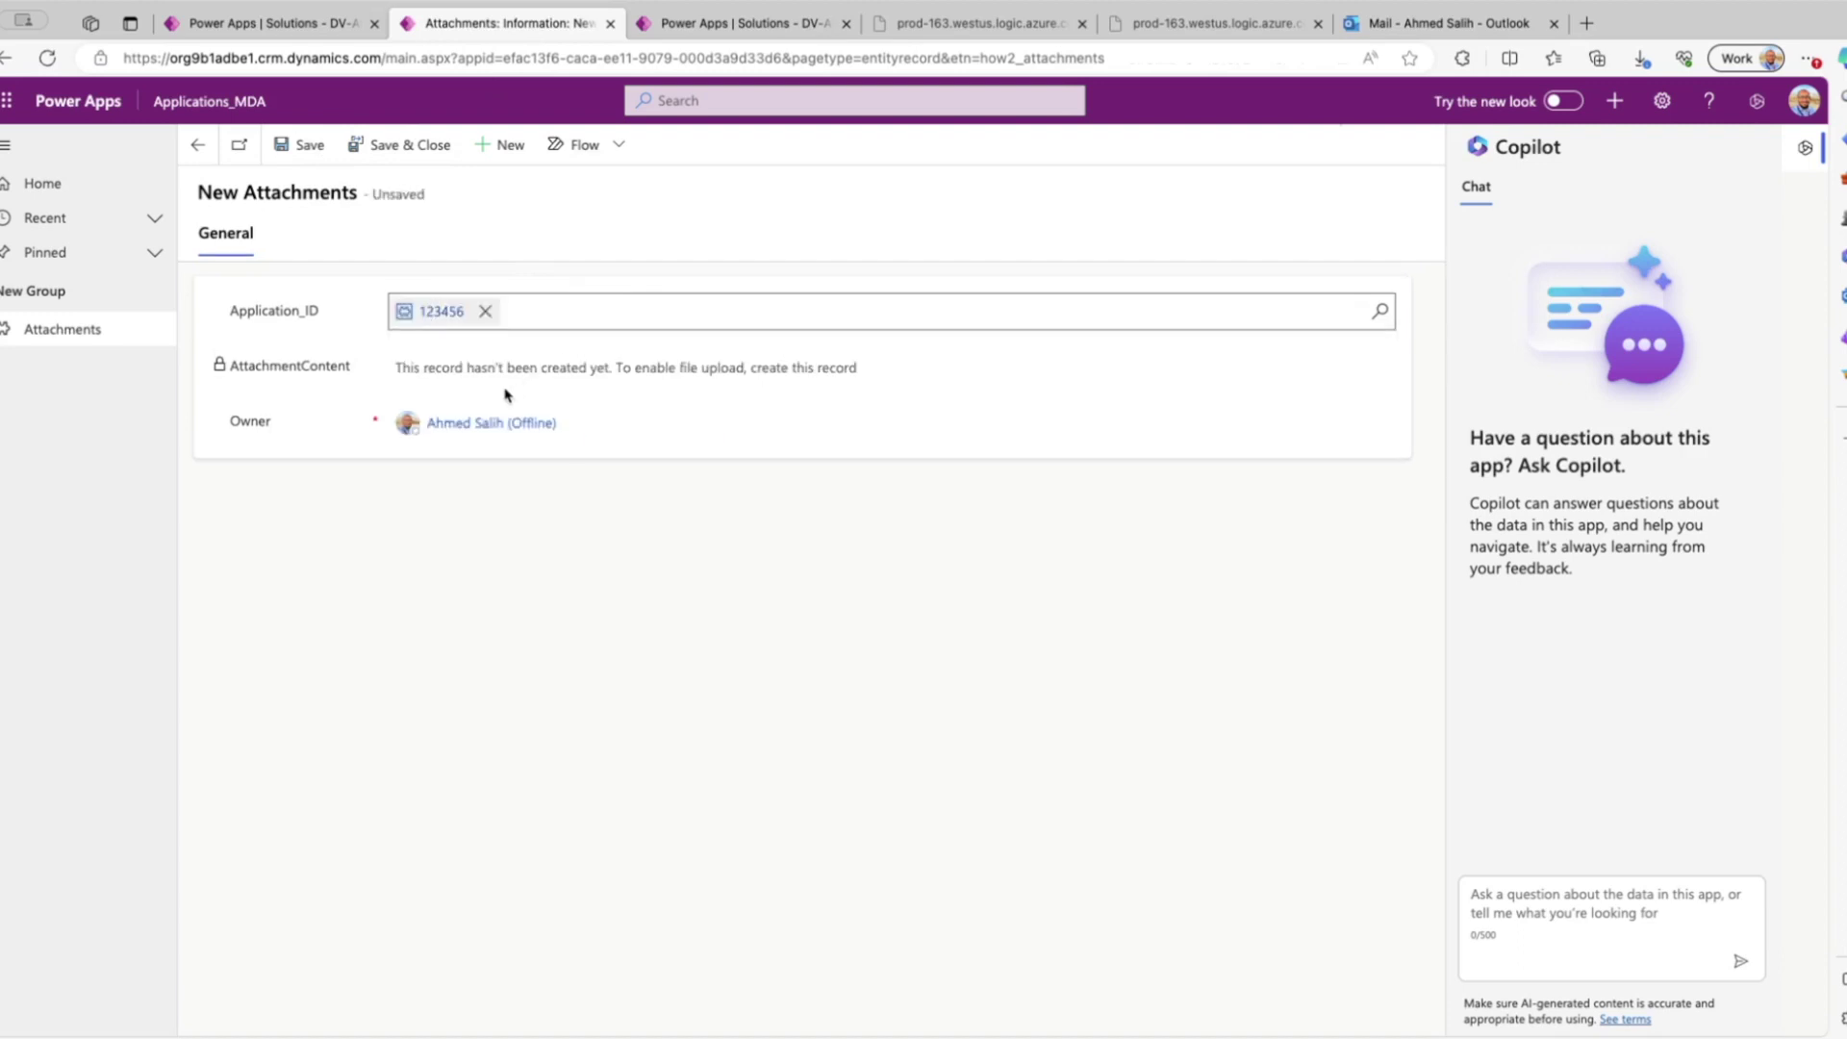
left_click(299, 144)
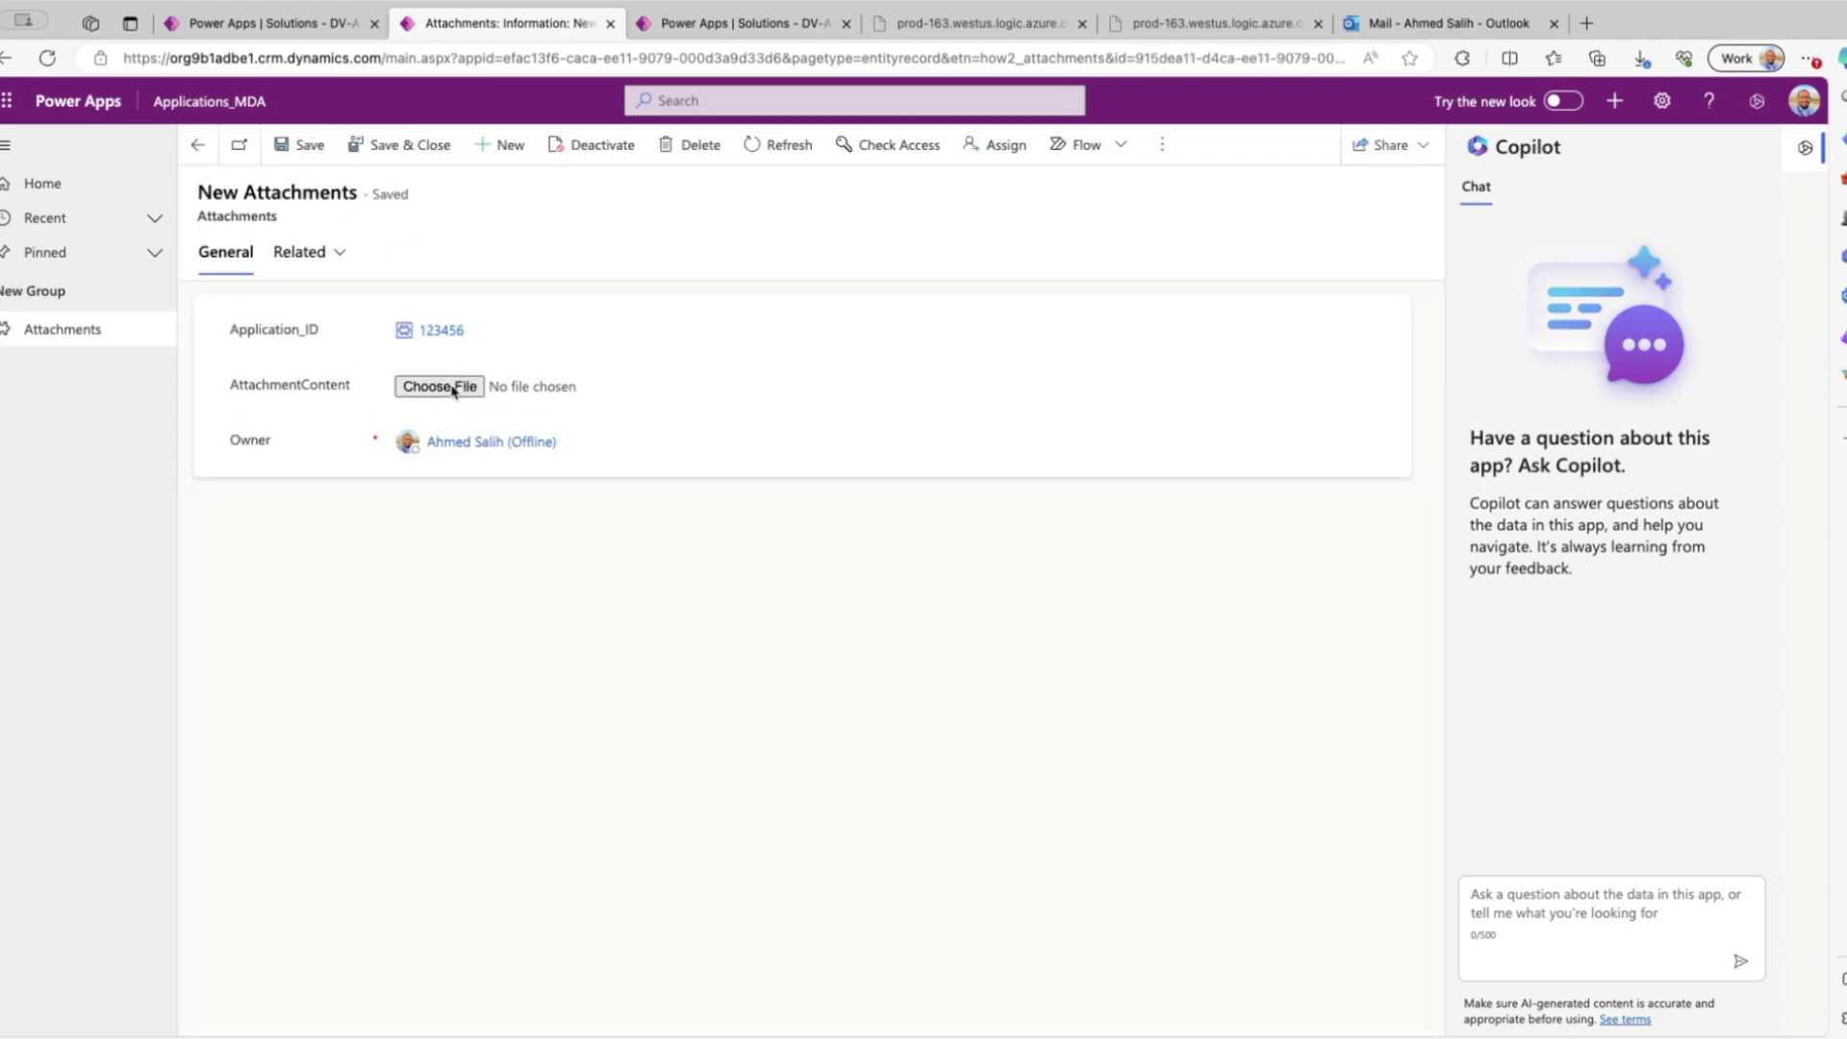
- Upload AdventureWorks Sales.pdf as the record's attachment, then return to the Table_Attachments columns
left_click(458, 388)
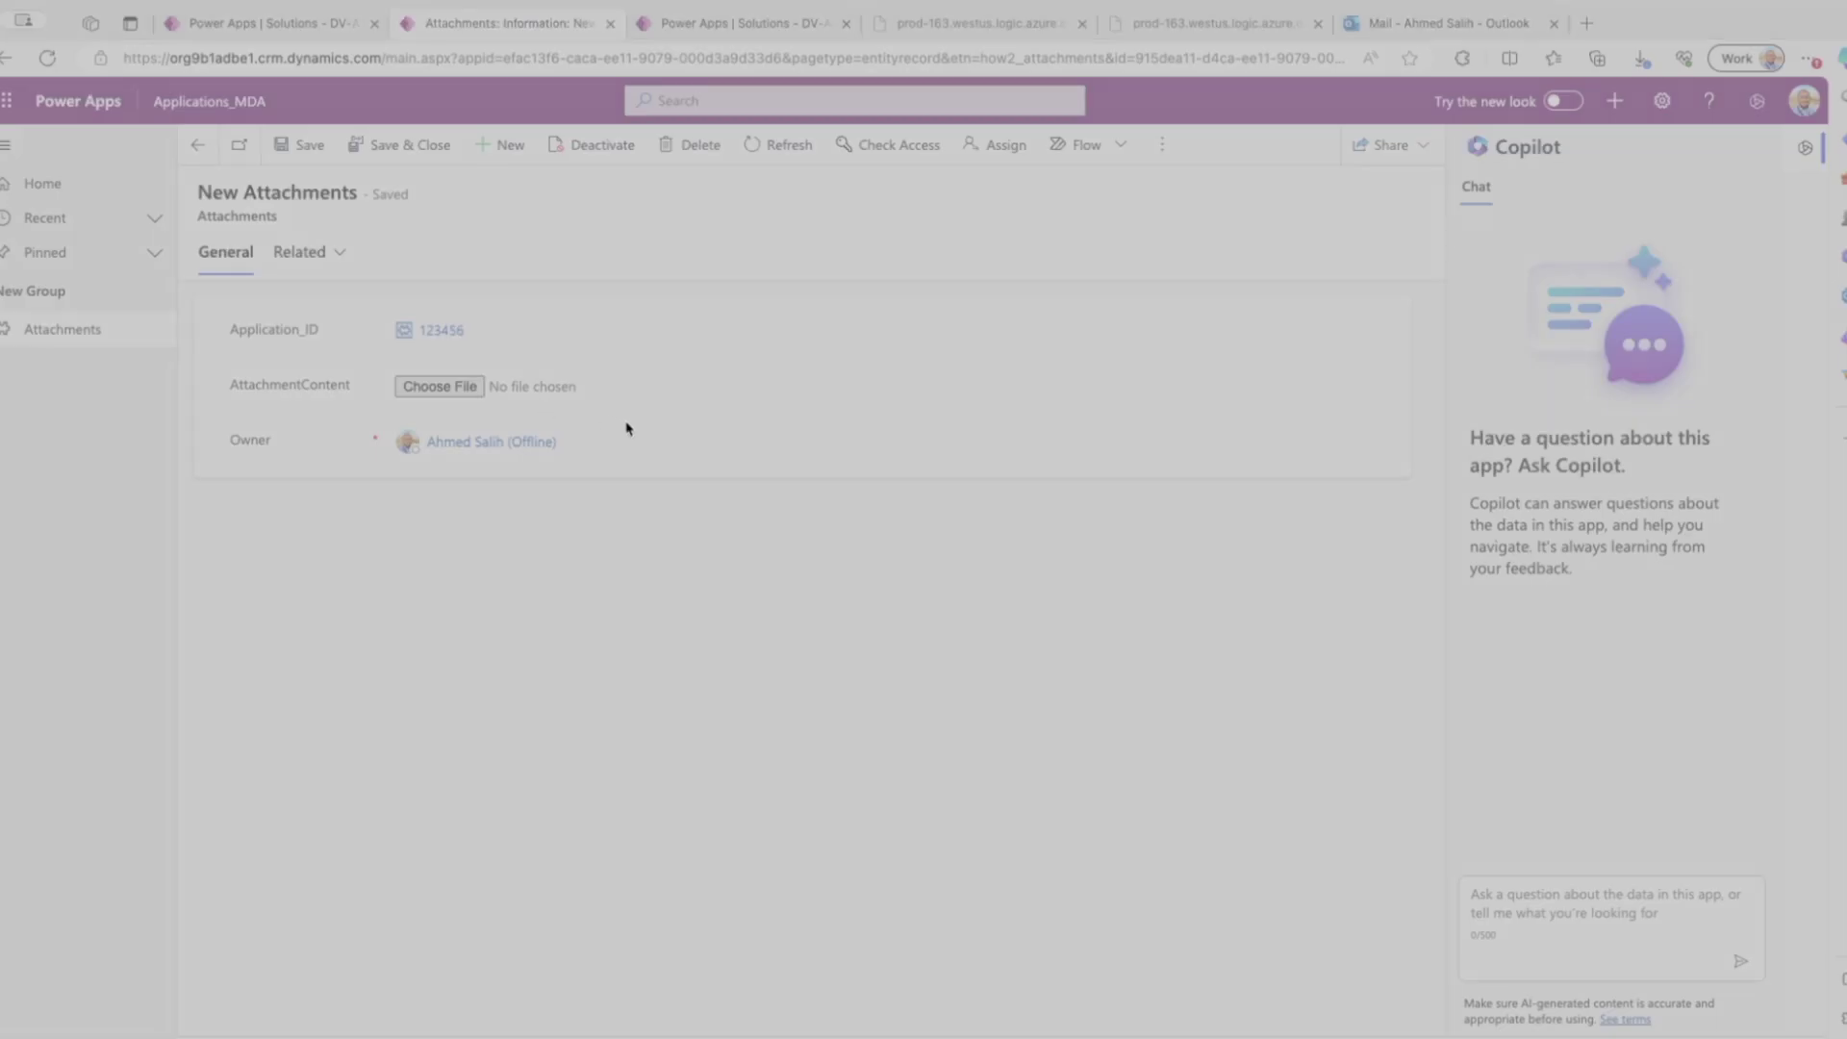
key("Return")
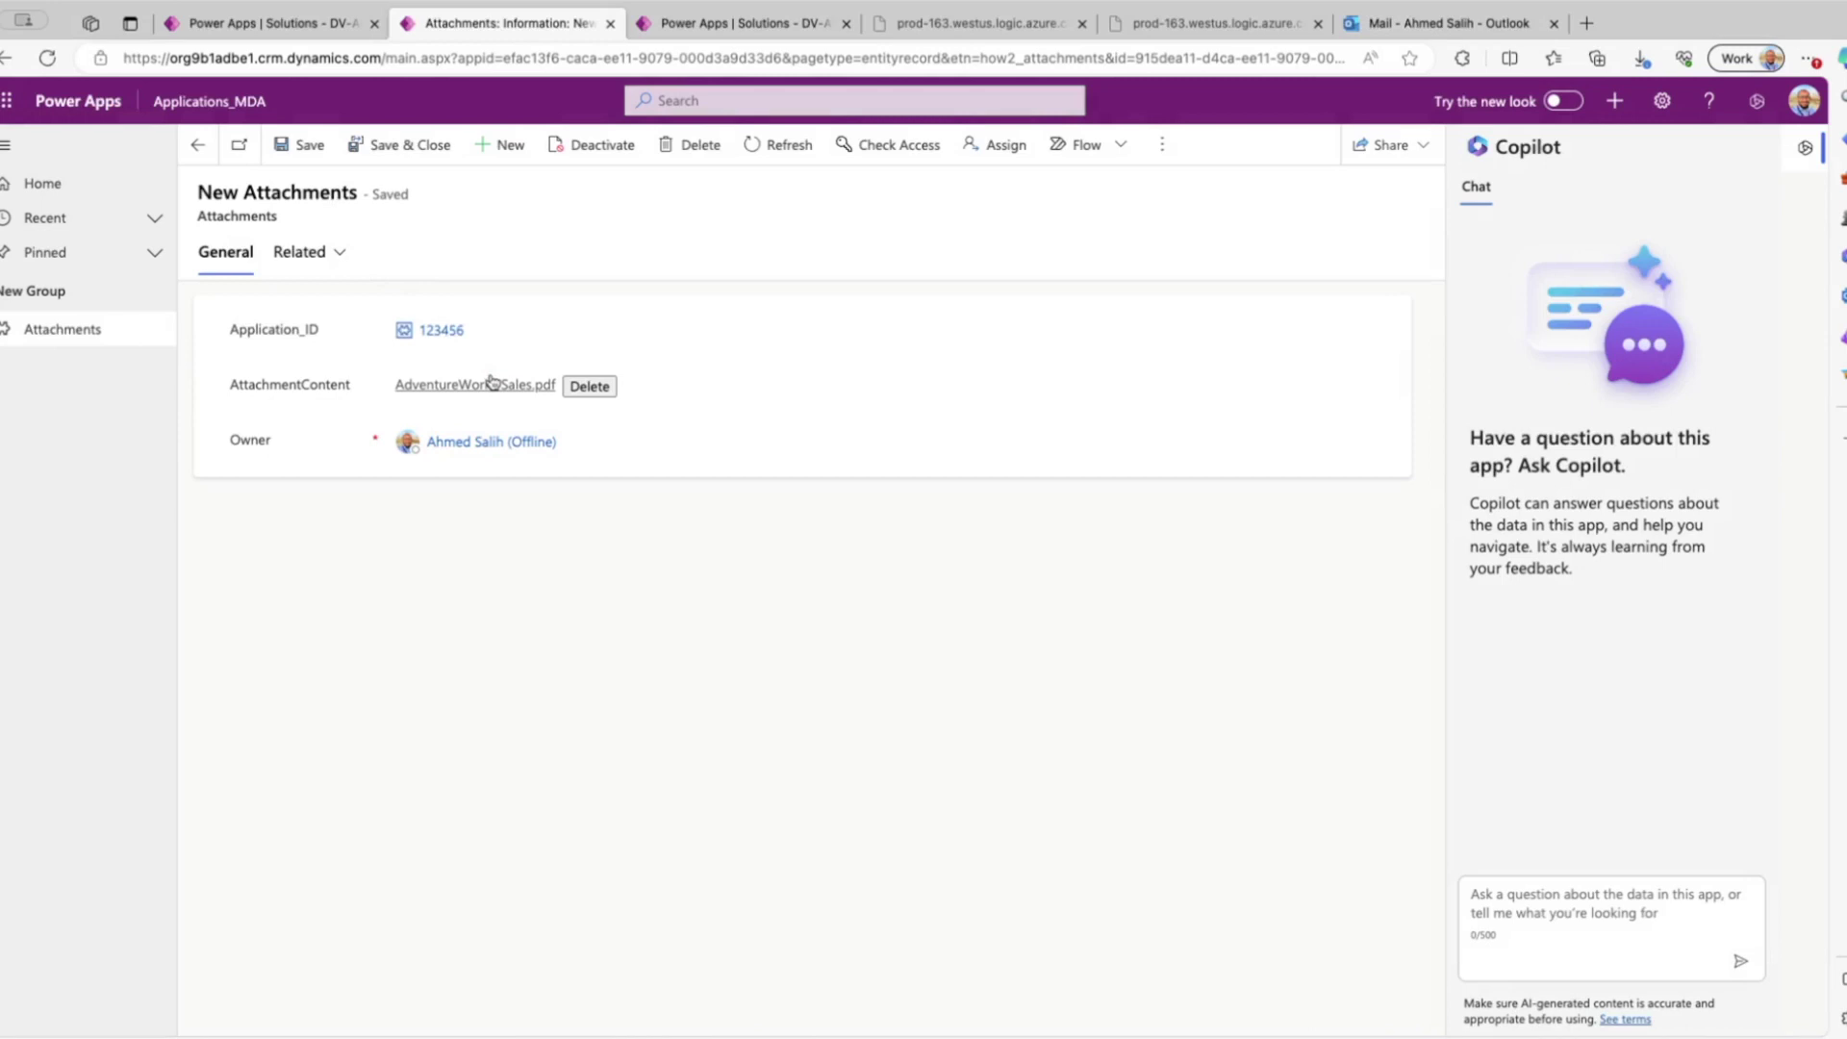
left_click(198, 145)
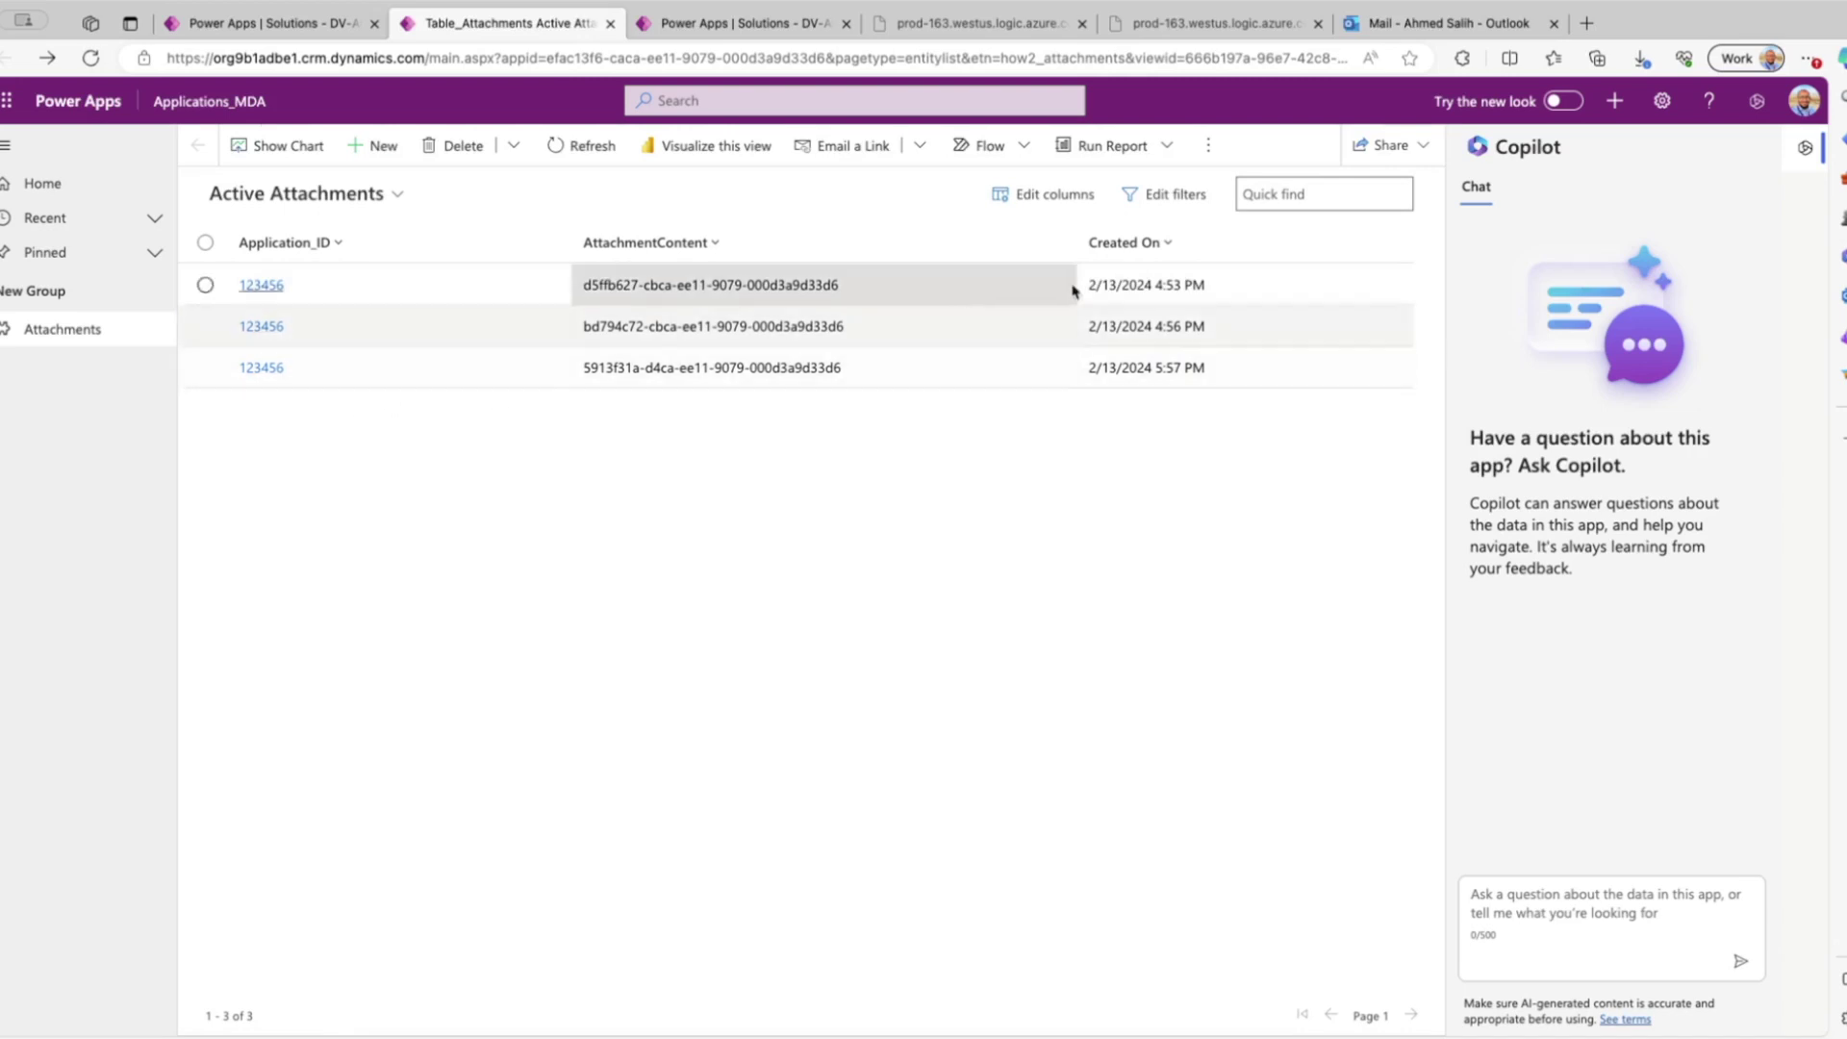
left_click(662, 38)
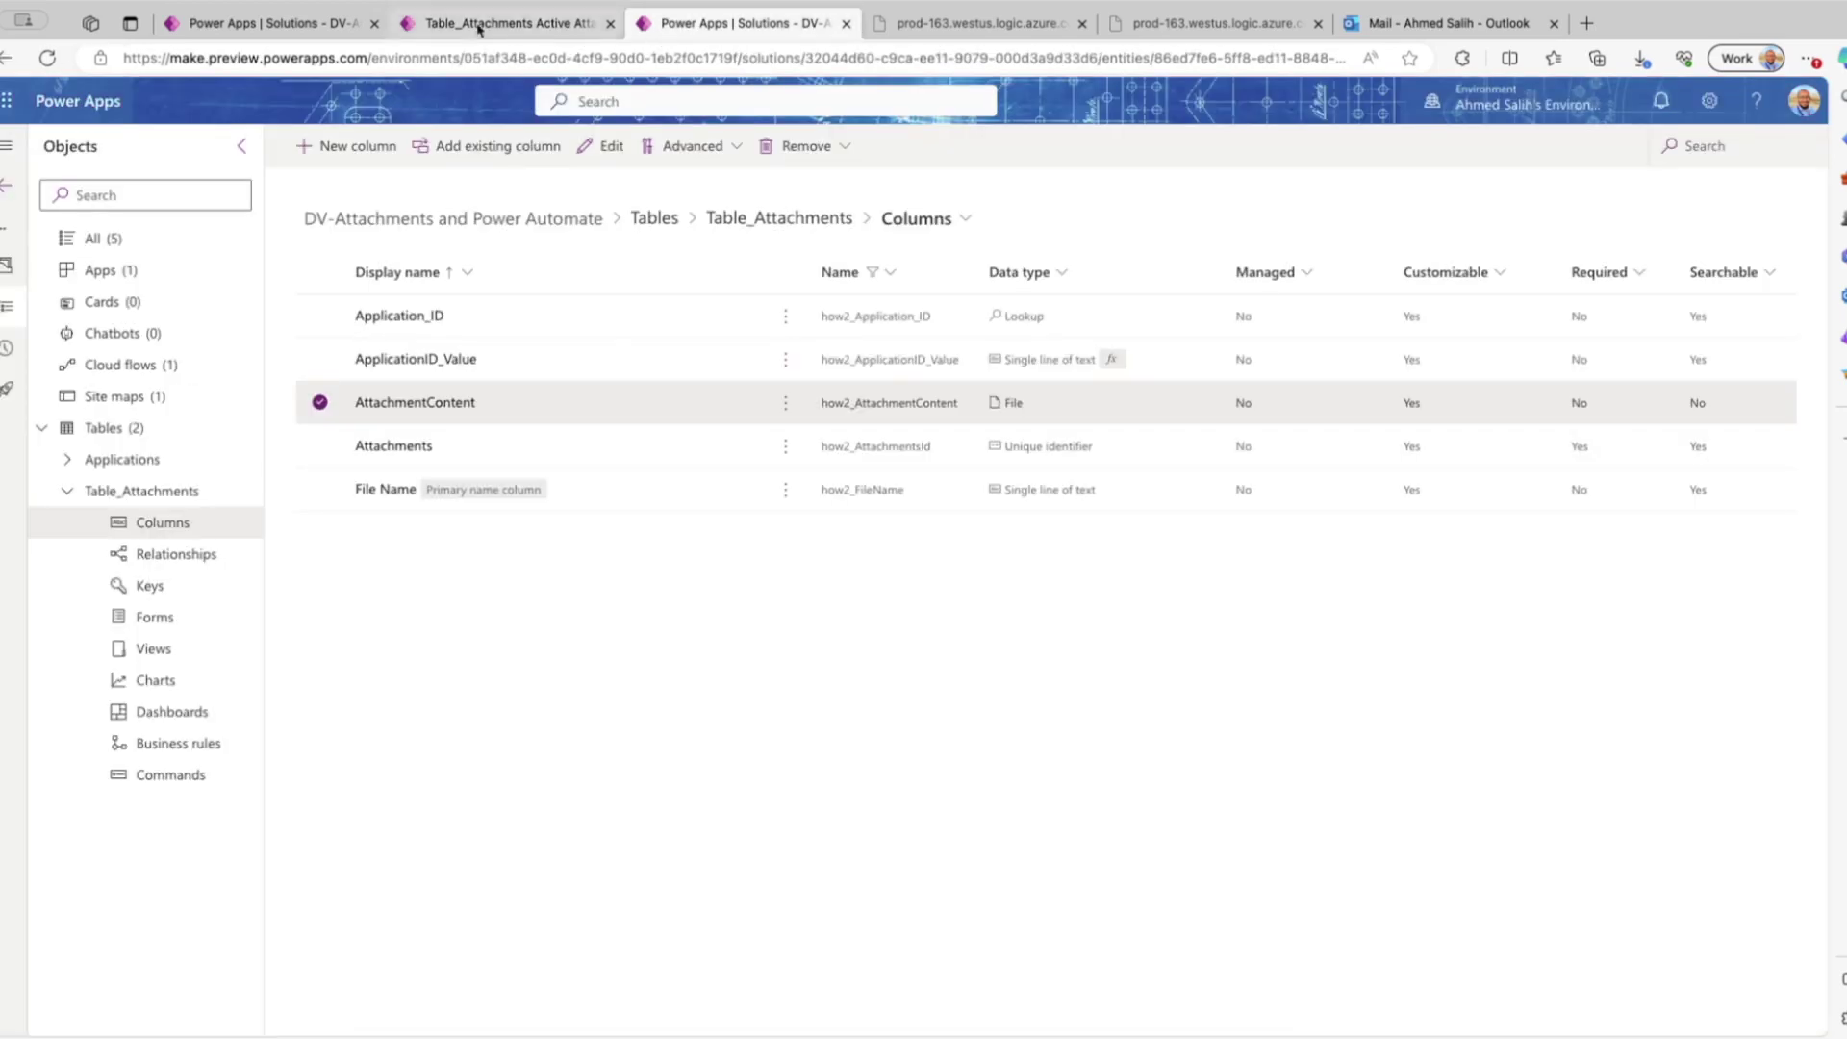
- Run a manual test of the Email Attachments flow with APP_ID 123456
left_click(248, 27)
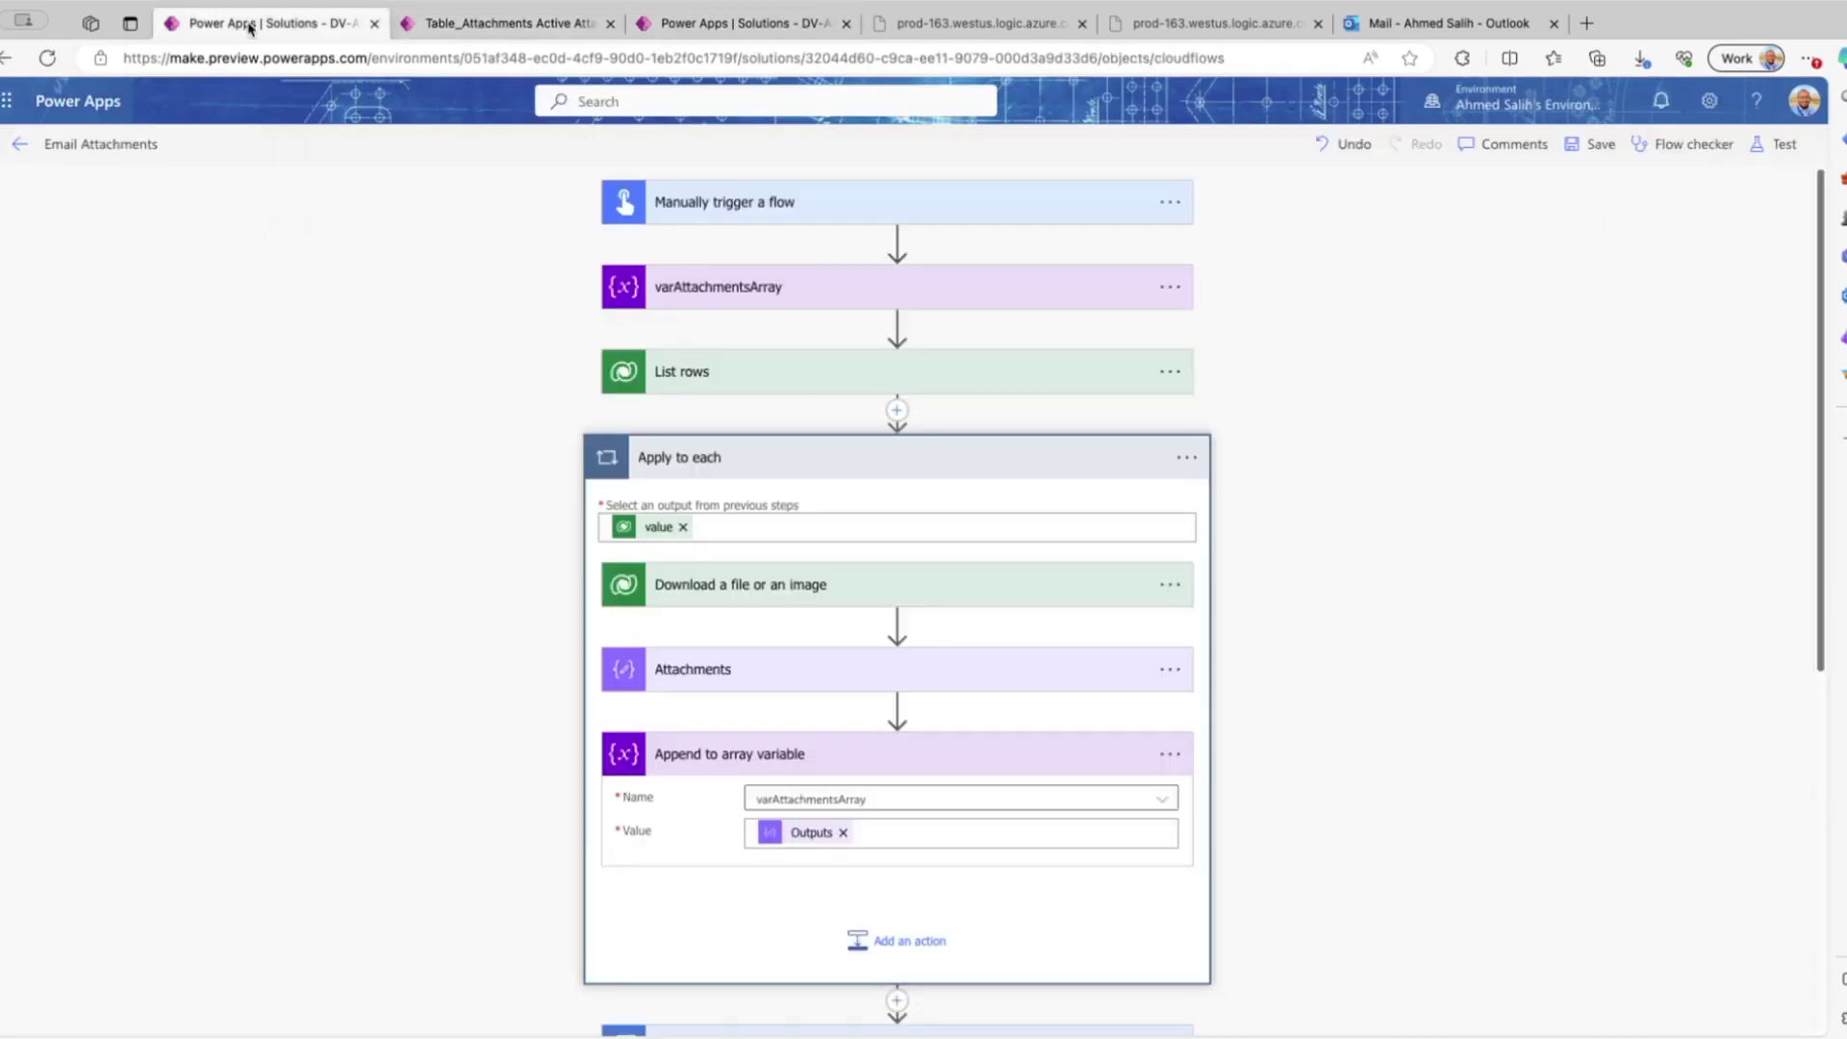
left_click(1780, 144)
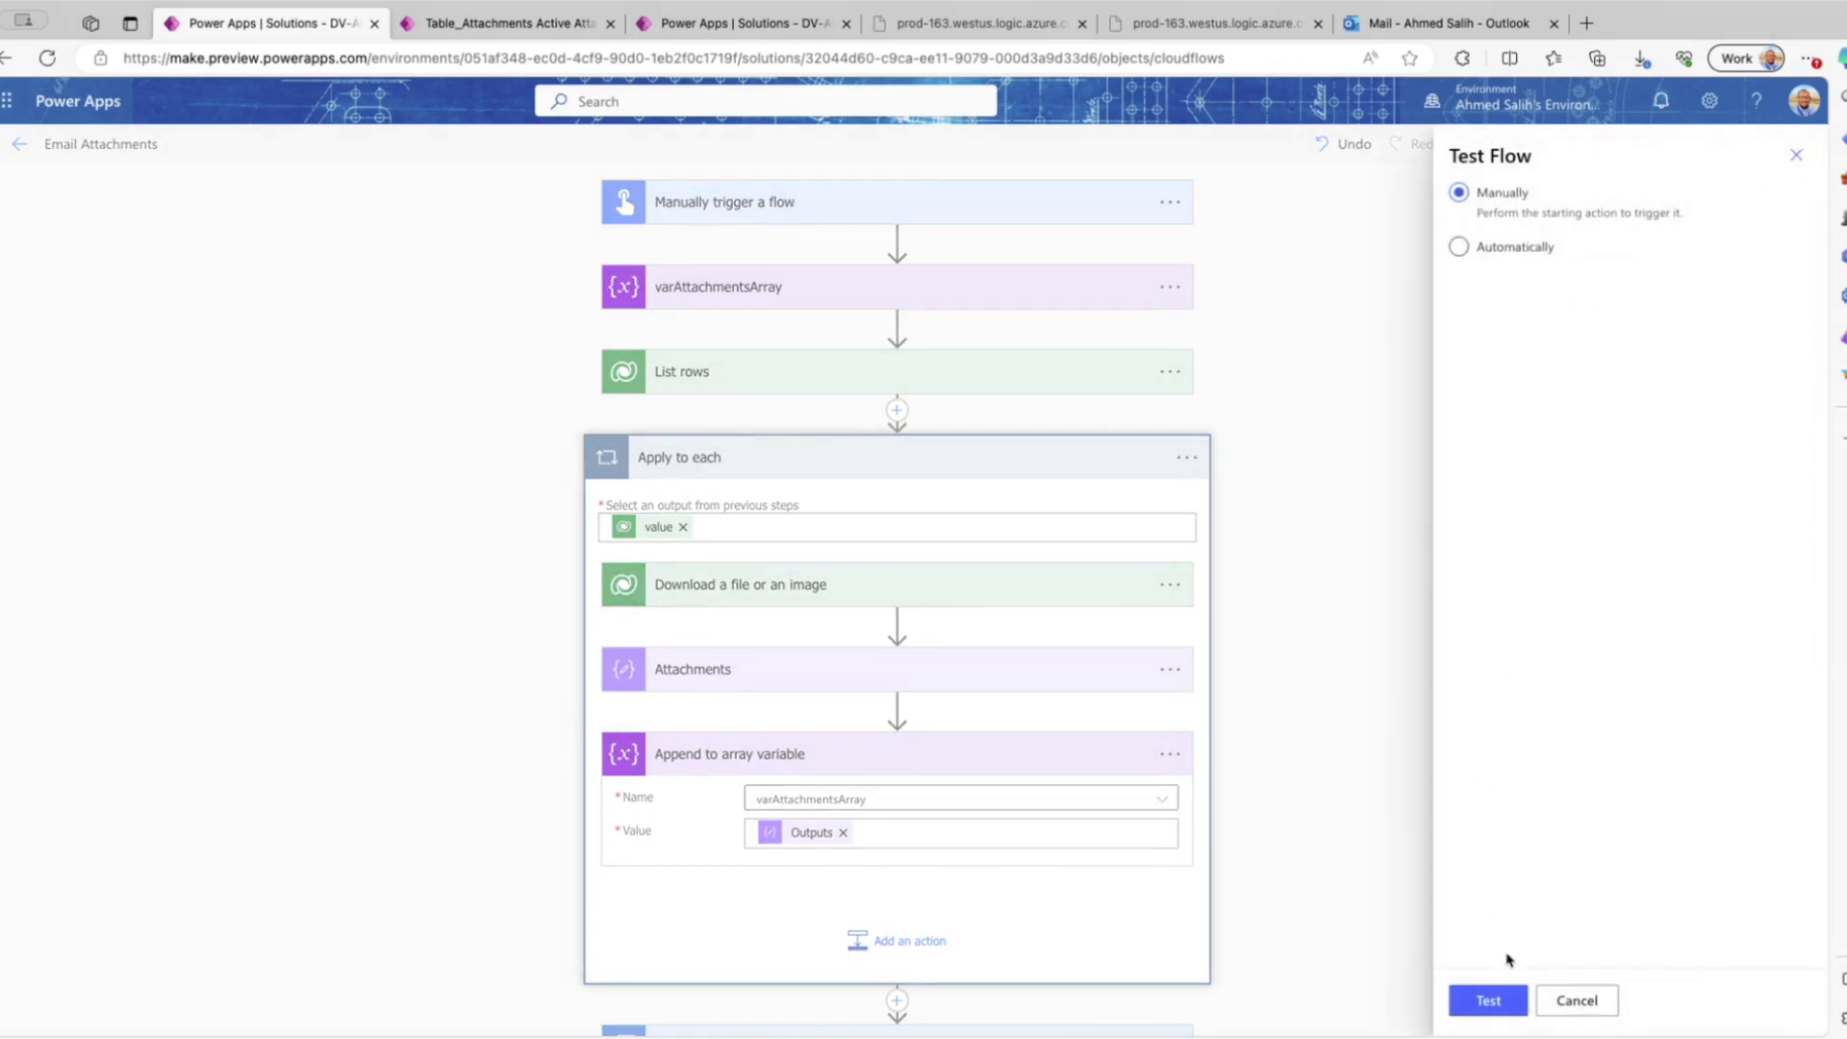
left_click(1471, 999)
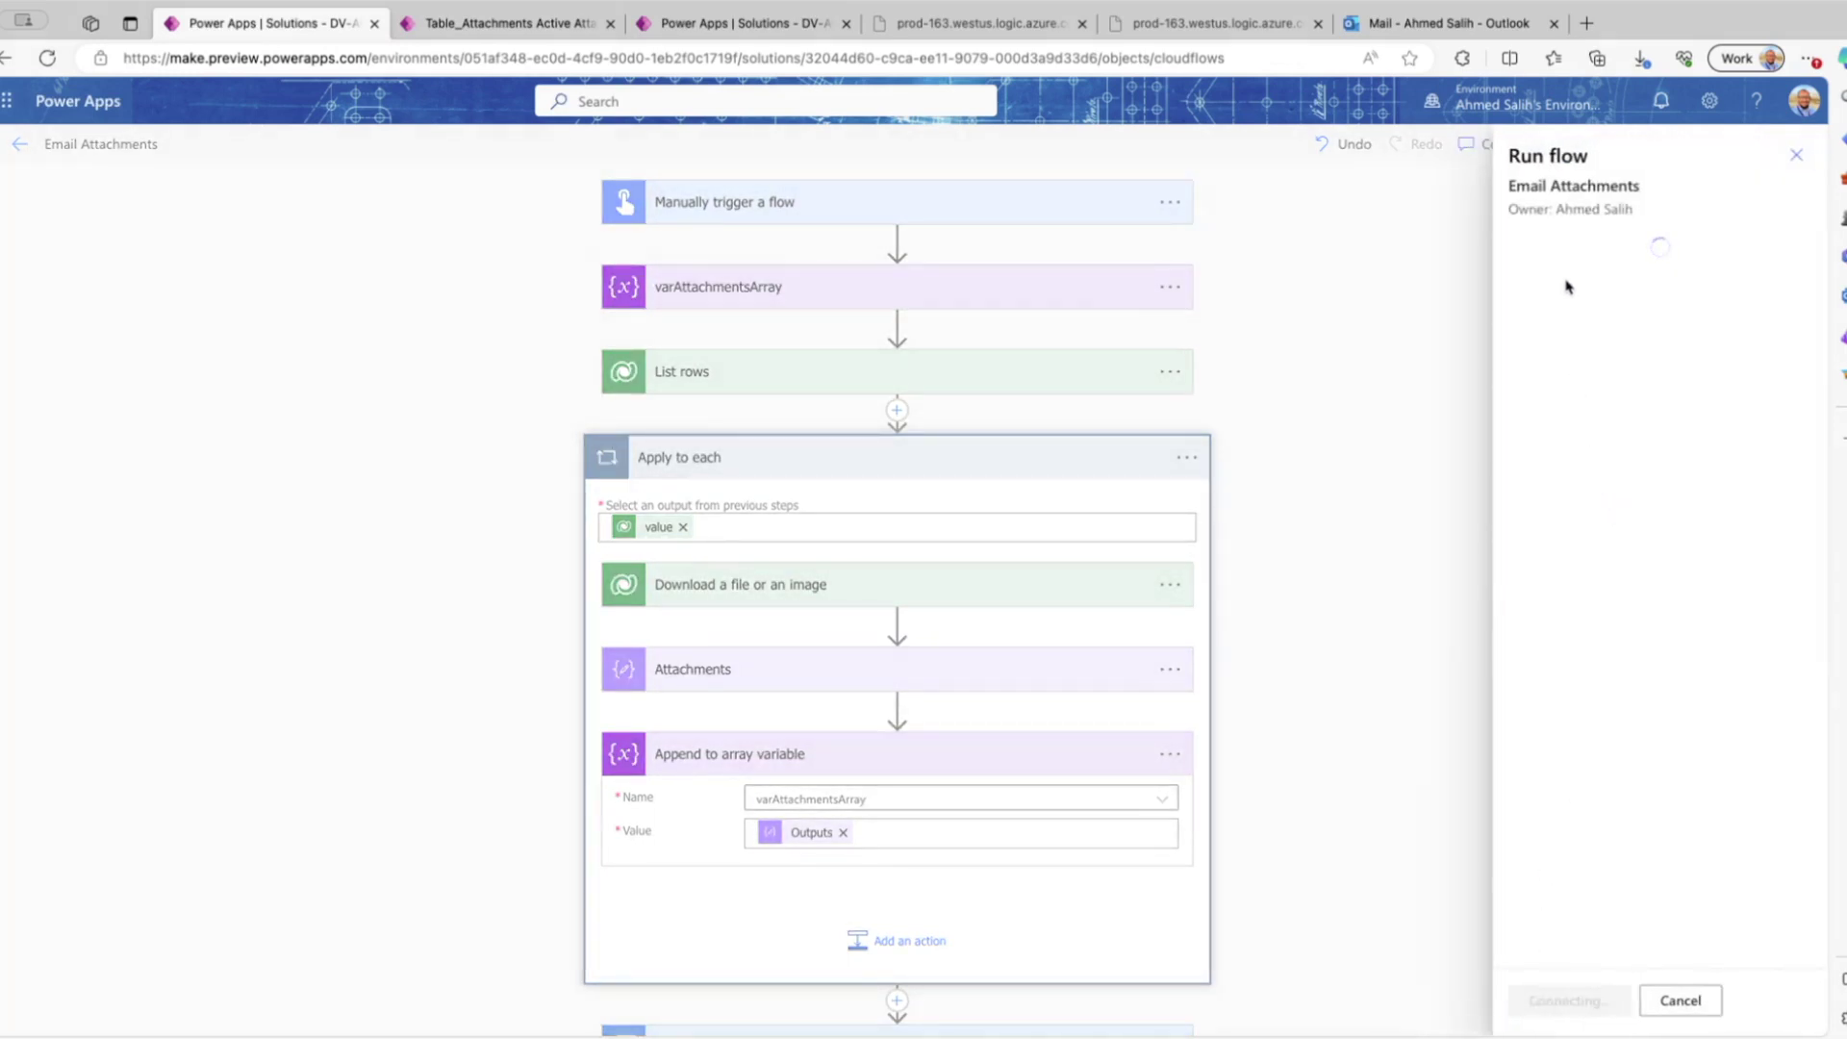
type("123456")
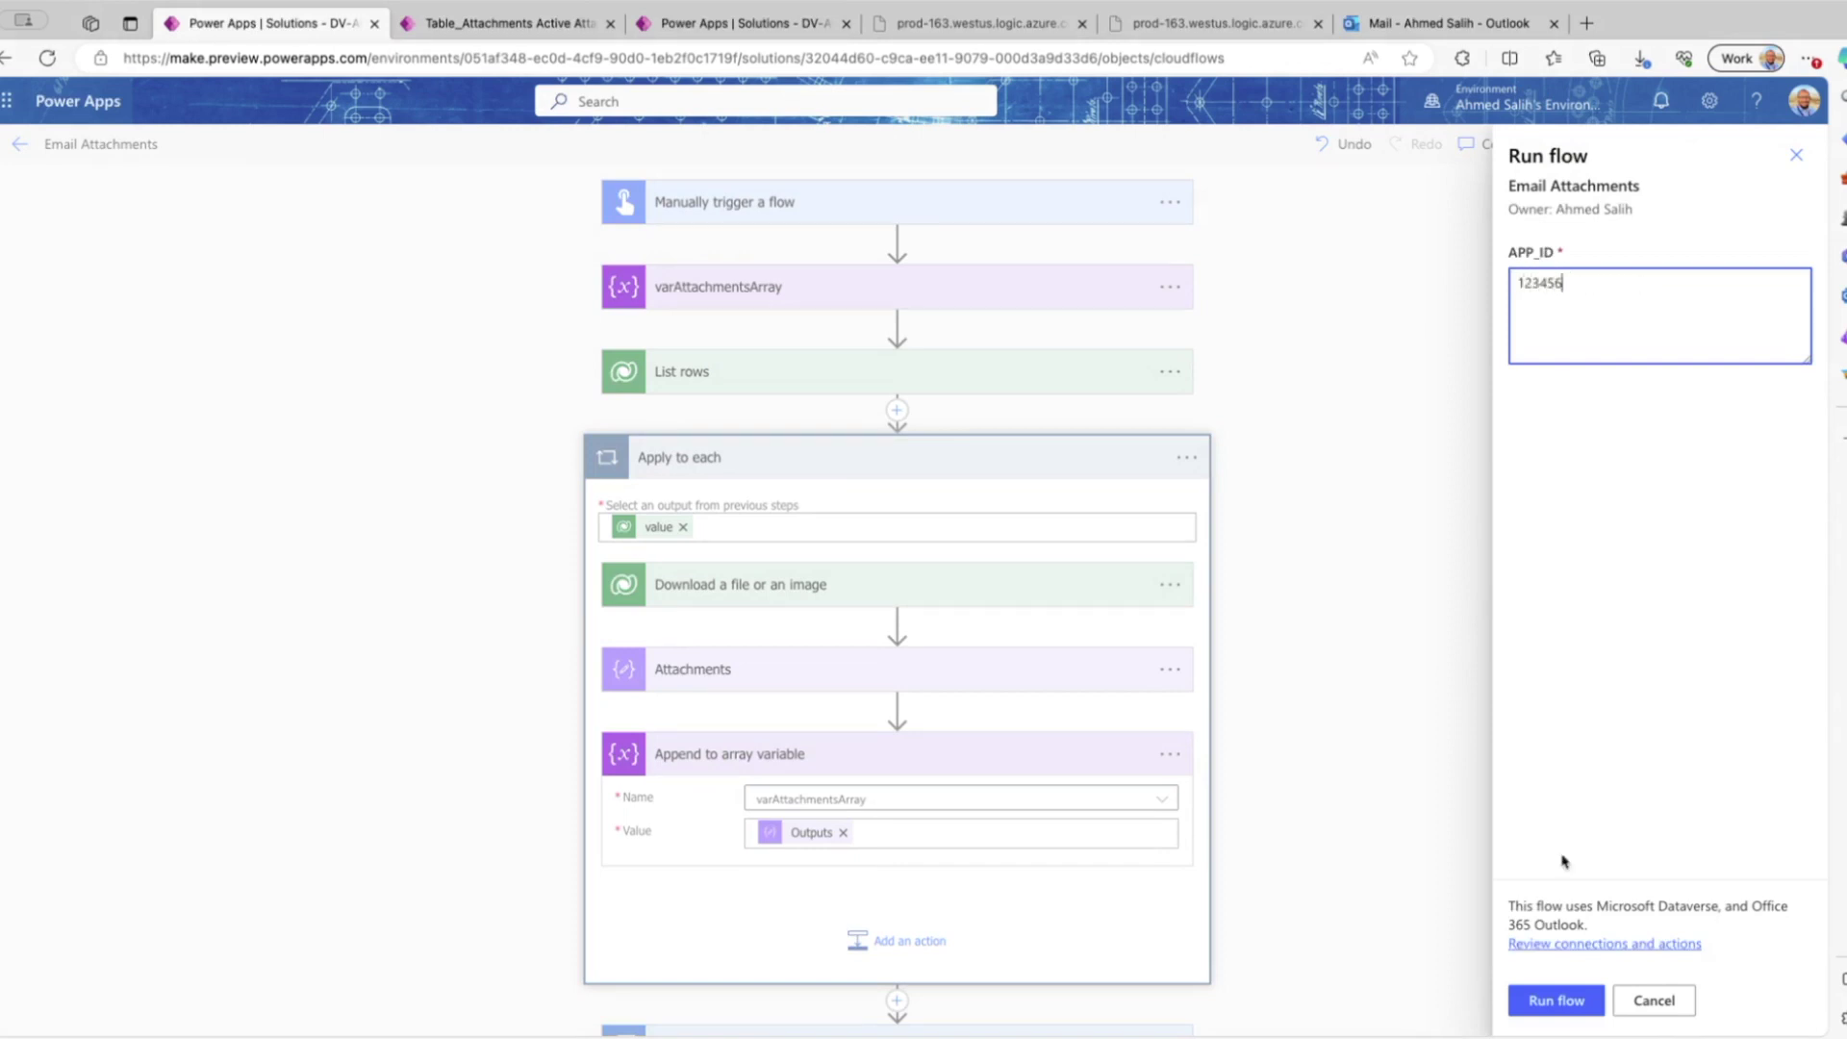
left_click(1558, 1000)
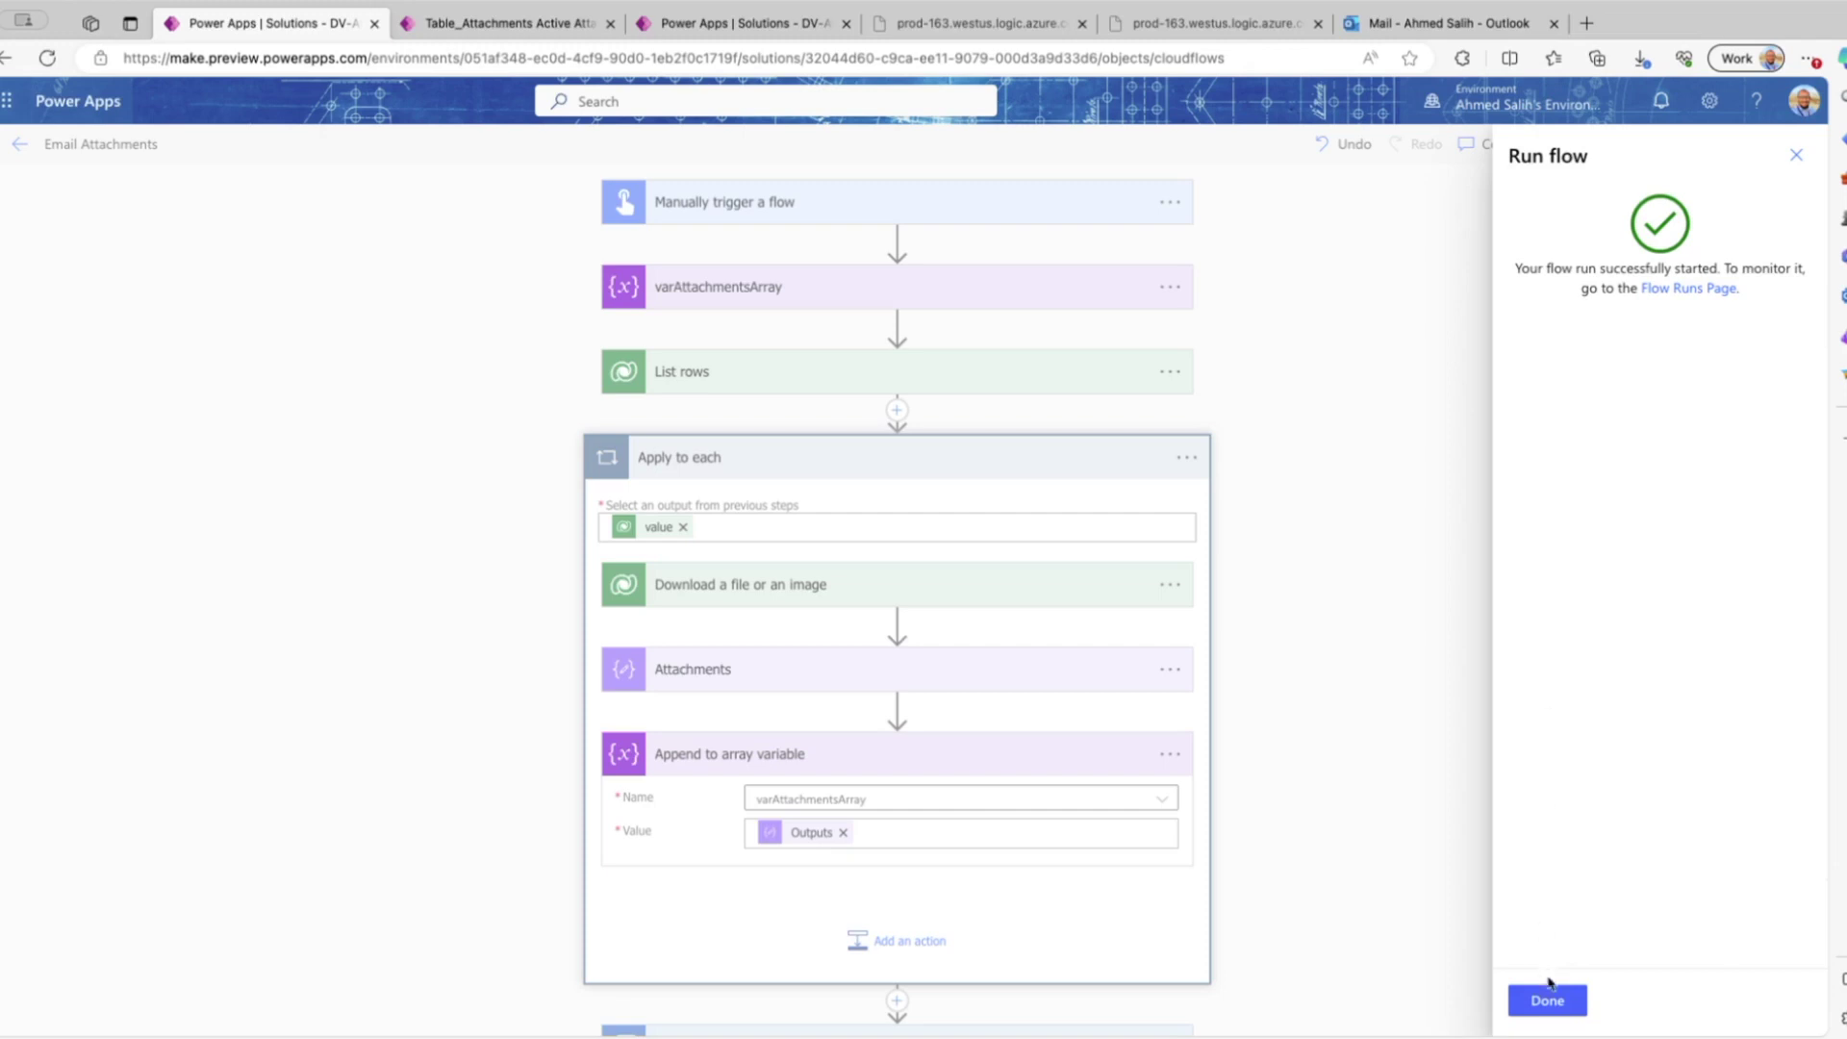
left_click(1547, 998)
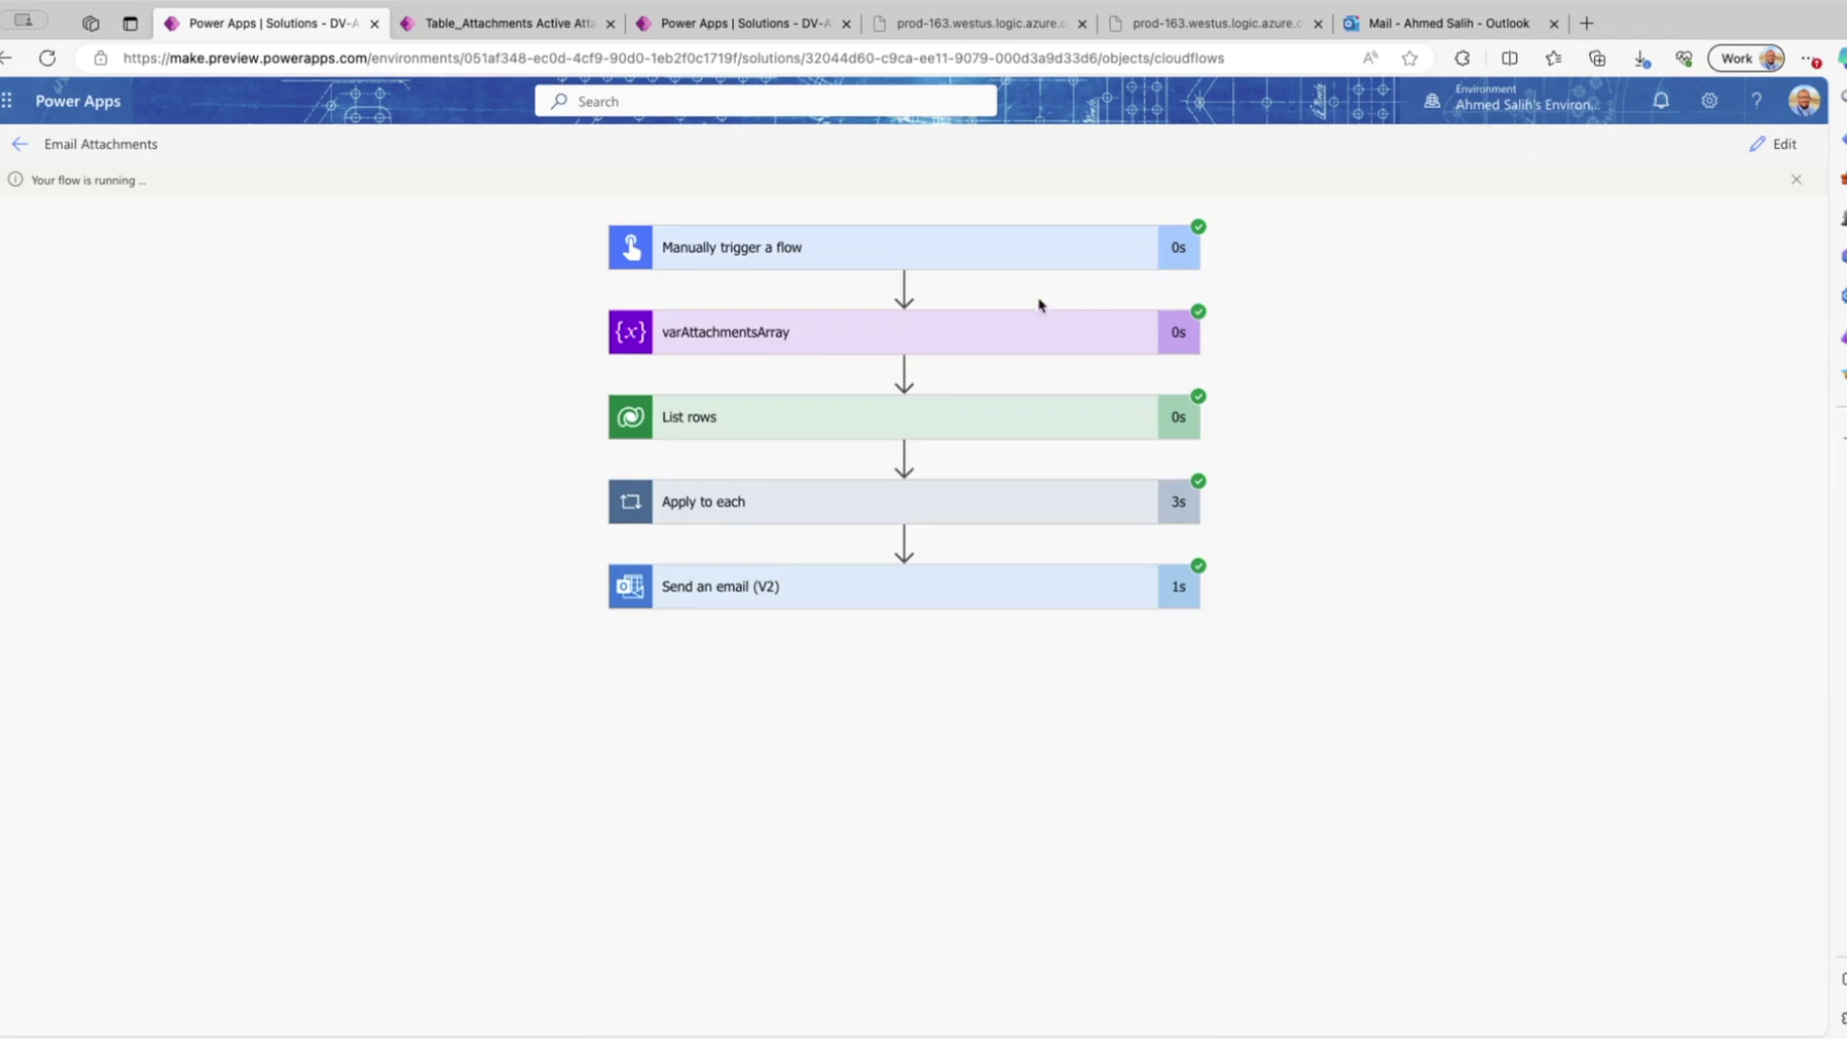
- Open the newest TEST email and preview AdventureWorks Sales.pdf, the photo, and Link Development Session.docx
left_click(1390, 28)
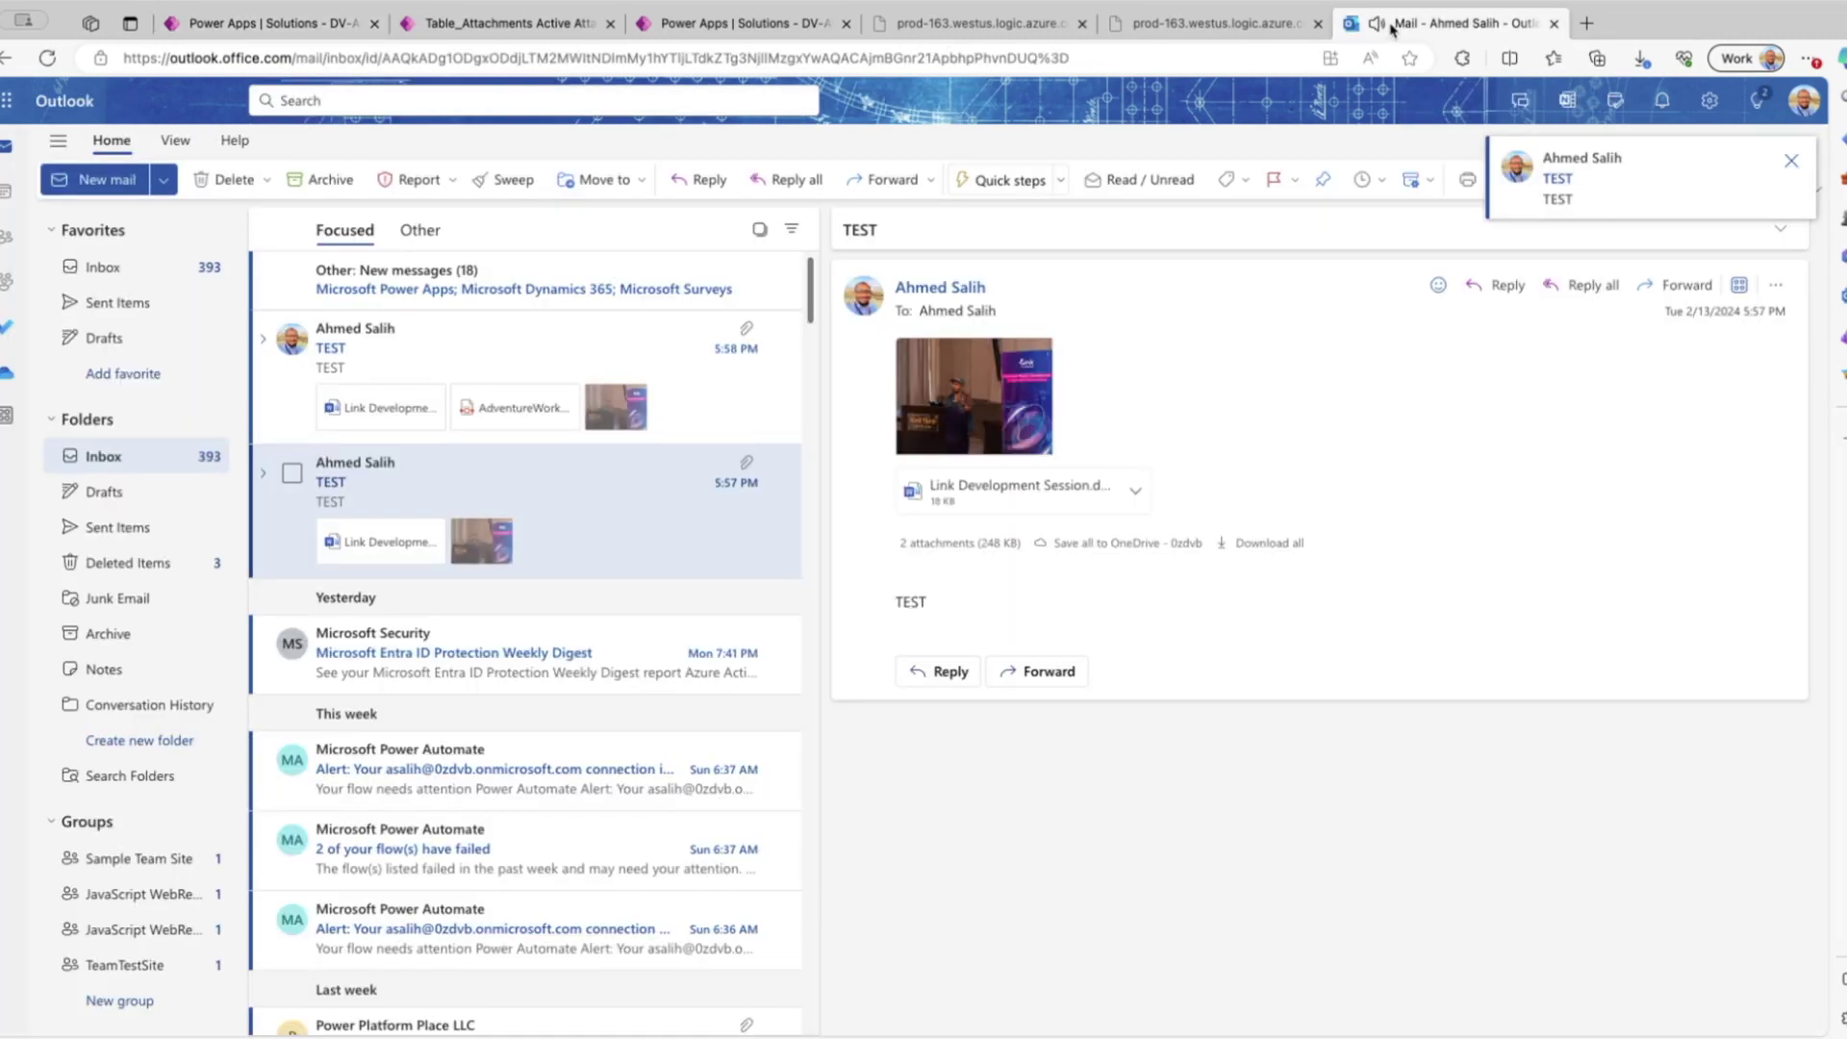
left_click(587, 344)
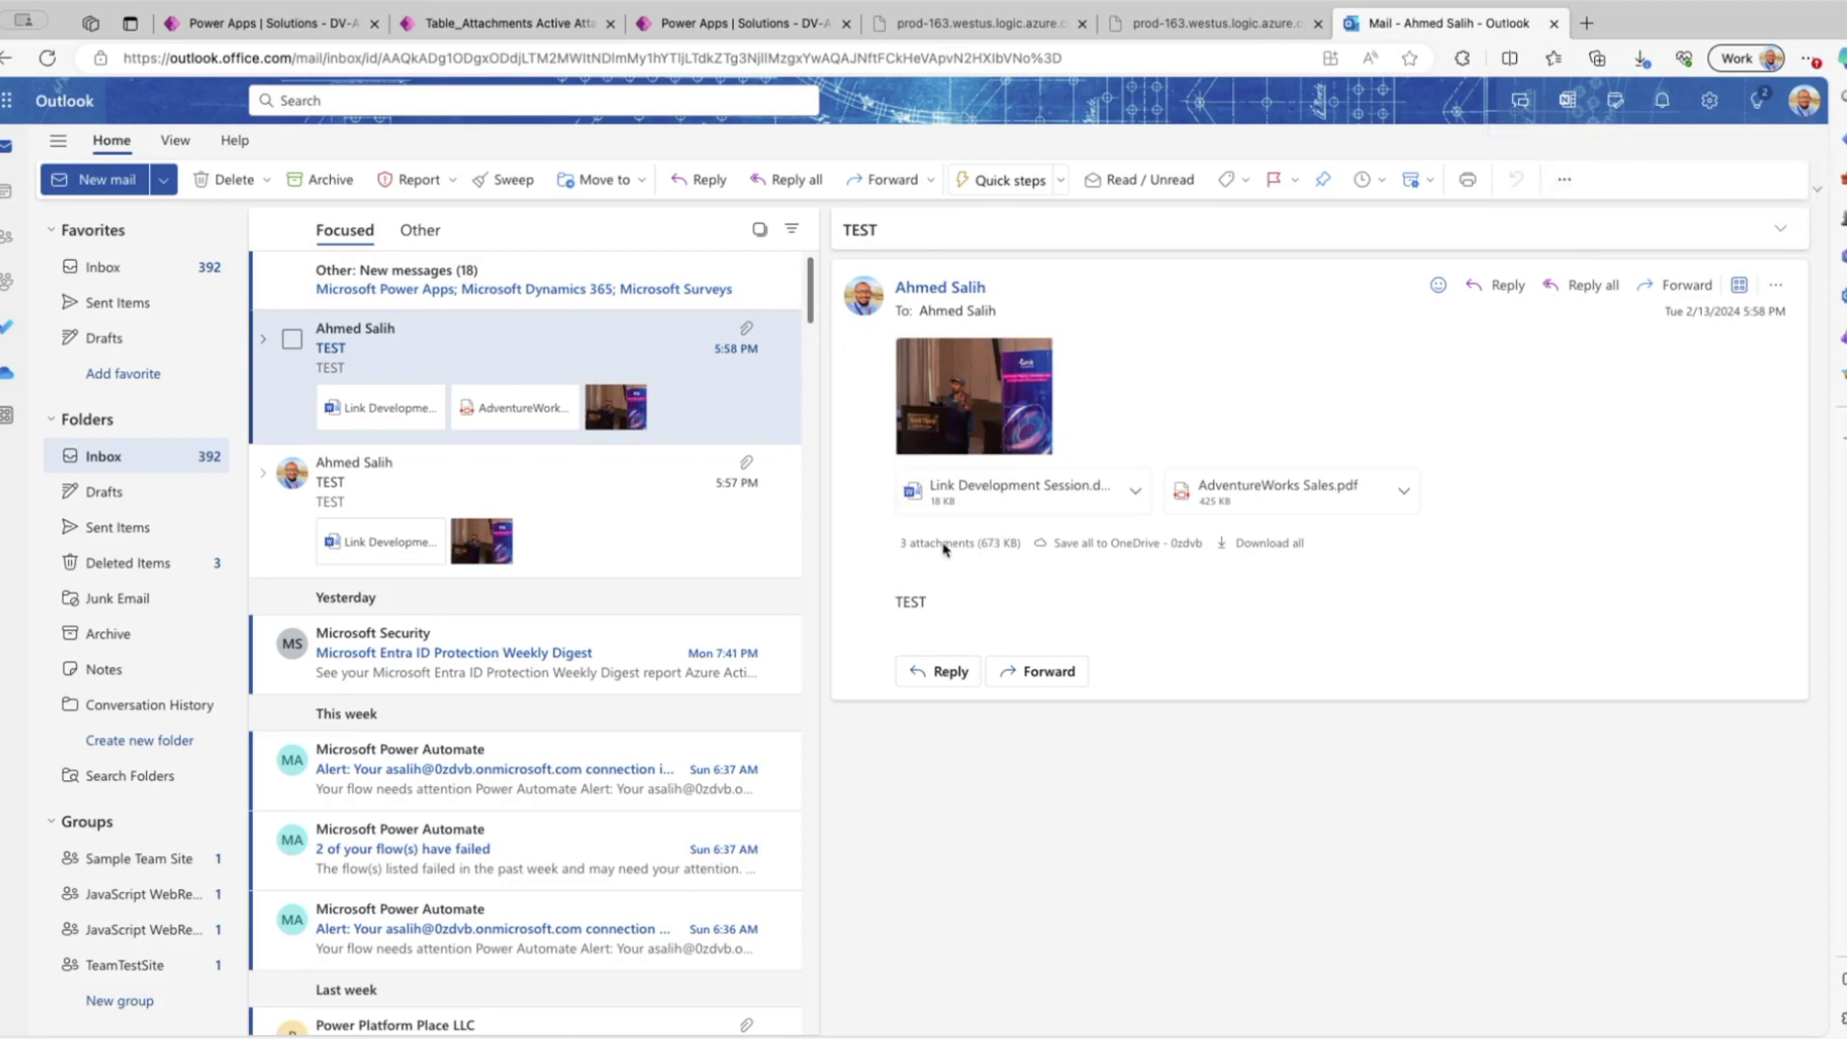
left_click(1229, 500)
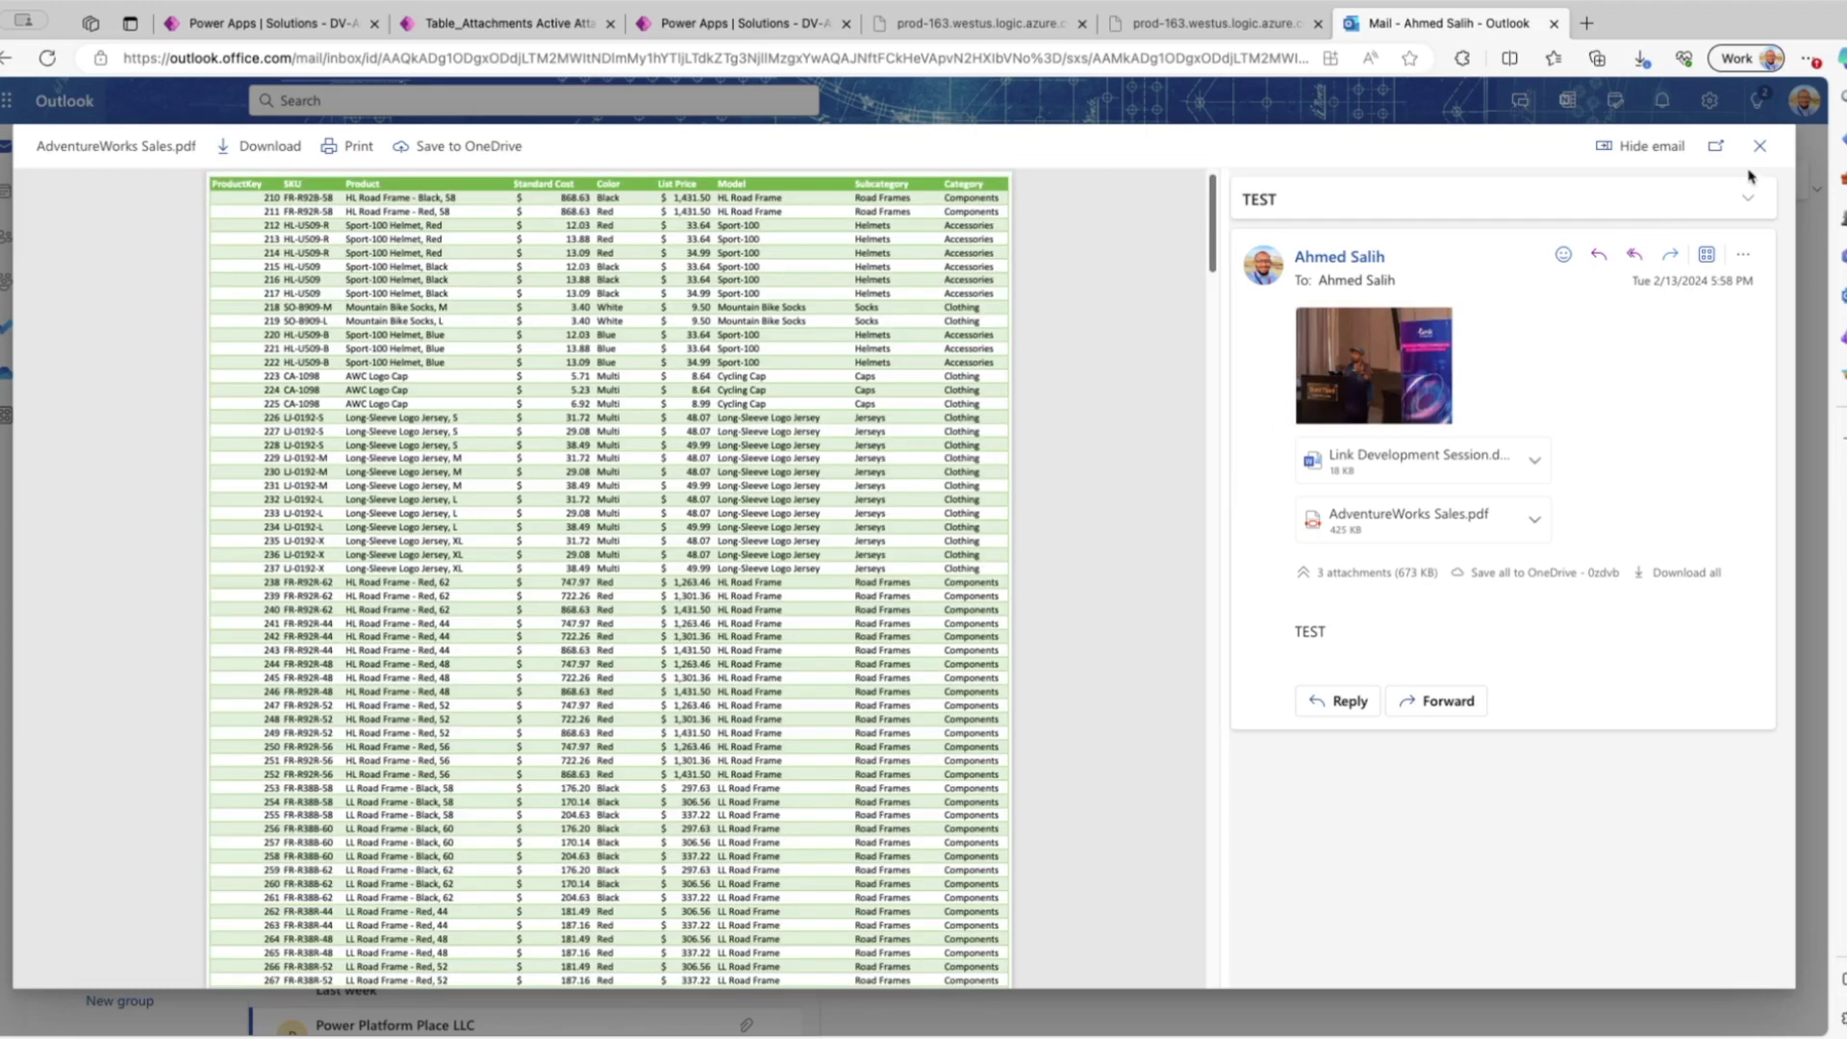
left_click(1349, 382)
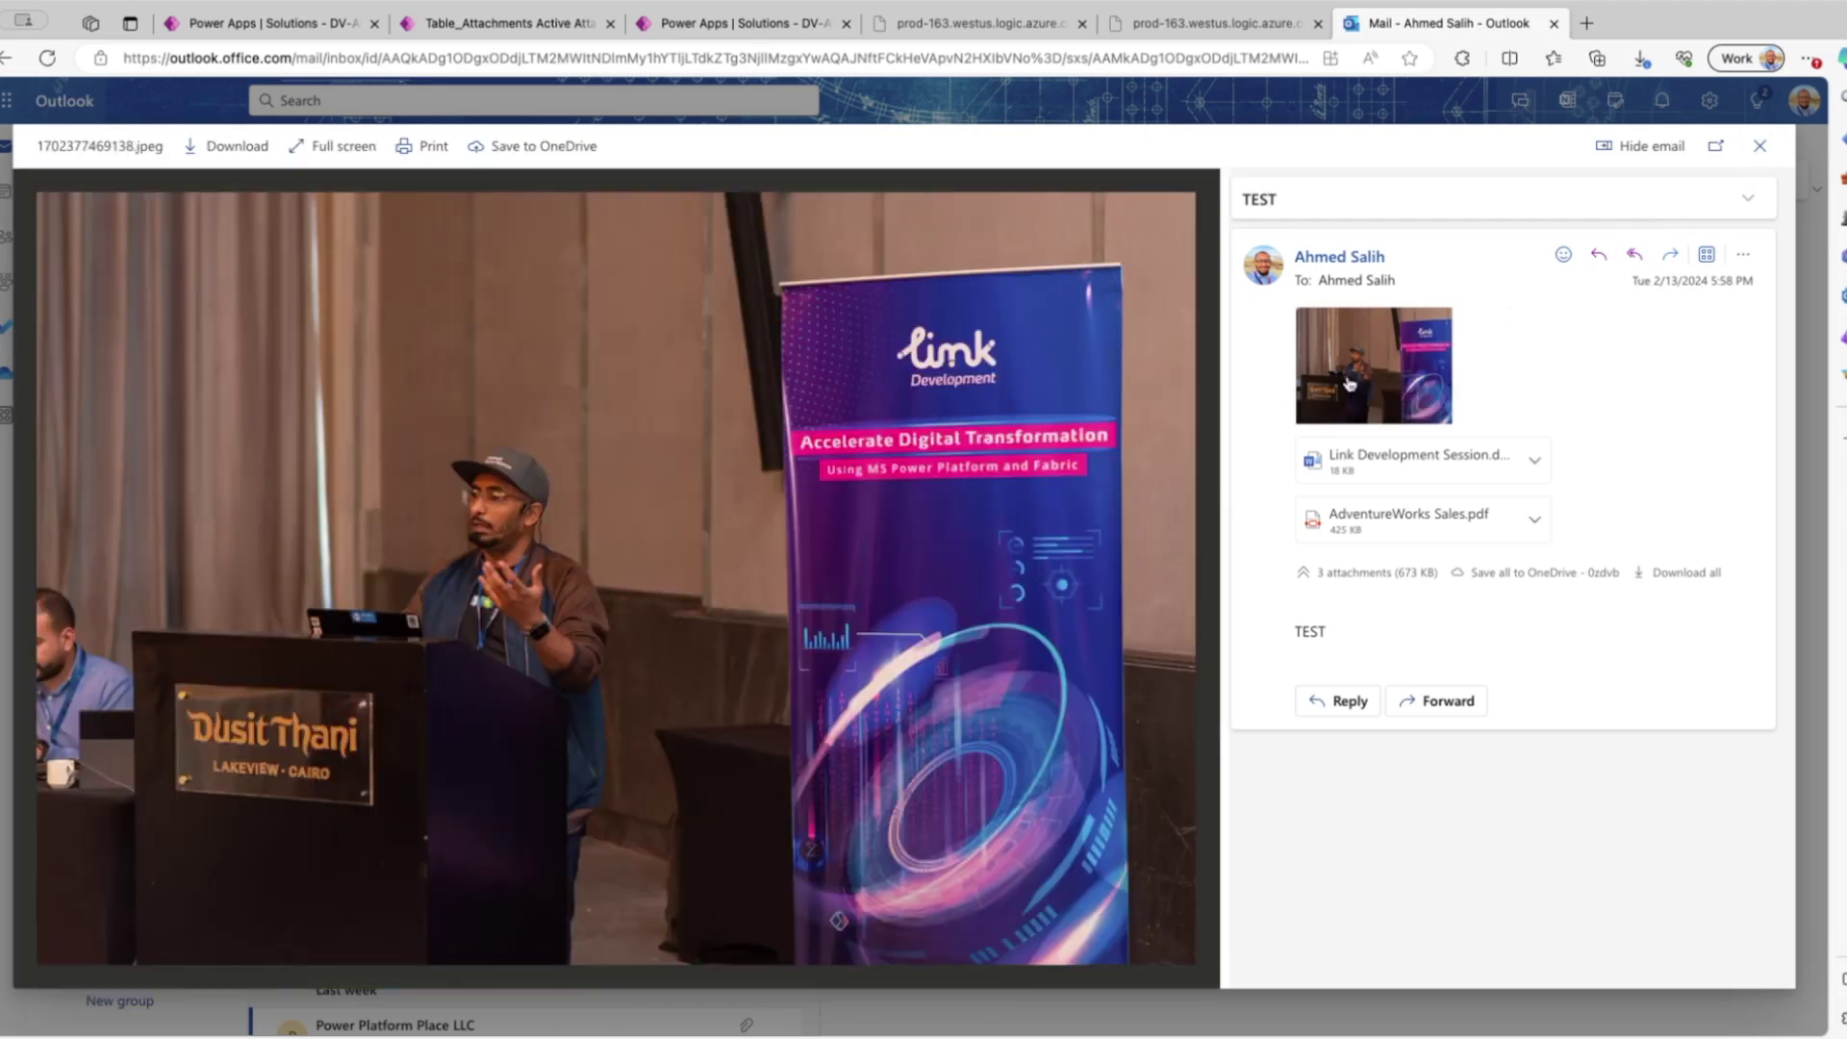
left_click(1356, 456)
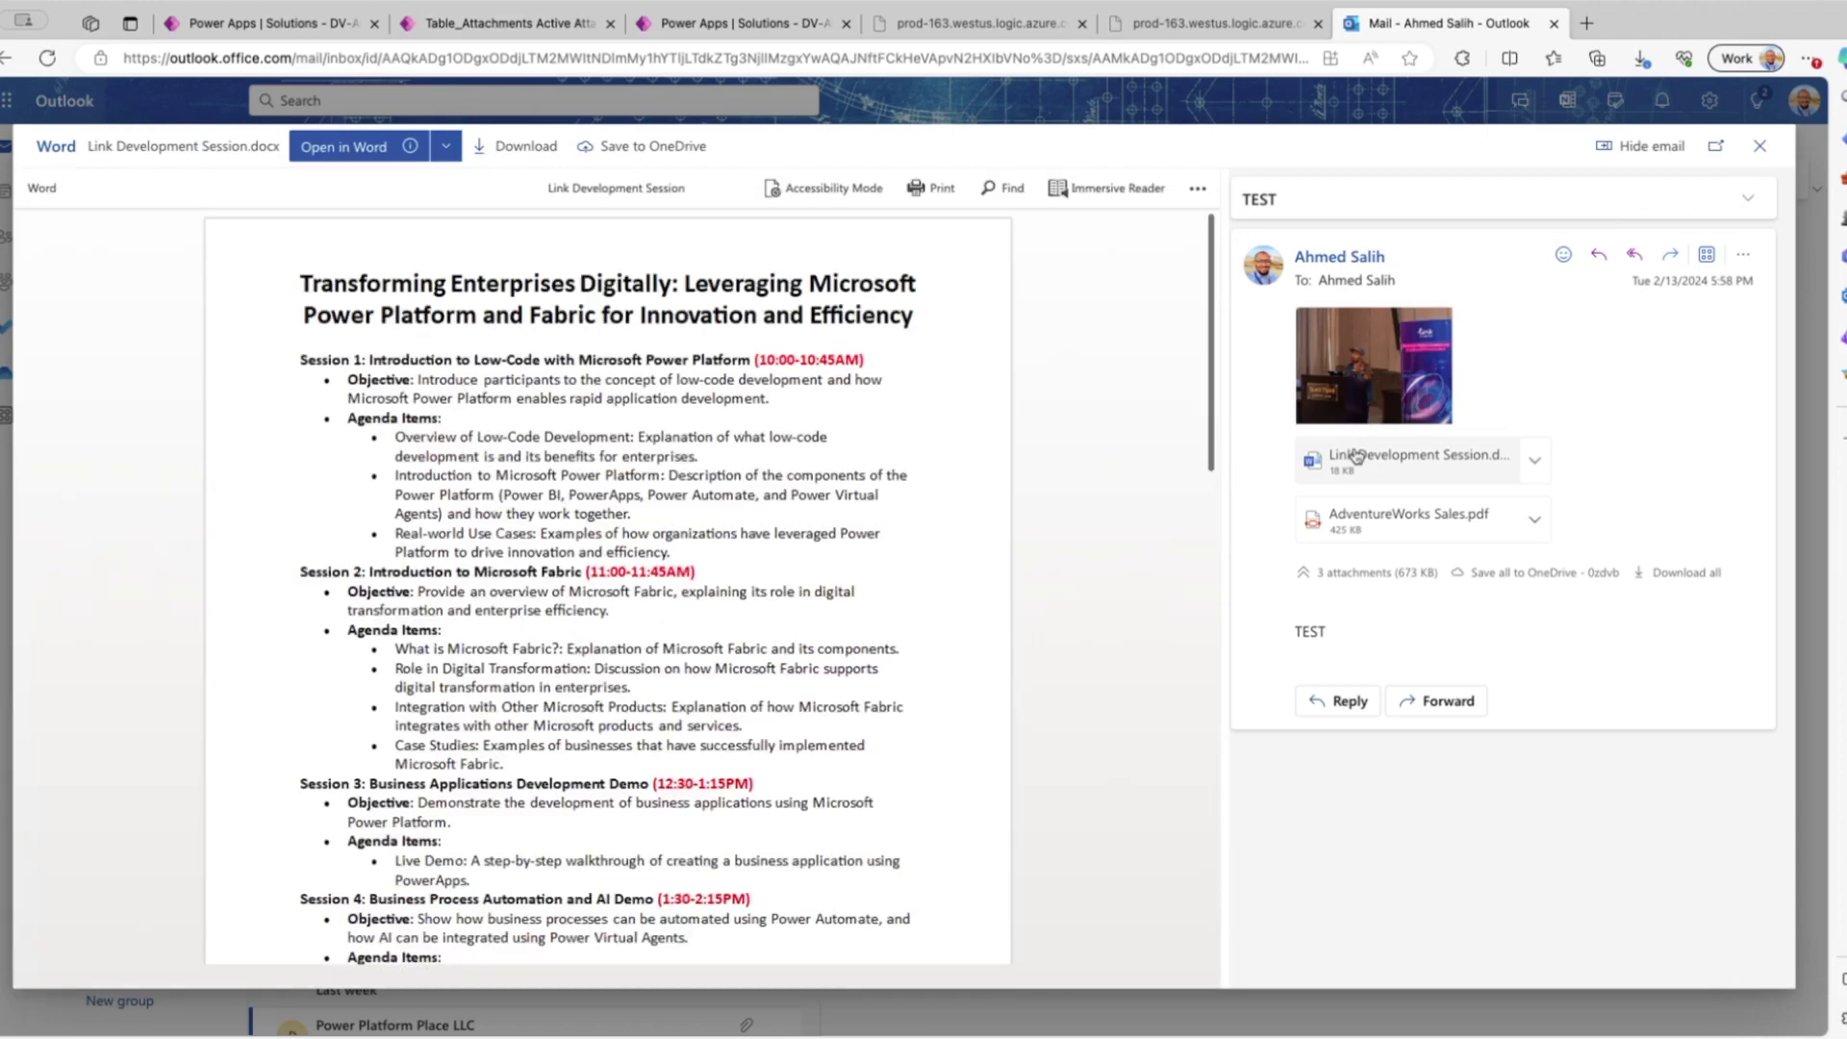